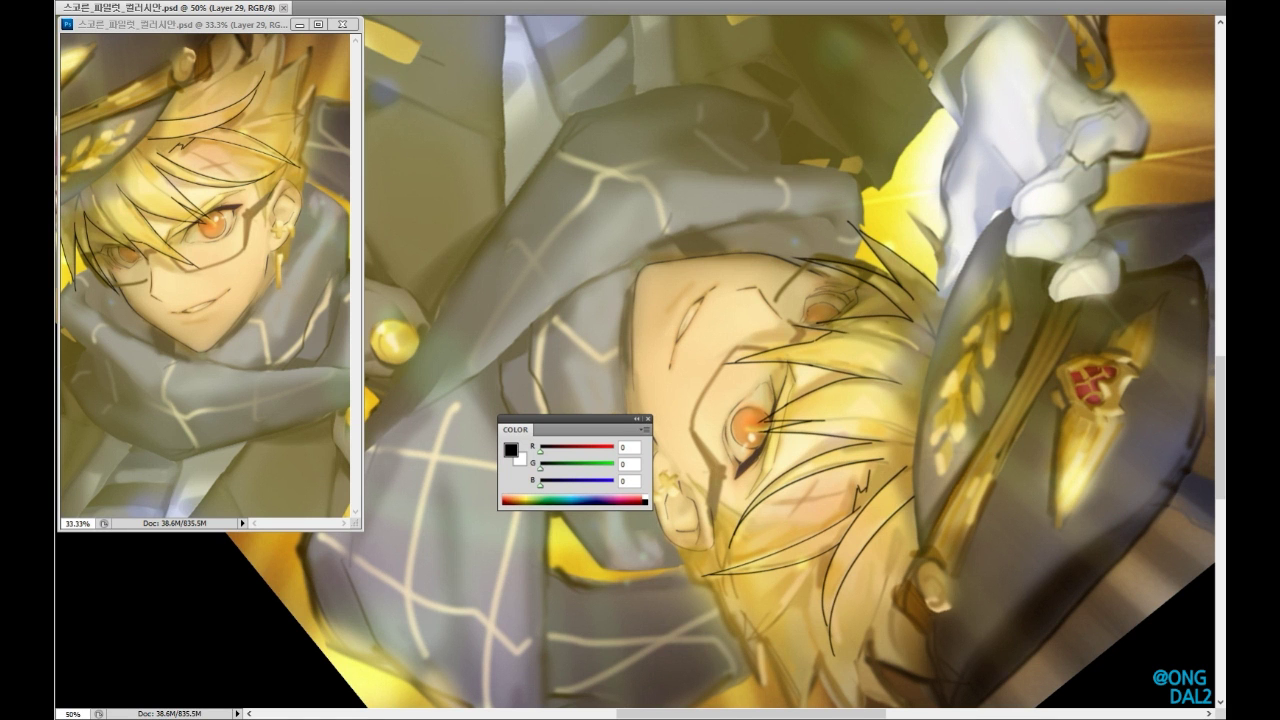
scroll(948, 489, up, 2)
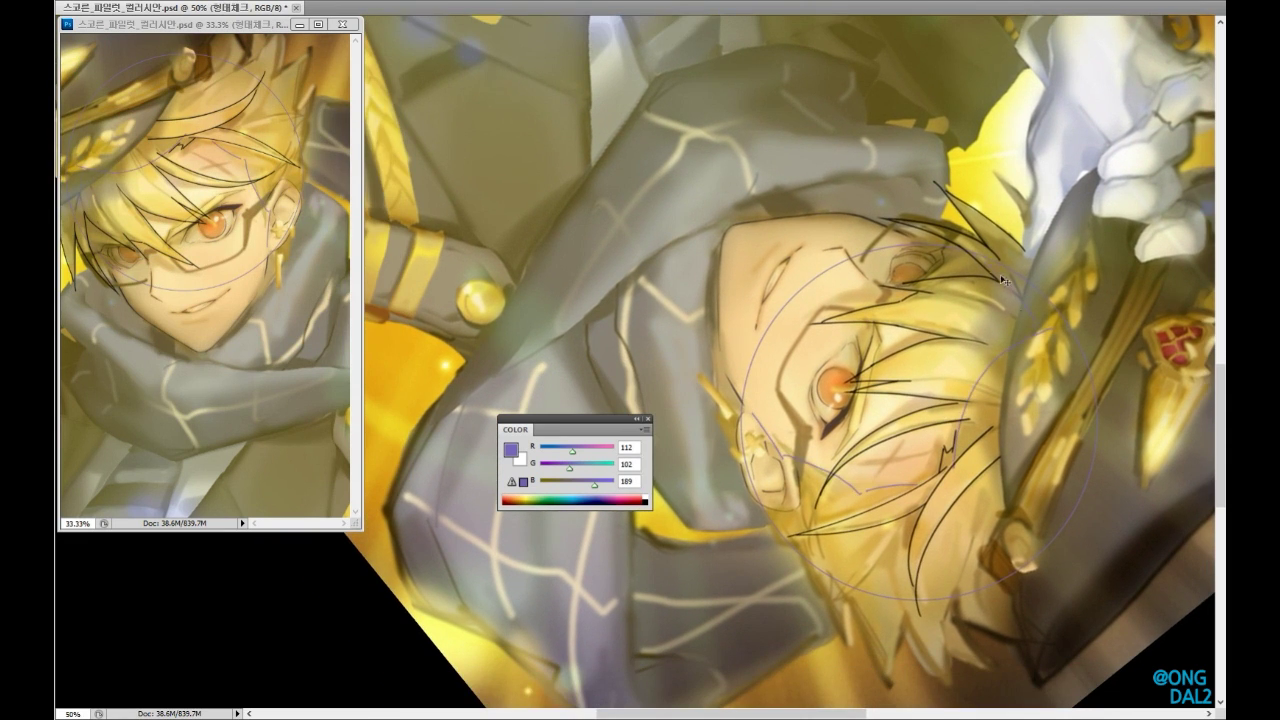
scroll(987, 302, down, 2)
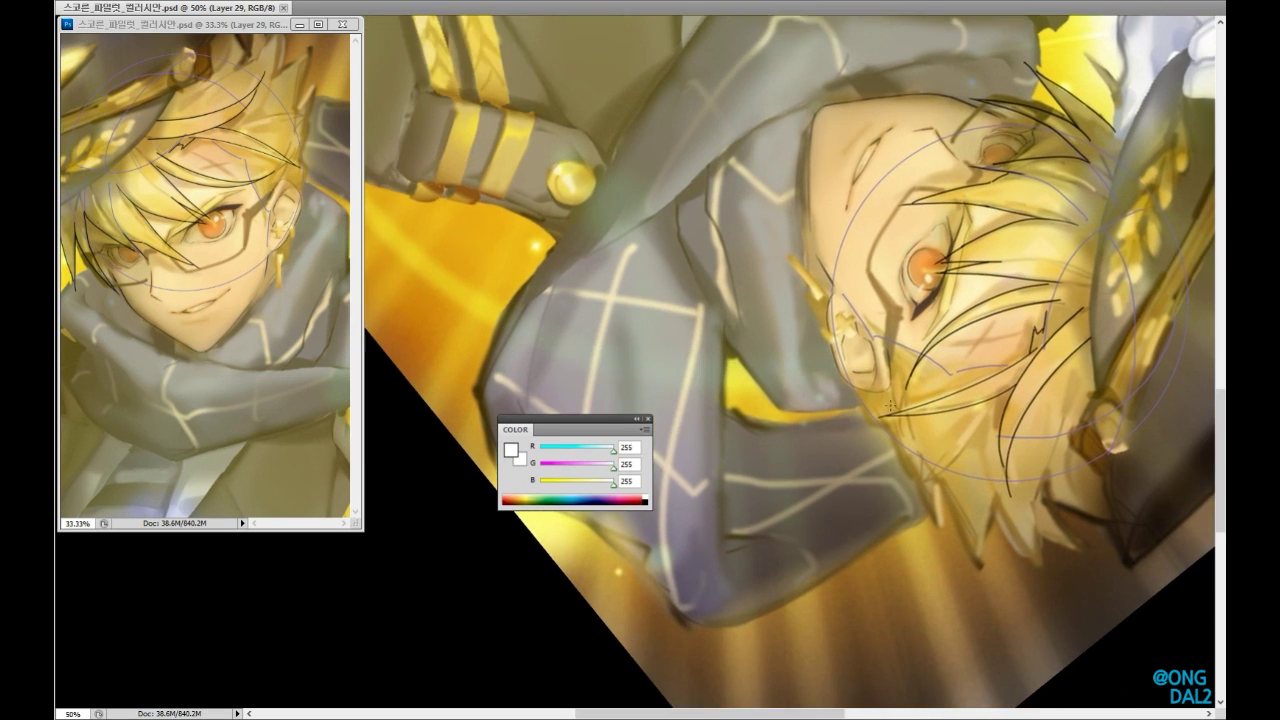
key(x)
ctrl+click(888, 405)
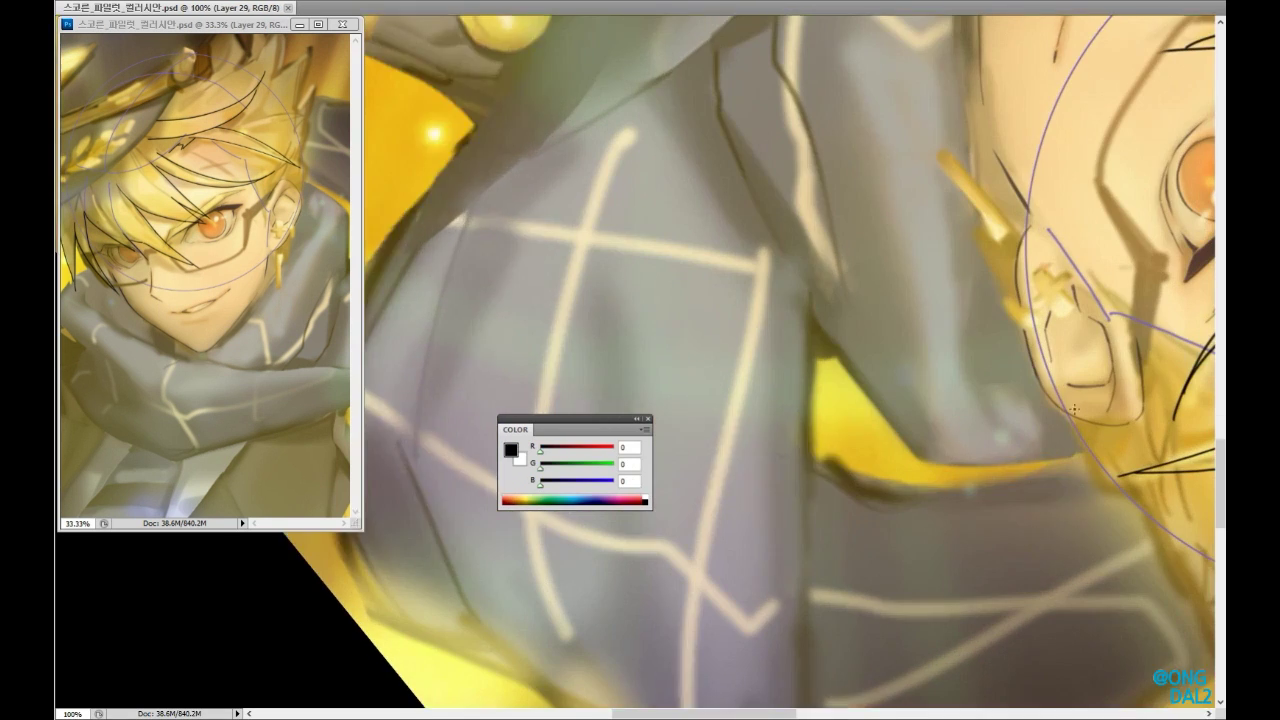
key(ctrl+z)
mouse_move(878, 437)
mouse_down()
mouse_move(918, 476)
mouse_move(886, 411)
mouse_up()
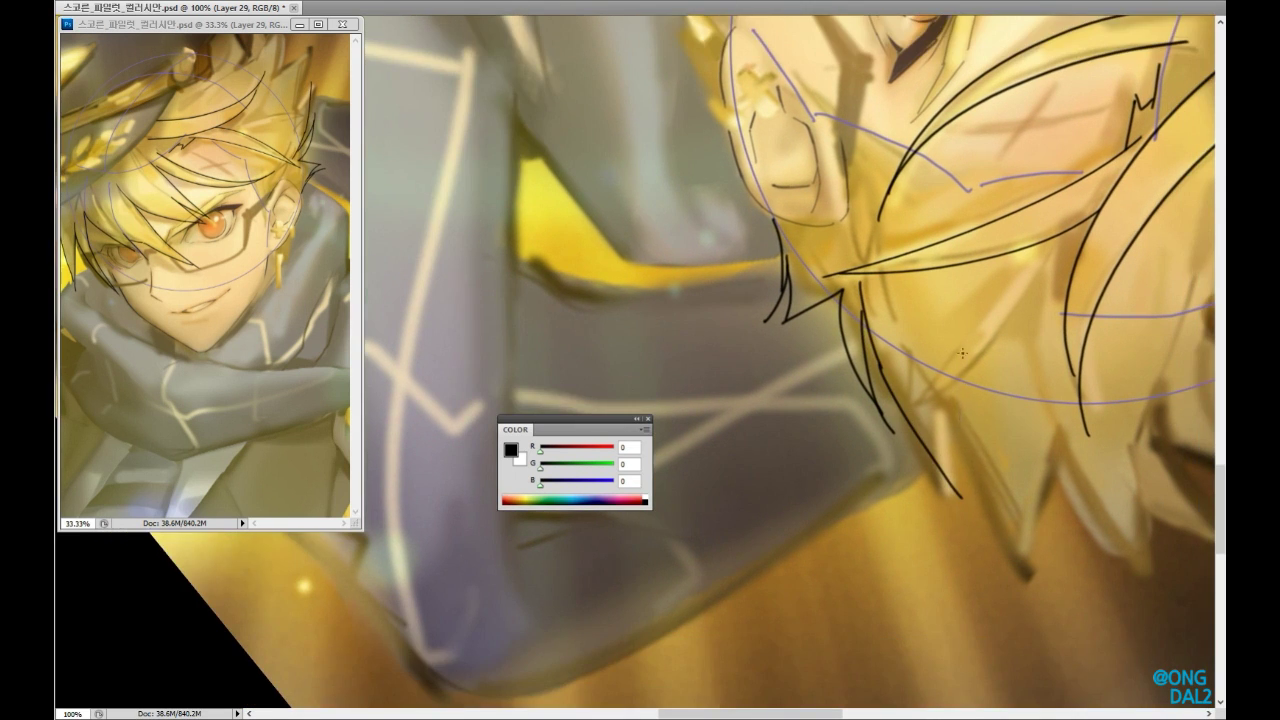
mouse_move(968, 528)
mouse_down()
mouse_move(1021, 523)
mouse_move(1013, 535)
mouse_move(1078, 535)
mouse_up()
drag(283, 306, 310, 375)
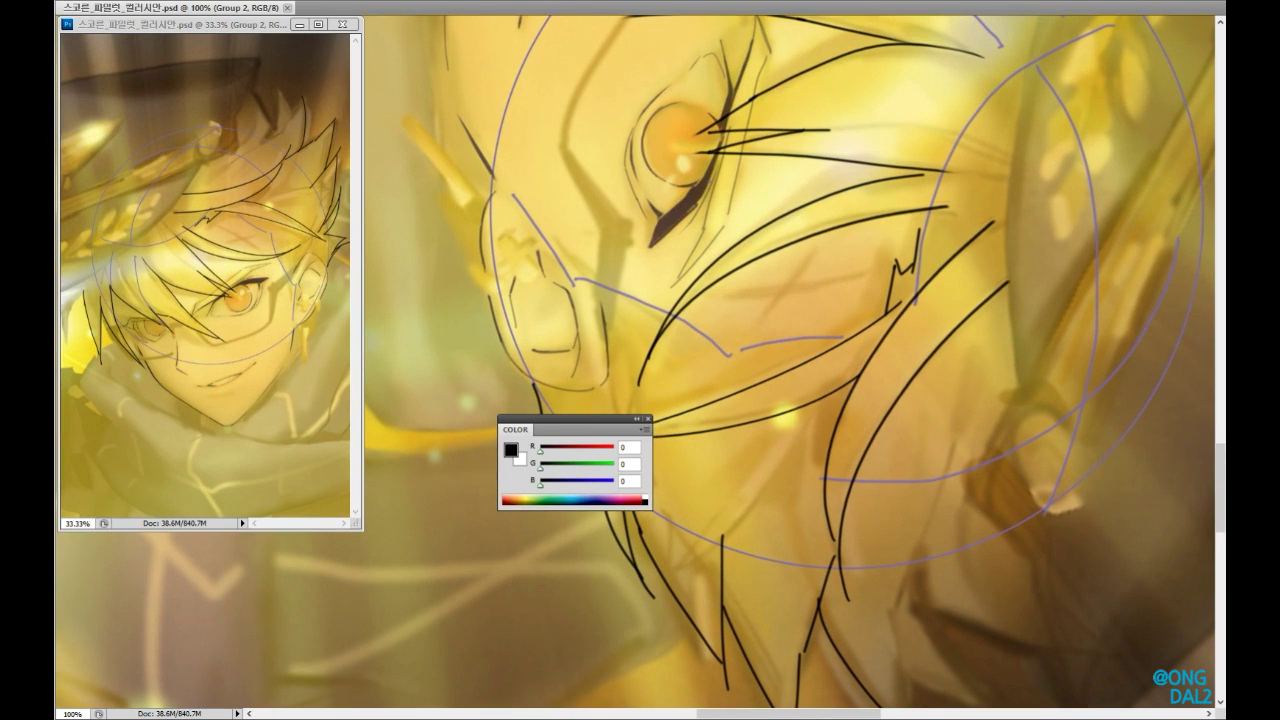
drag(700, 300, 838, 490)
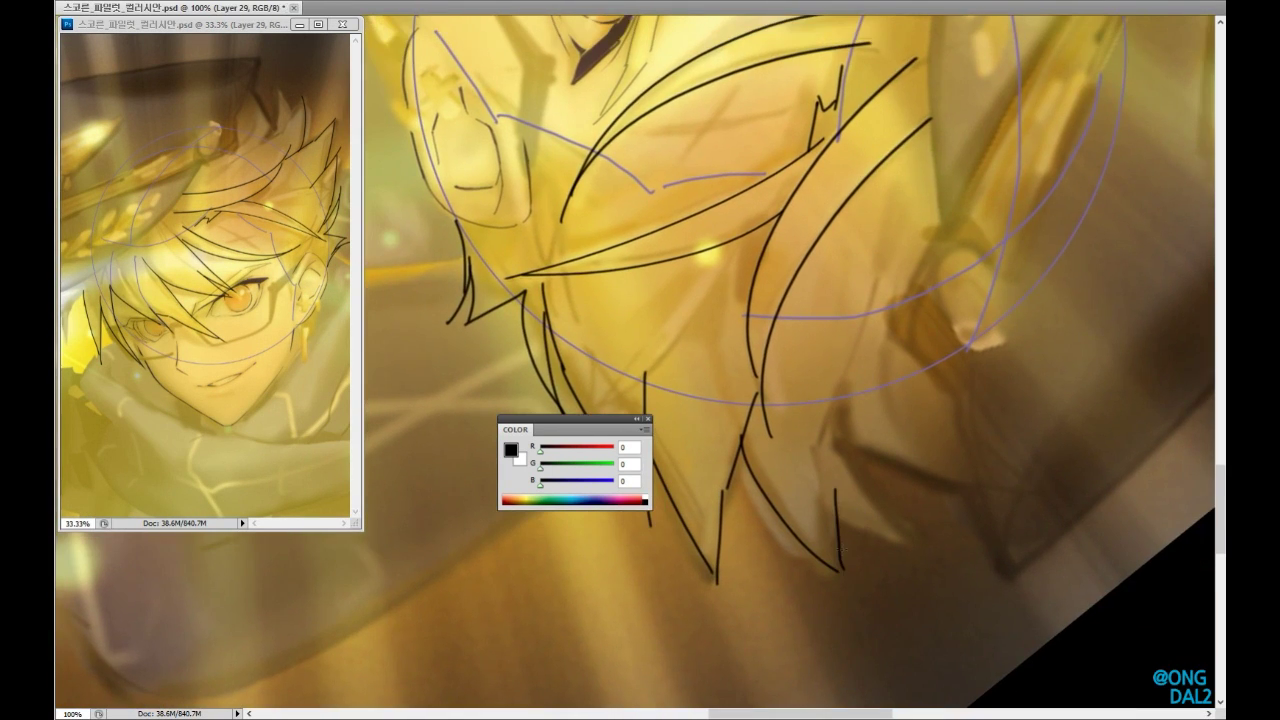
key(ctrl+minus)
drag(929, 506, 934, 406)
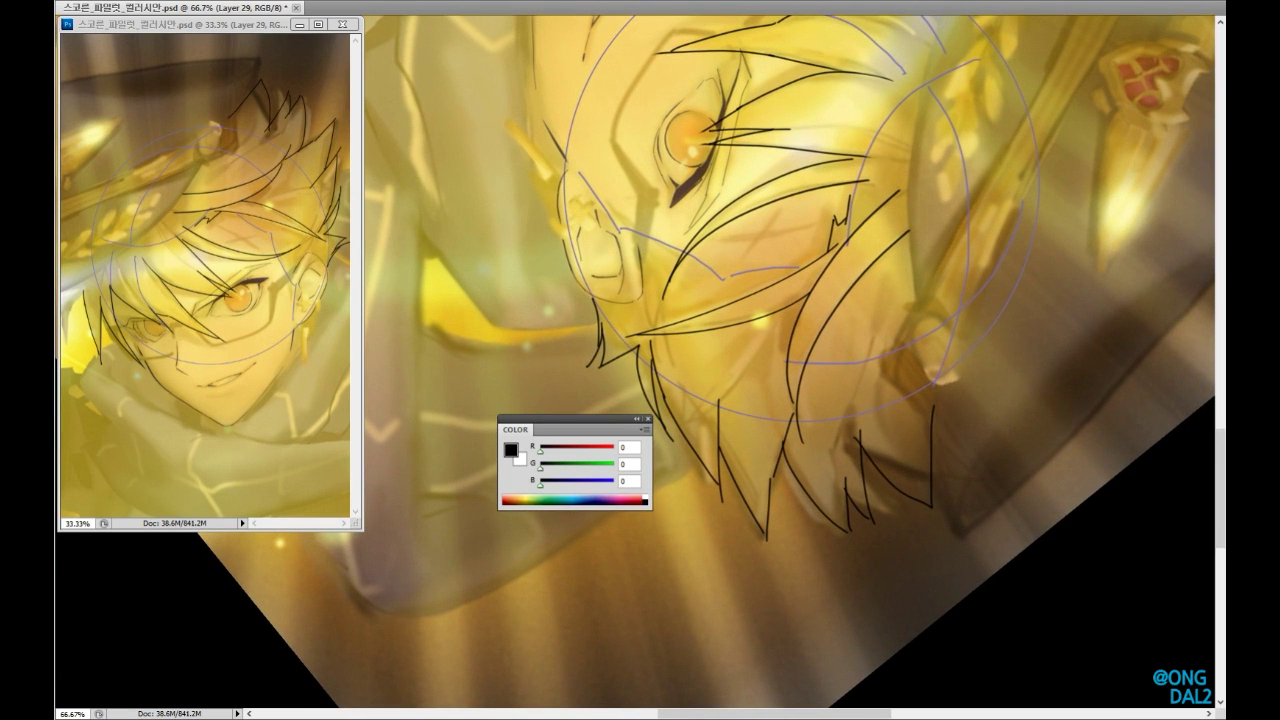
key(Delete)
drag(822, 523, 960, 493)
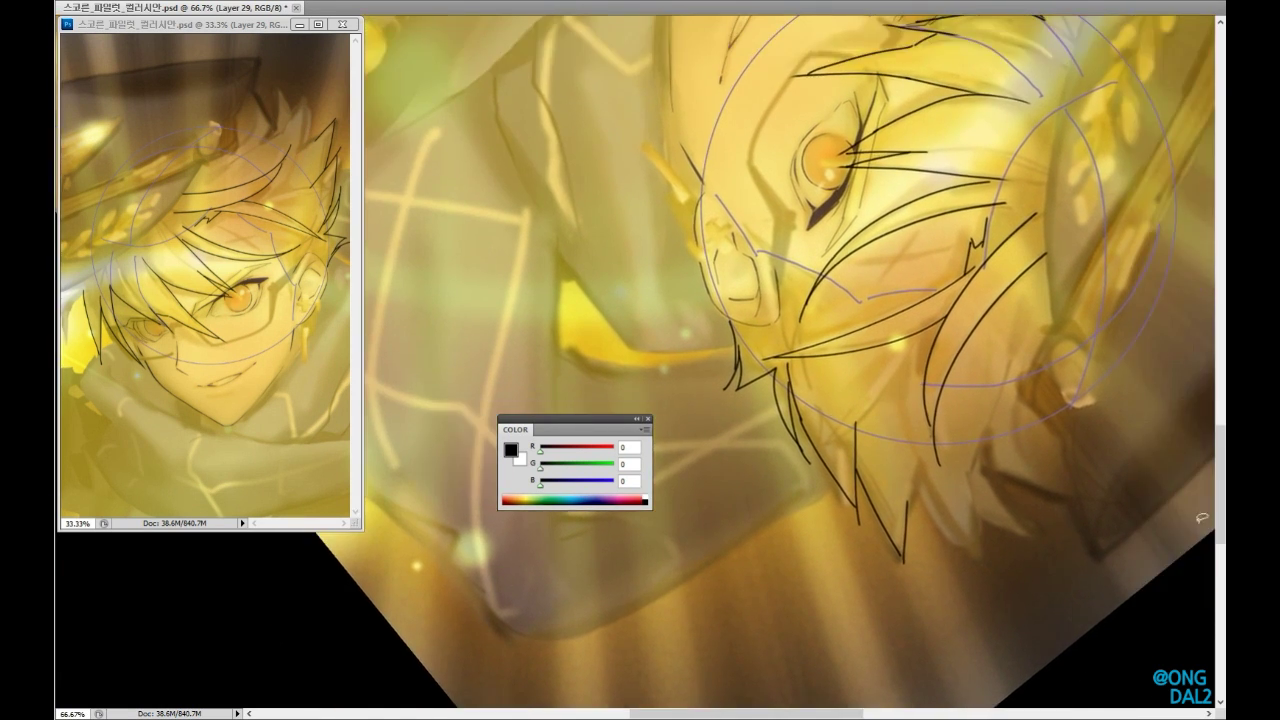
drag(879, 401, 758, 337)
- Create a new layer and loosely sketch the hair strands and spikes behind the ear and along the back of the head
key(ctrl+shift+alt+n)
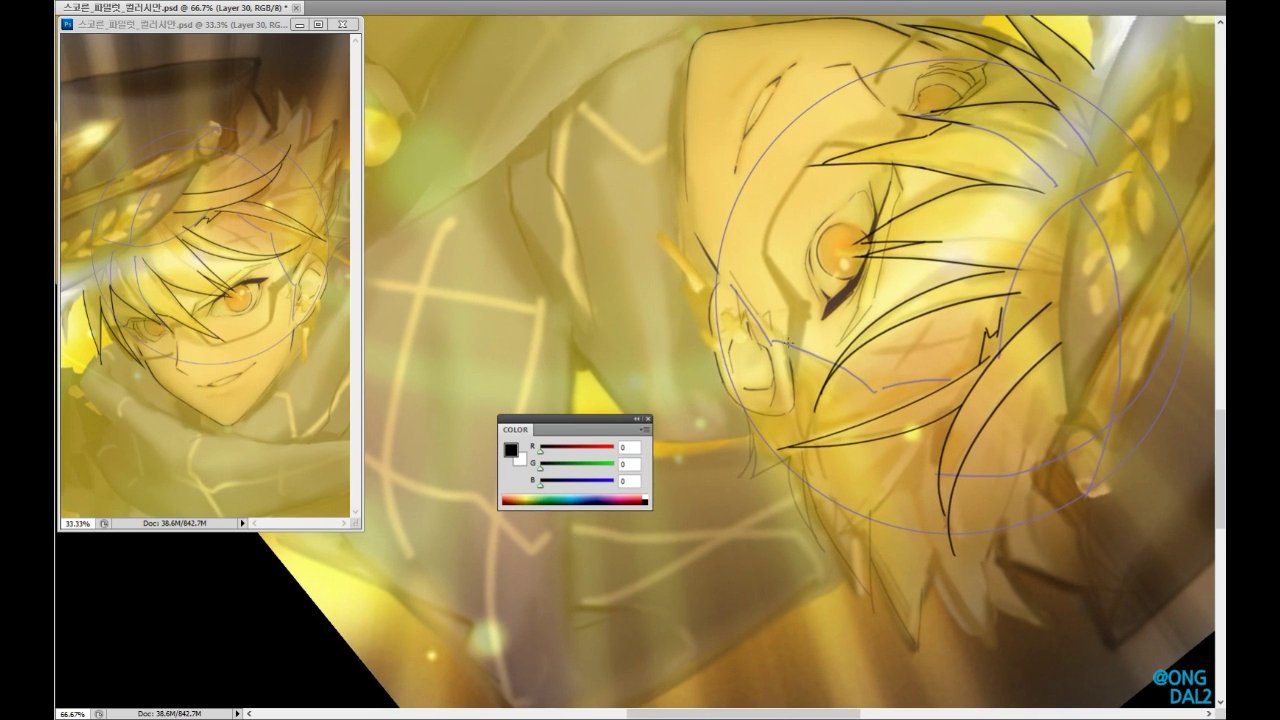
drag(808, 345, 773, 393)
drag(855, 347, 887, 463)
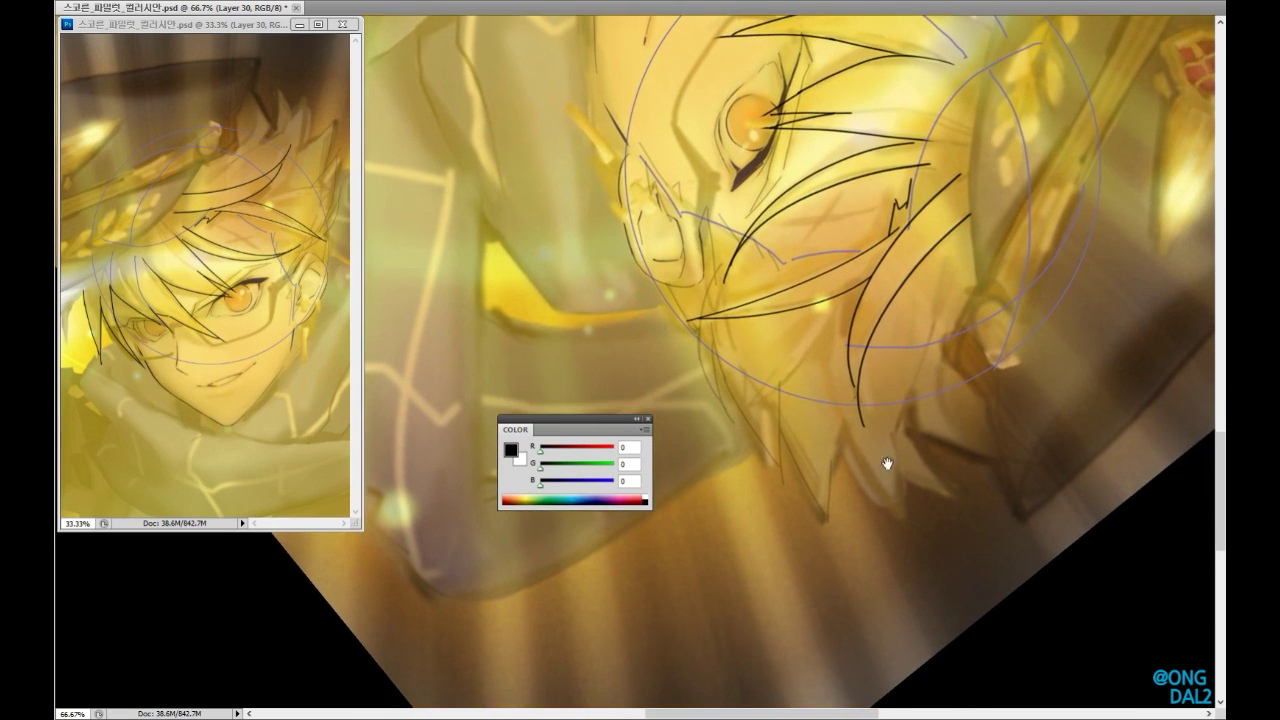
drag(786, 297, 795, 441)
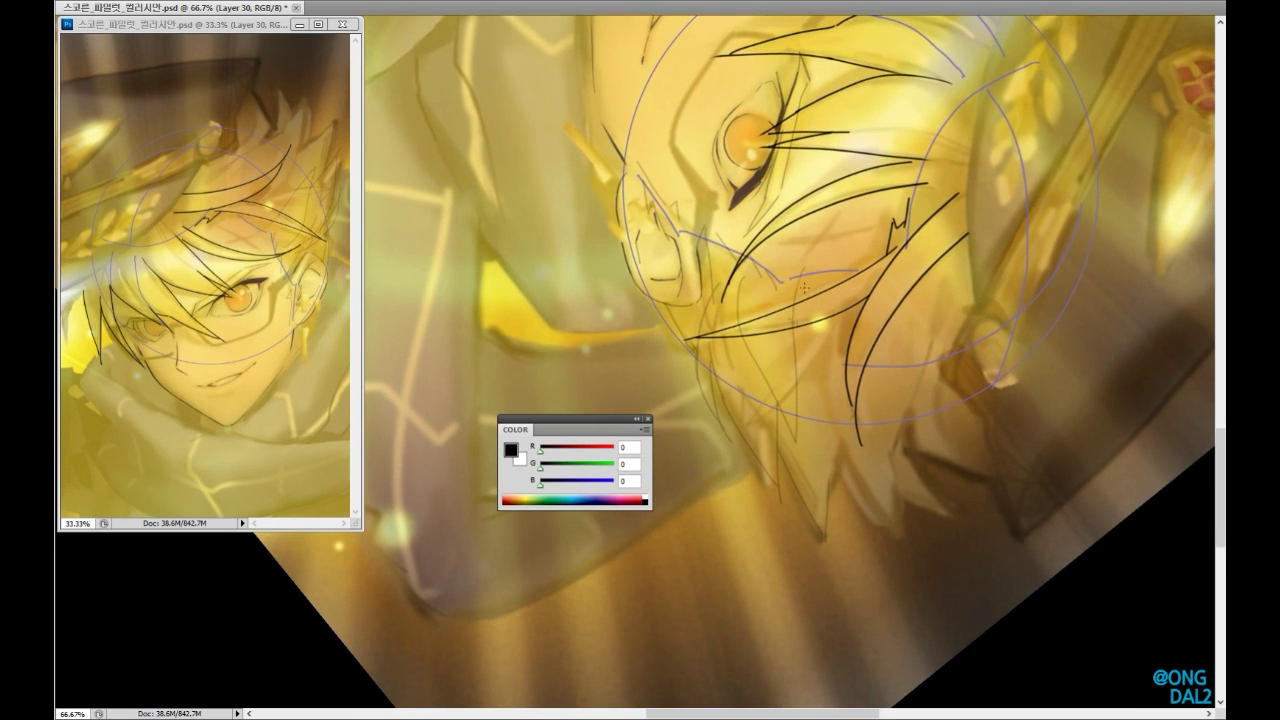
drag(823, 398, 912, 473)
drag(859, 574, 1024, 581)
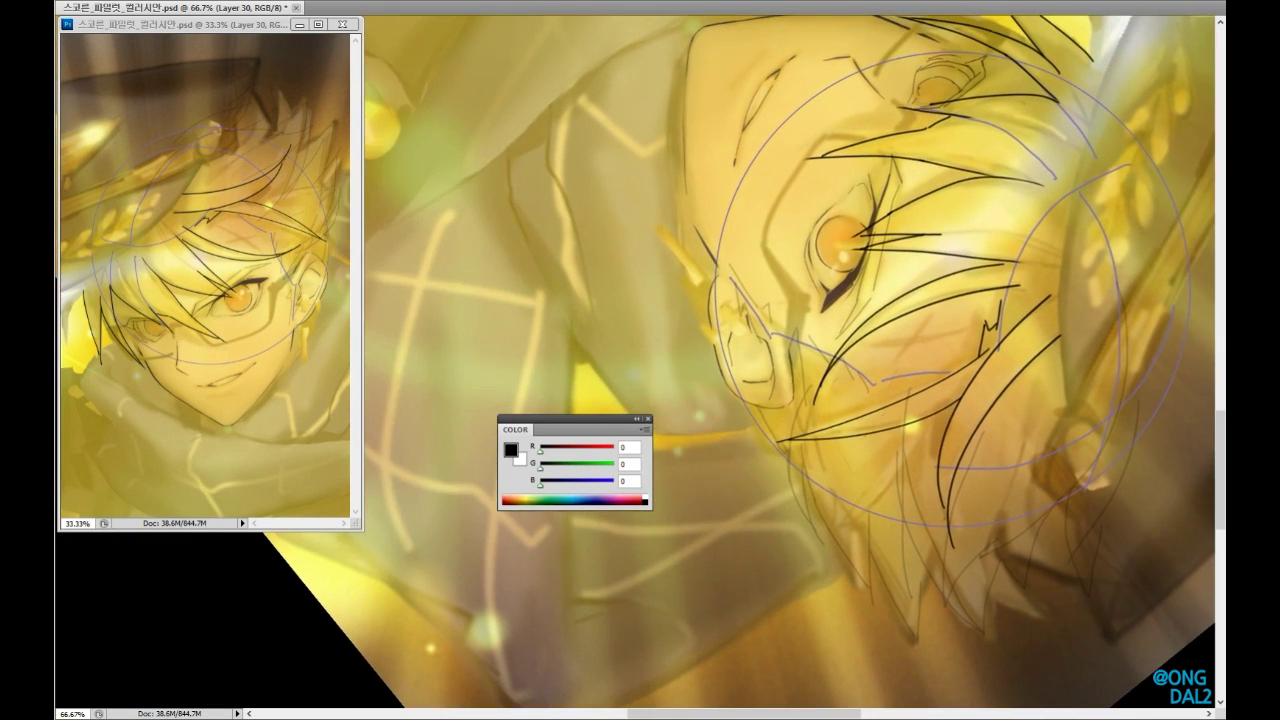
- Ink the spiky hair contour over the rough sketch in black, from behind the ear to the strands beside the hat
key(ctrl+plus)
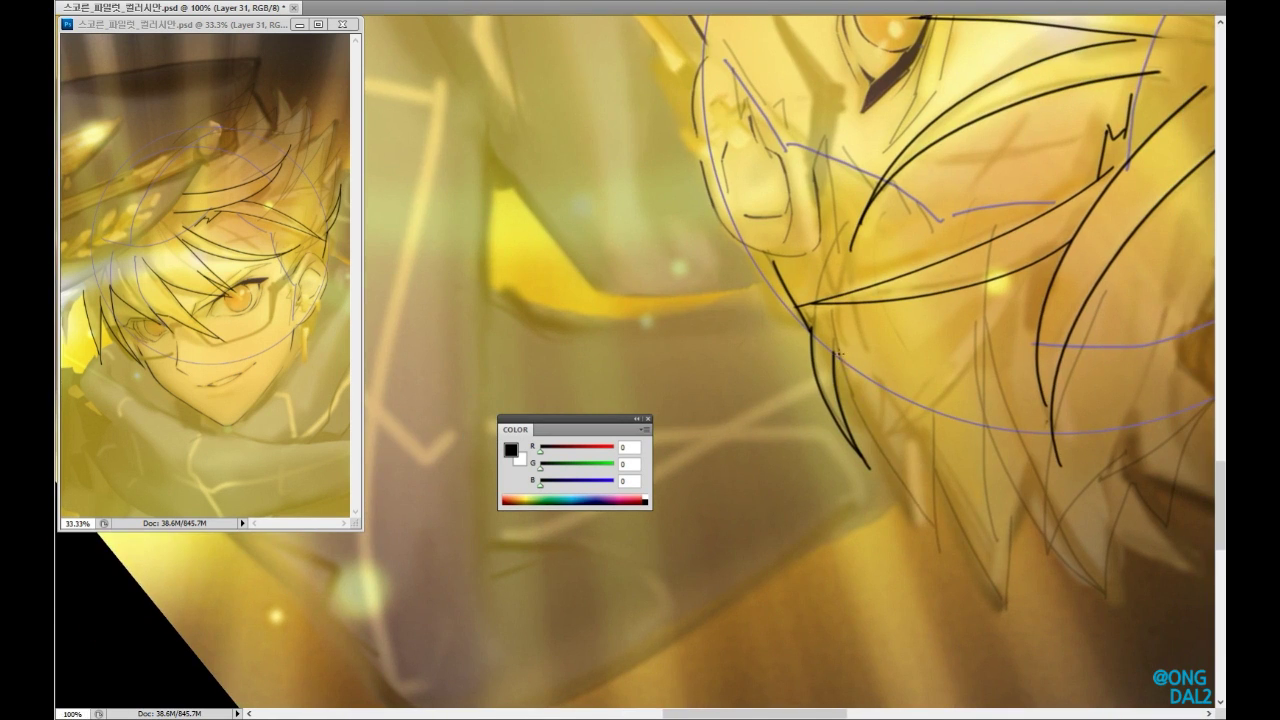
drag(935, 470, 918, 490)
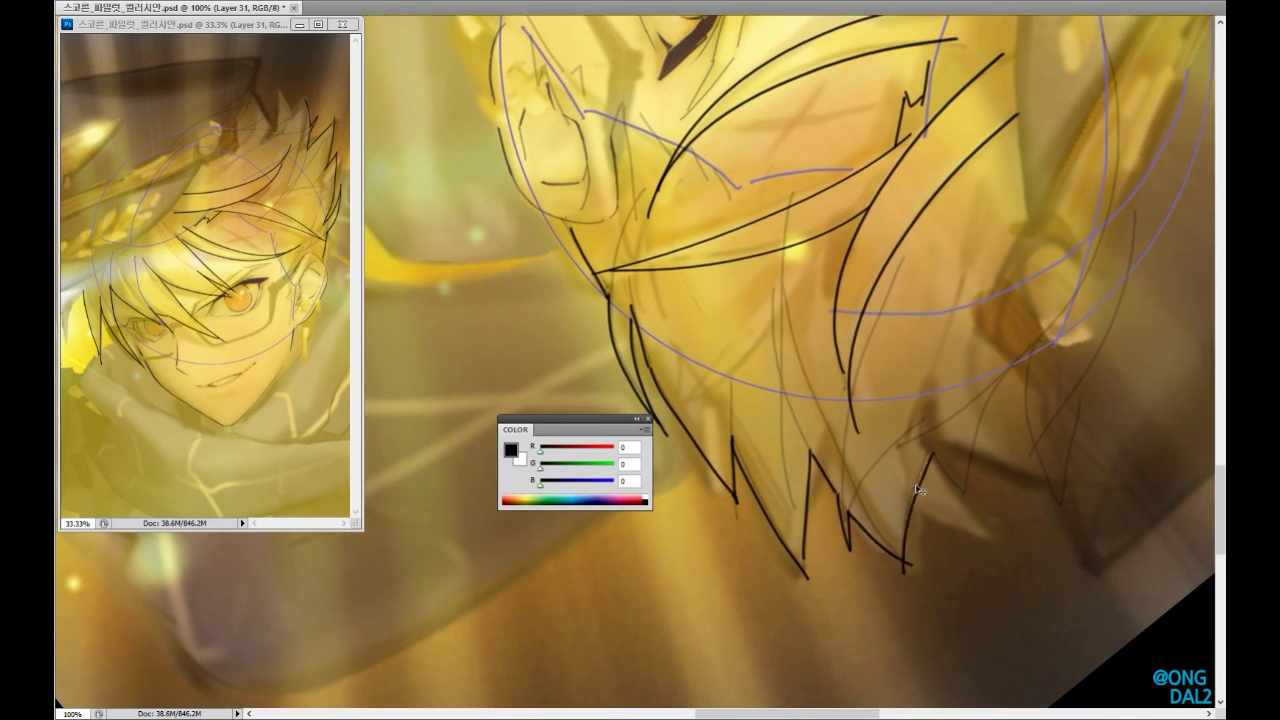
drag(982, 420, 941, 372)
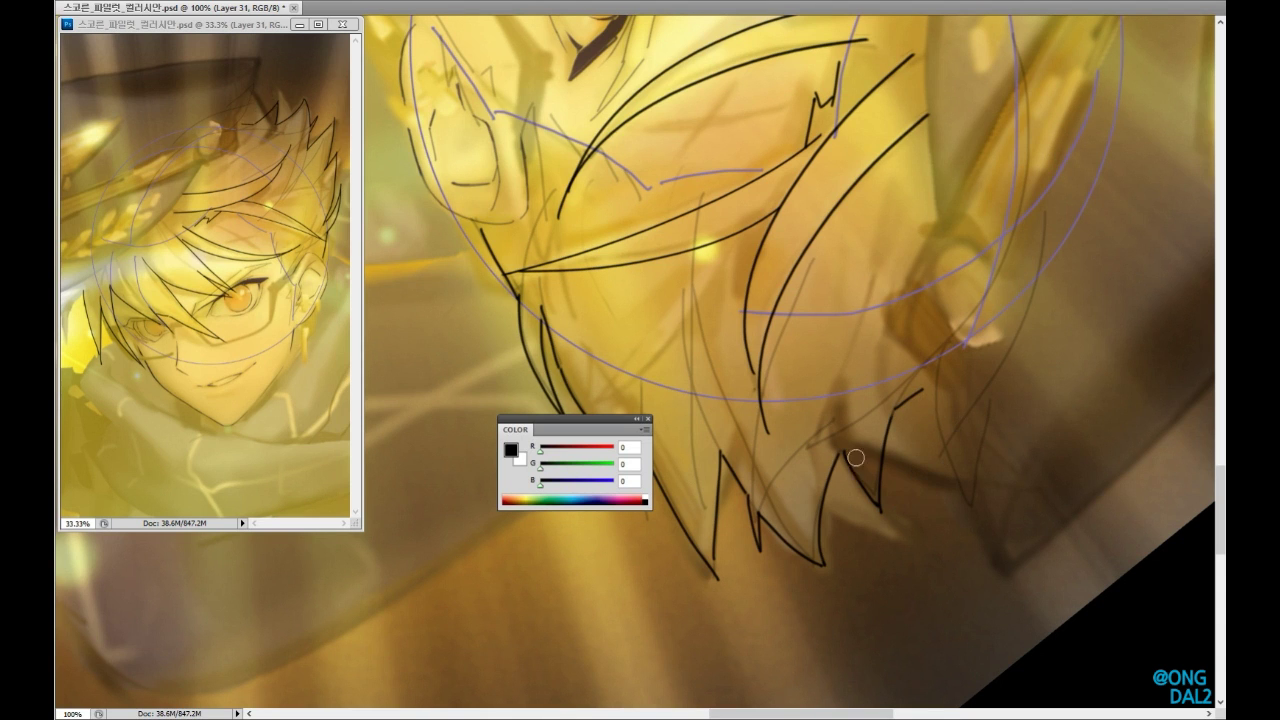
drag(865, 524, 939, 353)
drag(903, 420, 905, 400)
drag(937, 442, 921, 337)
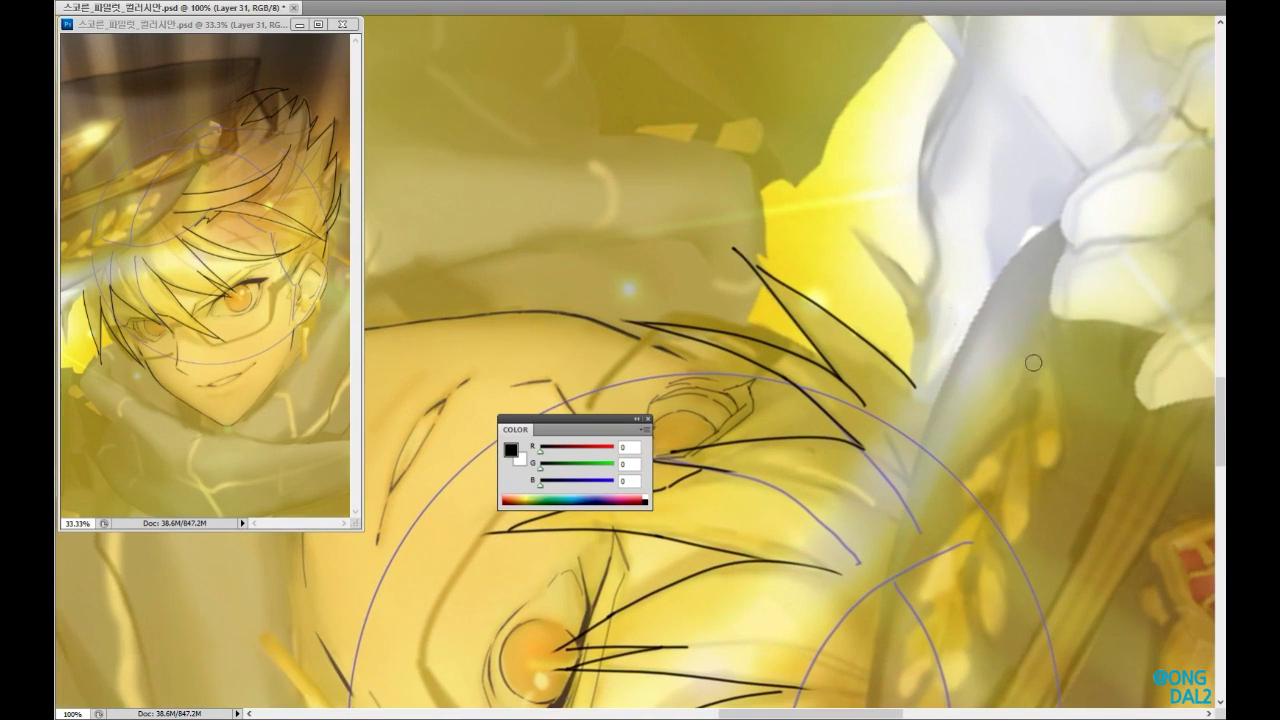
drag(880, 300, 900, 360)
mouse_move(830, 252)
mouse_down()
mouse_move(922, 332)
mouse_move(923, 491)
mouse_up()
drag(362, 533, 462, 641)
- Duplicate the character's Group 2 and smooth the copy with Topaz Clean 3, using strength 4, radius 20 and an increased threshold
key(alt+bracketleft)
key(alt+bracketleft)
key(ctrl+j)
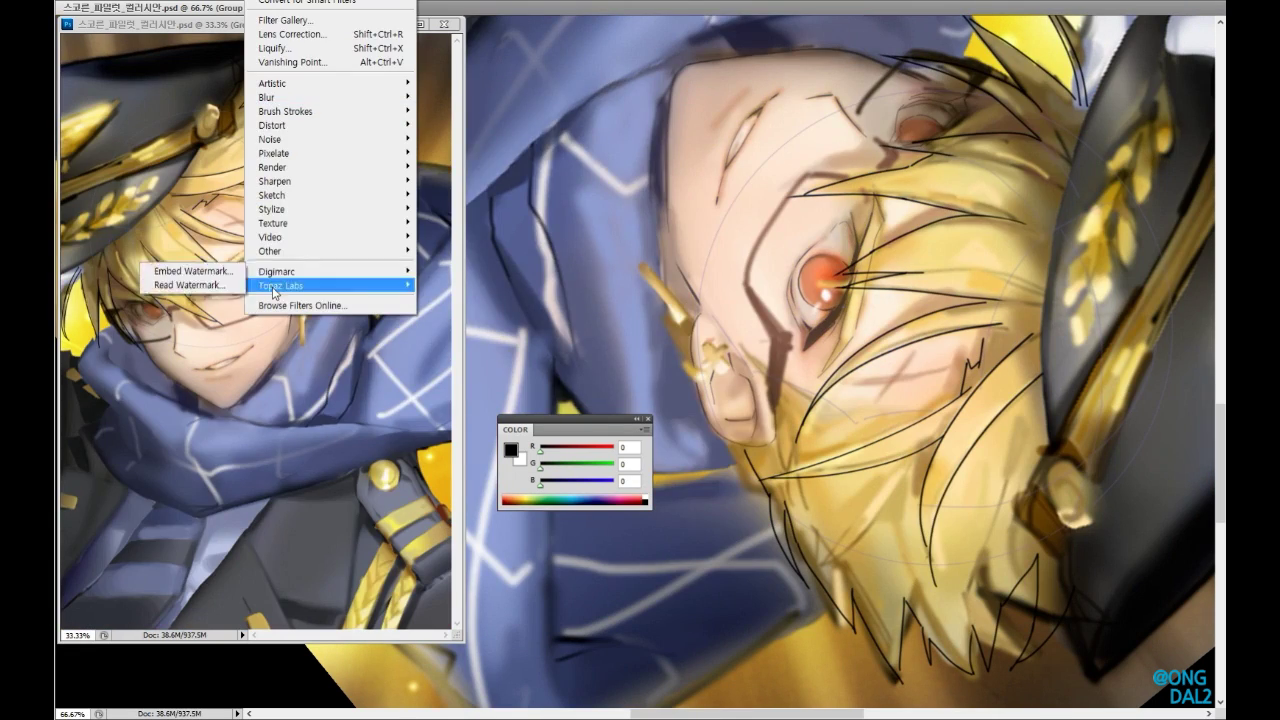
click(357, 271)
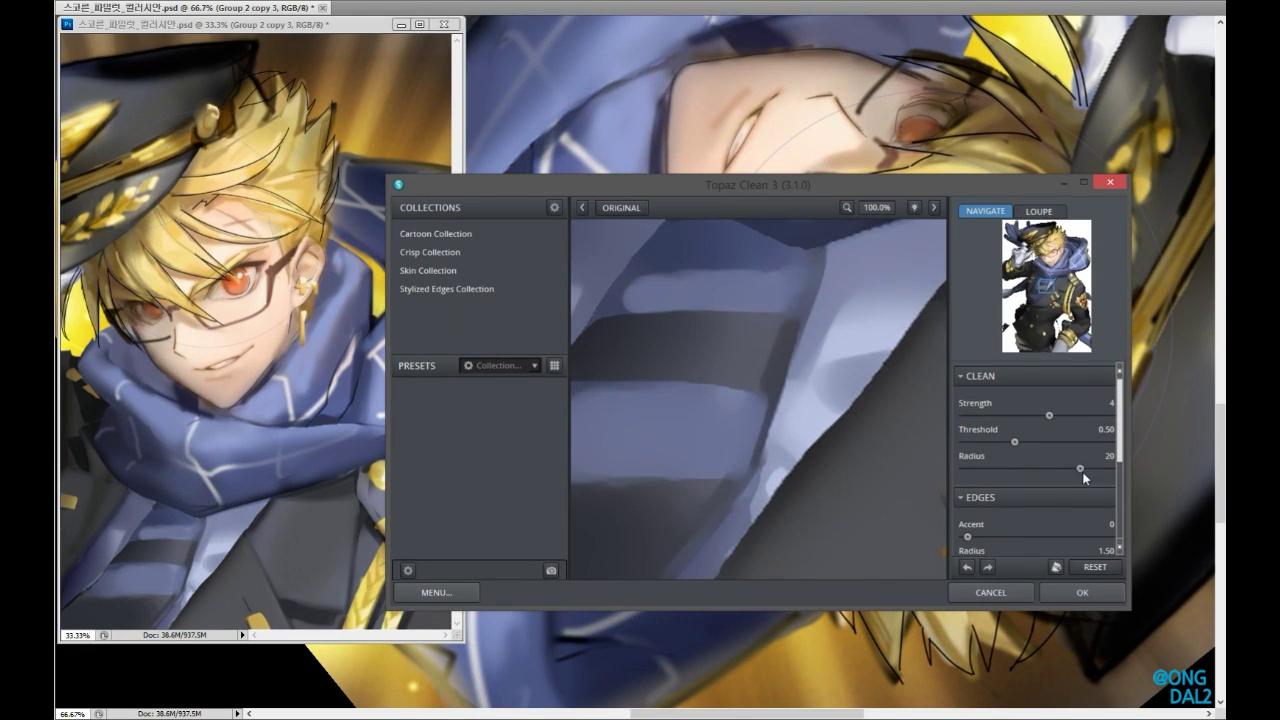
click(1055, 441)
click(1080, 598)
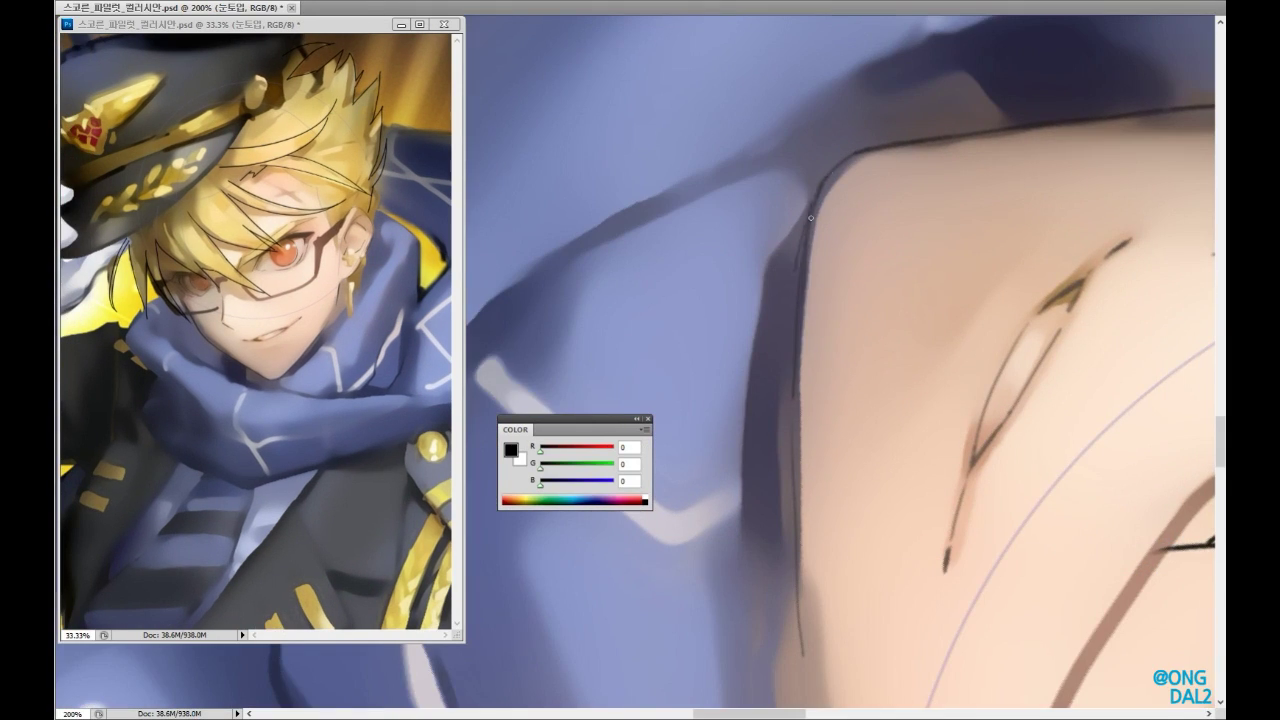
- Refine the jawline against the scarf and draw the jagged hairline below the forehead scar
mouse_move(811, 217)
mouse_down()
mouse_move(857, 480)
mouse_move(820, 458)
mouse_move(838, 429)
mouse_move(934, 466)
mouse_move(814, 320)
mouse_up()
drag(836, 402, 737, 123)
mouse_move(777, 164)
mouse_down()
mouse_move(951, 391)
mouse_move(763, 430)
mouse_up()
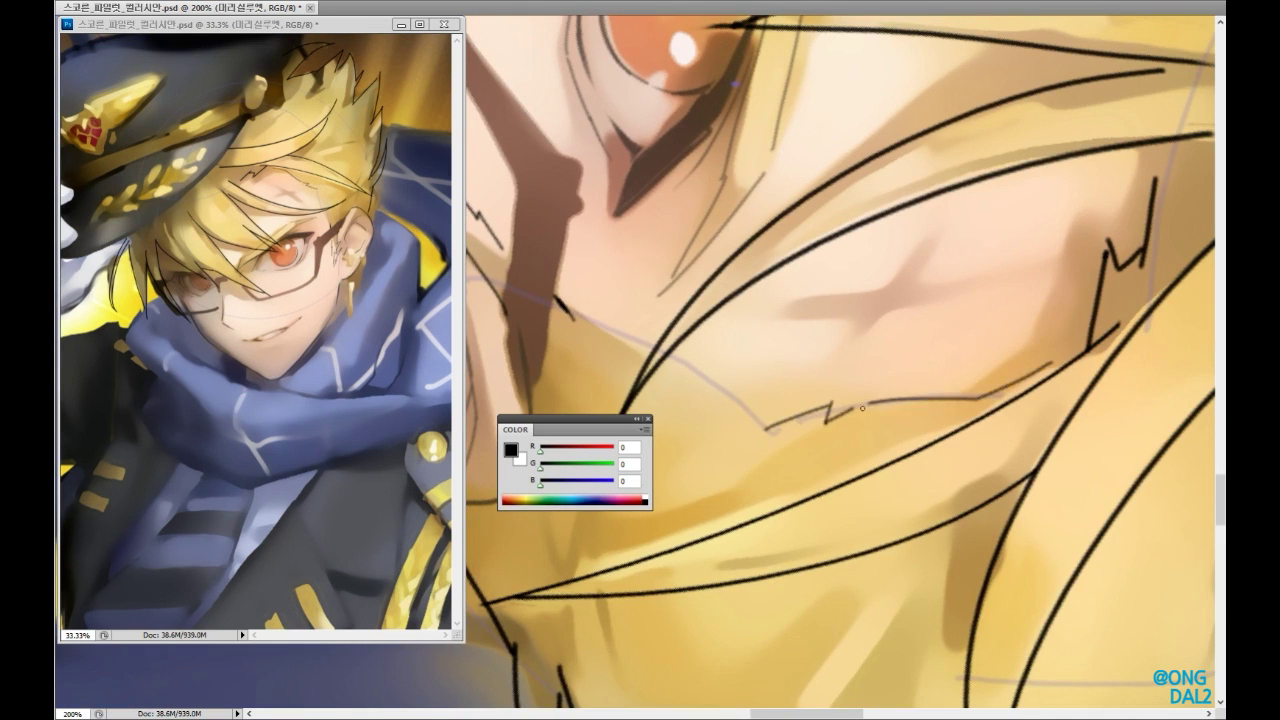
drag(893, 402, 907, 434)
drag(749, 346, 776, 355)
- Sample a dark brown (26, 20, 13) and ink the scarf's outer contour and its fold below the chin
alt+click(990, 520)
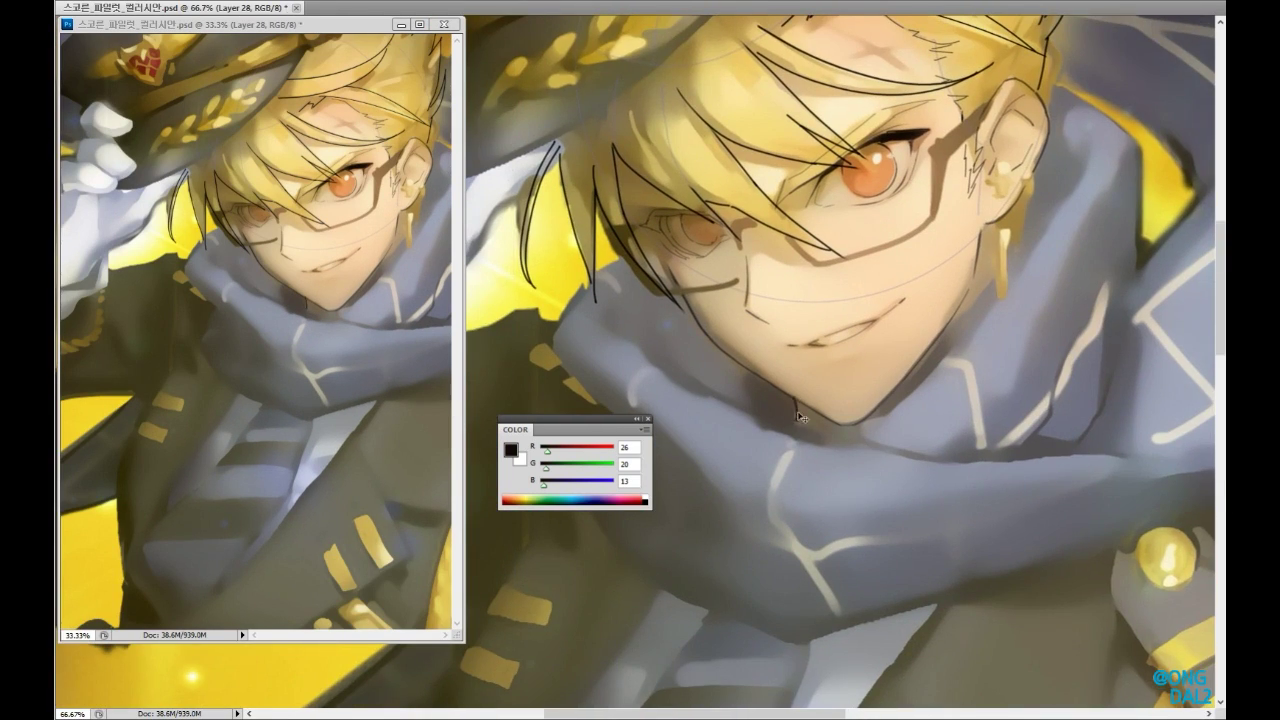
mouse_move(800, 416)
mouse_down()
mouse_move(994, 417)
mouse_move(766, 366)
mouse_move(760, 380)
mouse_move(929, 547)
mouse_up()
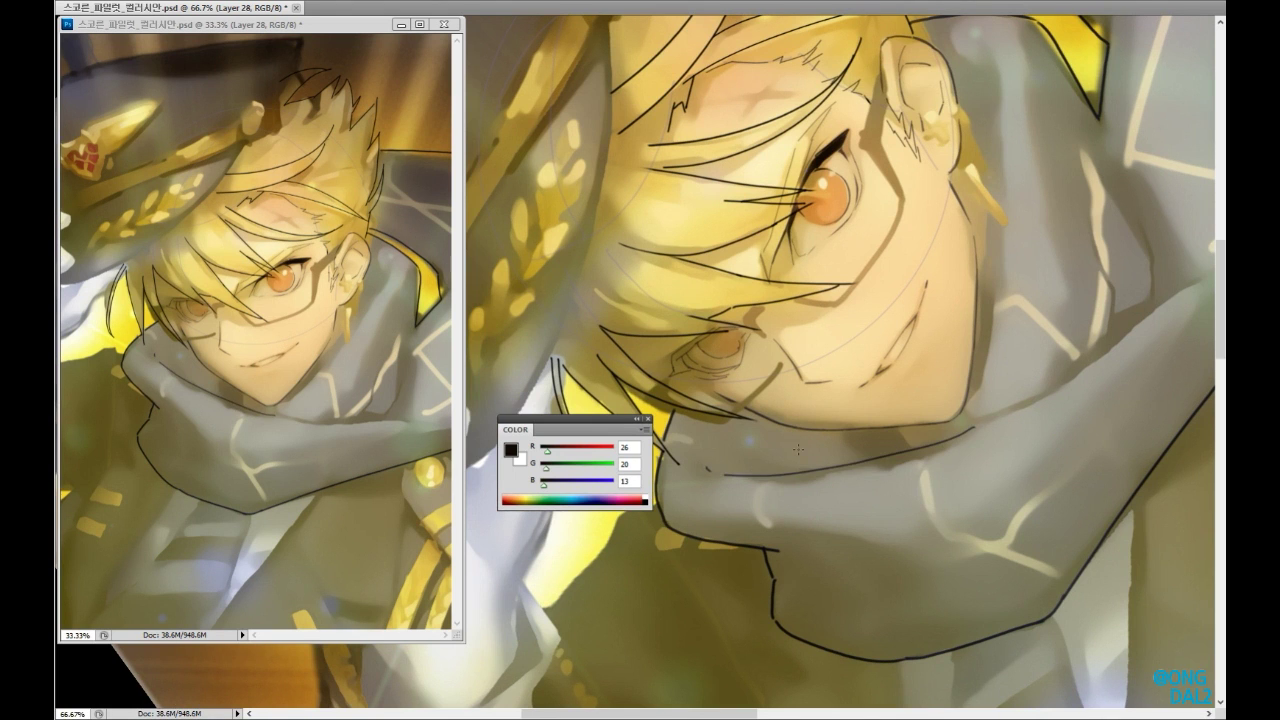
mouse_move(798, 449)
mouse_down()
mouse_move(863, 471)
mouse_move(917, 351)
mouse_move(894, 371)
mouse_up()
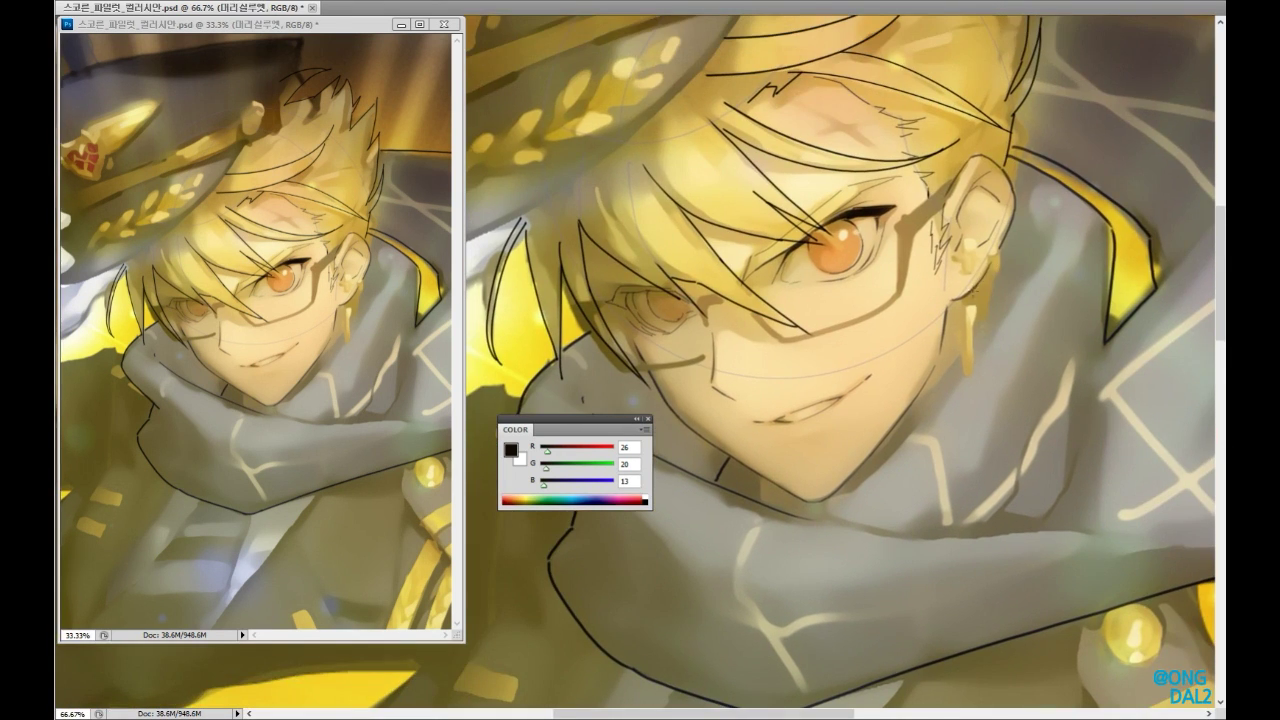
mouse_move(900, 420)
mouse_down()
mouse_move(880, 440)
mouse_move(900, 460)
mouse_move(974, 463)
mouse_move(796, 581)
mouse_move(943, 386)
mouse_move(672, 572)
mouse_move(929, 297)
mouse_move(1108, 265)
mouse_move(1063, 351)
mouse_move(686, 350)
mouse_move(760, 273)
mouse_up()
- Outline the coat's open front around the vest, including the lapel edges, waistline and narrow side contour
key(ctrl+plus)
mouse_move(1067, 230)
mouse_down()
mouse_move(1137, 314)
mouse_move(967, 493)
mouse_move(880, 283)
mouse_move(614, 251)
mouse_up()
mouse_move(785, 236)
mouse_down()
mouse_move(883, 225)
mouse_move(905, 300)
mouse_move(945, 296)
mouse_up()
mouse_move(923, 409)
mouse_down()
mouse_move(943, 290)
mouse_move(932, 380)
mouse_move(886, 394)
mouse_move(936, 463)
mouse_move(950, 543)
mouse_up()
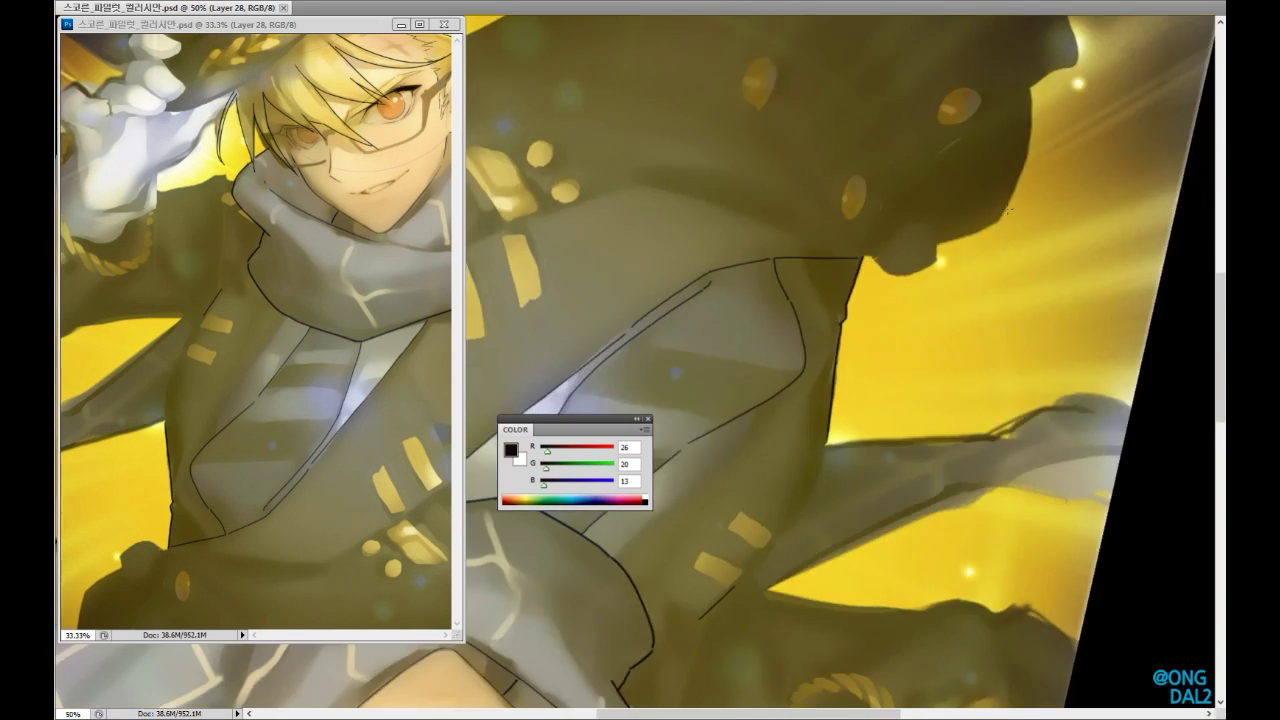
- Ink the inner lapel fold lines near the waist and clean up the coat's side edge against the yellow background
scroll(1013, 309, right, 1)
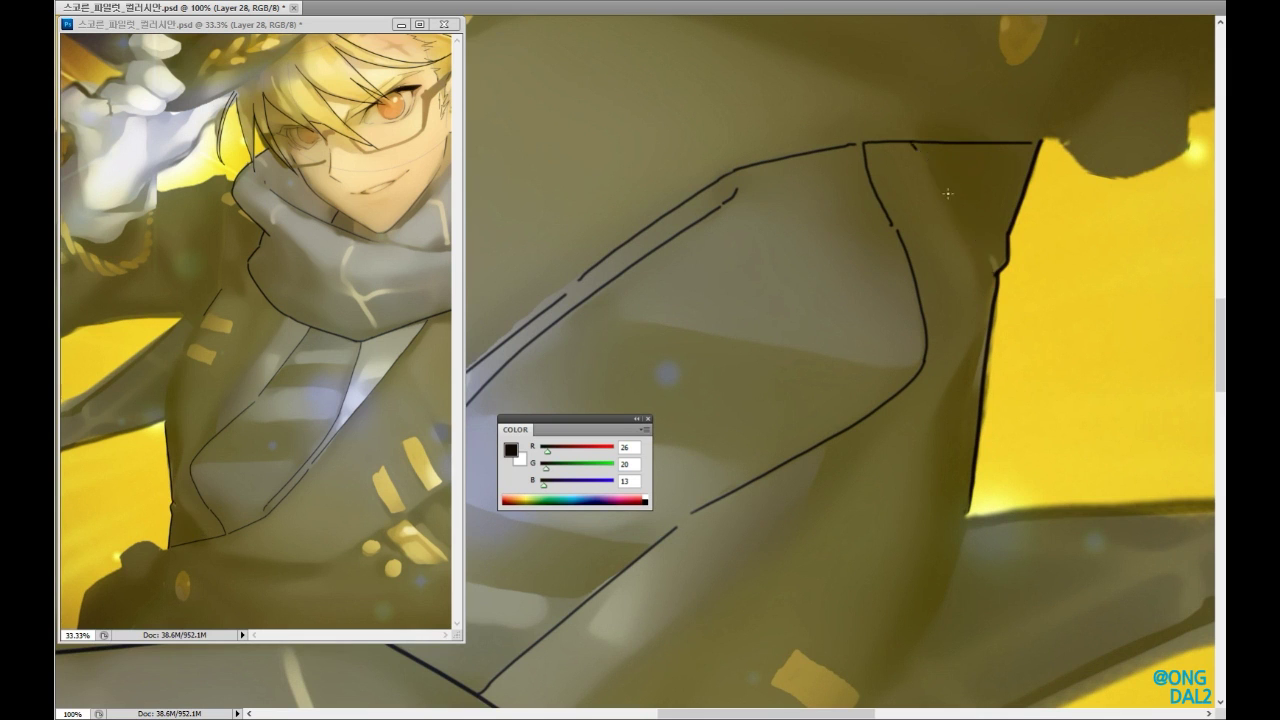
drag(927, 230, 1011, 332)
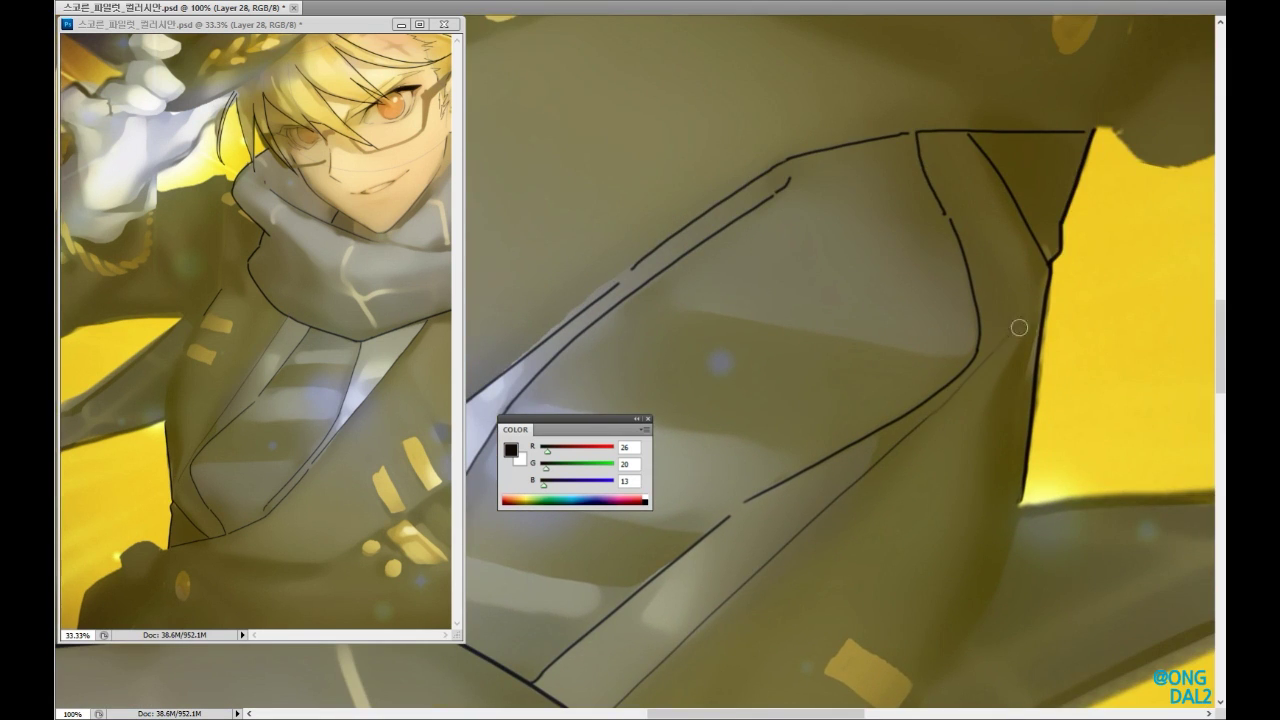
key(ctrl+plus)
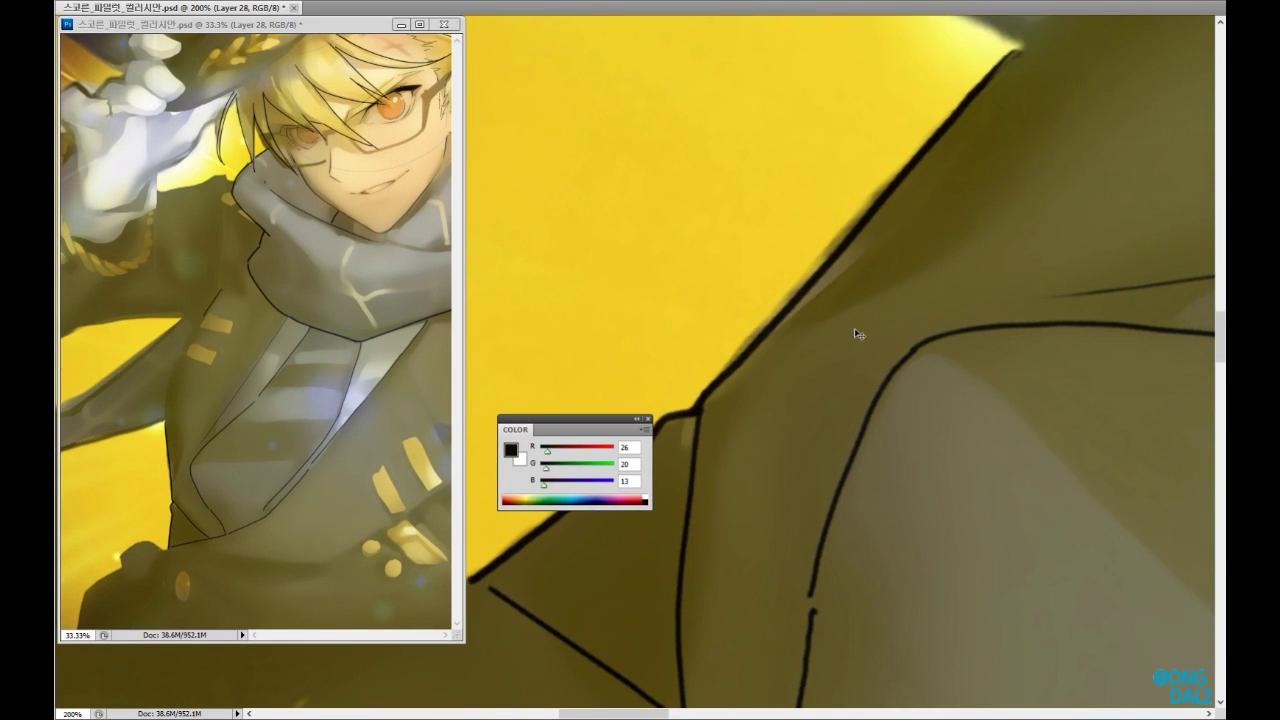
drag(737, 406, 997, 292)
drag(788, 531, 888, 396)
drag(908, 475, 836, 604)
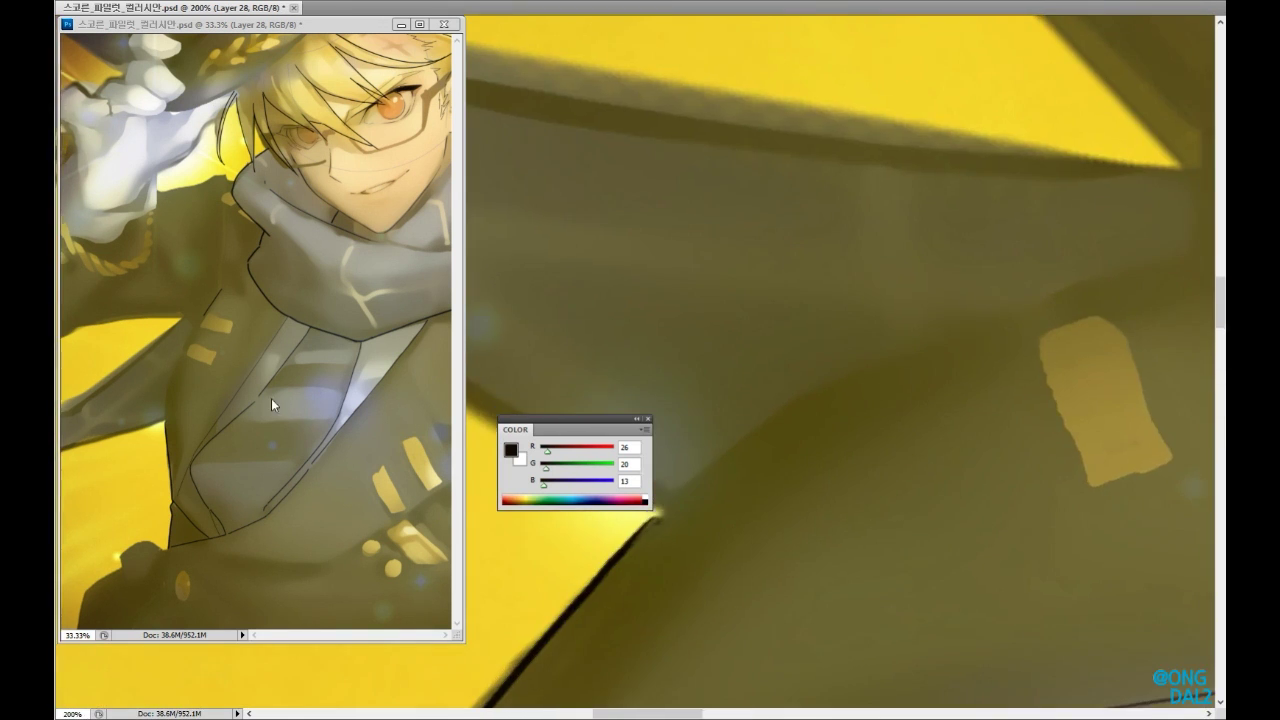
- Outline the coat's upper side, the large lapel with gold bars and the seam beside it
scroll(443, 428, down, 1)
mouse_move(760, 560)
mouse_down()
mouse_move(861, 487)
mouse_move(886, 420)
mouse_move(820, 390)
mouse_up()
drag(655, 415, 867, 350)
drag(867, 350, 828, 343)
mouse_move(836, 343)
mouse_down()
mouse_move(921, 321)
mouse_move(905, 318)
mouse_up()
drag(908, 308, 984, 295)
drag(912, 312, 620, 430)
mouse_move(708, 368)
mouse_down()
mouse_move(857, 329)
mouse_move(1043, 328)
mouse_move(597, 320)
mouse_move(857, 294)
mouse_move(985, 344)
mouse_move(1150, 365)
mouse_move(940, 265)
mouse_move(925, 236)
mouse_move(745, 345)
mouse_move(1103, 363)
mouse_move(629, 343)
mouse_move(700, 450)
mouse_move(832, 532)
mouse_move(919, 672)
mouse_up()
key(ctrl+minus)
mouse_move(1020, 263)
mouse_down()
mouse_move(1057, 337)
mouse_move(971, 286)
mouse_move(923, 486)
mouse_move(998, 422)
mouse_move(935, 412)
mouse_move(800, 243)
mouse_move(820, 370)
mouse_move(932, 368)
mouse_move(943, 294)
mouse_up()
key(ctrl+minus)
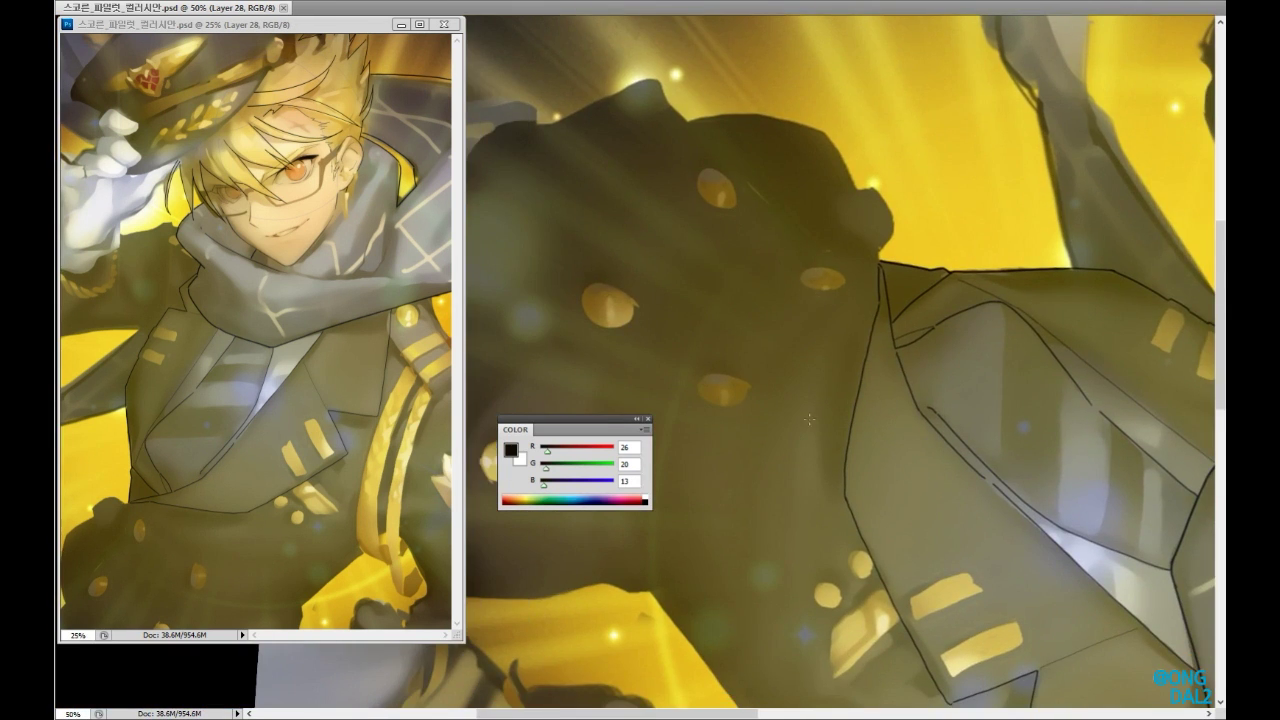
- Ink the coat skirt's flared edge from the waist down to its pointed corner
key(ctrl+plus)
key(ctrl+plus)
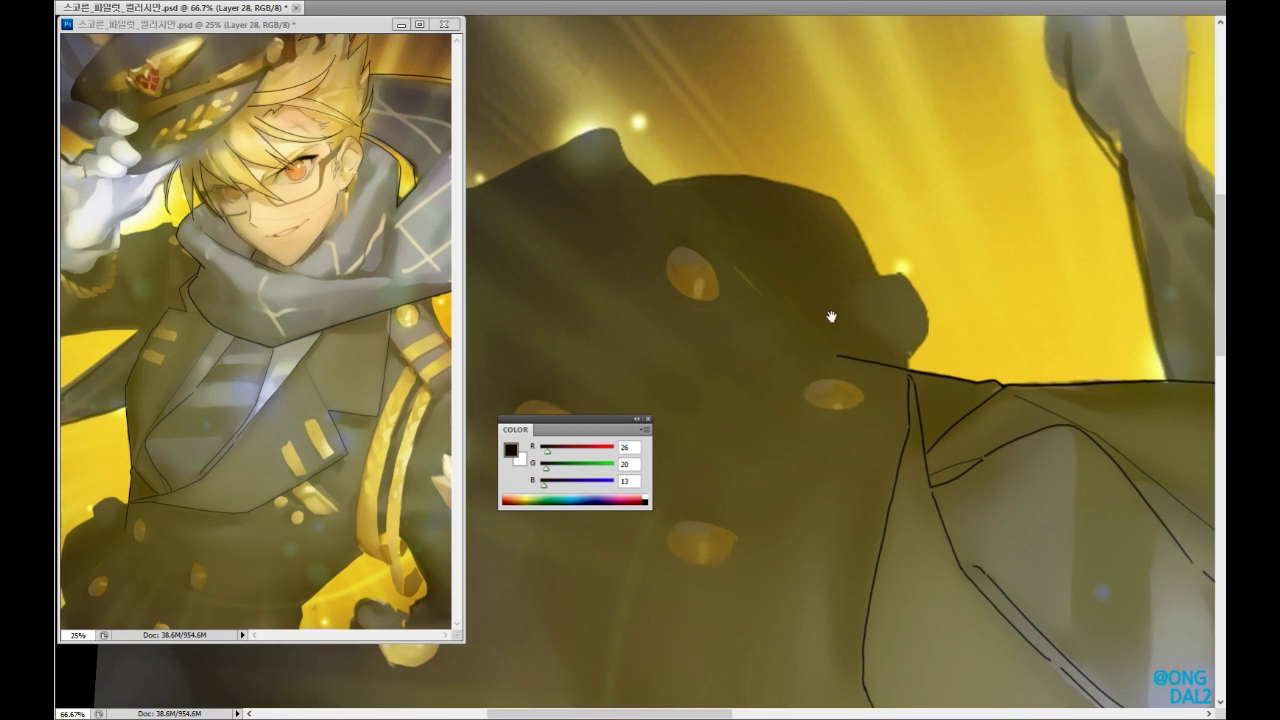
drag(802, 269, 879, 319)
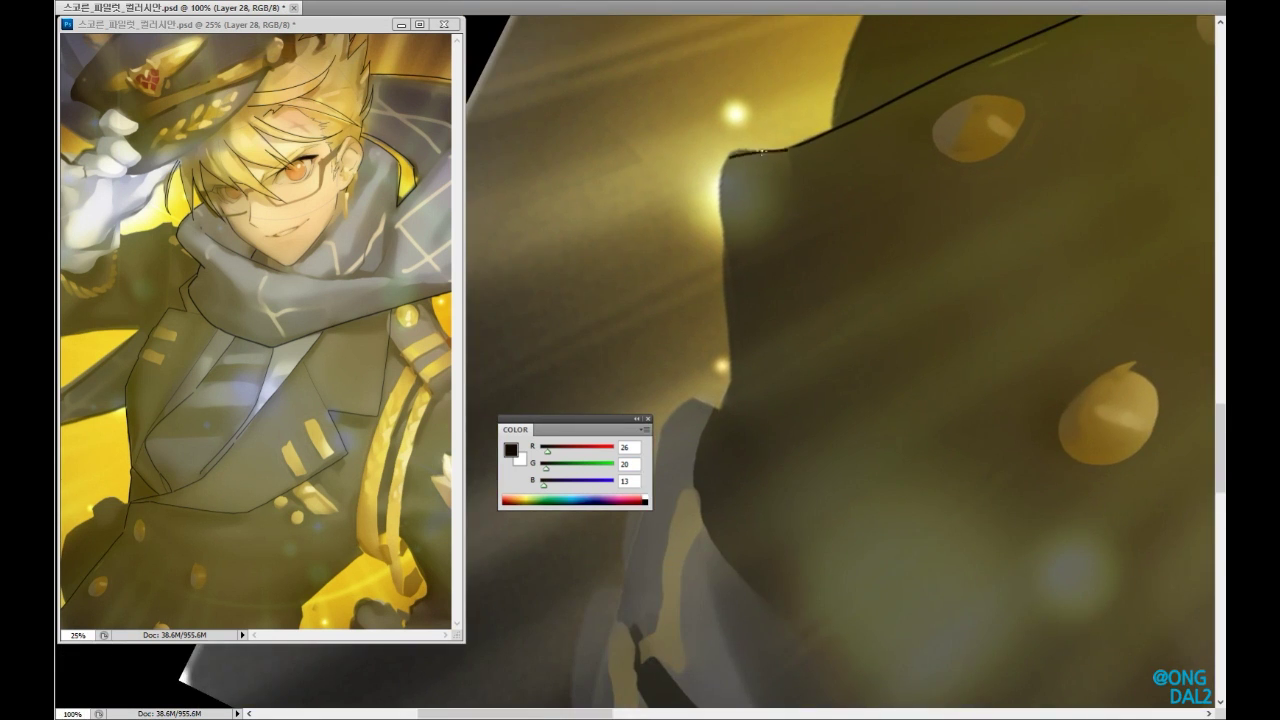
drag(810, 557, 838, 524)
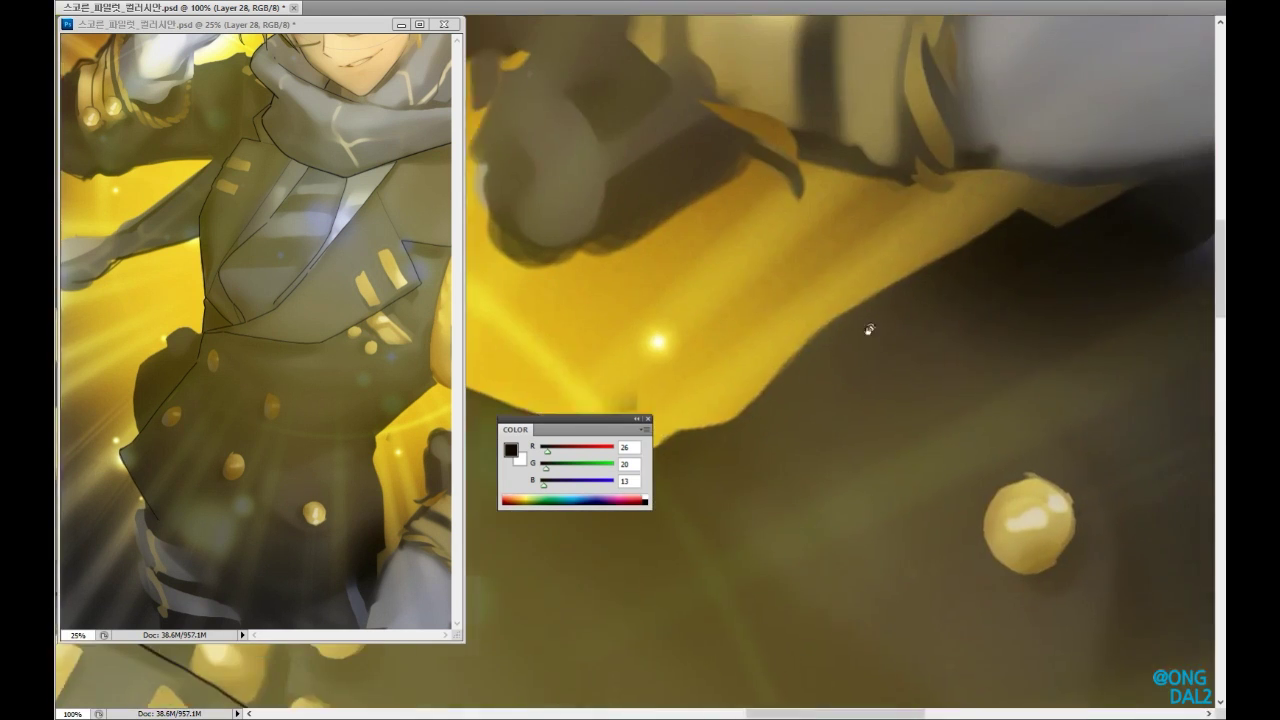
- Ink the coat skirt's side edge against the yellow background and the long curved hem across the thighs
drag(251, 302, 251, 492)
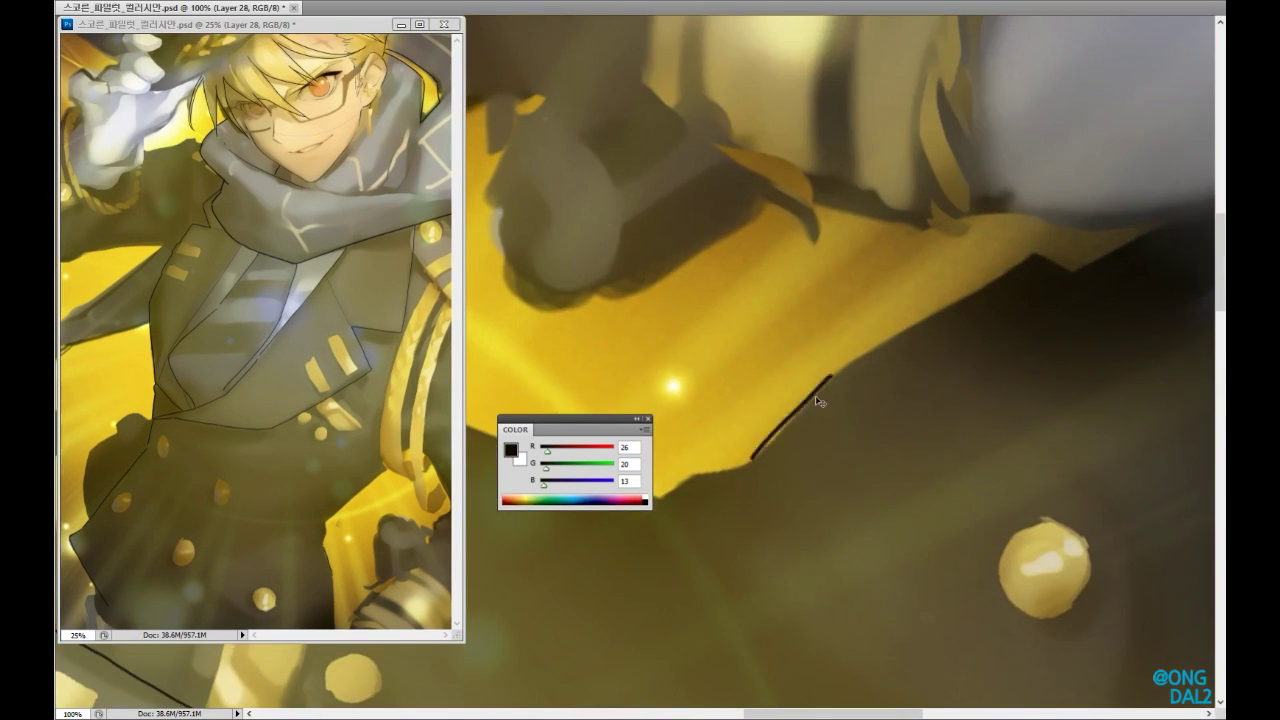
drag(780, 345, 962, 196)
mouse_move(1053, 142)
mouse_down()
mouse_move(948, 323)
mouse_move(1090, 375)
mouse_move(727, 419)
mouse_up()
mouse_move(995, 261)
mouse_down()
mouse_move(829, 603)
mouse_move(980, 440)
mouse_move(1003, 360)
mouse_move(752, 281)
mouse_move(627, 326)
mouse_up()
mouse_move(850, 247)
mouse_down()
mouse_move(620, 314)
mouse_move(786, 329)
mouse_move(943, 166)
mouse_move(779, 228)
mouse_up()
mouse_move(740, 275)
mouse_down()
mouse_move(880, 277)
mouse_move(941, 165)
mouse_move(1000, 374)
mouse_move(883, 460)
mouse_move(1057, 260)
mouse_move(1002, 308)
mouse_up()
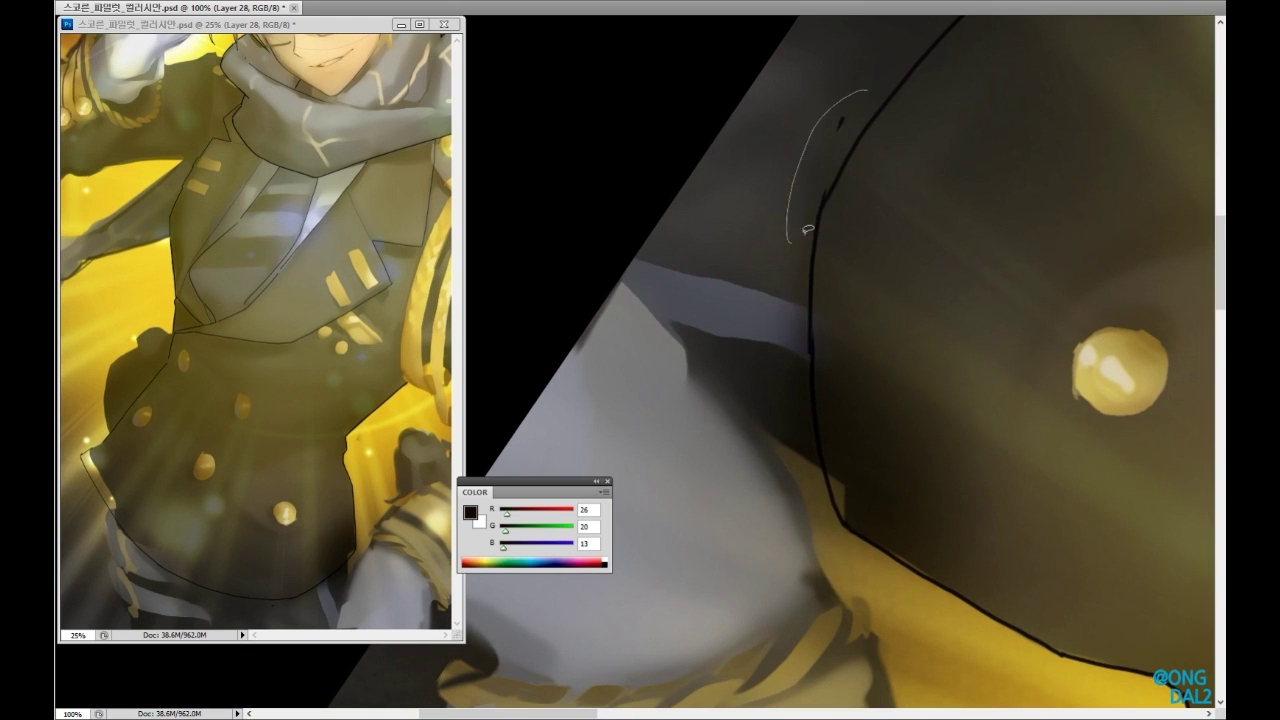
- Ink the turned-back corner of the coat skirt and the trouser contour just beneath it
drag(913, 260, 830, 352)
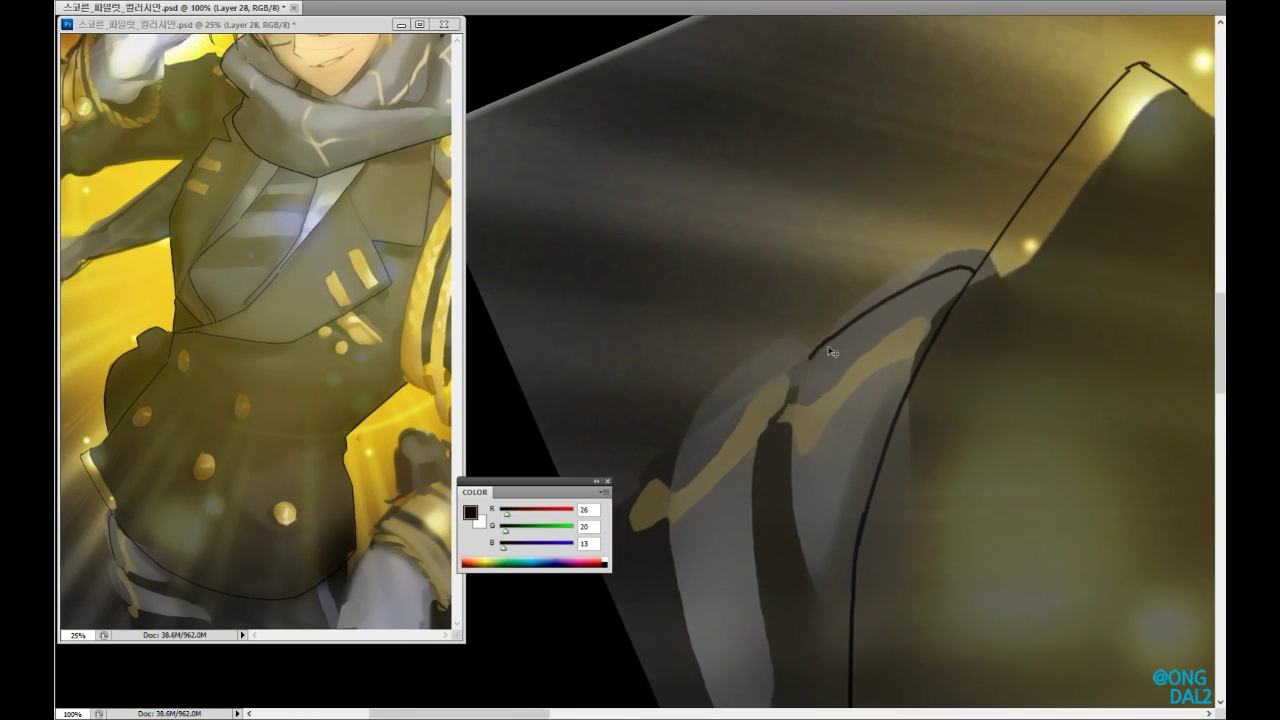
mouse_move(756, 384)
mouse_down()
mouse_move(762, 355)
mouse_move(946, 449)
mouse_move(891, 417)
mouse_move(786, 463)
mouse_move(965, 308)
mouse_move(747, 274)
mouse_move(777, 323)
mouse_move(816, 520)
mouse_move(845, 502)
mouse_move(892, 399)
mouse_up()
mouse_move(1085, 313)
mouse_down()
mouse_move(837, 466)
mouse_move(1007, 361)
mouse_up()
- Outline the lower fingers of the raised white glove, including the fold lines and the separation between the fingers
drag(675, 541, 576, 336)
drag(849, 279, 601, 335)
drag(601, 335, 698, 340)
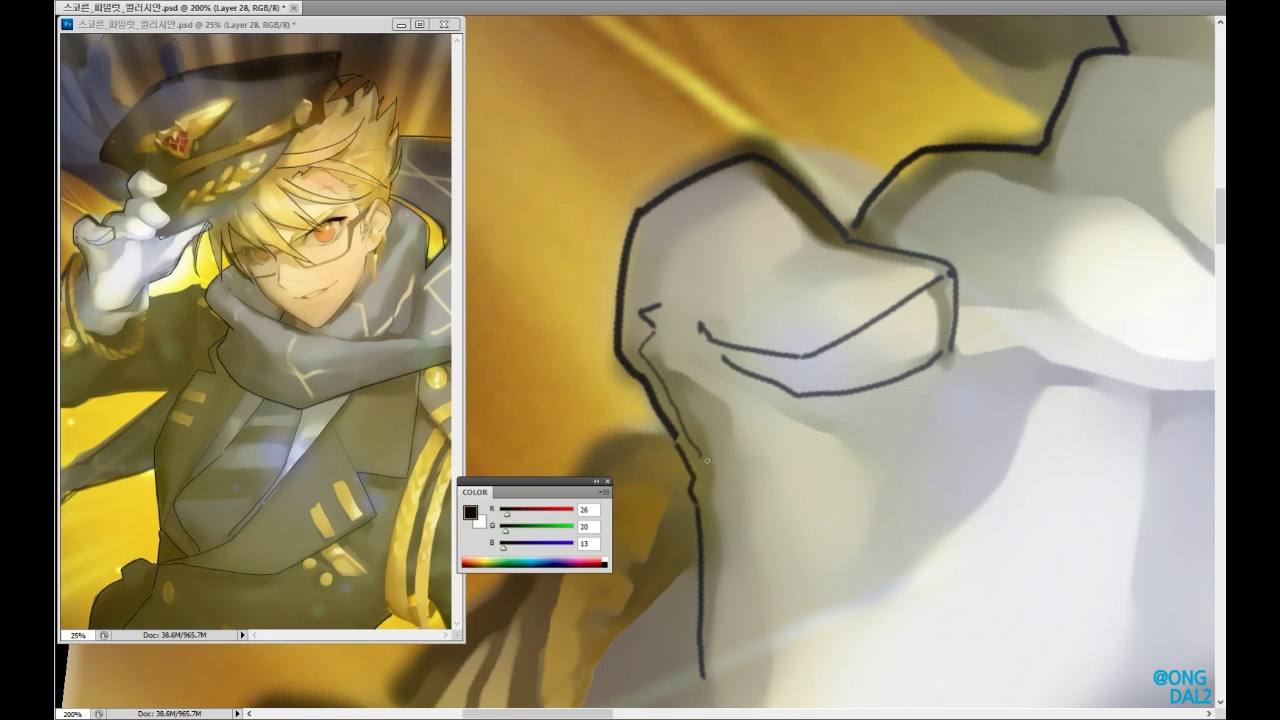
drag(717, 531, 762, 430)
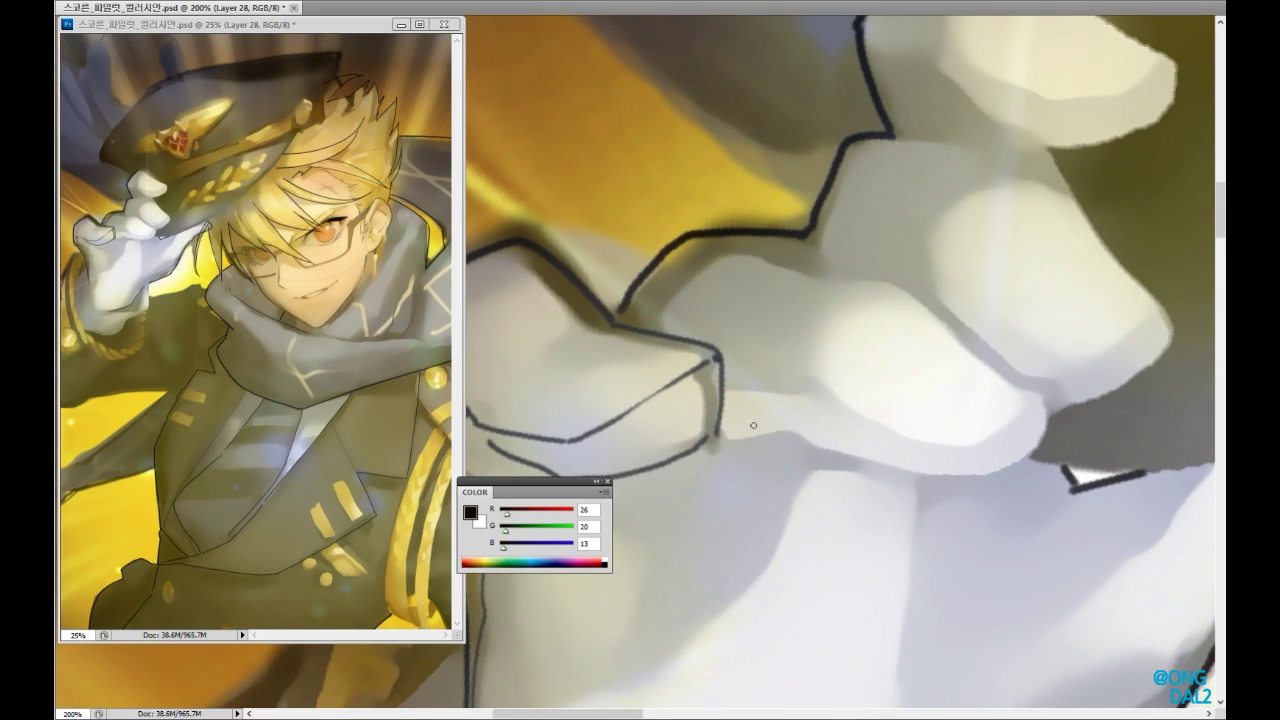
mouse_move(916, 284)
mouse_down()
mouse_move(969, 338)
mouse_move(889, 384)
mouse_move(1068, 428)
mouse_up()
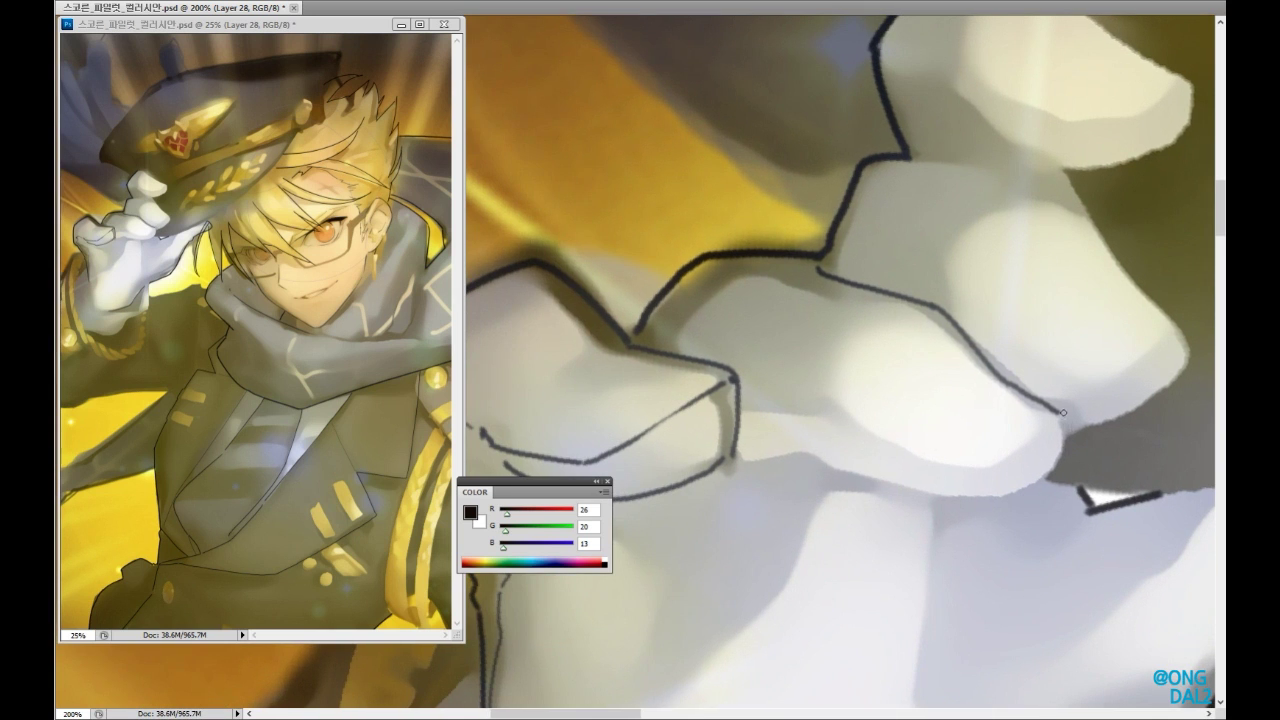
drag(802, 449, 865, 297)
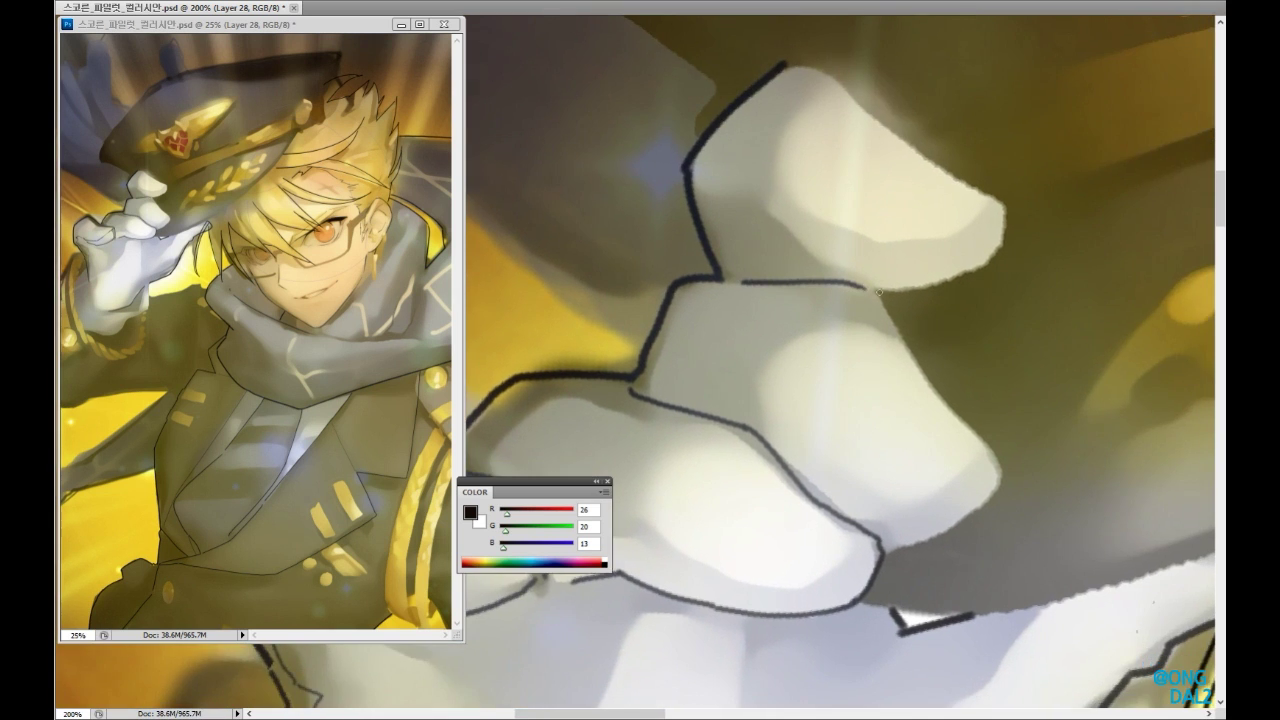
- Outline the upper two fingers of the raised glove where they overlap the cap, including the topmost fingertip
drag(999, 476, 845, 217)
drag(845, 217, 974, 313)
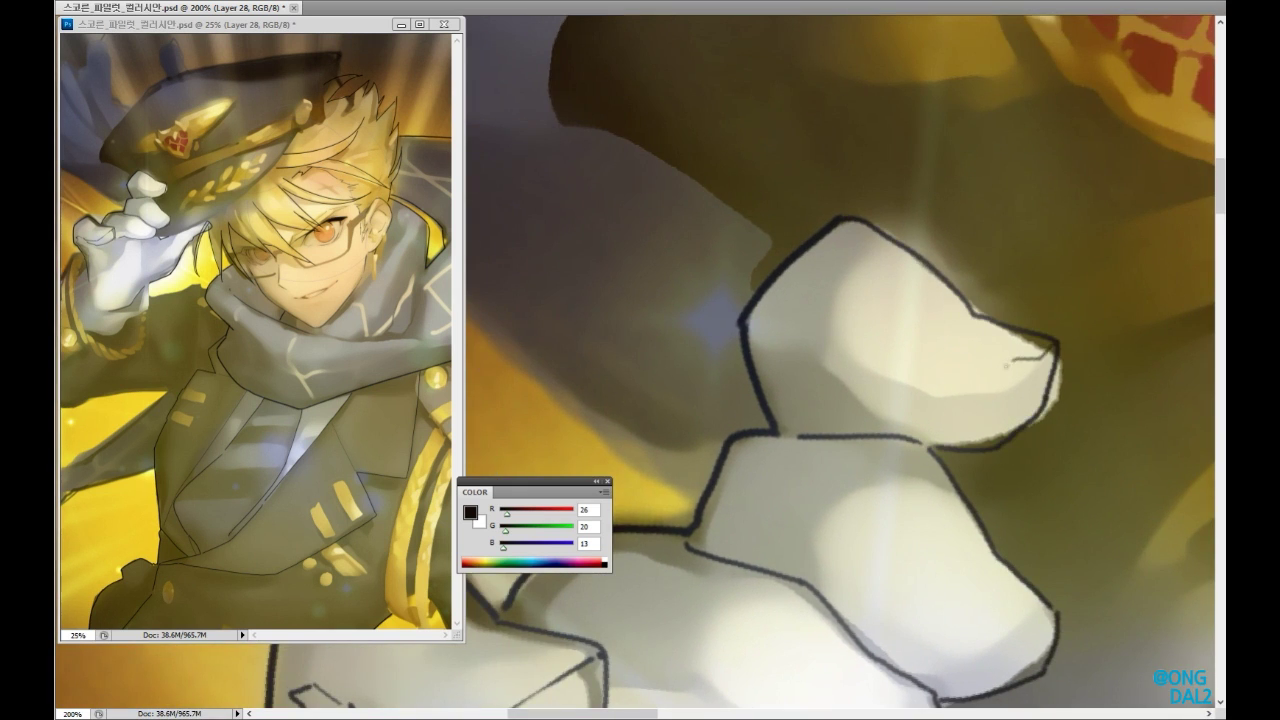
drag(838, 396, 840, 136)
drag(1050, 350, 928, 448)
key(ctrl+minus)
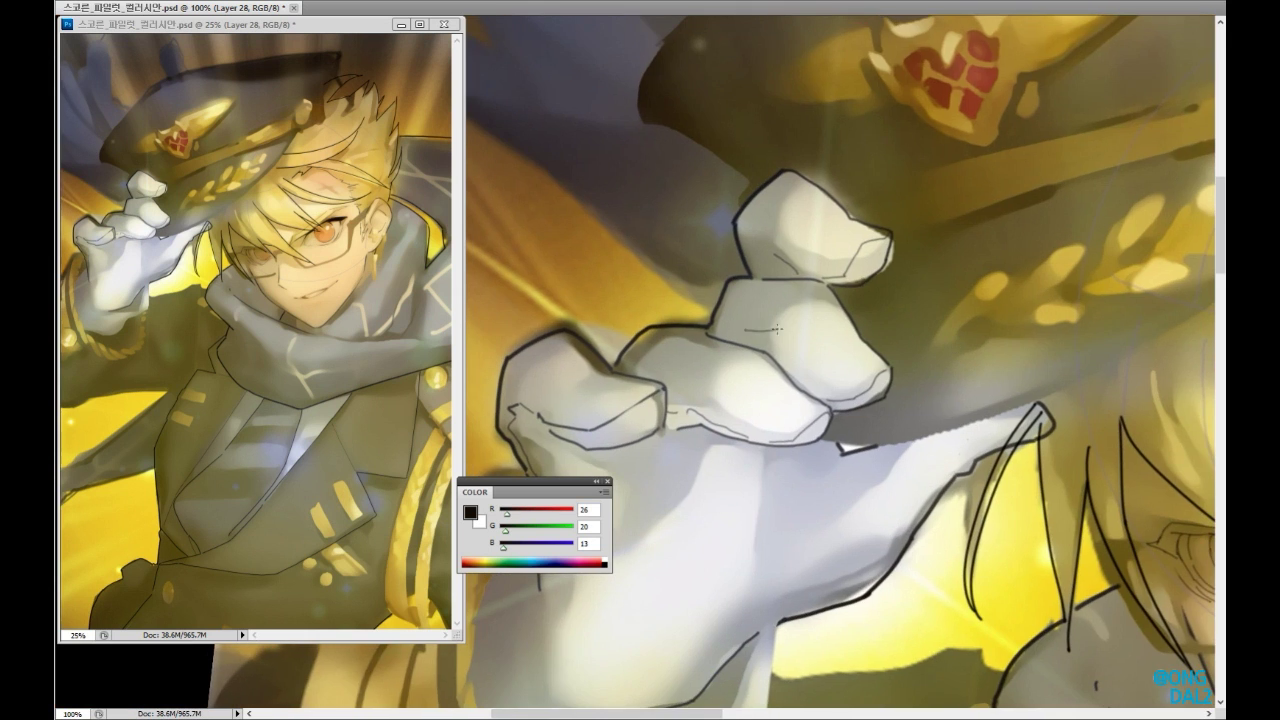
- Ink the crease lines on the glove's fingers, the folds of its wrist opening and the small oval button
drag(908, 393, 938, 313)
drag(900, 420, 960, 290)
drag(920, 450, 978, 425)
drag(793, 497, 850, 491)
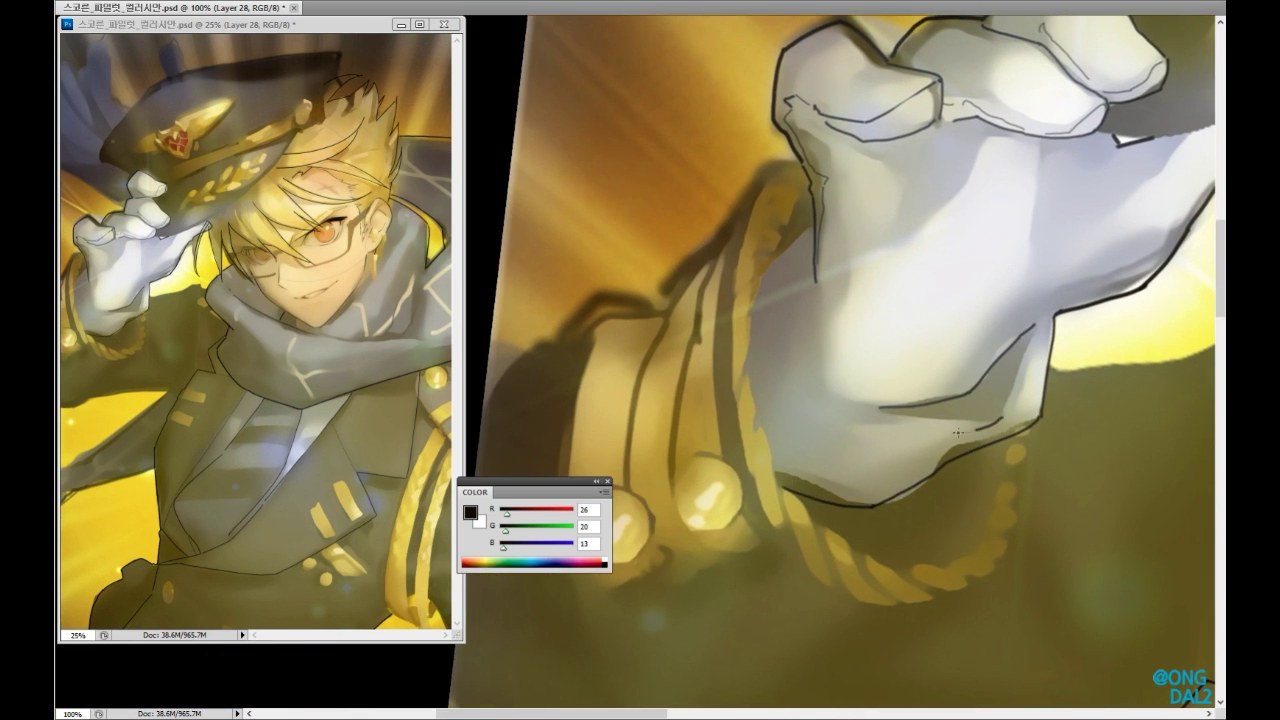
drag(957, 432, 858, 444)
drag(948, 402, 922, 420)
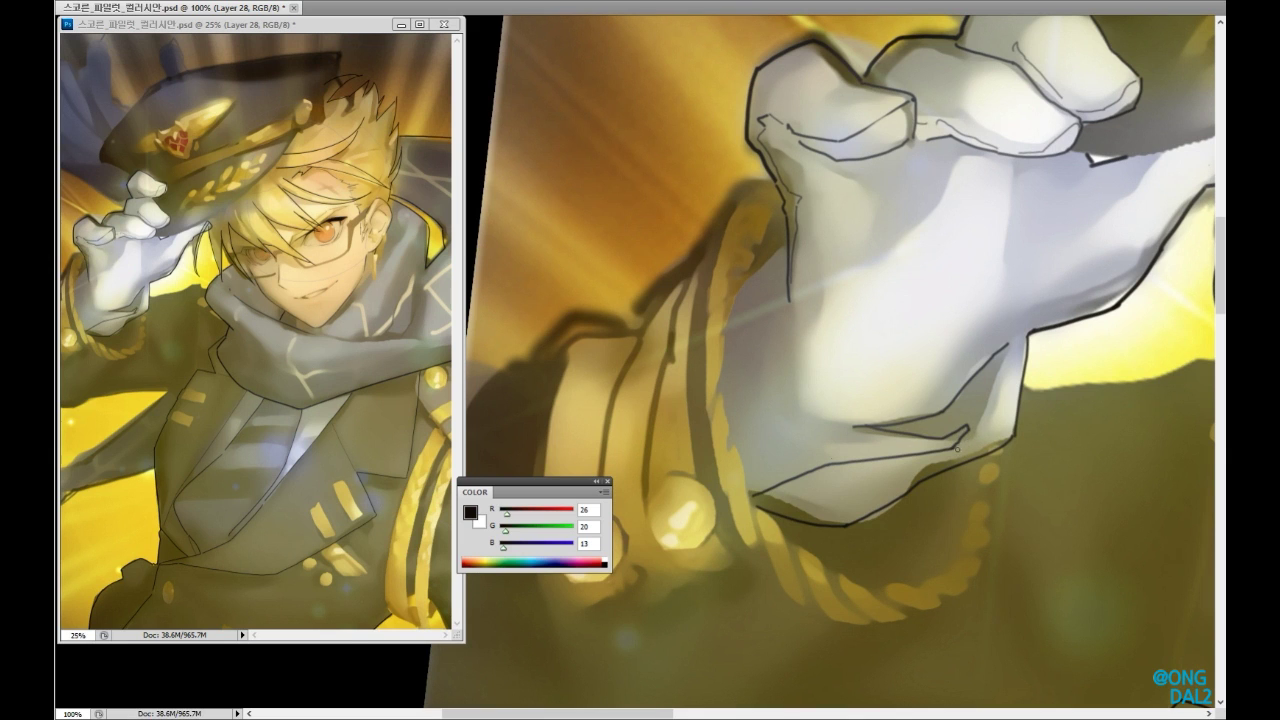
drag(840, 485, 955, 490)
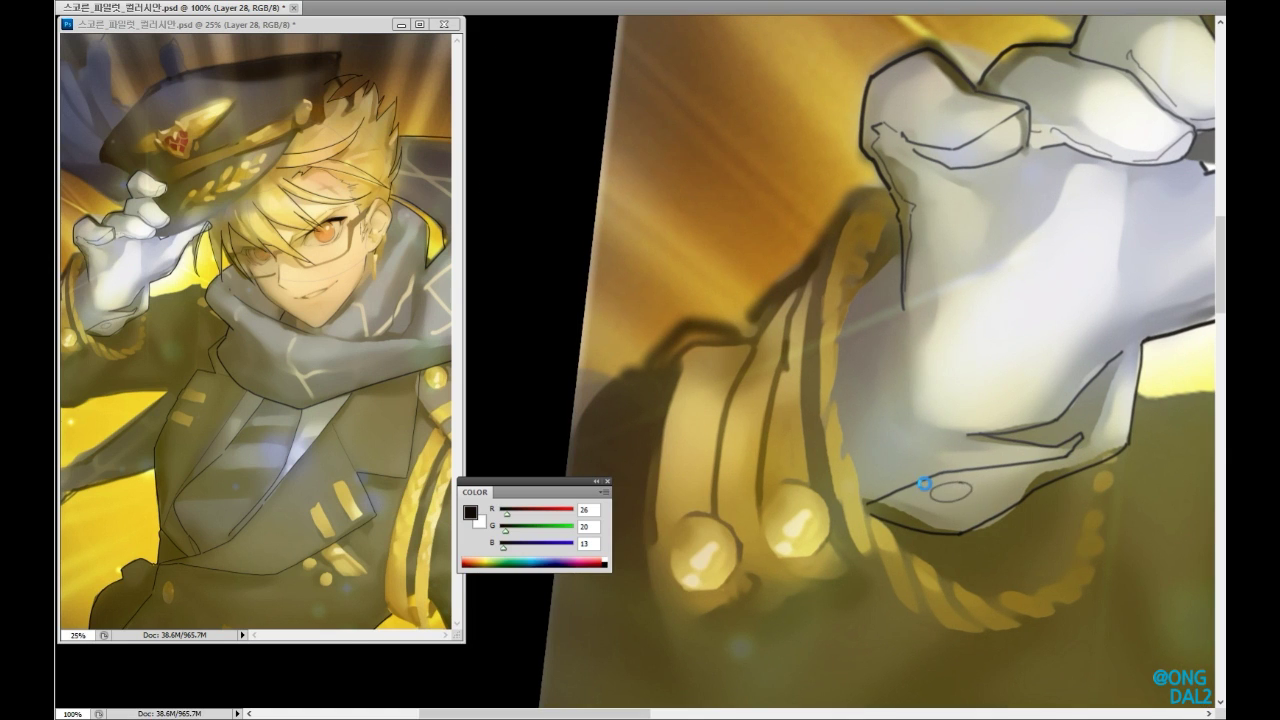
- Clean up the front-hair strands overlapping the thumb tip and ink the glove's palm contour down to the wrist
drag(911, 313, 691, 420)
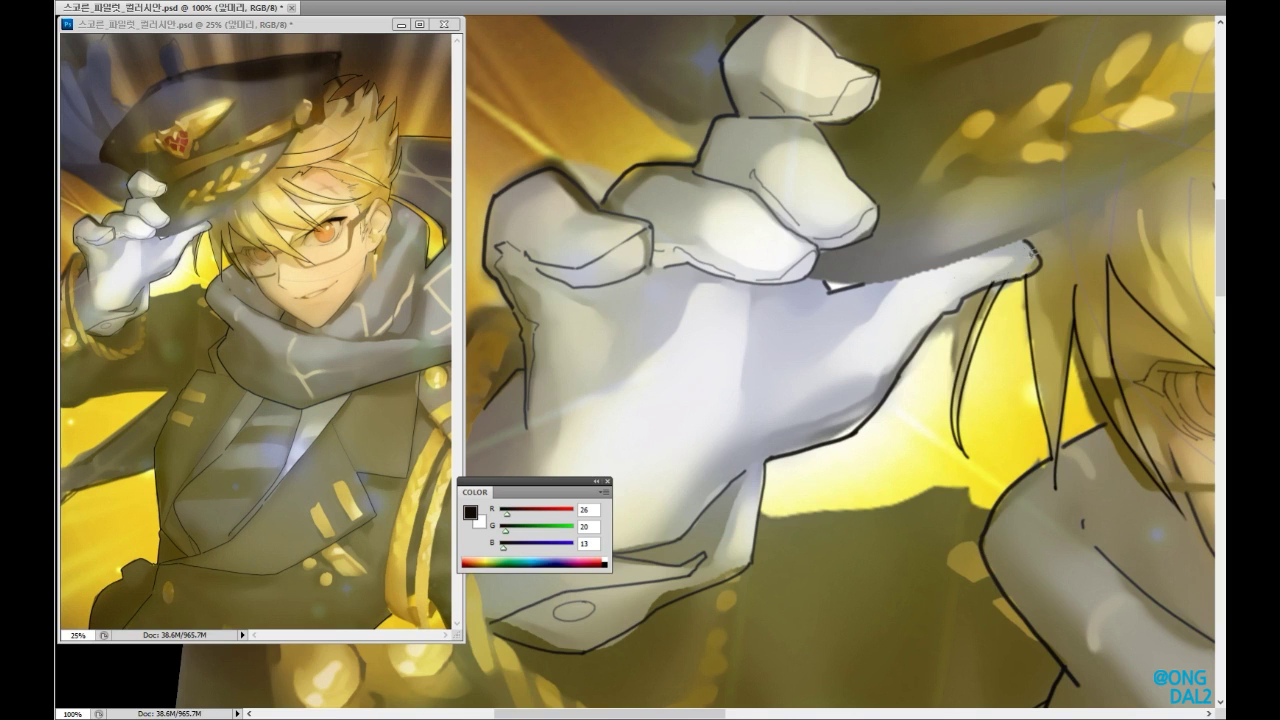
key(ctrl+minus)
key(ctrl+minus)
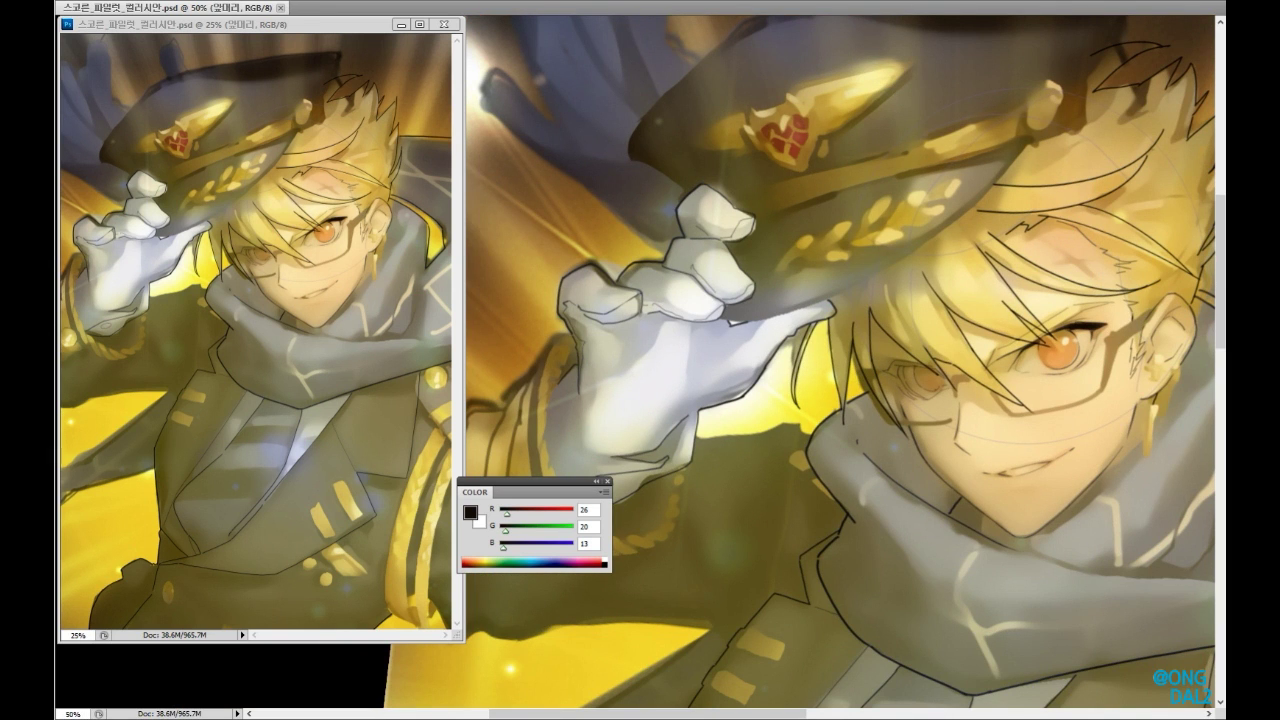
scroll(570, 380, up, 2)
drag(797, 337, 815, 387)
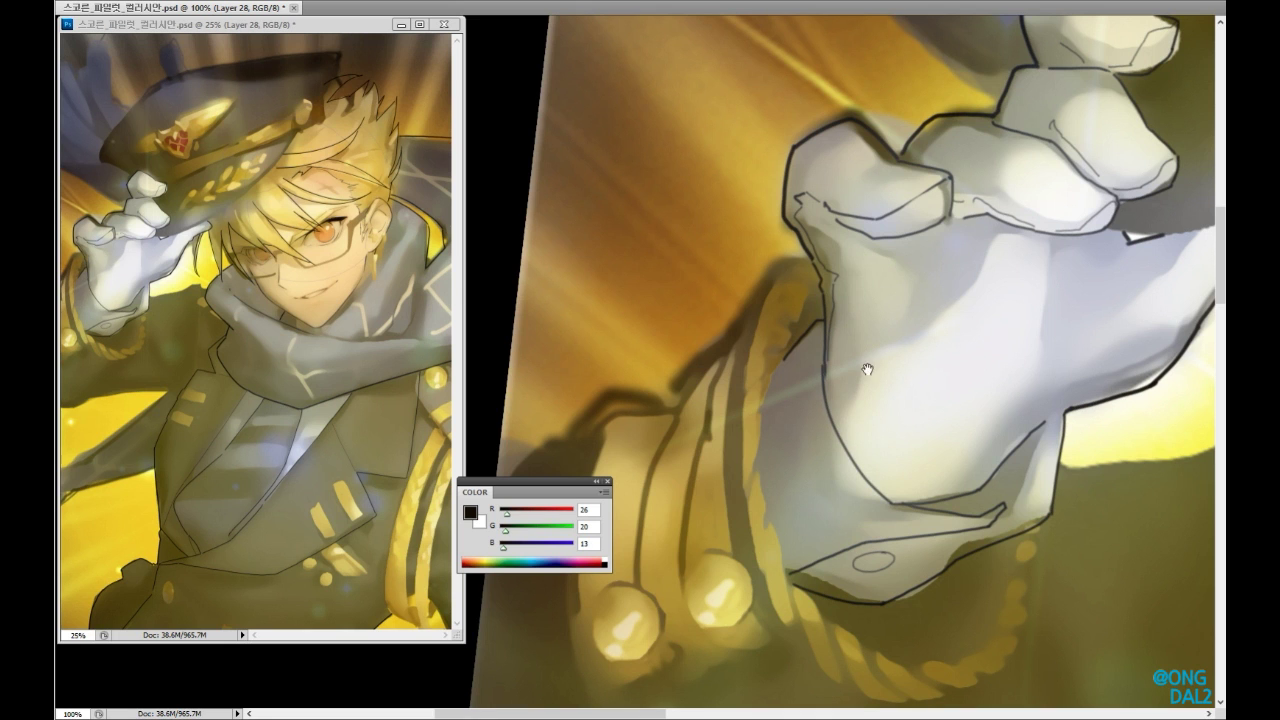
drag(867, 370, 834, 352)
- Outline the raised arm's gold cuff, braided cord and coat sleeve up to the scarf
drag(851, 477, 1001, 417)
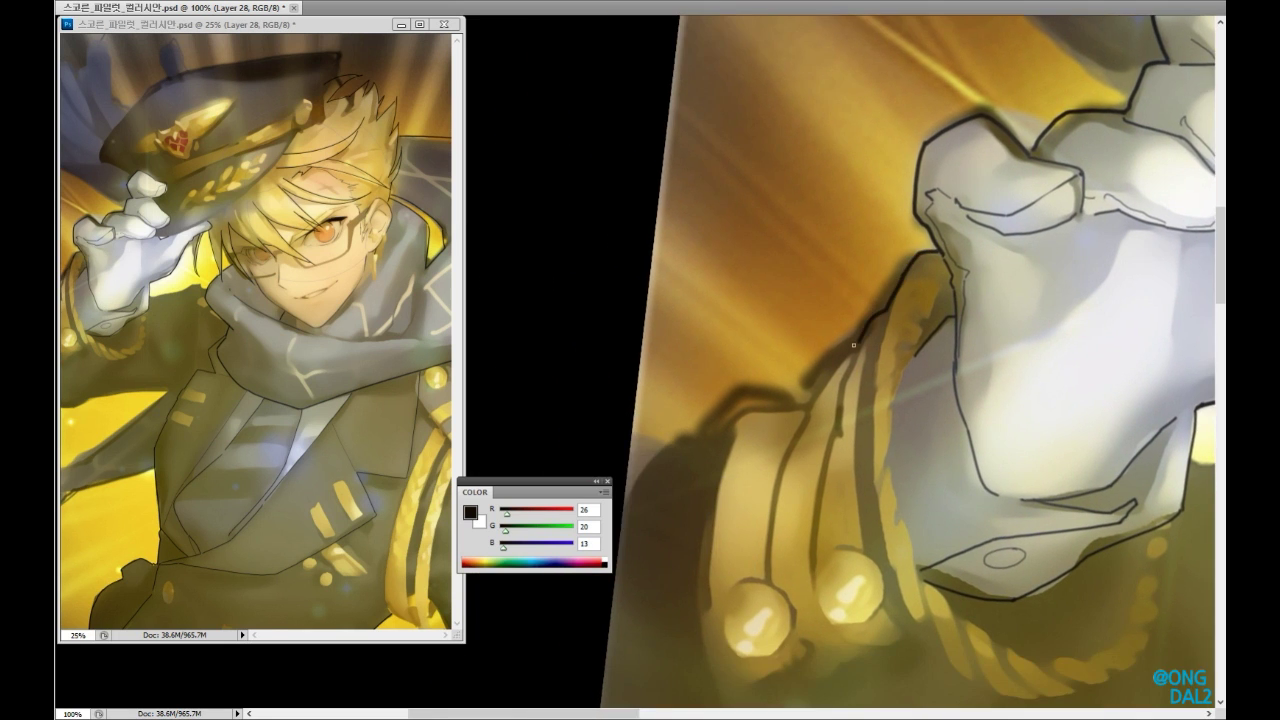
drag(799, 365, 1102, 290)
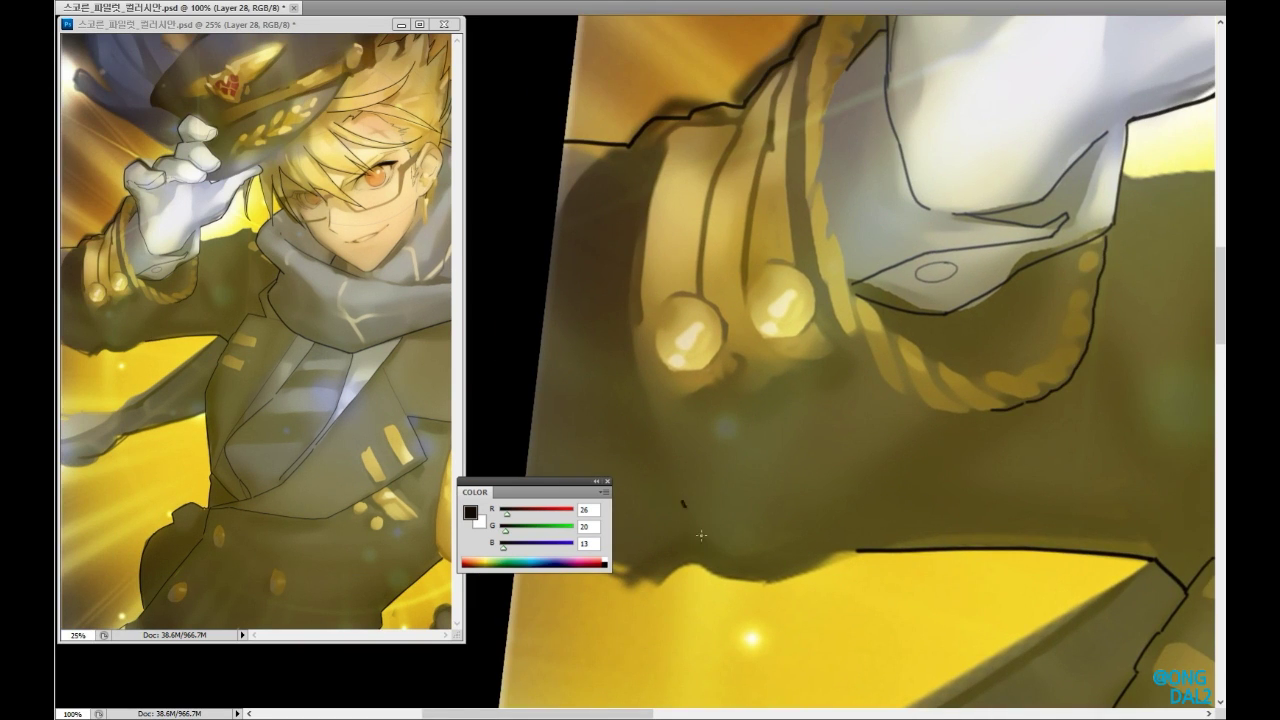
drag(848, 547, 1032, 195)
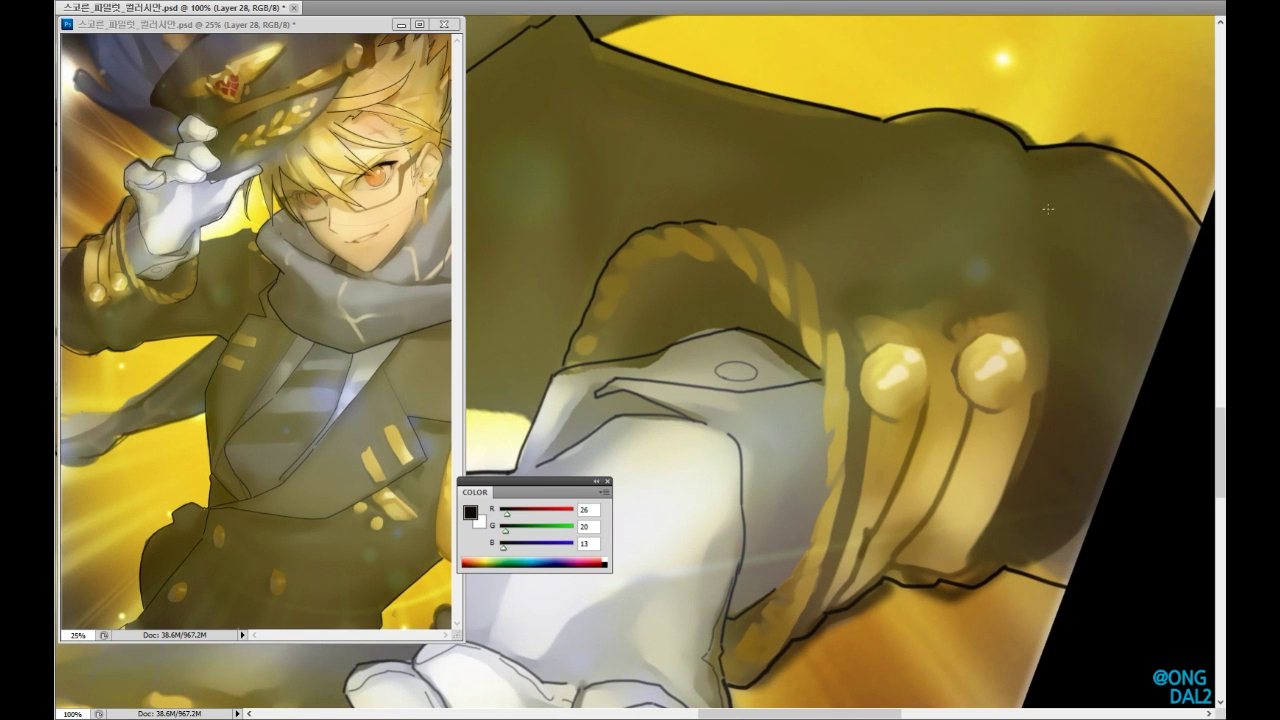
mouse_move(714, 214)
mouse_down()
mouse_move(723, 295)
mouse_move(800, 330)
mouse_move(930, 360)
mouse_move(900, 408)
mouse_up()
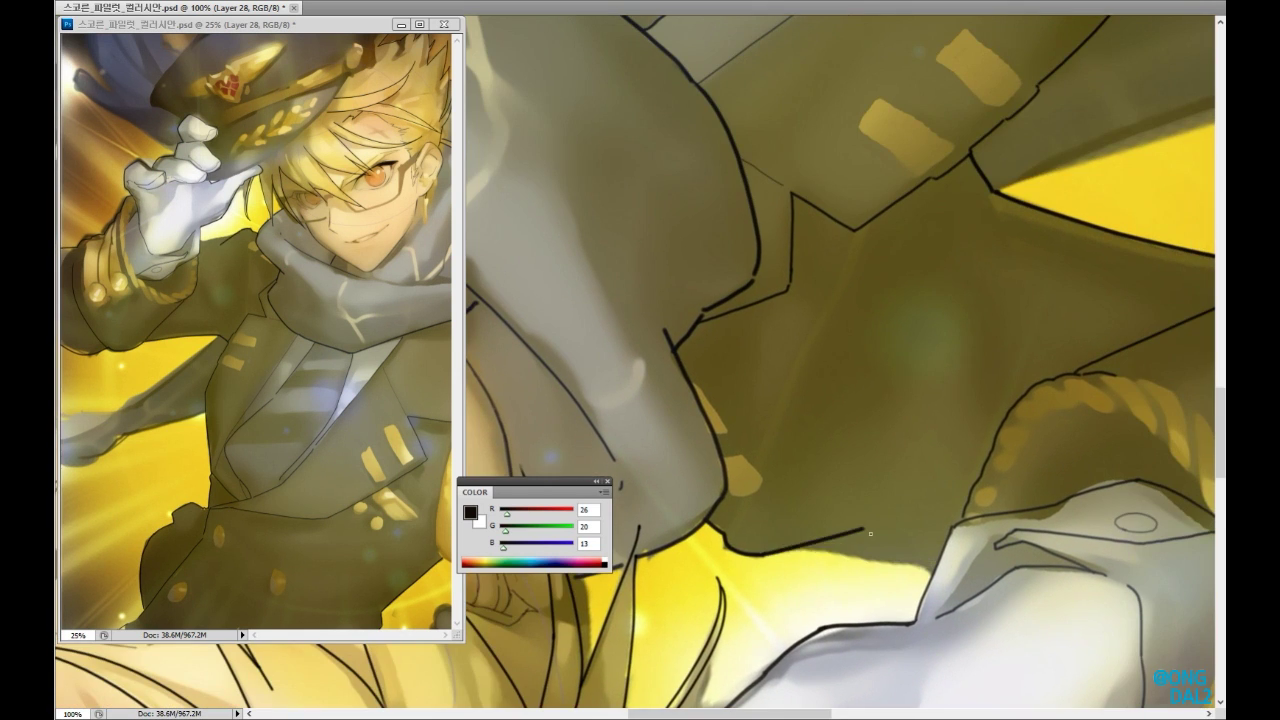
drag(935, 540, 854, 407)
- Outline the grey cloth trailing behind the coat against the yellow background, including its lower folds
drag(756, 305, 435, 450)
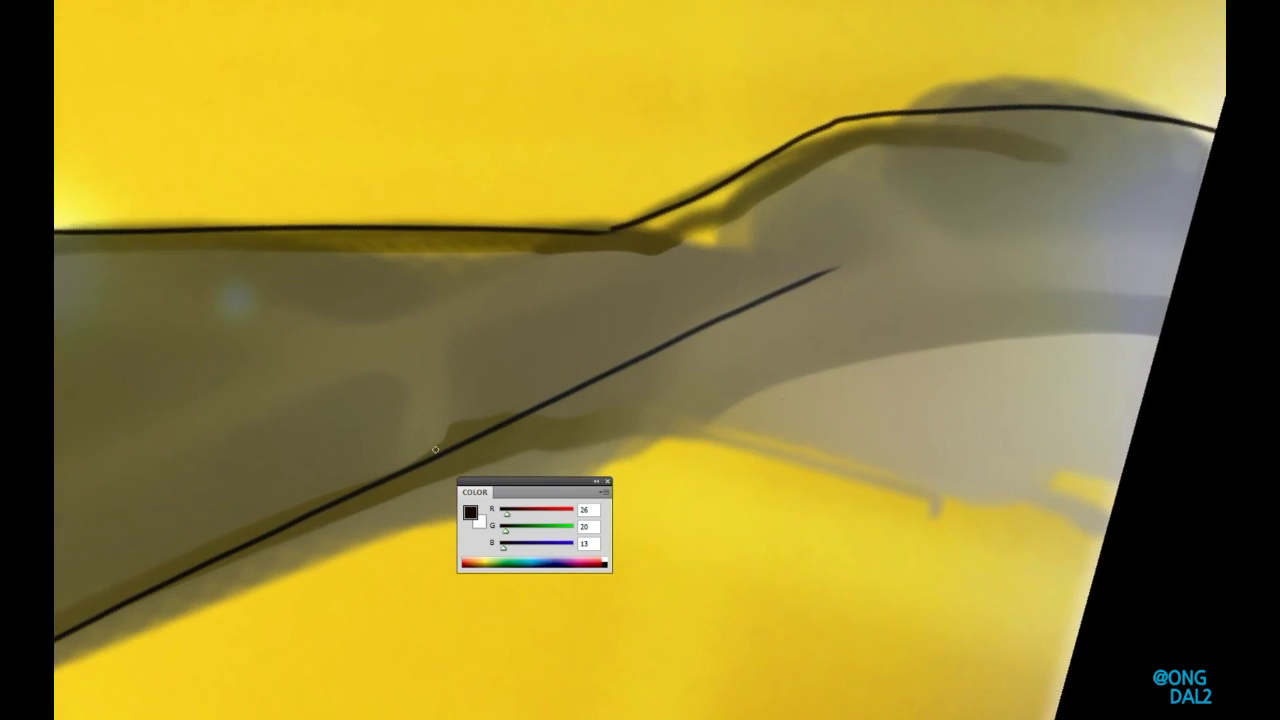
drag(674, 360, 1123, 343)
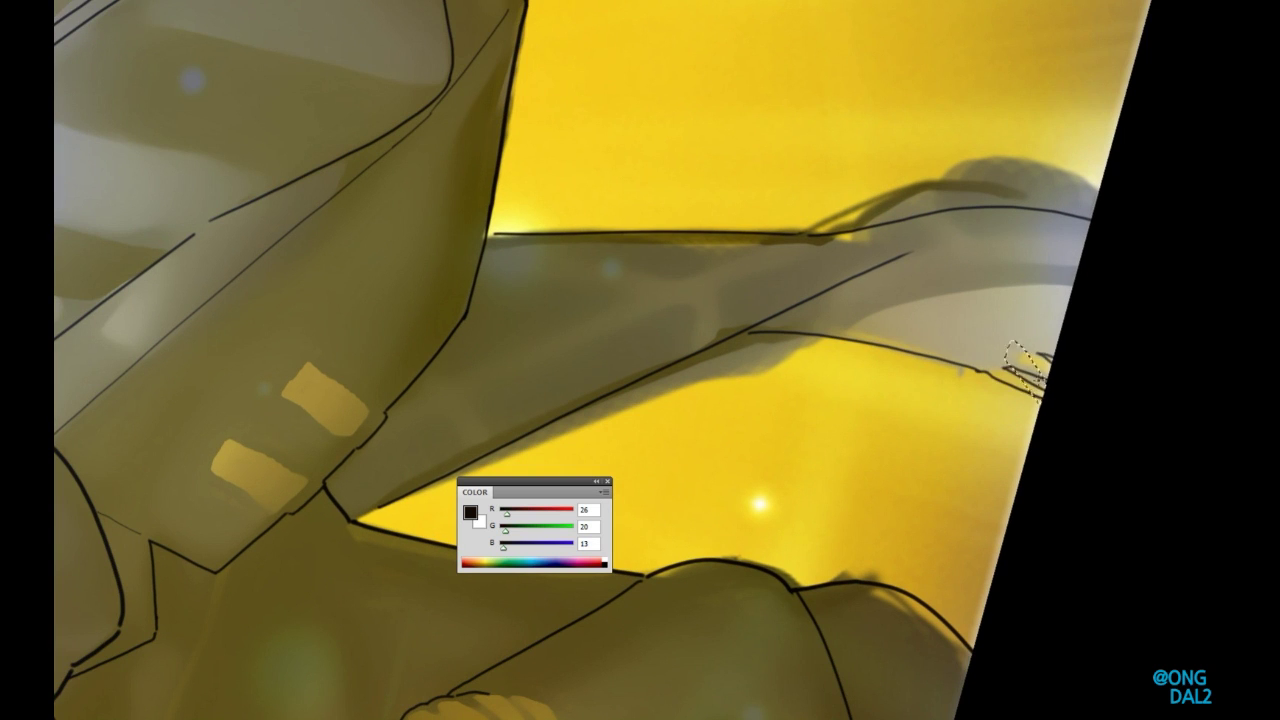
drag(1042, 400, 725, 483)
- Ink the cap's contour, starting with the brim edge above the hair
drag(786, 373, 918, 231)
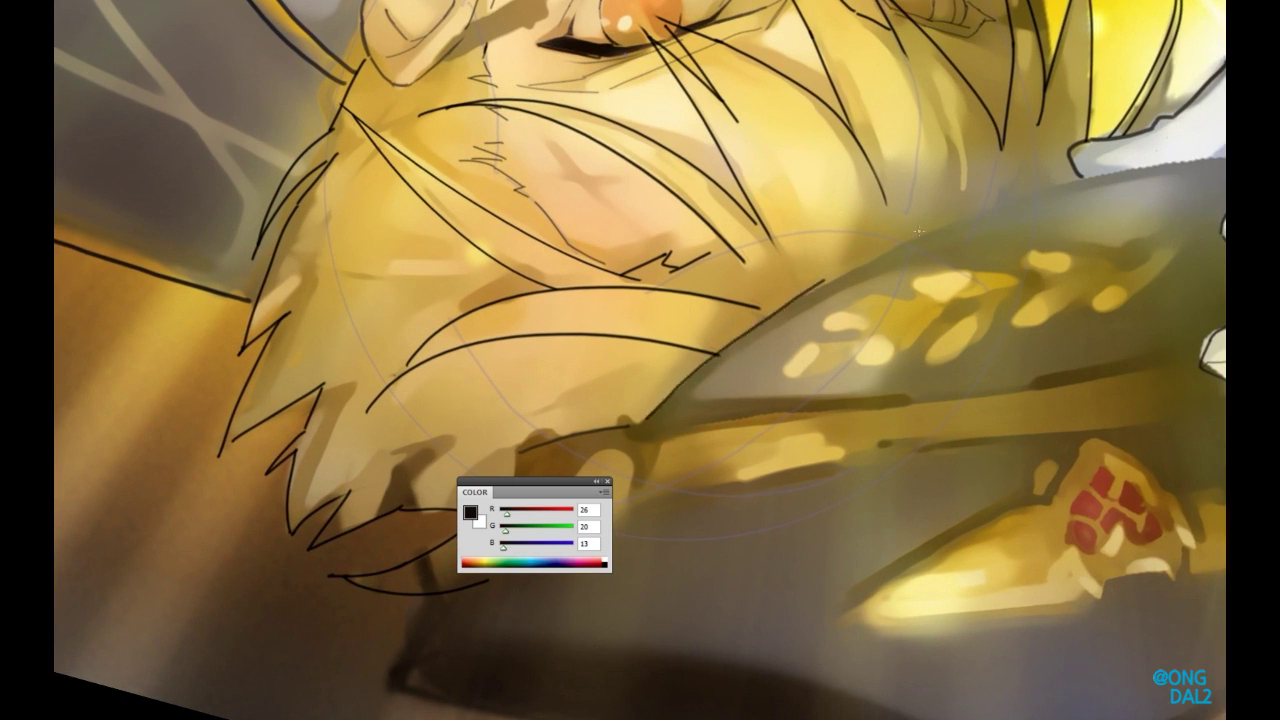
mouse_move(662, 404)
mouse_down()
mouse_move(903, 269)
mouse_move(886, 263)
mouse_move(907, 165)
mouse_move(749, 366)
mouse_move(866, 185)
mouse_move(698, 288)
mouse_move(634, 457)
mouse_move(698, 455)
mouse_move(677, 329)
mouse_move(896, 254)
mouse_up()
drag(1063, 403, 331, 366)
drag(919, 403, 1025, 308)
drag(1105, 288, 1040, 348)
- Outline the lowered arm's shoulder and outer sleeve edge on both sides of the gold and red badge
drag(875, 364, 750, 322)
drag(1001, 317, 619, 242)
drag(800, 542, 858, 506)
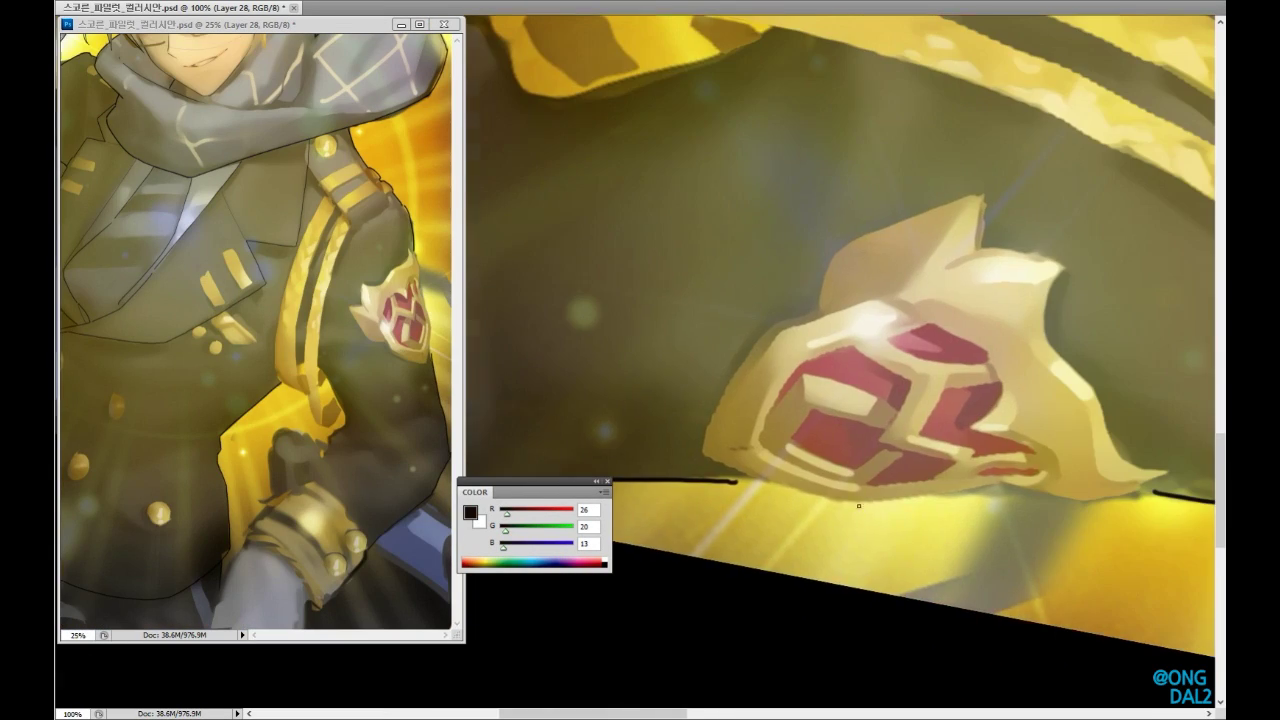
mouse_move(991, 420)
mouse_down()
mouse_move(997, 489)
mouse_move(691, 473)
mouse_up()
- Ink the lowered arm's wavy outer cuff edge beside the gold buttons and the curved sleeve fold below it
drag(662, 368, 650, 432)
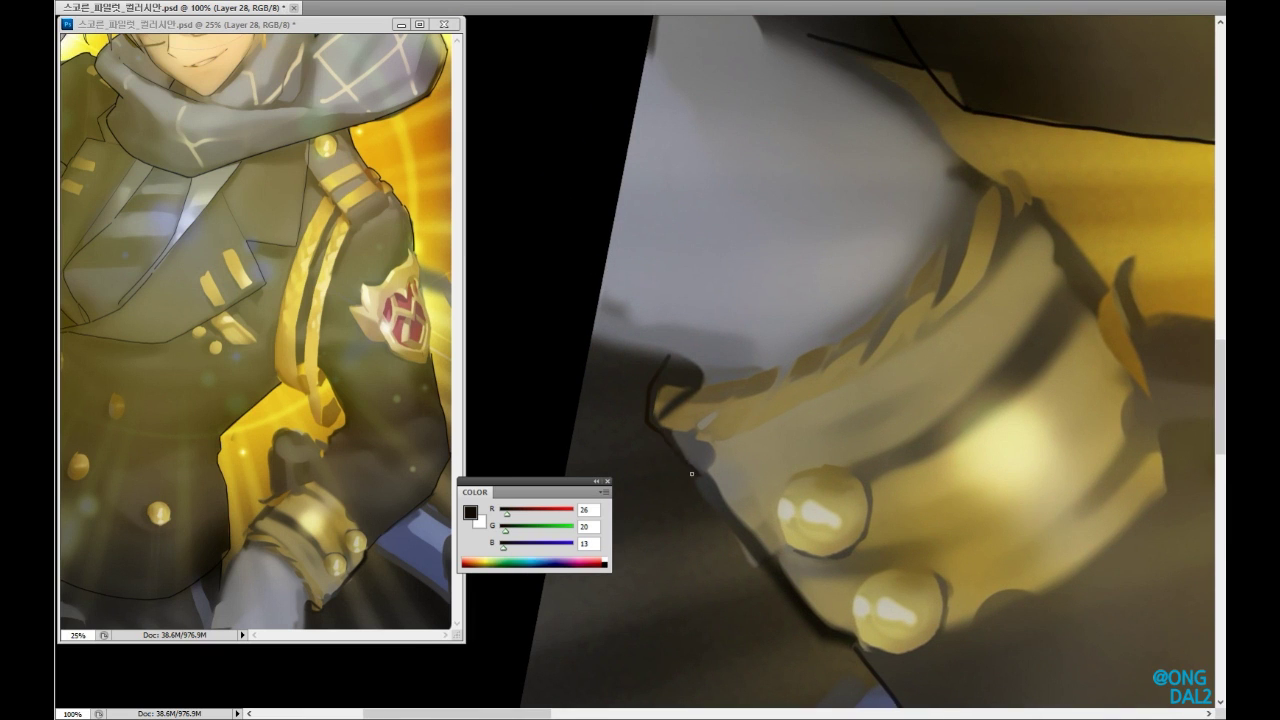
drag(840, 653, 720, 488)
key(Return)
key(ctrl+d)
drag(671, 450, 657, 418)
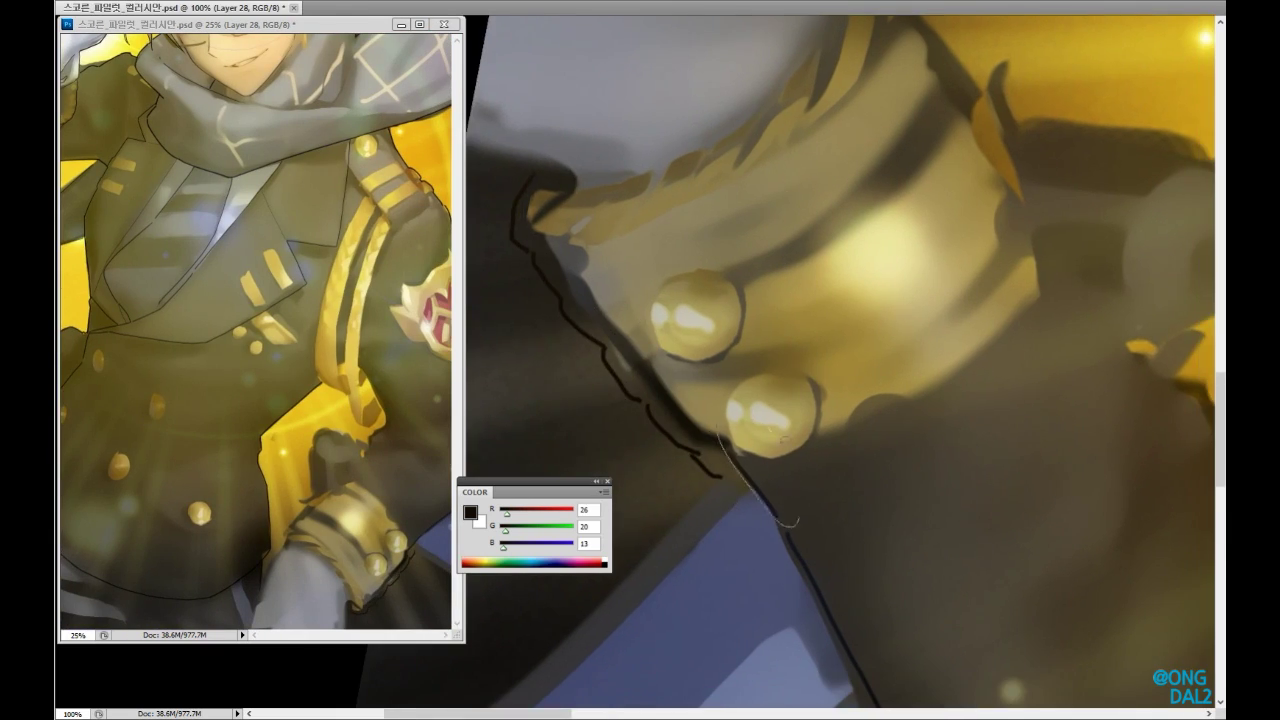
drag(700, 529, 857, 491)
- Ink the cuff's inner edge and the lowered sleeve's contour up to the corner of the yellow gap
drag(1014, 394, 1039, 175)
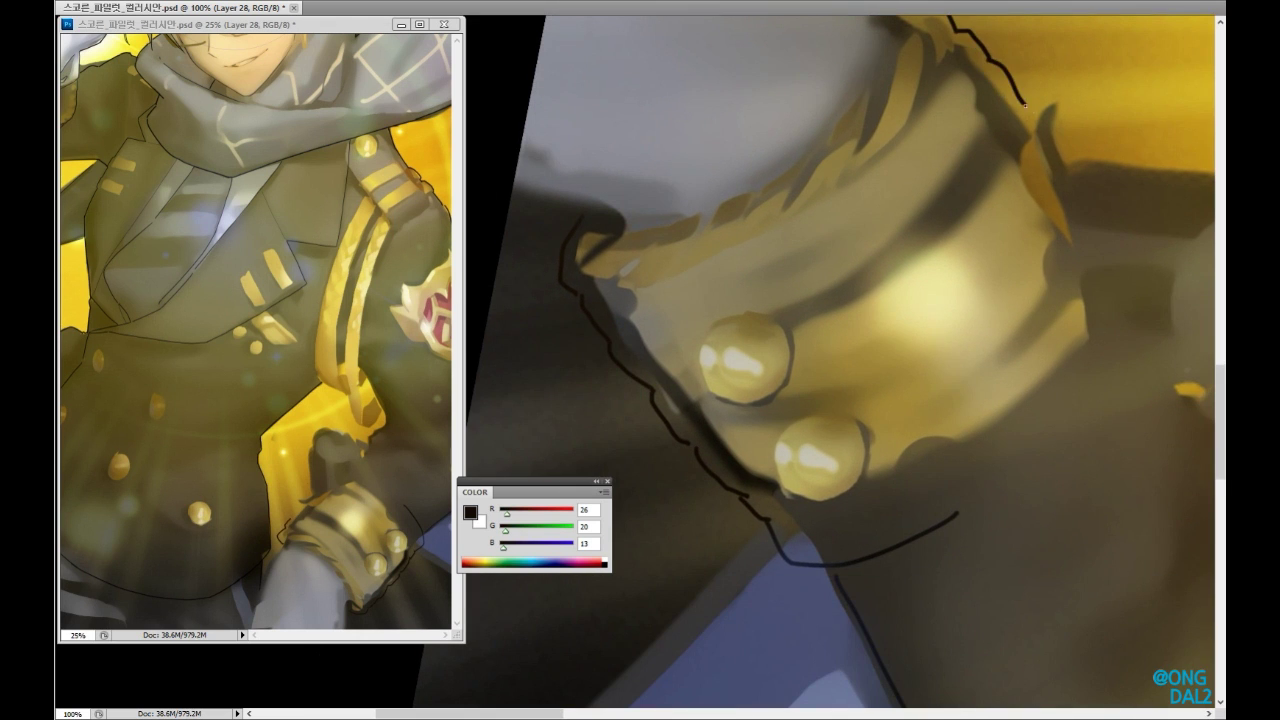
drag(1024, 104, 936, 120)
drag(975, 188, 1030, 282)
drag(1030, 282, 837, 297)
drag(964, 484, 858, 426)
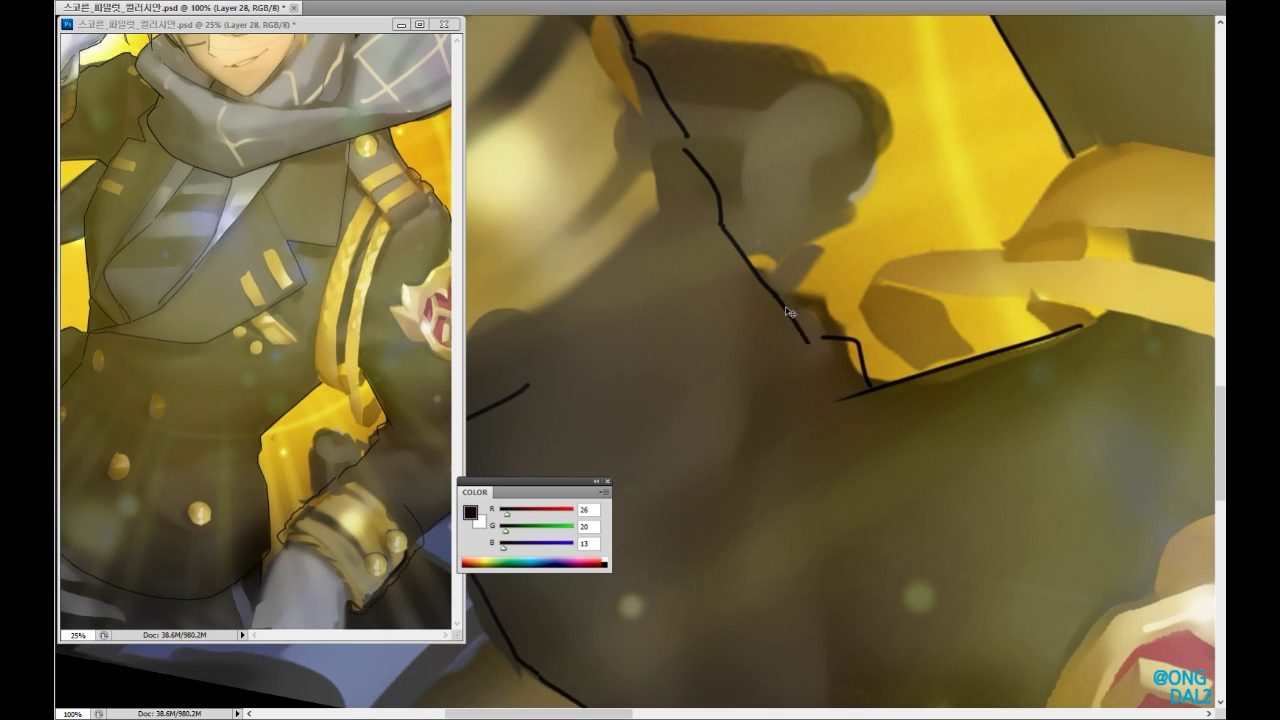
drag(838, 342, 858, 384)
drag(858, 384, 808, 506)
- Outline the hanging gold cord loops and the small openings between them at the yellow gap
drag(1022, 278, 967, 358)
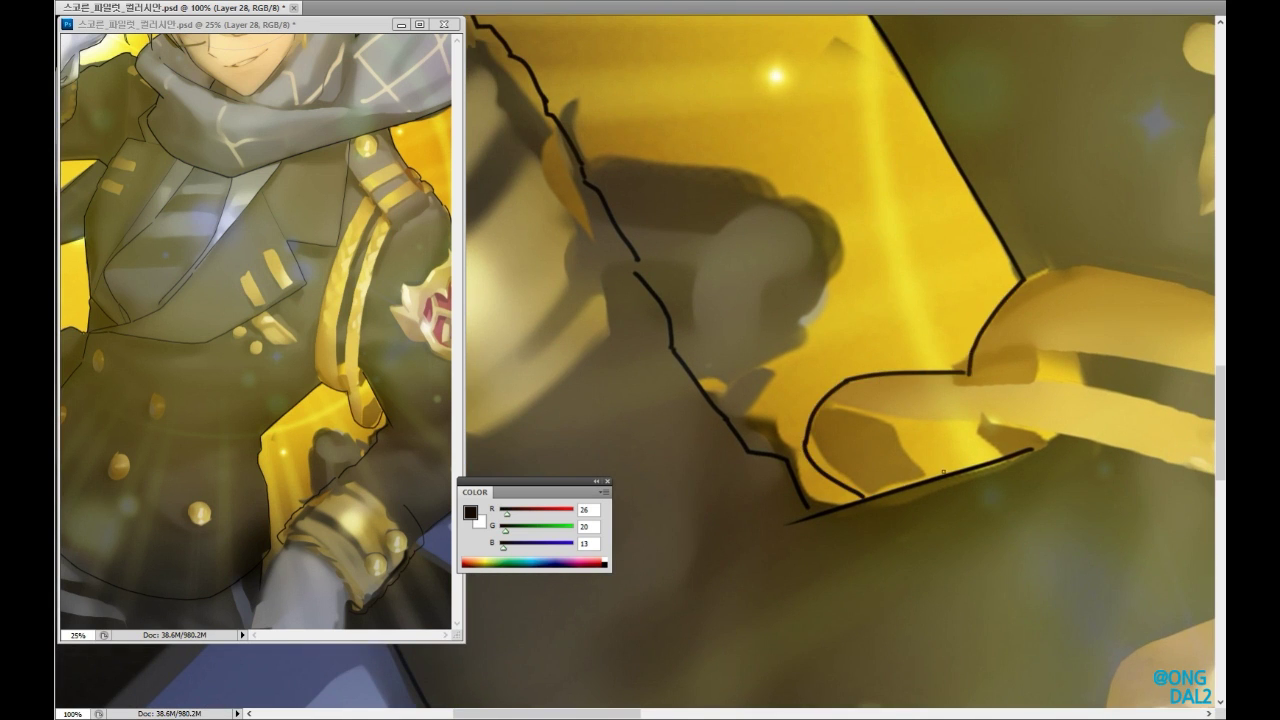
drag(953, 447, 928, 485)
drag(866, 470, 965, 482)
drag(887, 500, 807, 530)
mouse_move(930, 424)
mouse_down()
mouse_move(966, 443)
mouse_move(1014, 420)
mouse_move(1004, 298)
mouse_up()
- Outline the dark rounded shape behind the cuff and finish the lowered sleeve's outer elbow edge
key(r)
drag(803, 451, 817, 422)
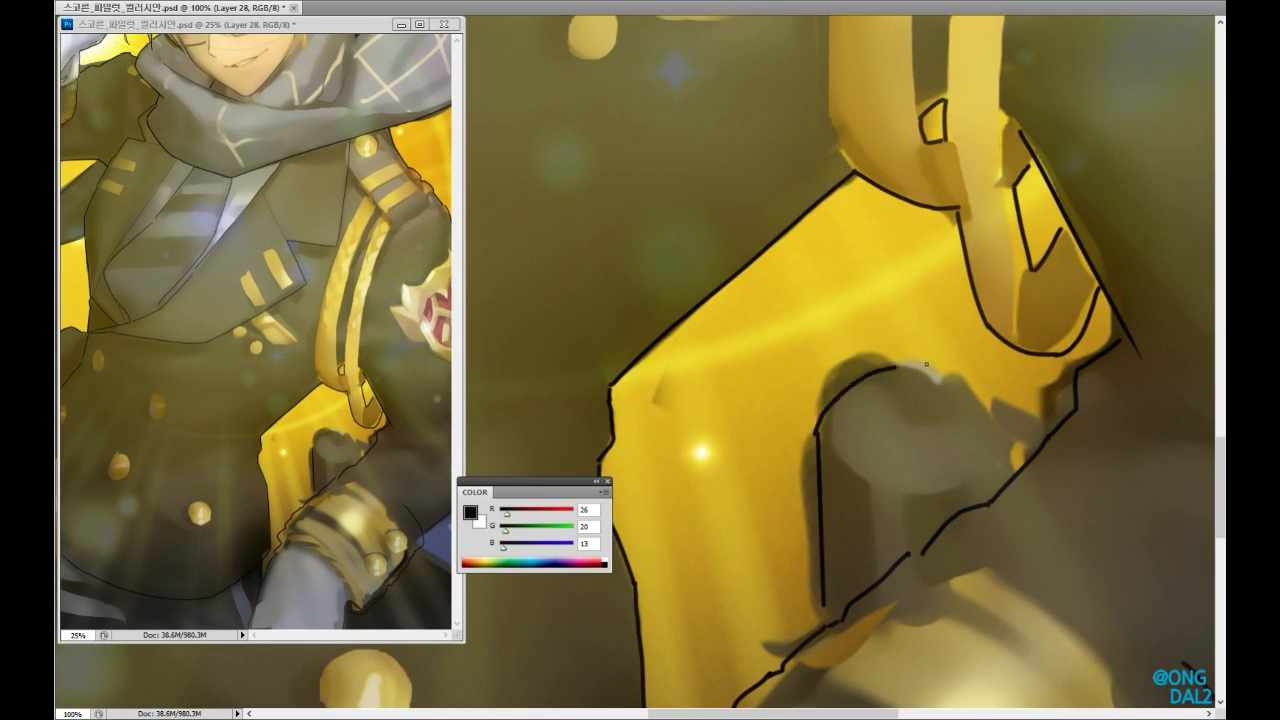
scroll(965, 354, down, 10)
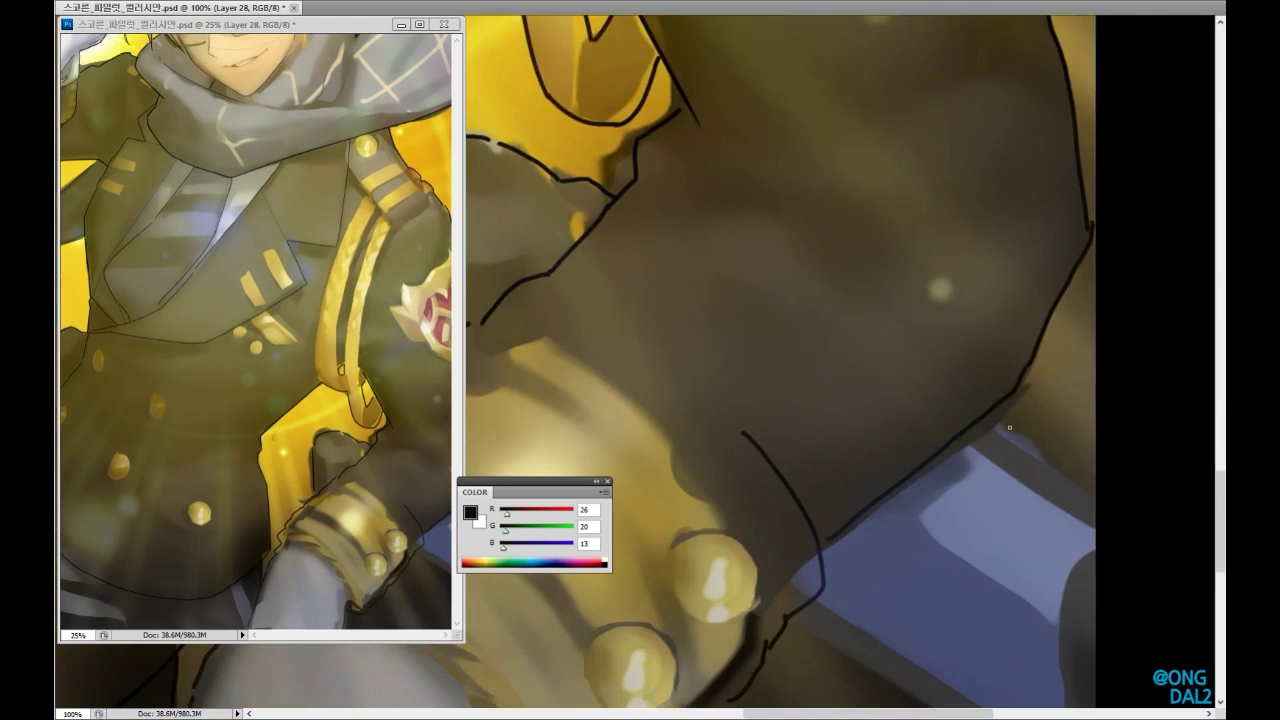
key(ctrl+minus)
key(ctrl+minus)
key(ctrl+minus)
key(ctrl+minus)
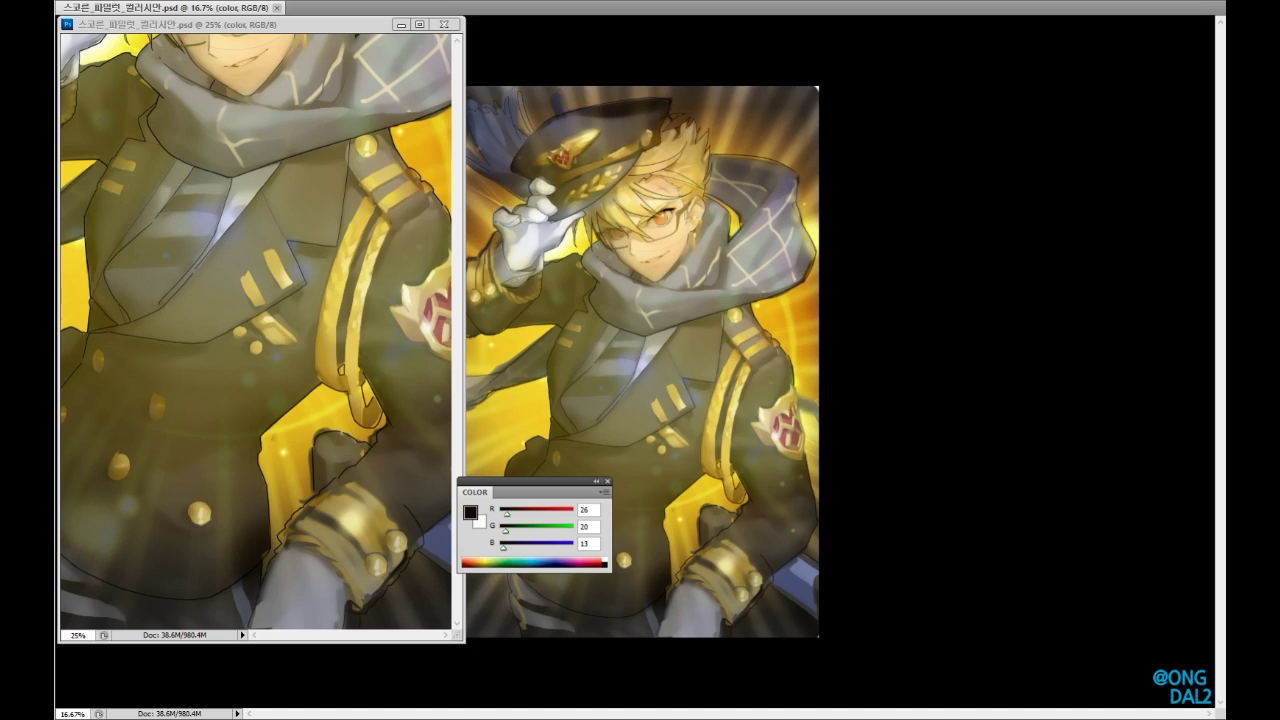
- Apply a Hue/Saturation adjustment with saturation -45 and a raised lightness to the illustration's background
key(ctrl+plus)
key(ctrl+plus)
key(ctrl+plus)
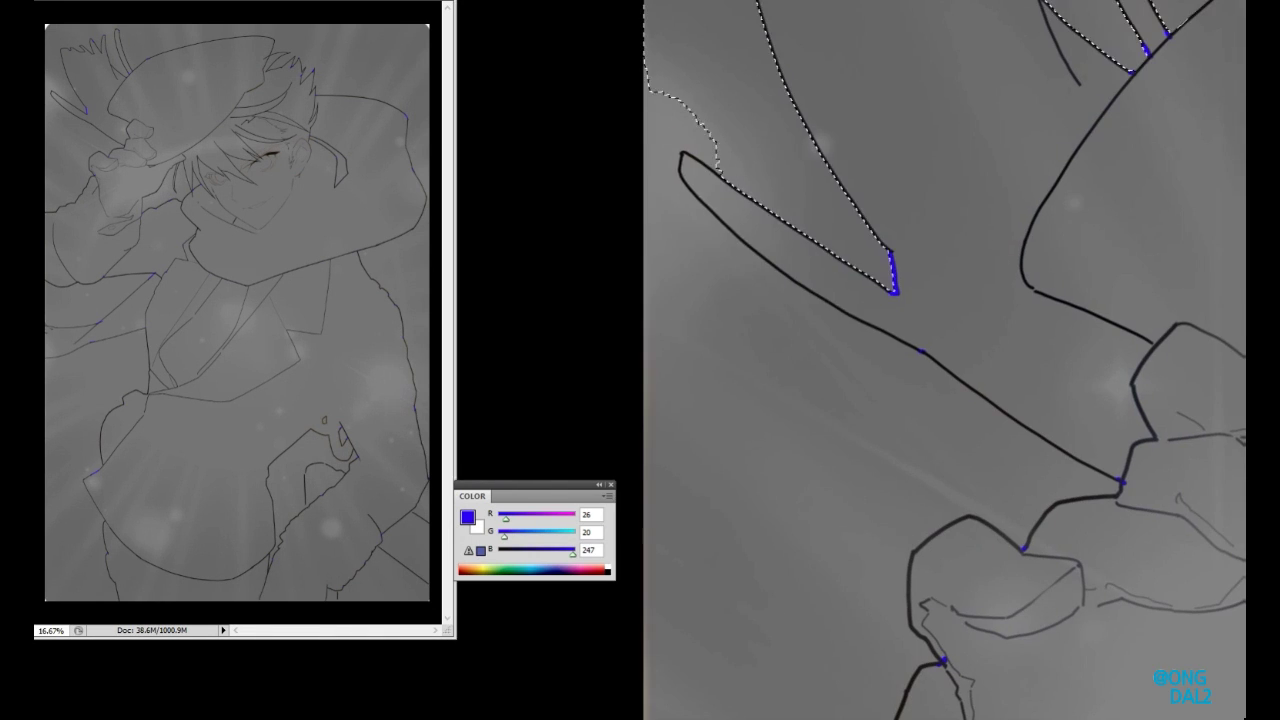
key(ctrl+u)
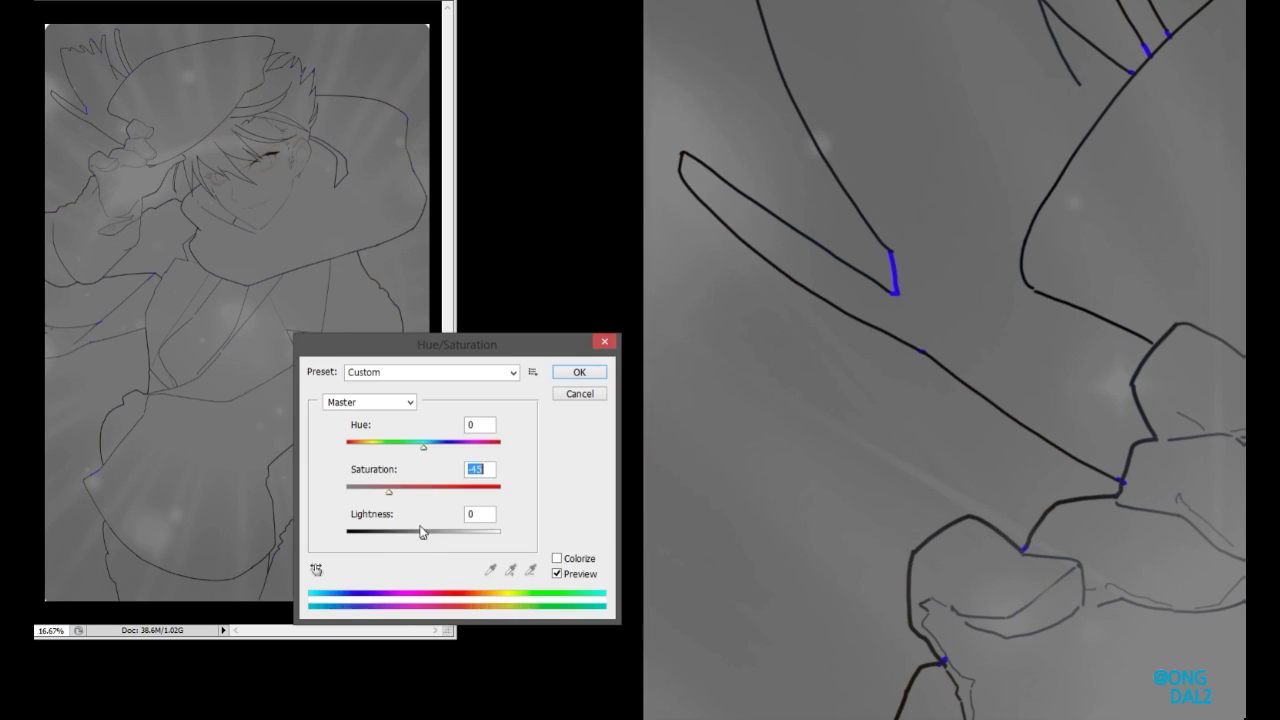
drag(423, 531, 457, 531)
key(Return)
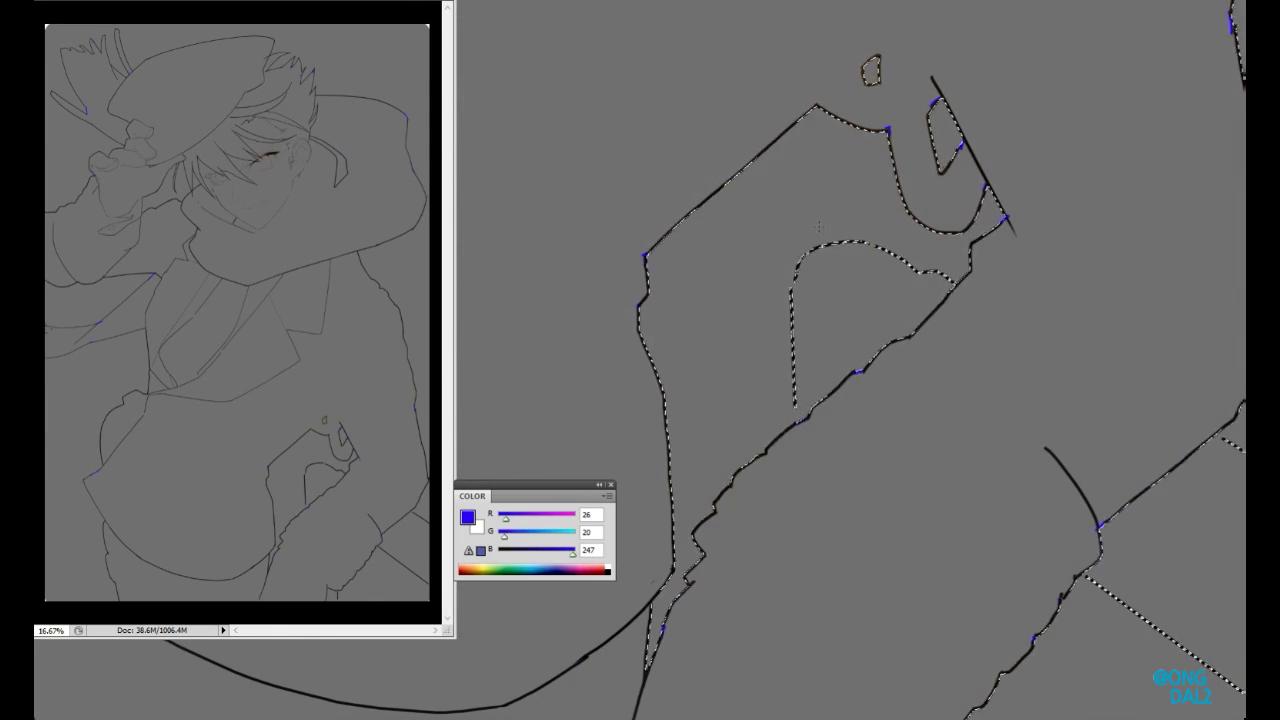
- Select the background regions around the figure and fill the character's silhouette with a flat lighter tone
mouse_move(270, 111)
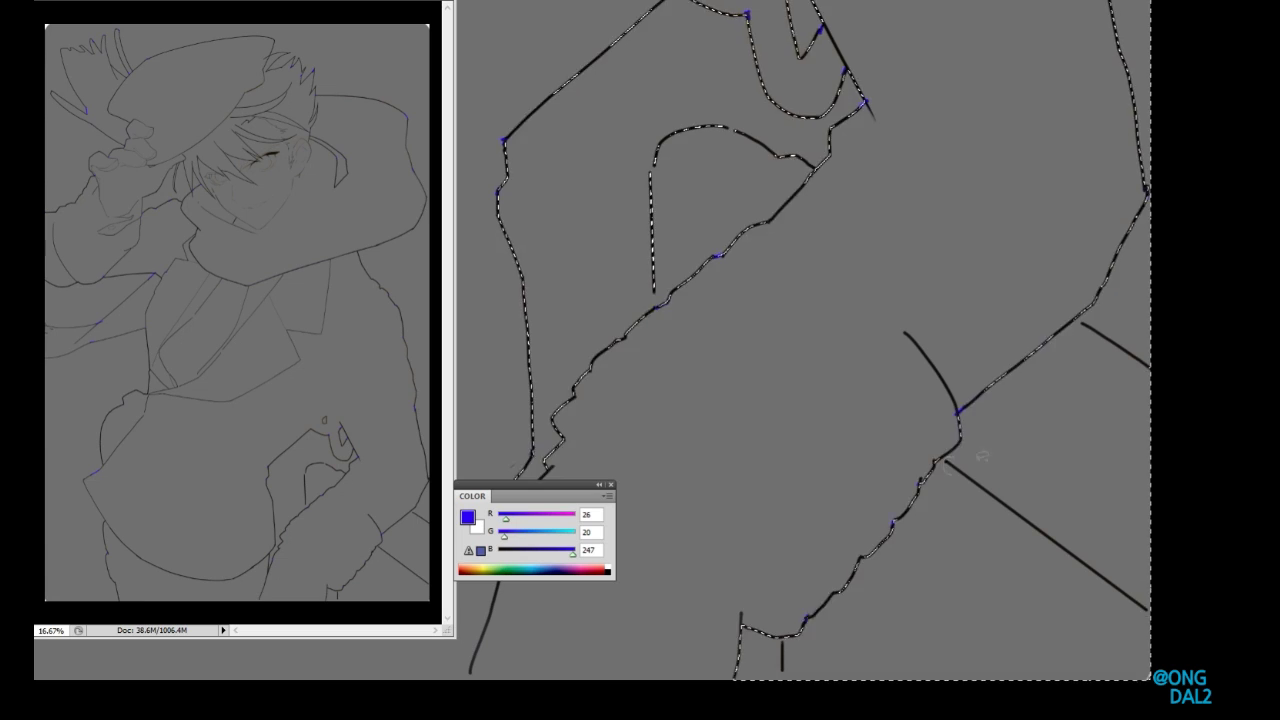
key(alt+BackSpace)
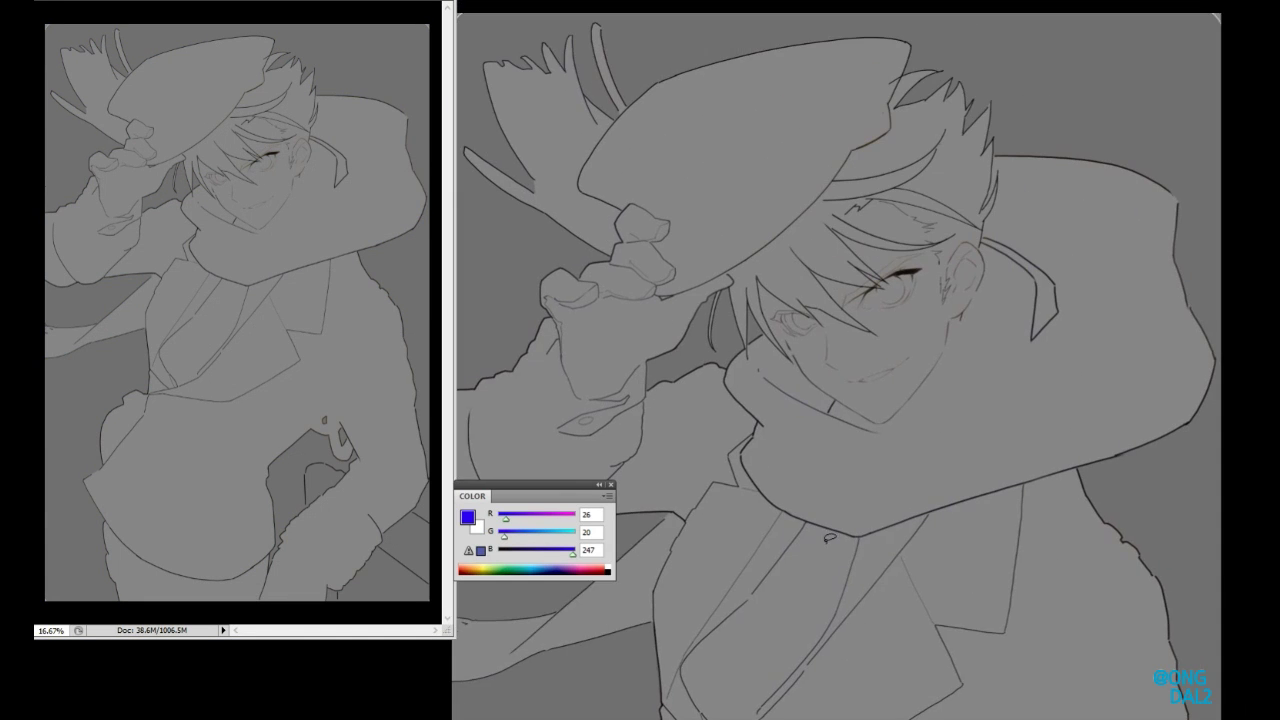
- Ink the shoulder strap's inner edge below the scarf and outline the upper gold stripe across it
drag(829, 538, 990, 500)
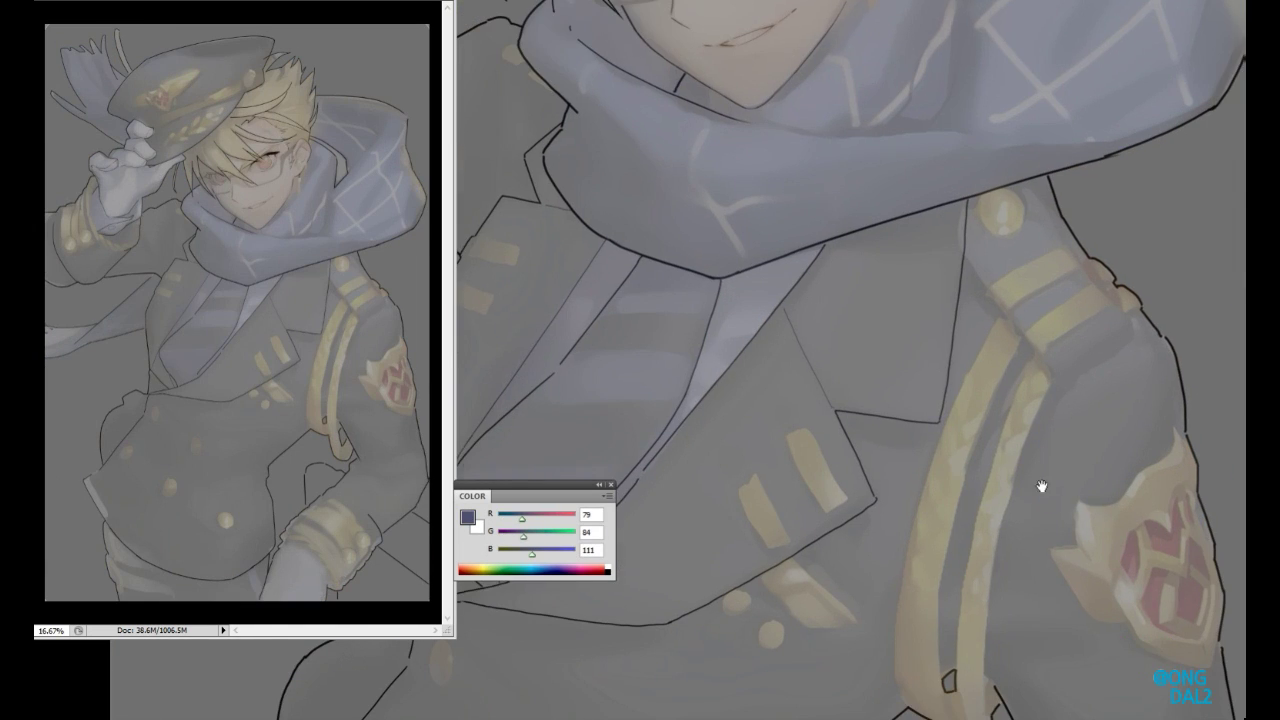
drag(950, 372, 928, 284)
drag(967, 437, 980, 463)
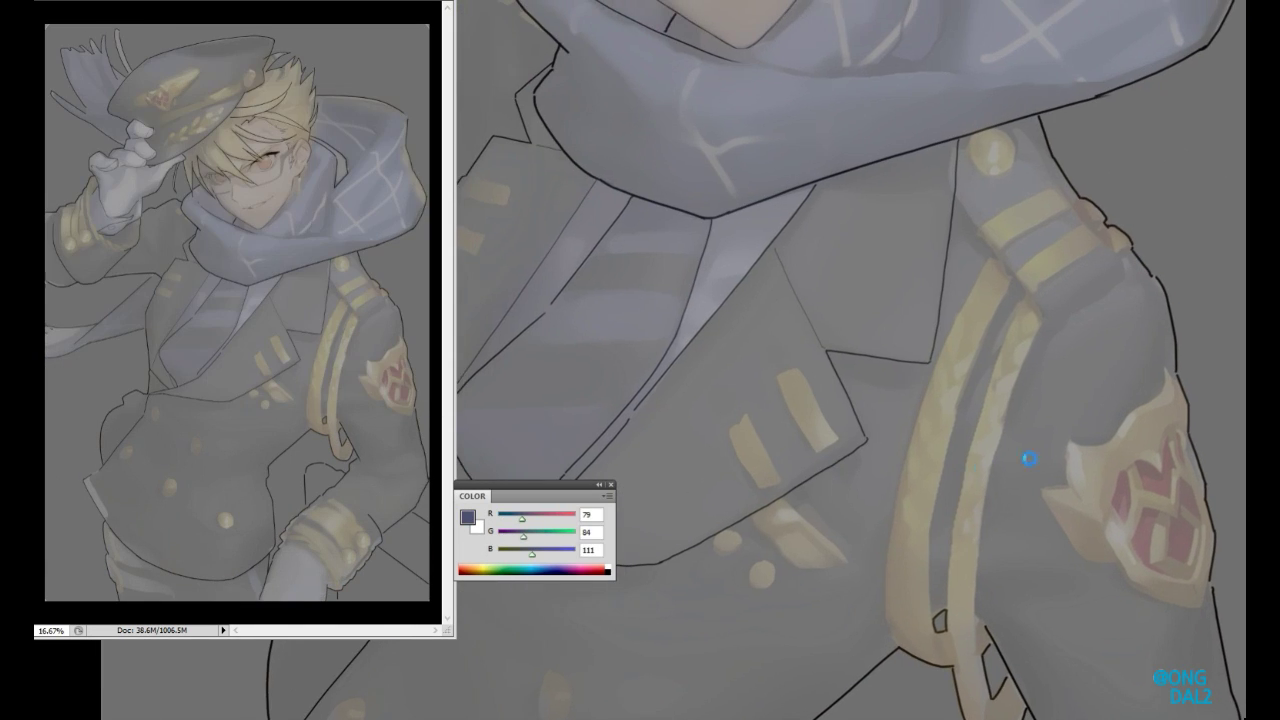
scroll(960, 457, up, 3)
drag(786, 280, 796, 264)
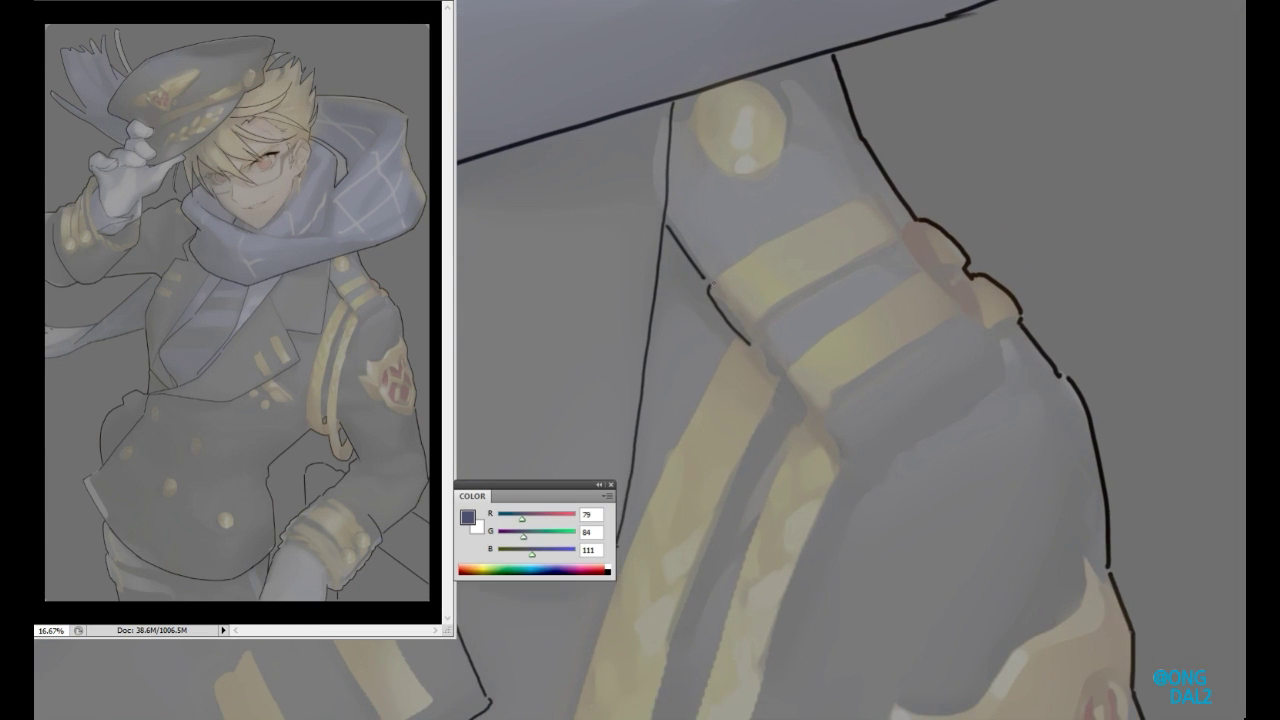
drag(943, 479, 943, 443)
scroll(943, 443, up, 3)
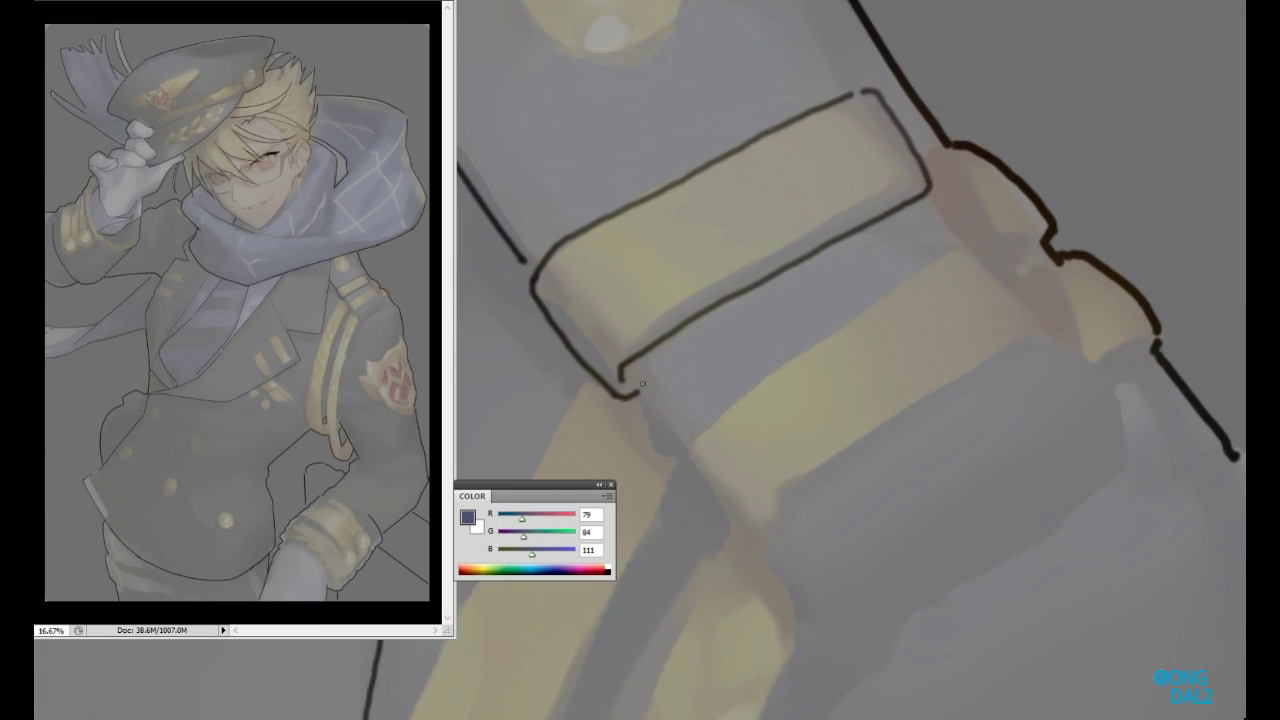
- Outline the lower gold stripe across the shoulder strap
mouse_move(666, 413)
mouse_down()
mouse_move(958, 231)
mouse_move(940, 213)
mouse_up()
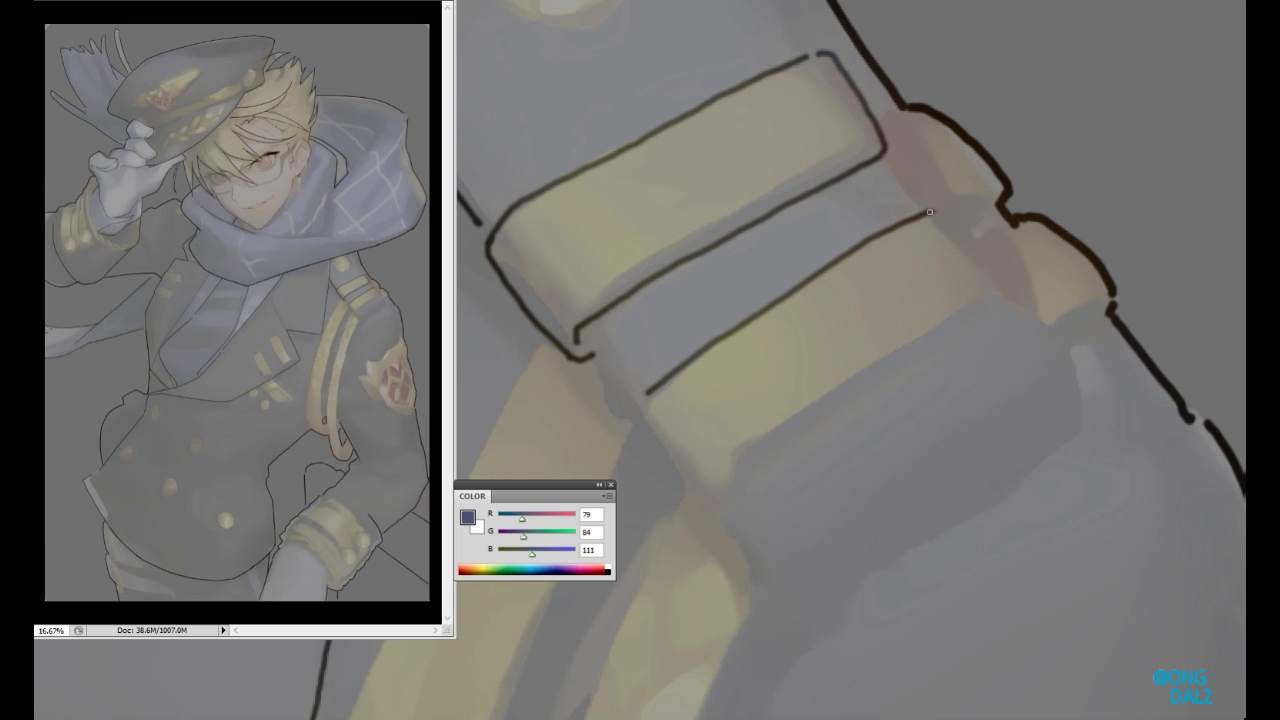
scroll(954, 221, down, 3)
scroll(964, 458, down, 3)
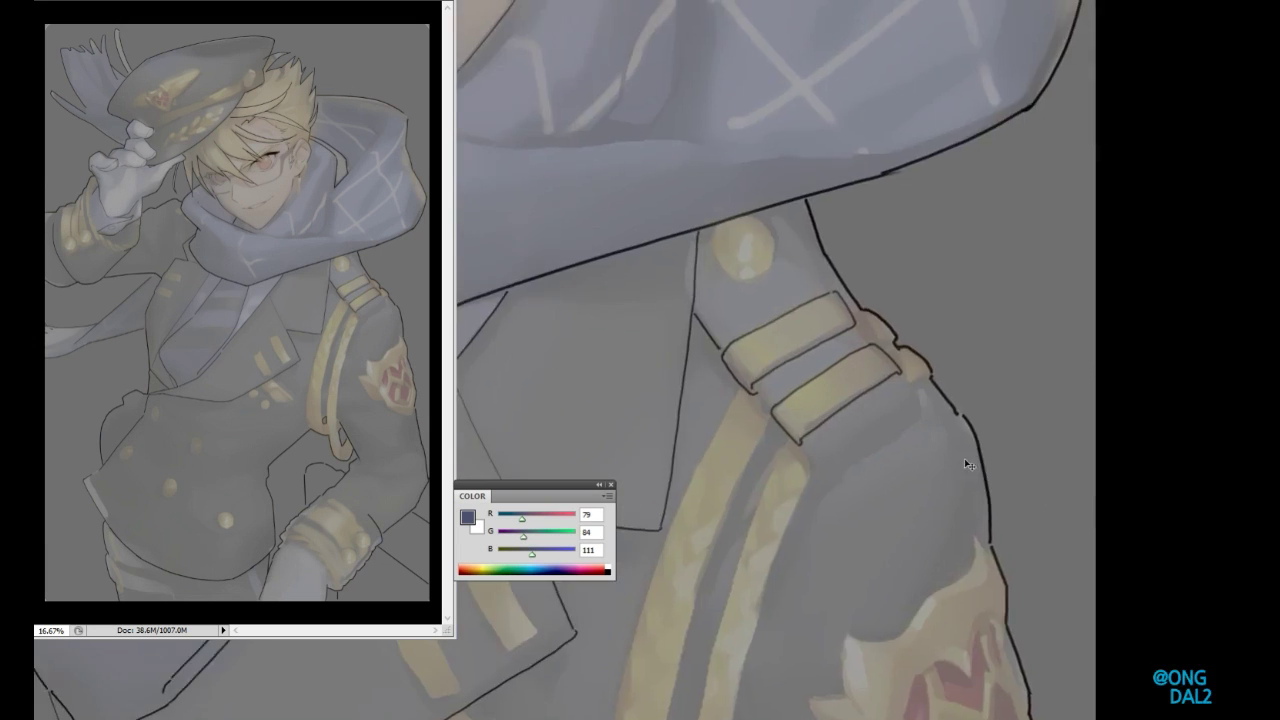
- Ink the dark end section of the shoulder strap below the stripes and the short seam to the sleeve's contour
scroll(964, 458, up, 3)
drag(1090, 246, 1110, 340)
drag(803, 474, 965, 448)
key(ctrl+z)
mouse_move(830, 545)
mouse_down()
mouse_move(1108, 336)
mouse_move(958, 301)
mouse_up()
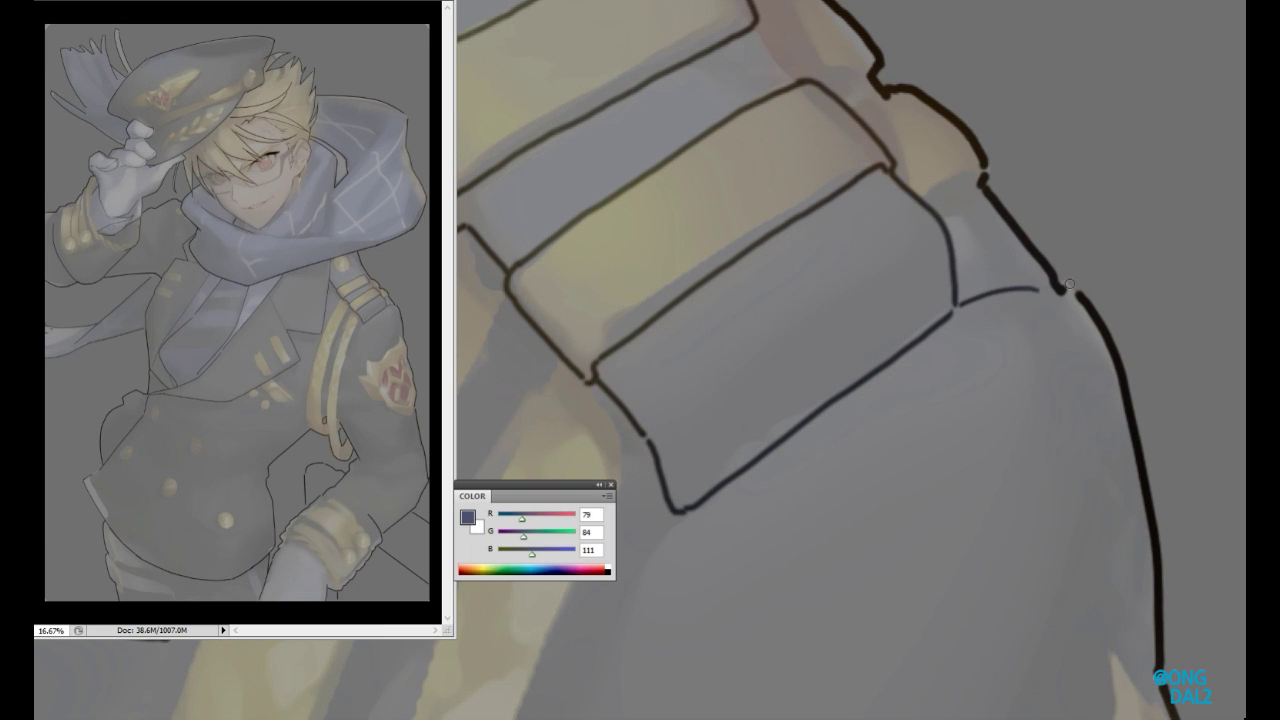
scroll(1069, 284, down, 2)
- Ink the shoulder strap's outer edge from the upper gold stripe up to the scarf
scroll(885, 271, up, 3)
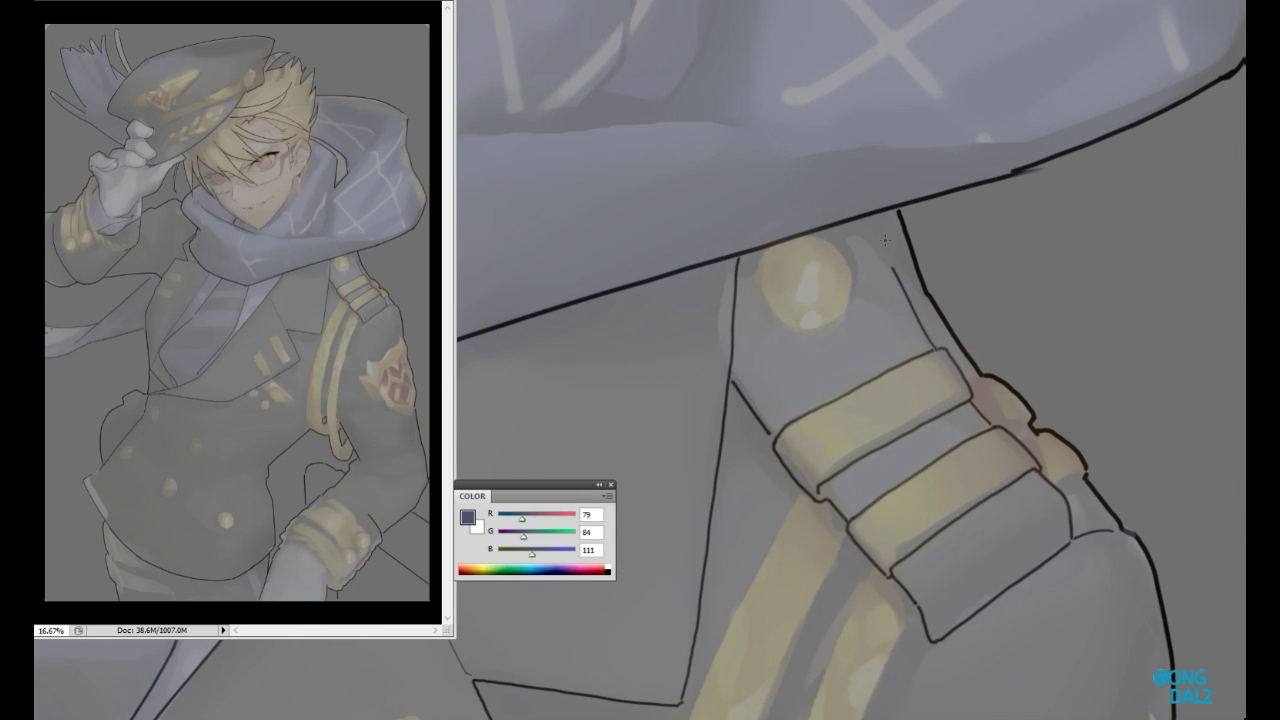
drag(884, 240, 941, 289)
scroll(934, 471, up, 3)
drag(790, 393, 836, 418)
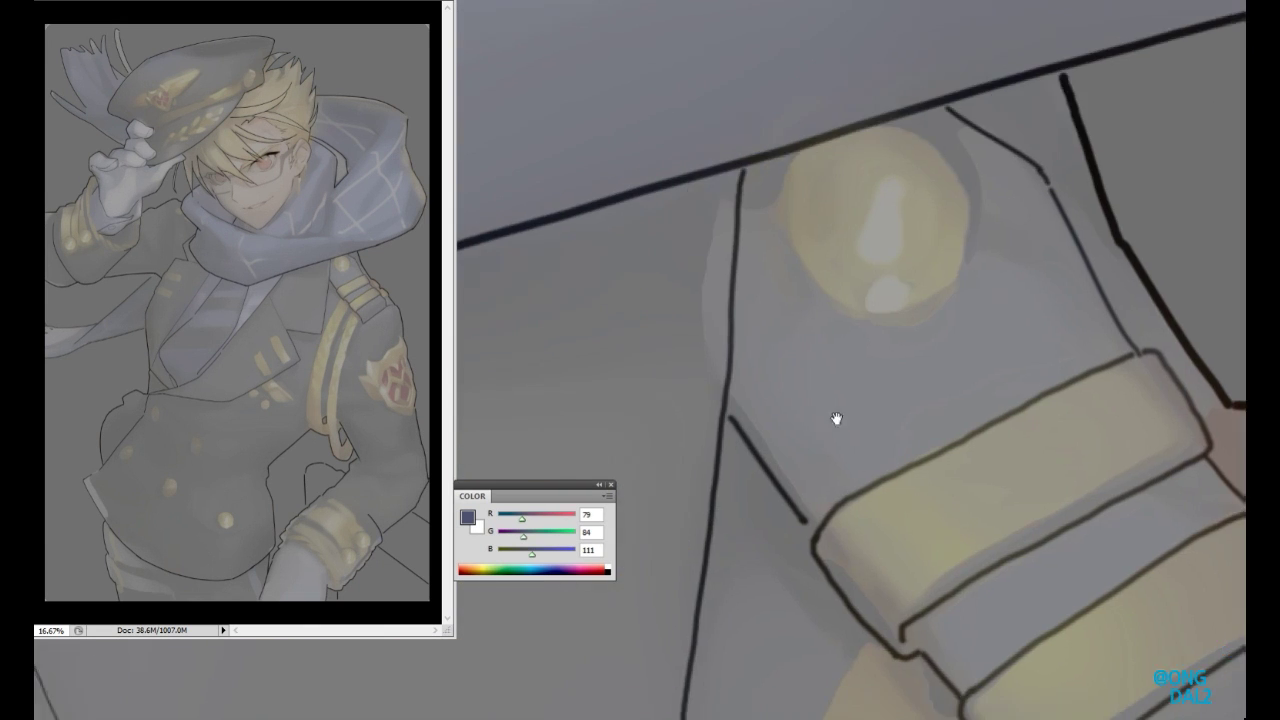
scroll(836, 418, down, 2)
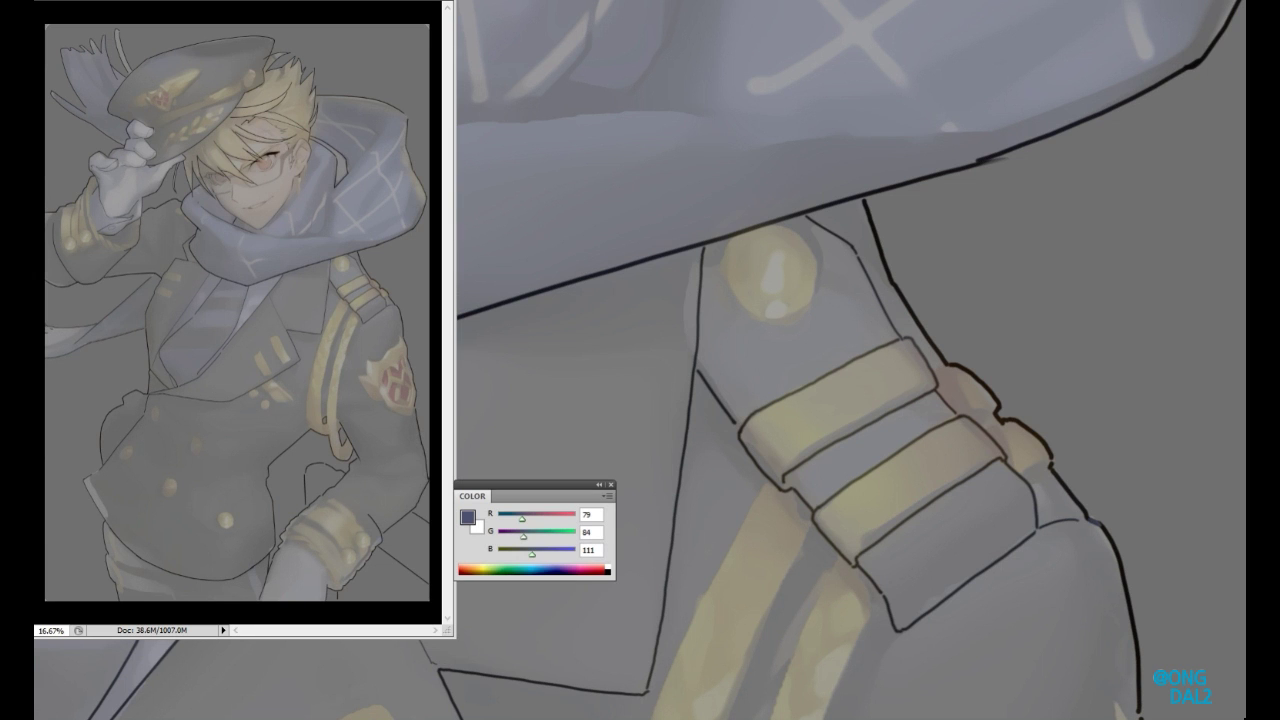
- Ink the short dividing lines between the striped strap and the two small bulges on the shoulder's contour
scroll(929, 457, down, 3)
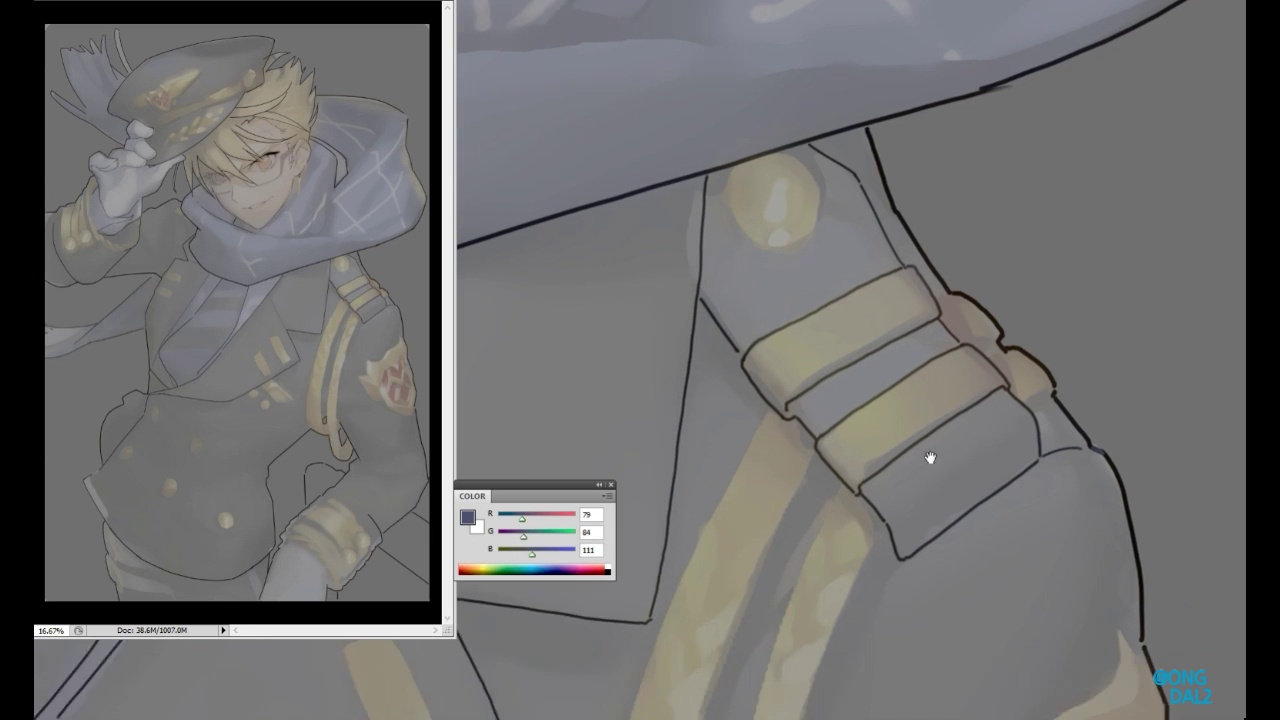
scroll(1000, 363, up, 2)
scroll(1092, 204, down, 2)
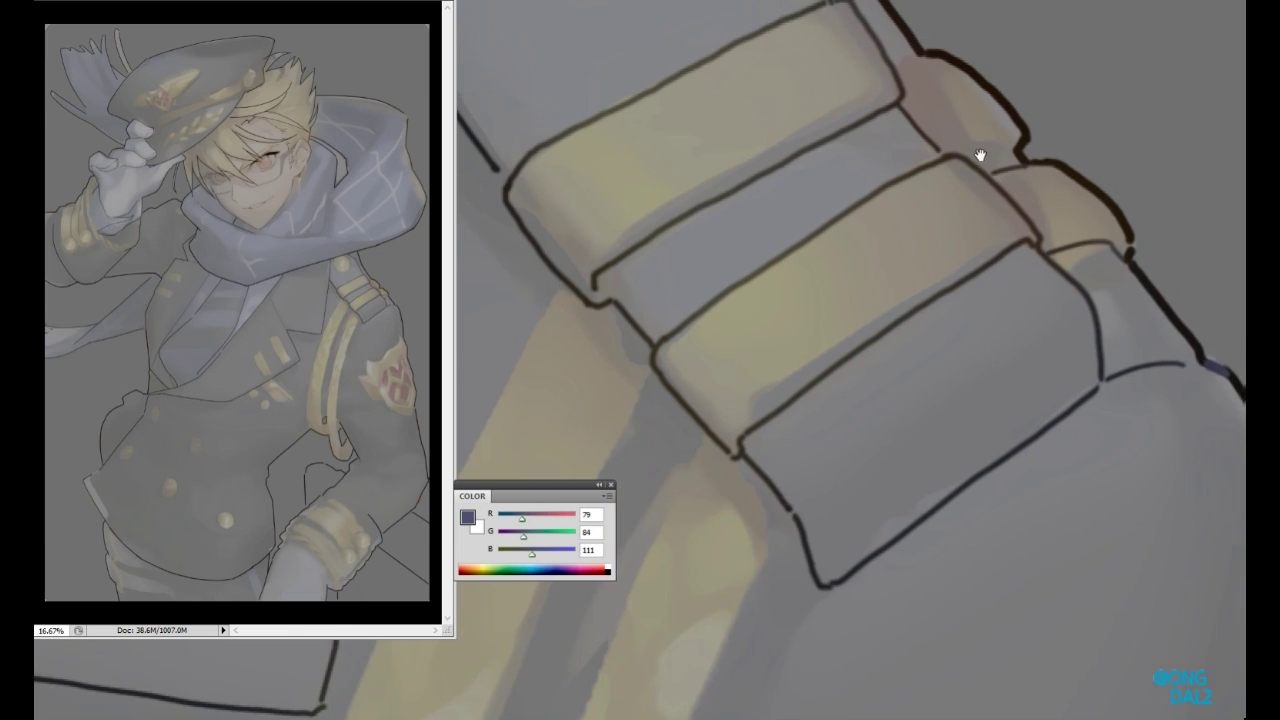
scroll(937, 346, up, 3)
scroll(937, 346, down, 3)
- Ink the scarf's long fold edge below the chin and the curved fold running down to it
drag(650, 357, 1142, 360)
scroll(1142, 360, down, 1)
scroll(1050, 300, right, 3)
scroll(968, 229, left, 3)
drag(929, 398, 919, 414)
scroll(927, 374, up, 2)
scroll(1057, 300, up, 2)
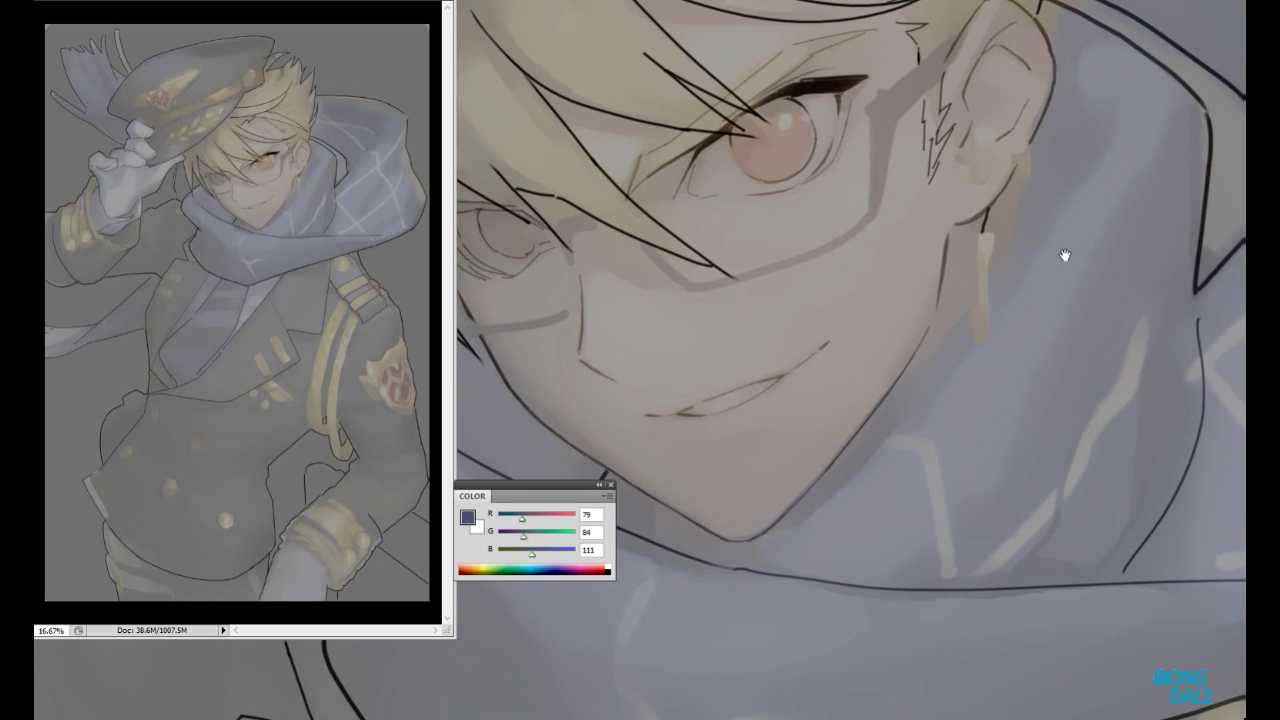
- Ink the short scarf fold beside the far jaw and the long inner scarf edge running down beside the neck
scroll(888, 449, up, 1)
scroll(729, 406, up, 1)
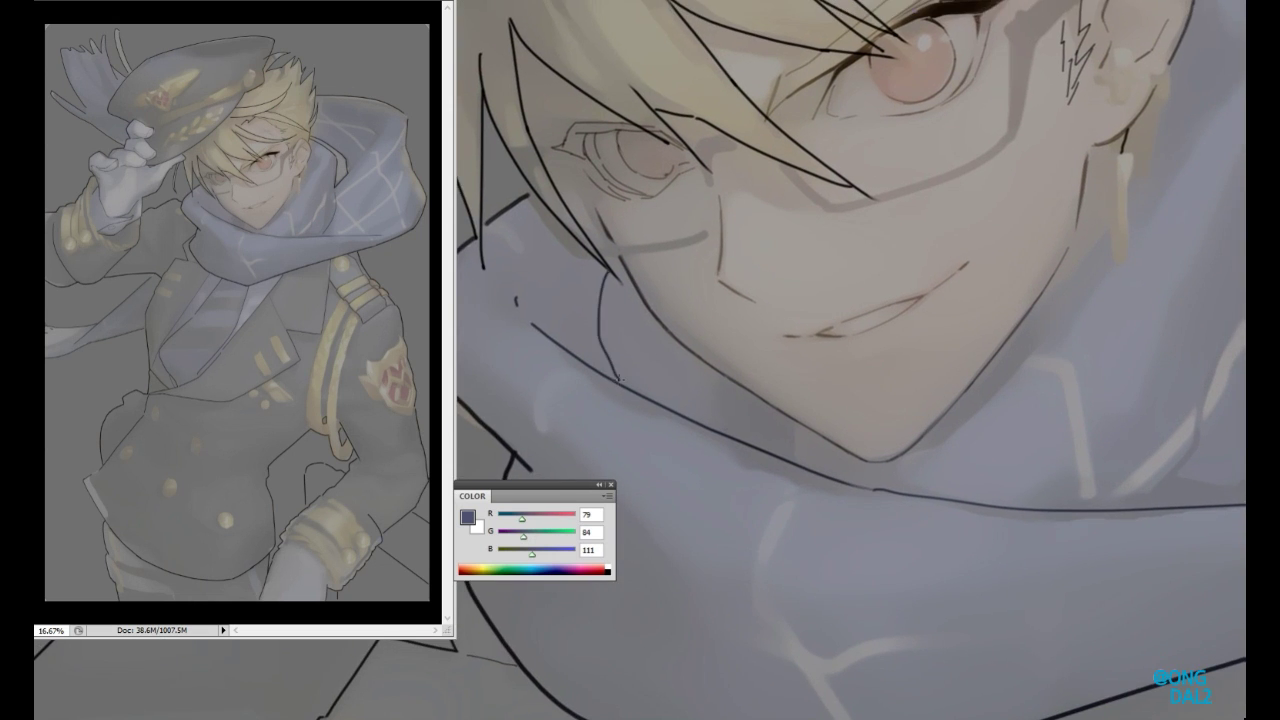
scroll(601, 288, right, 3)
scroll(913, 477, up, 3)
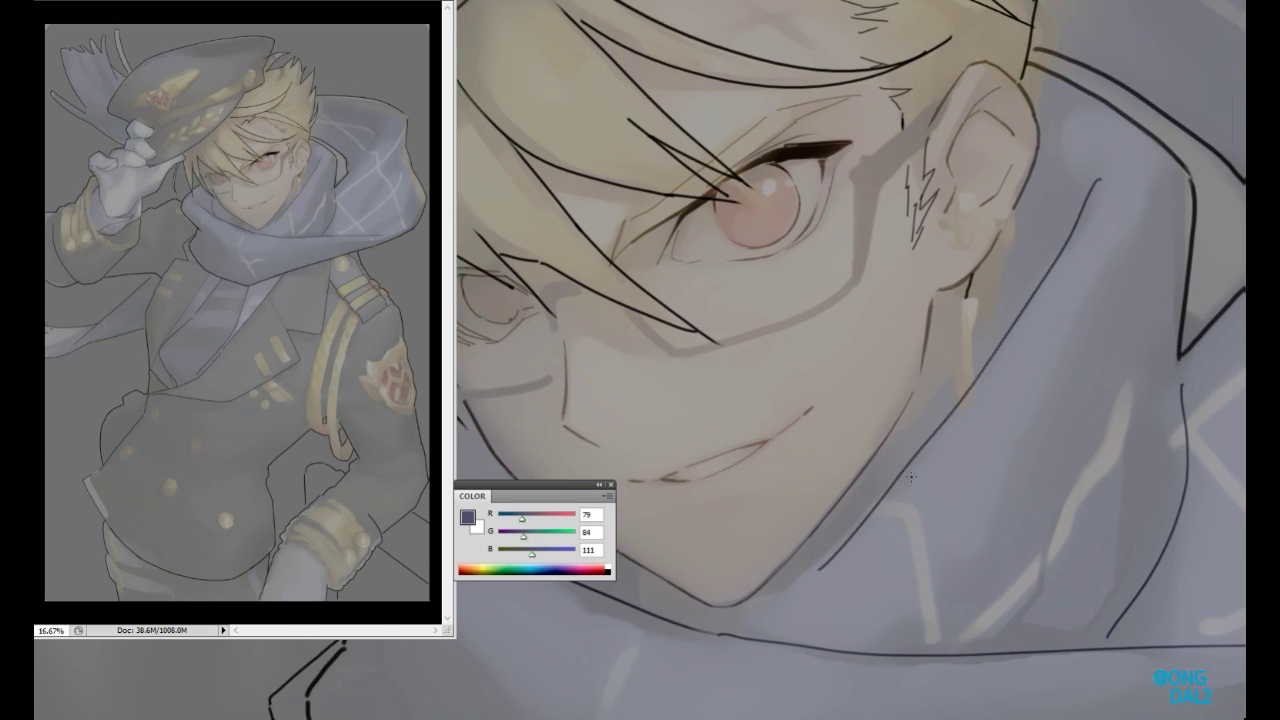
scroll(714, 491, down, 1)
scroll(974, 491, left, 3)
scroll(974, 491, up, 2)
scroll(983, 437, down, 3)
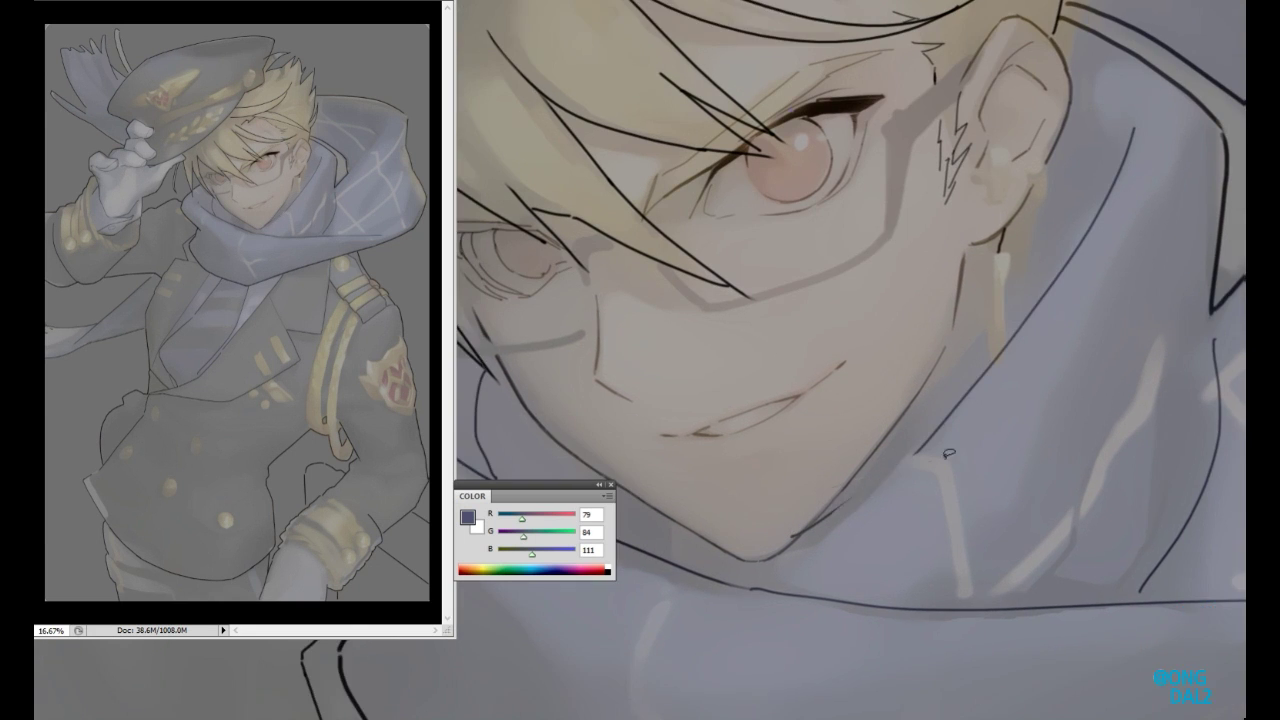
- Ink the small curved crease inside the scarf just above its long fold edge
scroll(983, 437, left, 3)
scroll(706, 392, down, 1)
scroll(888, 536, right, 2)
scroll(929, 537, down, 2)
scroll(909, 480, right, 2)
scroll(909, 480, down, 2)
scroll(716, 425, down, 1)
scroll(903, 503, right, 1)
scroll(903, 503, up, 3)
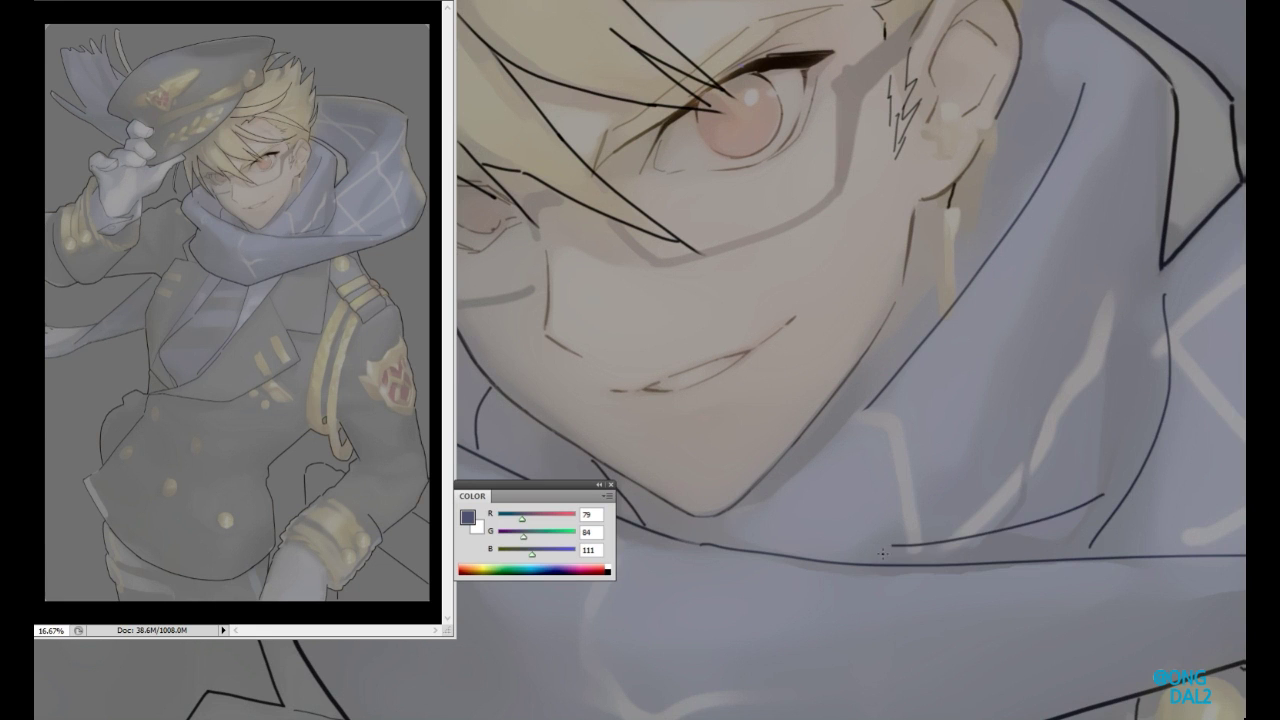
- Ink the inner scarf edge passing under the chin and the start of the fold below the far jaw
scroll(783, 496, left, 2)
scroll(783, 496, down, 2)
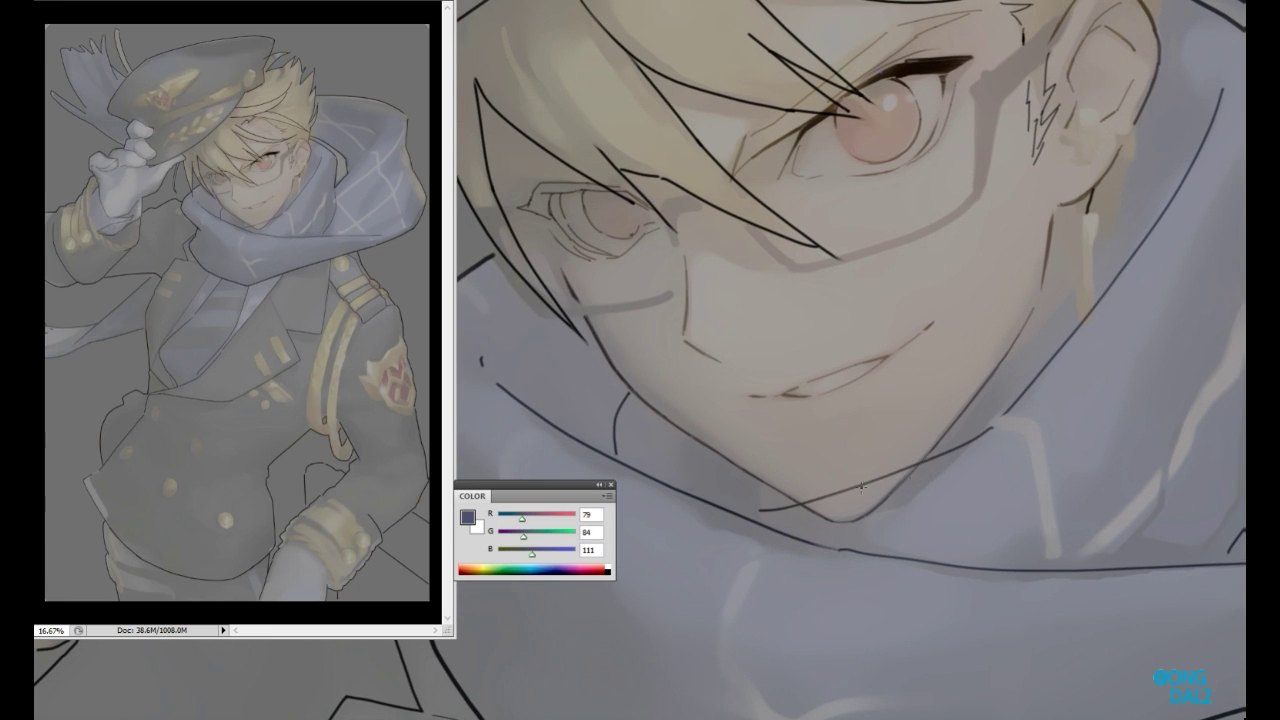
scroll(760, 490, right, 2)
scroll(737, 486, left, 4)
scroll(737, 486, down, 1)
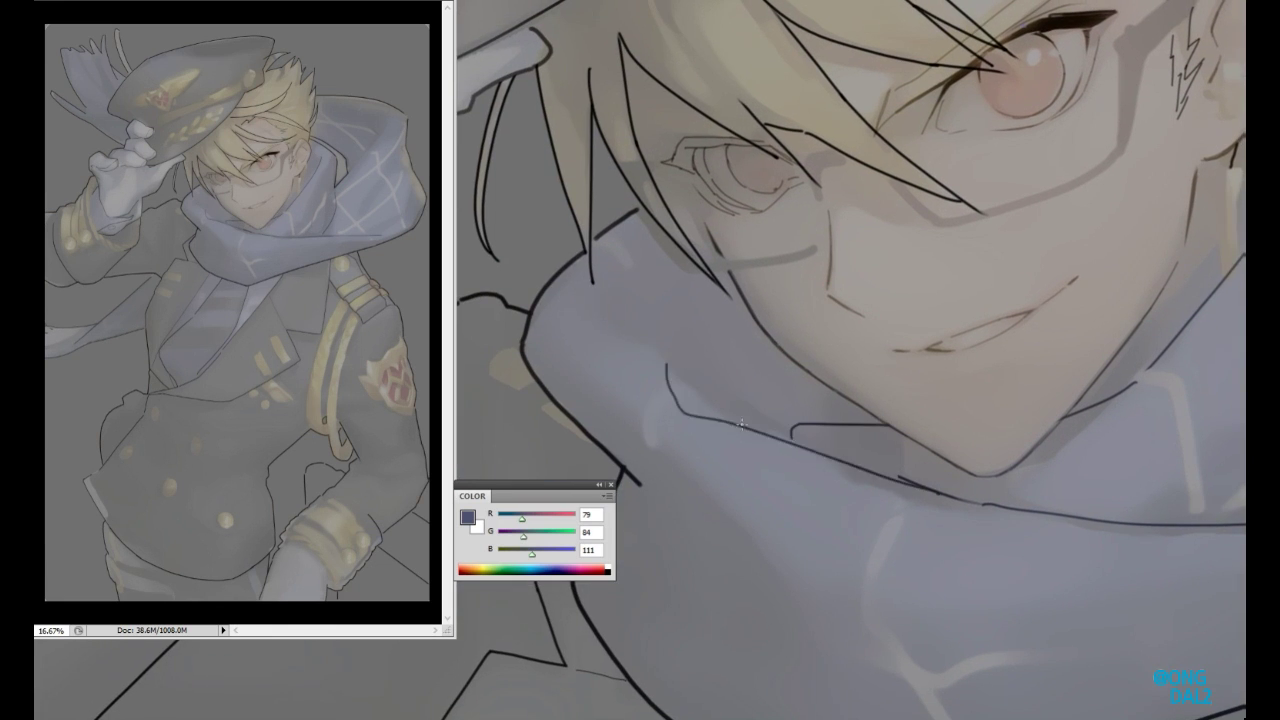
- Redraw the scarf's rounded inner fold below the far jaw and the crease joining it to the long fold edge
drag(847, 395, 886, 512)
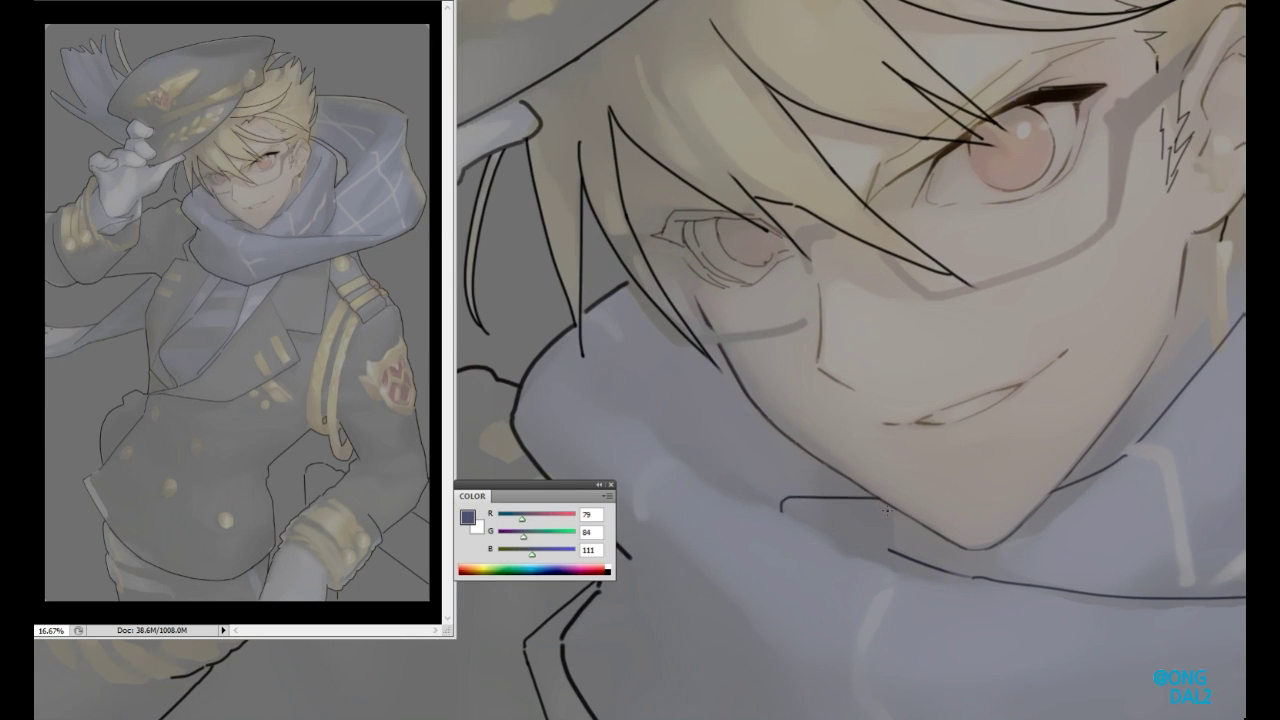
drag(688, 481, 881, 546)
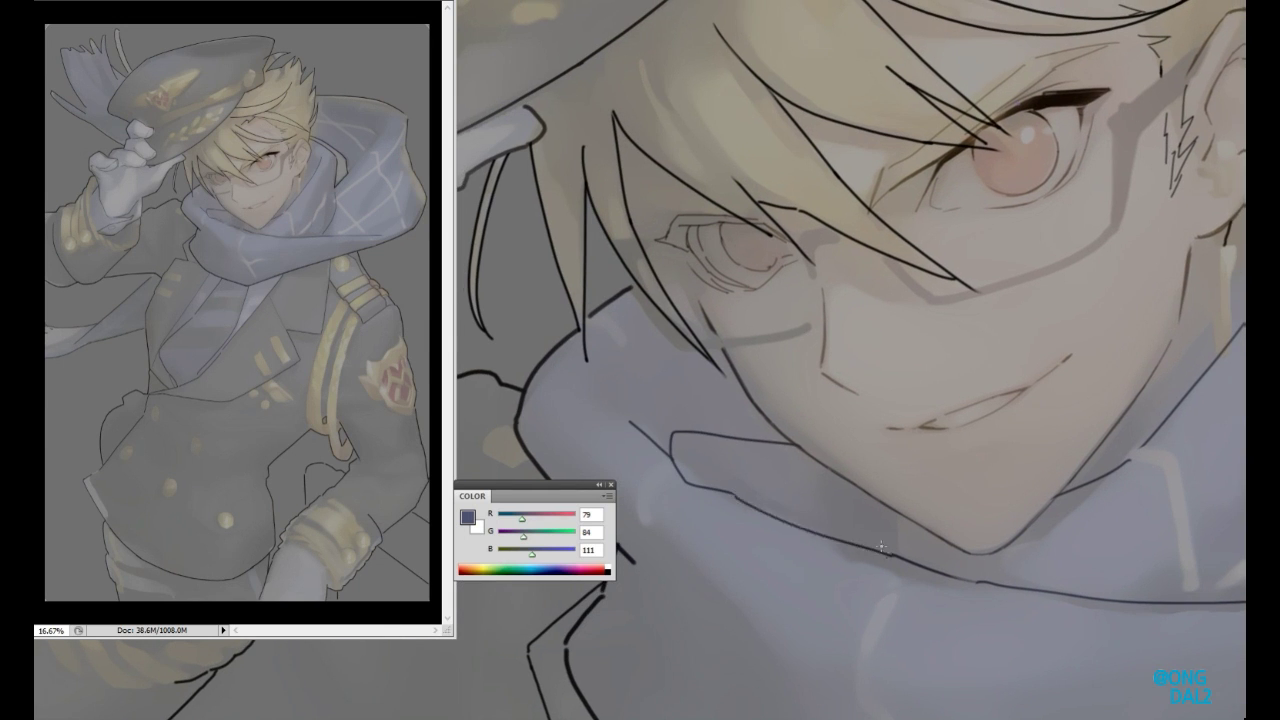
drag(686, 430, 834, 468)
drag(730, 496, 892, 556)
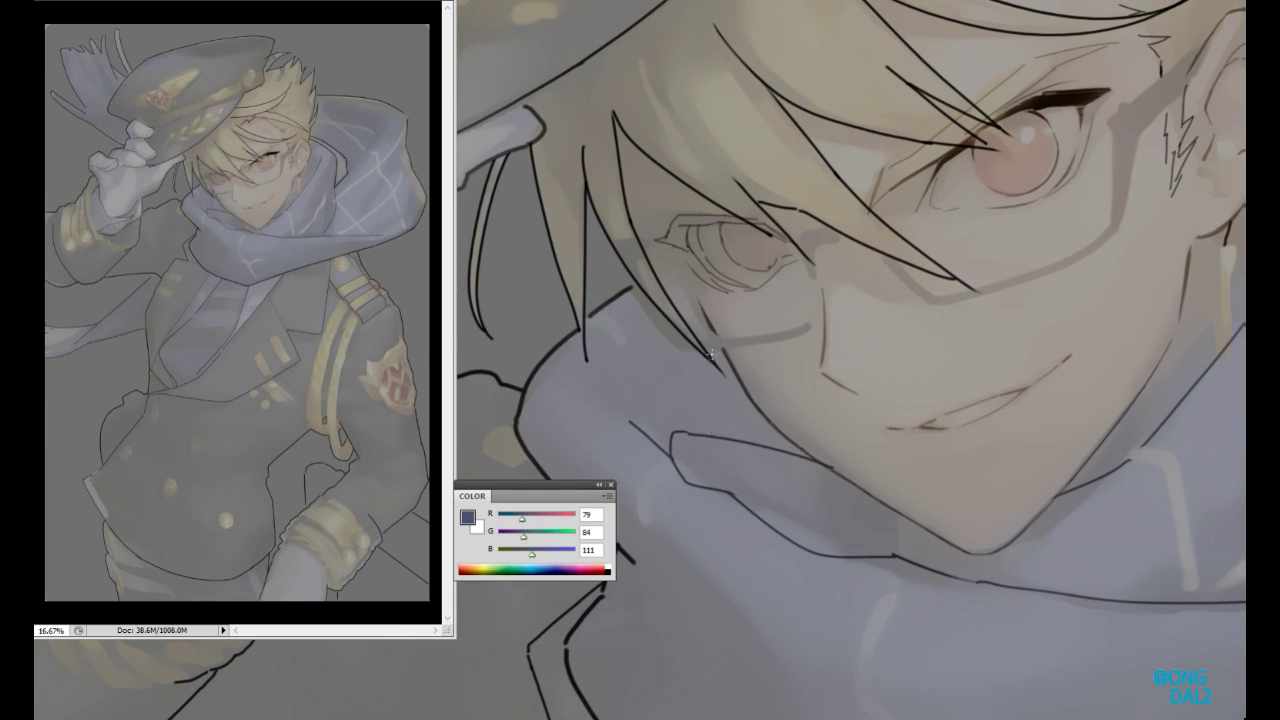
- Outline the rectangular loop on the hat band and the round button beside it with two concentric rings
drag(740, 461, 1080, 300)
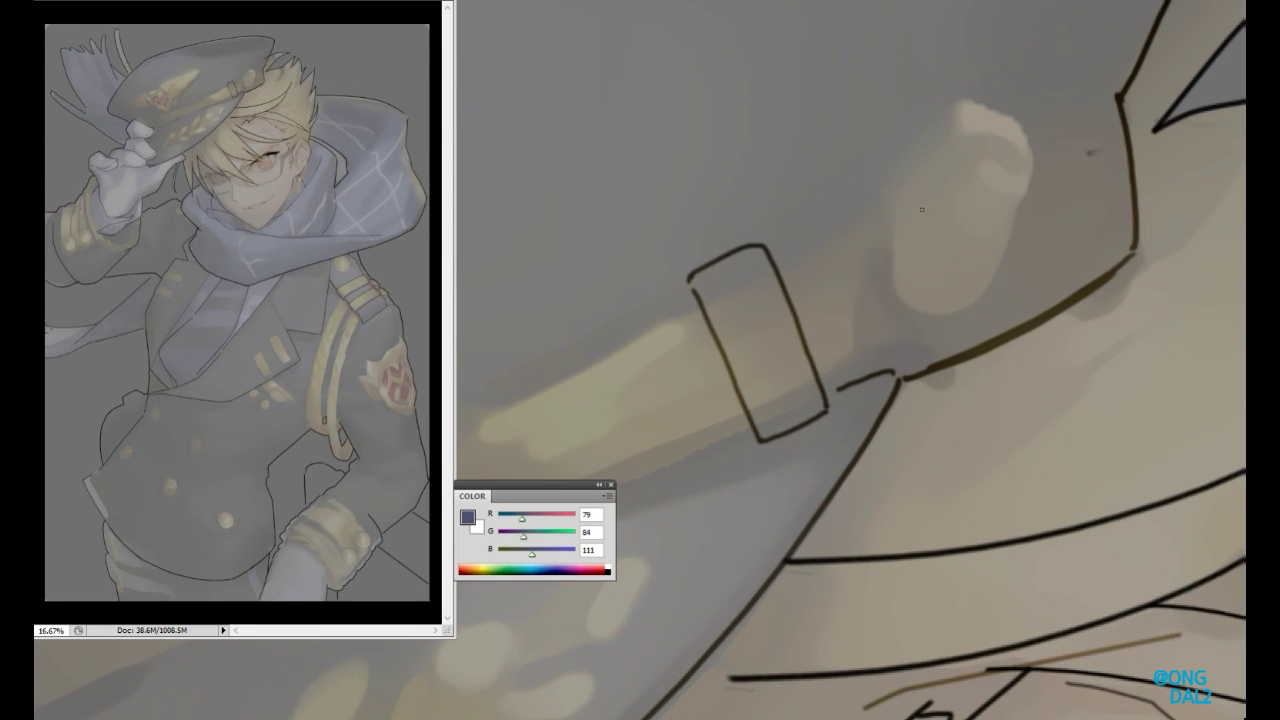
drag(912, 168, 1000, 335)
drag(1048, 216, 1012, 326)
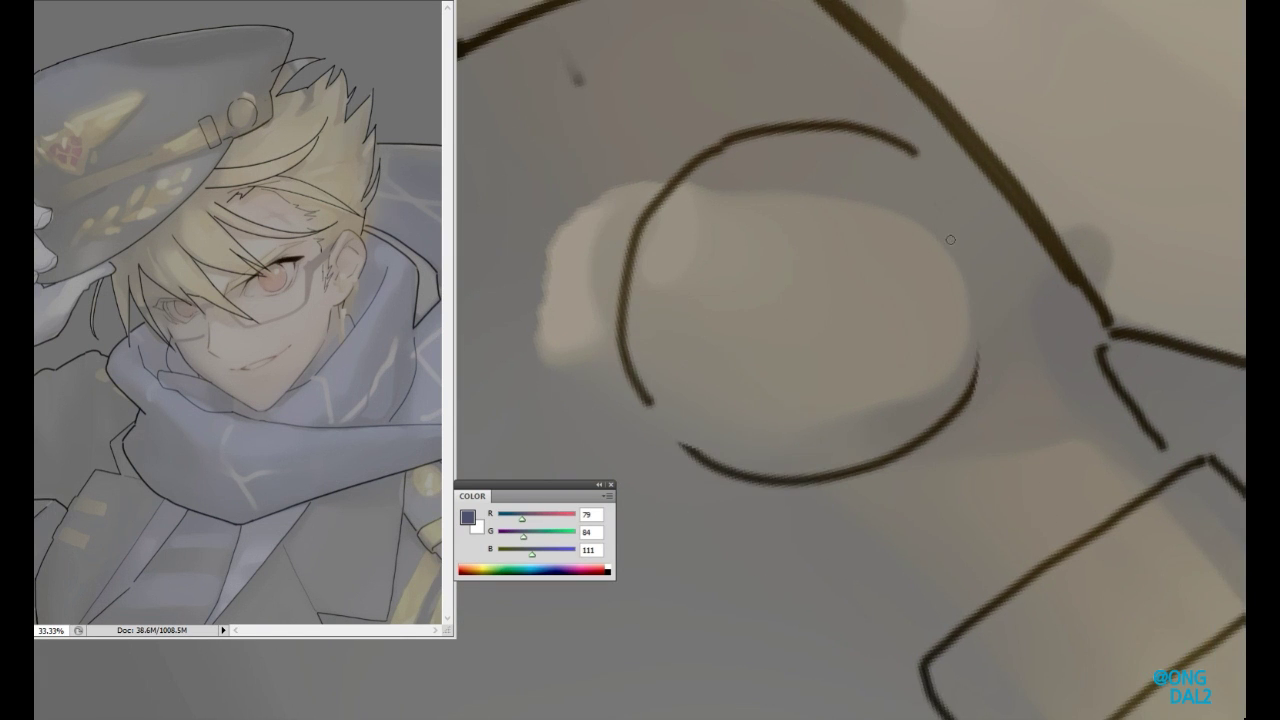
drag(952, 178, 996, 276)
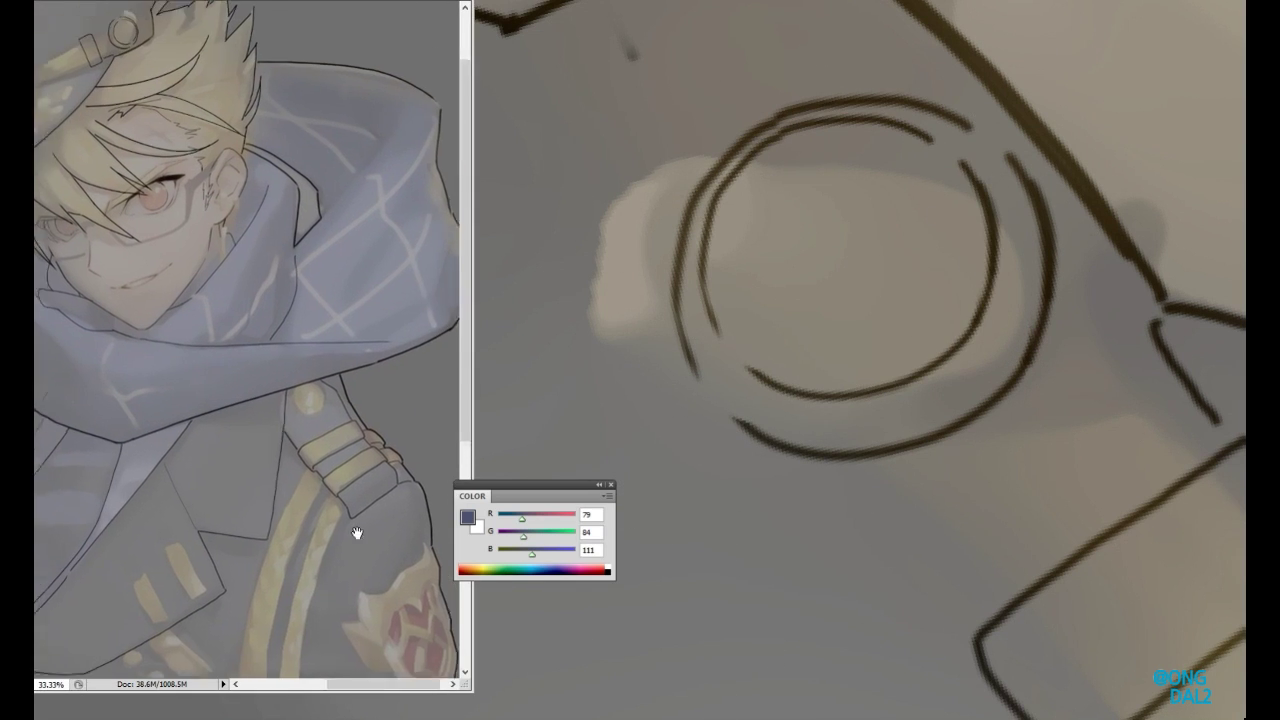
- Sketch the sleeve badge's emblem pattern inside the round hat button in pink (RGB 212, 84, 111)
drag(357, 533, 337, 509)
drag(858, 263, 863, 346)
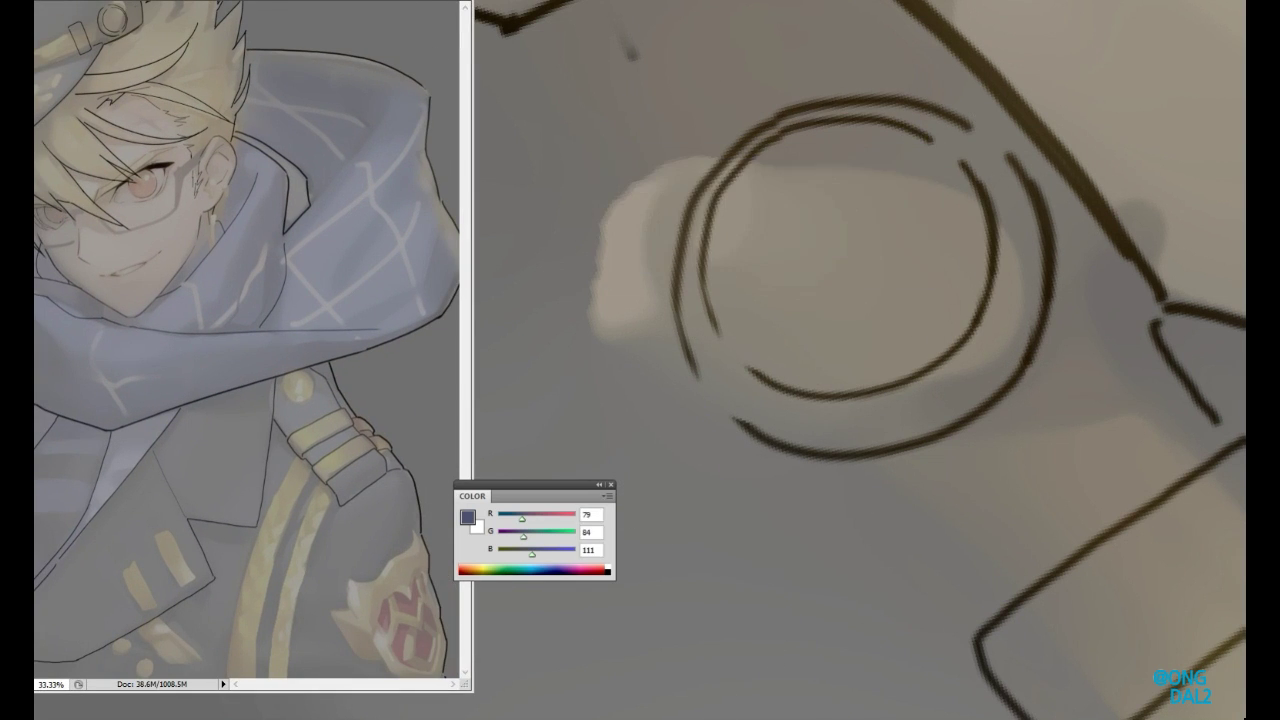
drag(742, 345, 830, 148)
drag(855, 239, 919, 305)
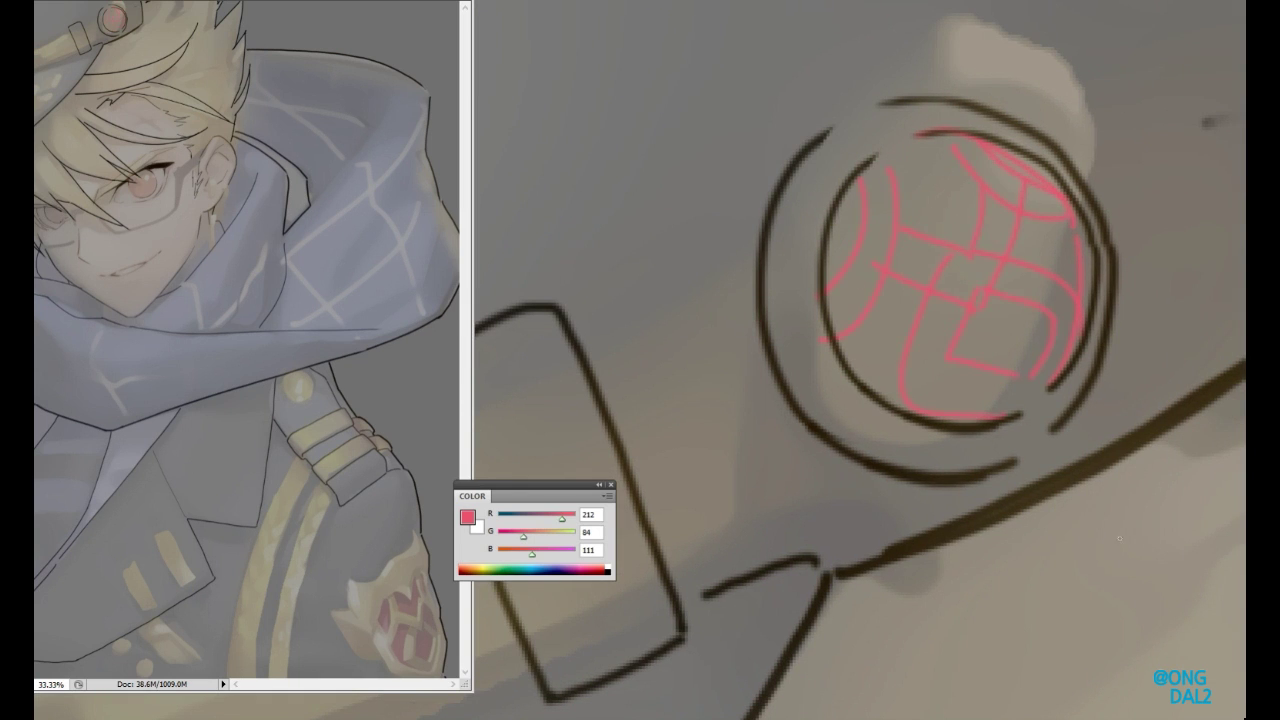
- Ink the emblem inside the round hat button over the pink sketch, including its curved side segments and angular central shapes
drag(1057, 358, 1062, 409)
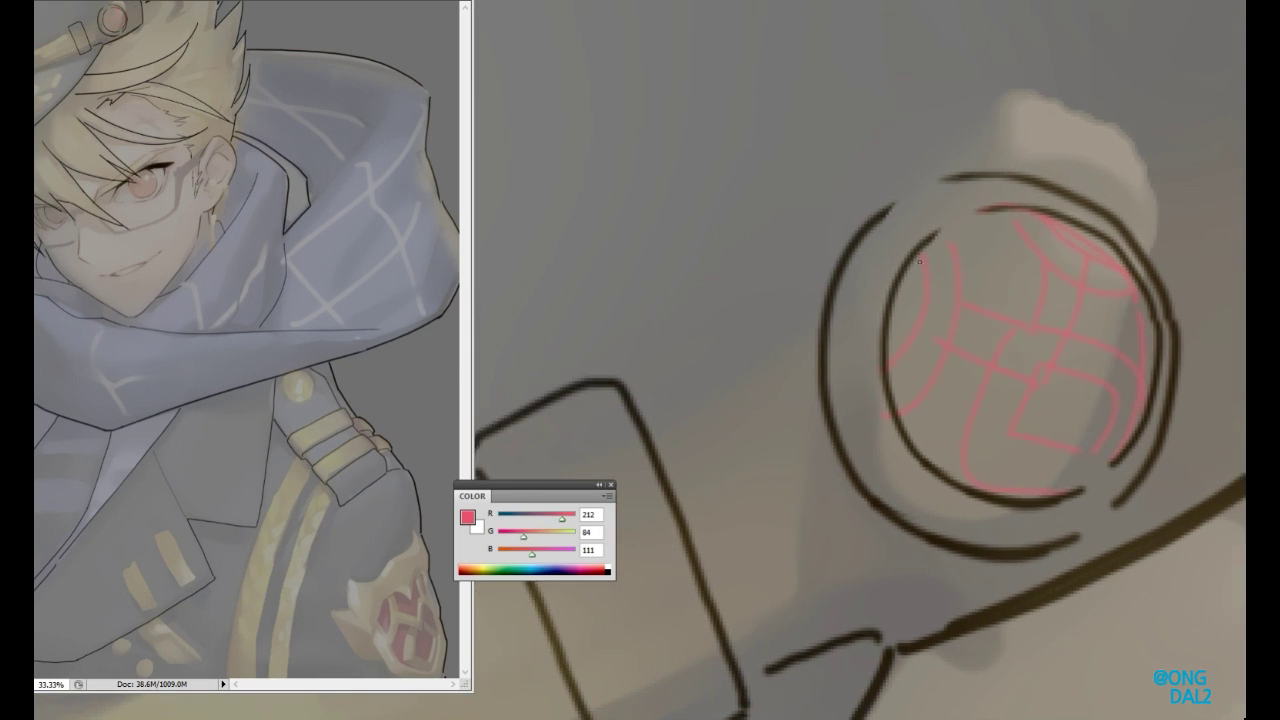
scroll(289, 323, up, 2)
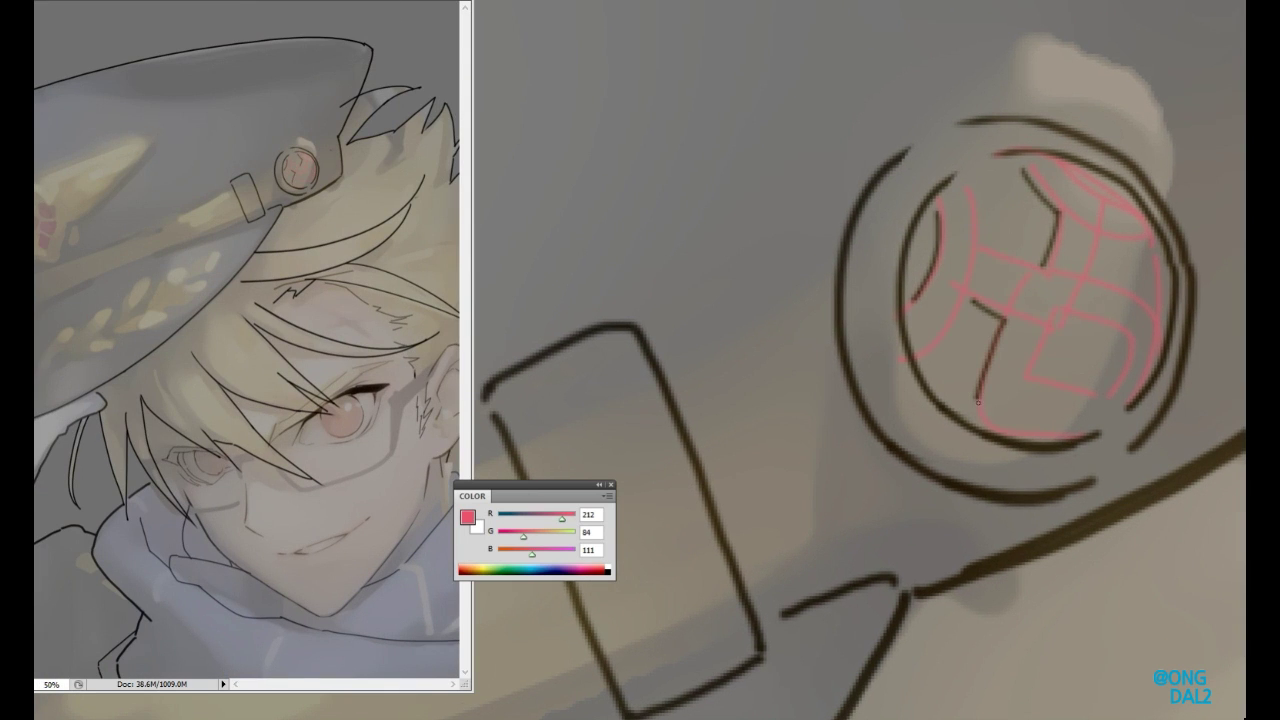
key(ctrl+z)
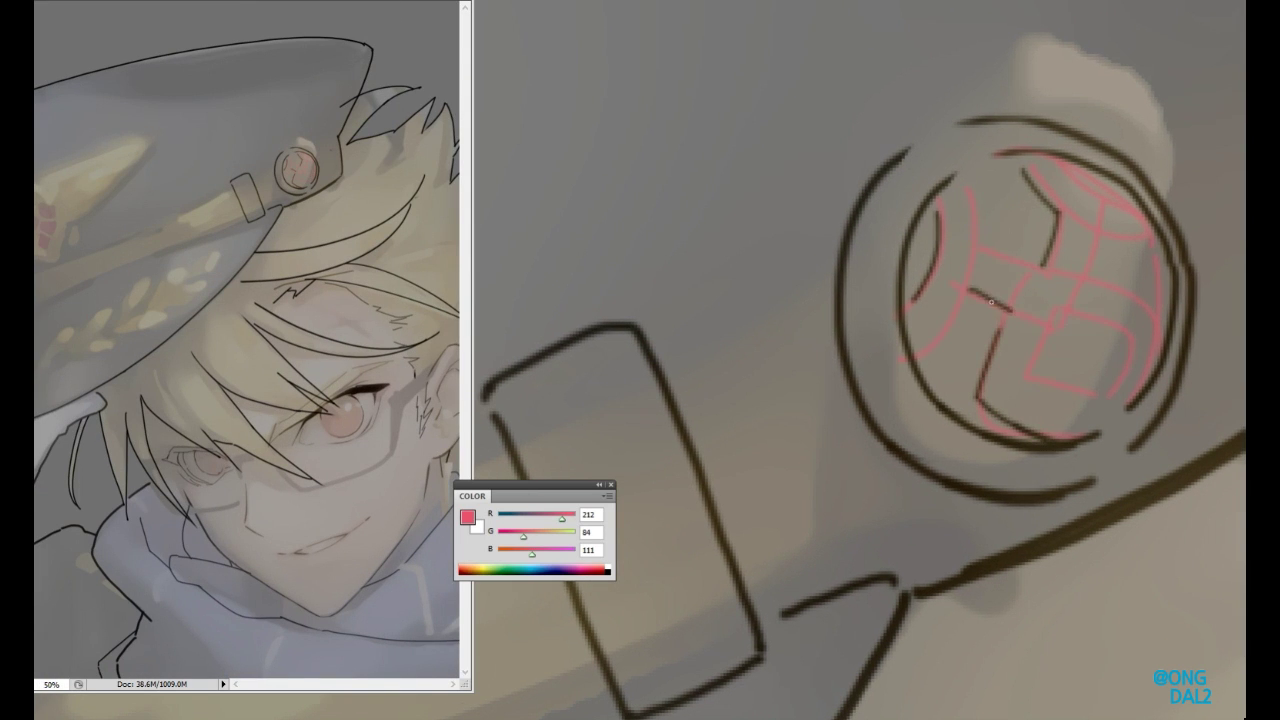
drag(1085, 311, 1099, 401)
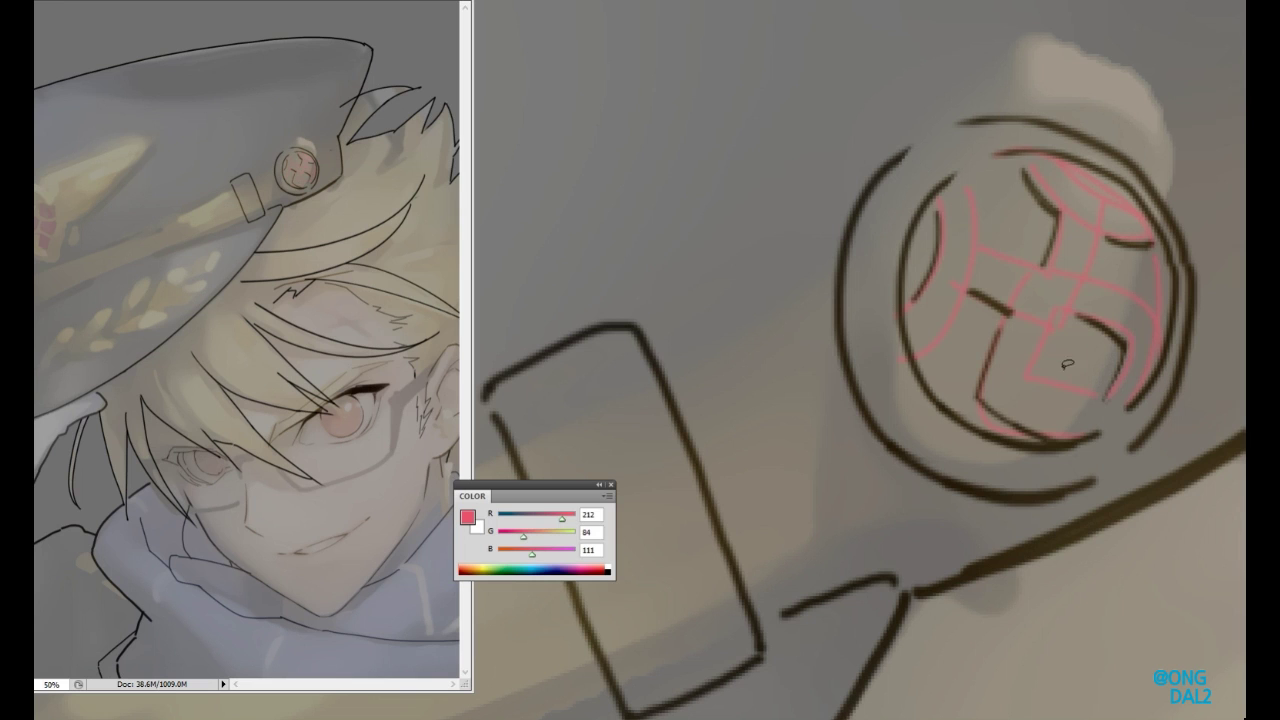
drag(1084, 284, 1140, 392)
drag(1083, 432, 1113, 316)
drag(992, 418, 904, 397)
mouse_move(980, 308)
mouse_down()
mouse_move(963, 477)
mouse_move(873, 482)
mouse_move(1054, 416)
mouse_up()
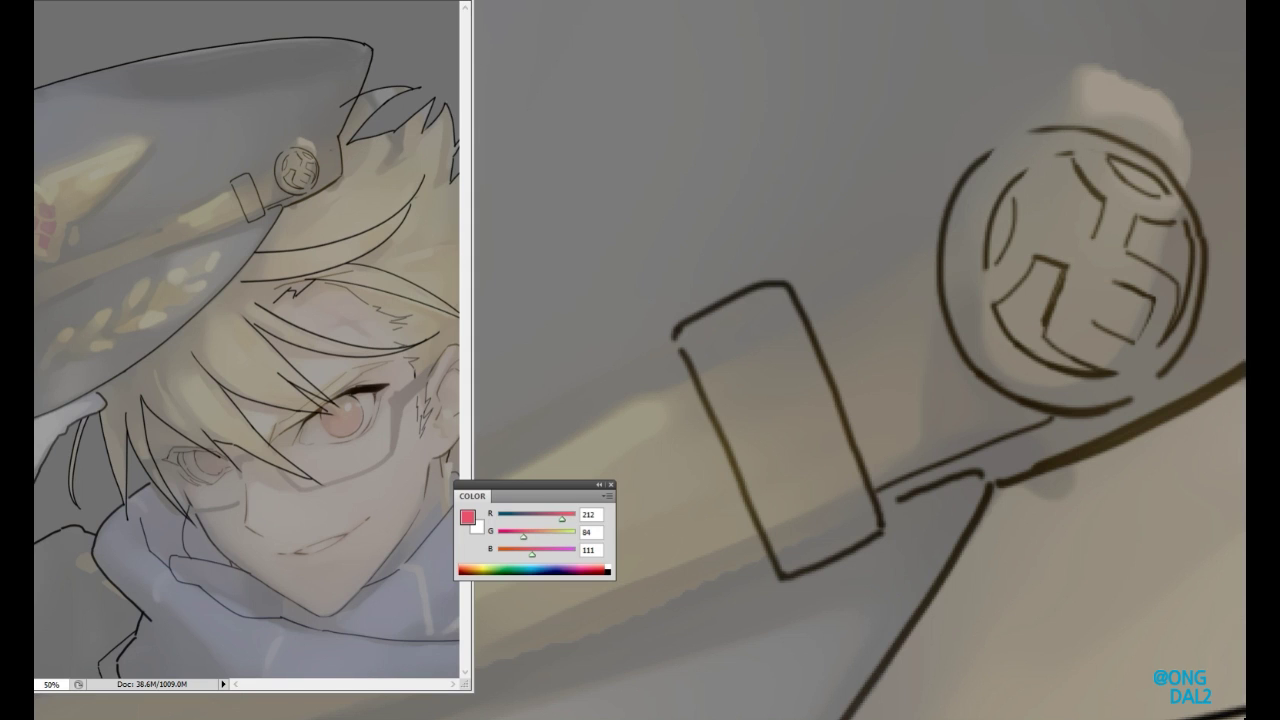
- Sketch the hat strap's edges and the crown's centre line in pink, and add an inked curve parallel to the brim's edge
drag(854, 330, 929, 298)
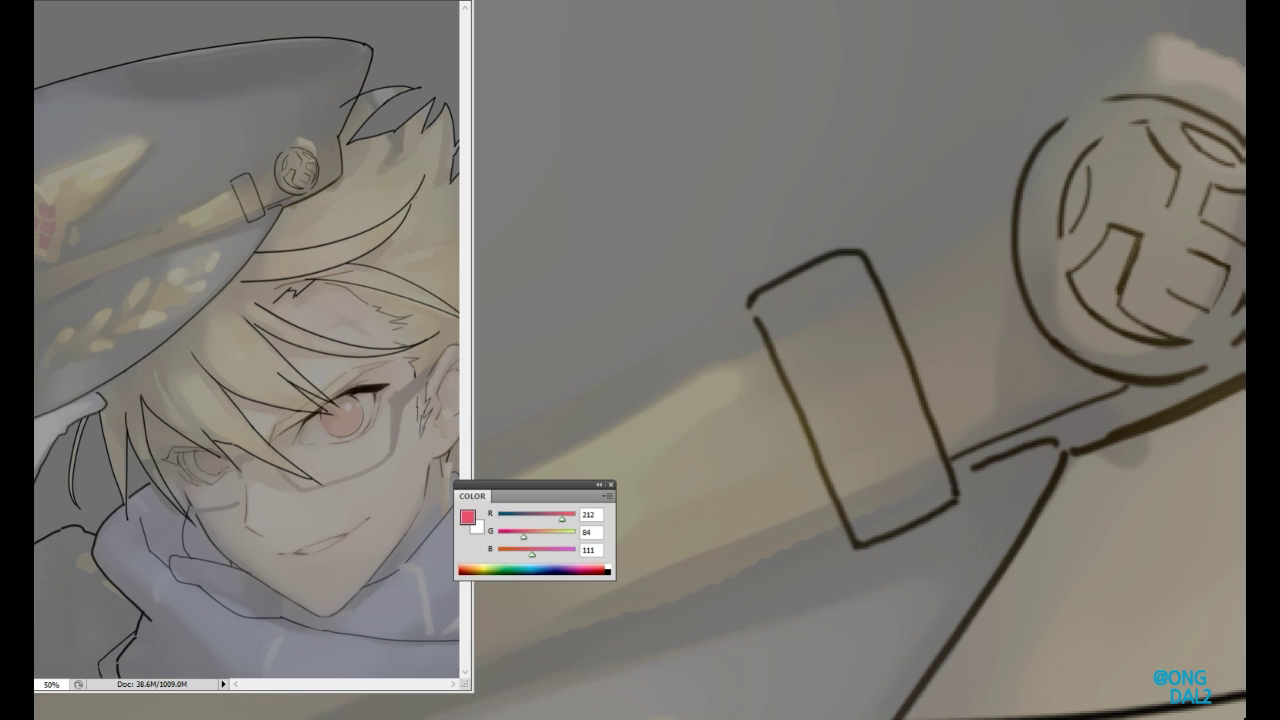
drag(987, 378, 925, 341)
scroll(1015, 213, down, 3)
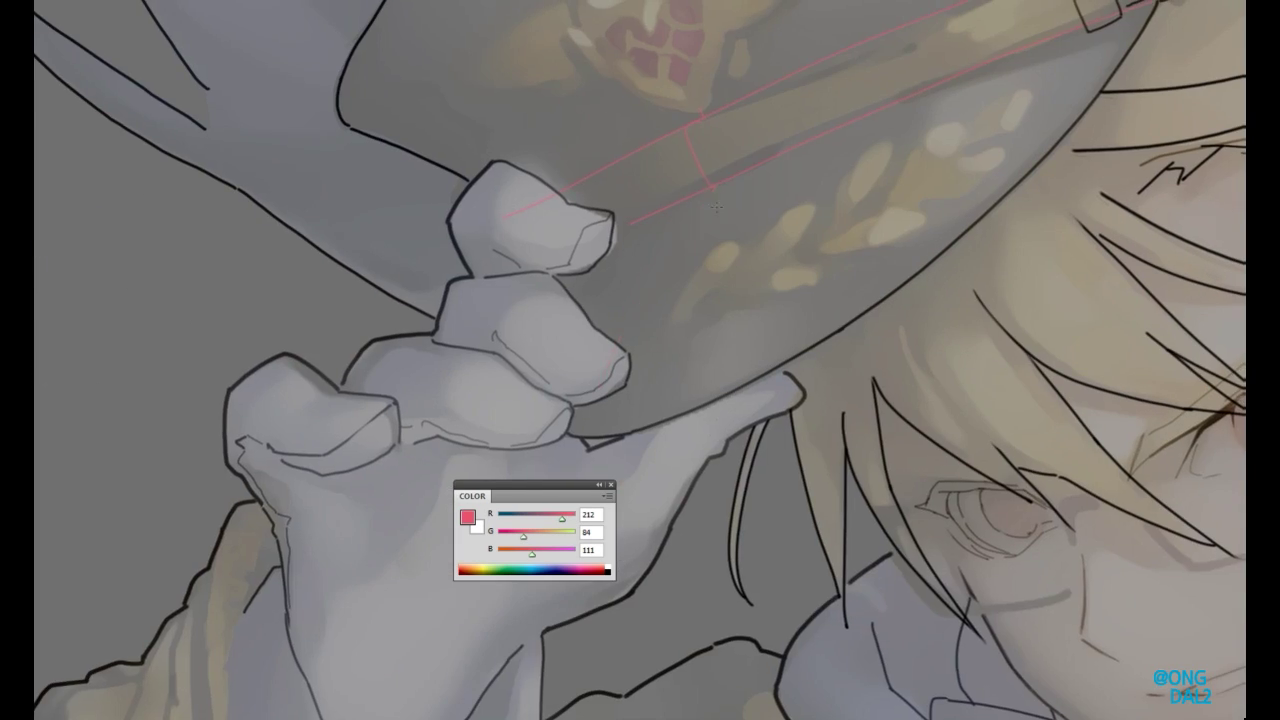
key(ctrl+t)
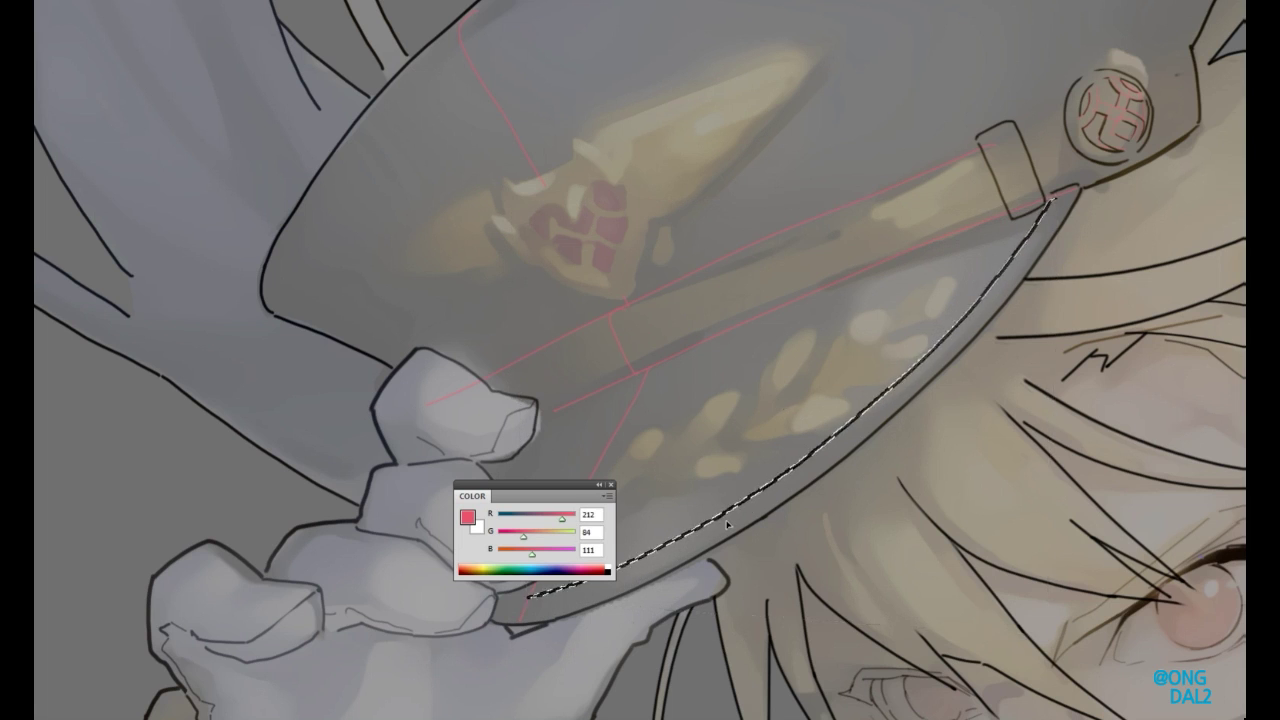
key(Return)
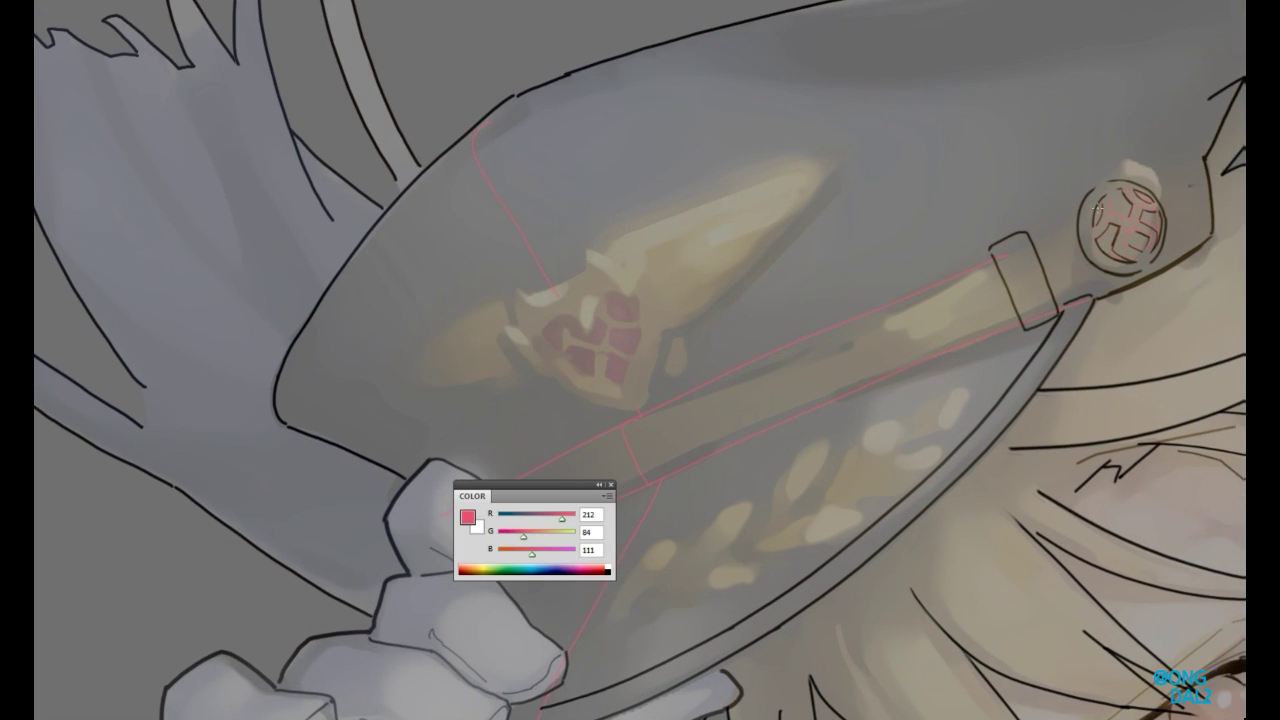
key(ctrl+0)
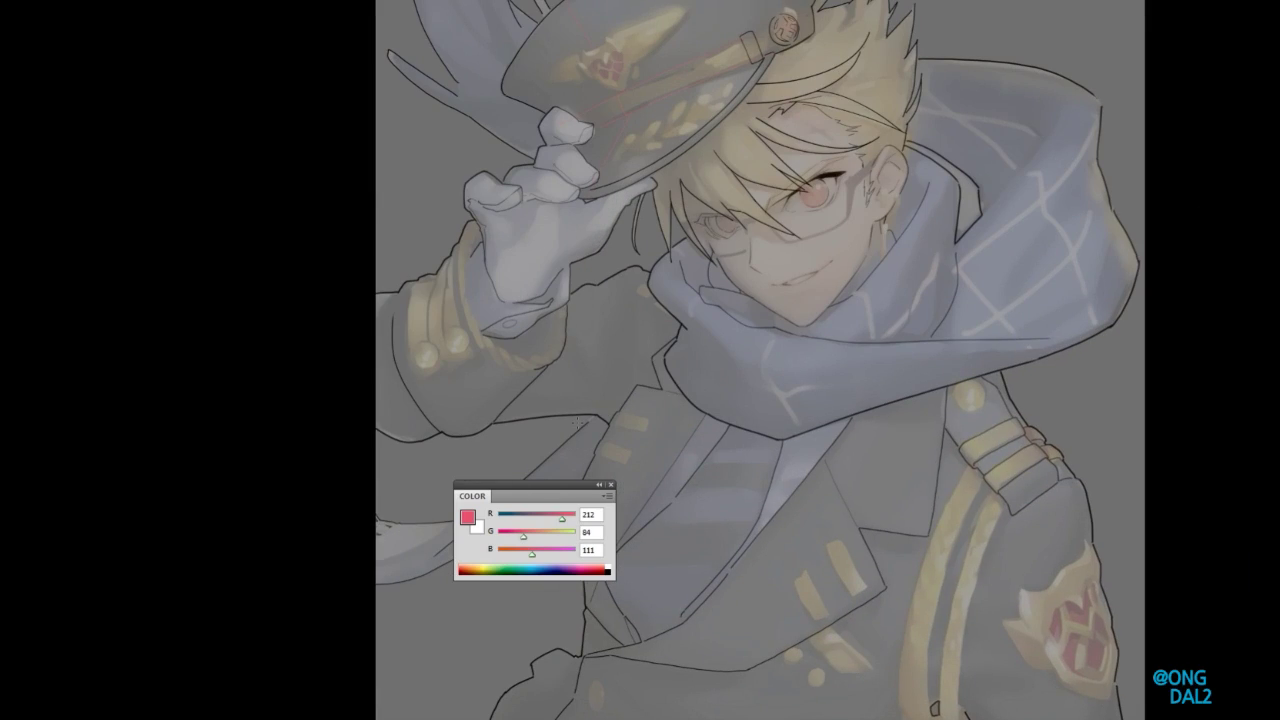
- Redraw the hat band's lower edge beneath the round button and add a seam line behind the button
drag(728, 18, 1131, 258)
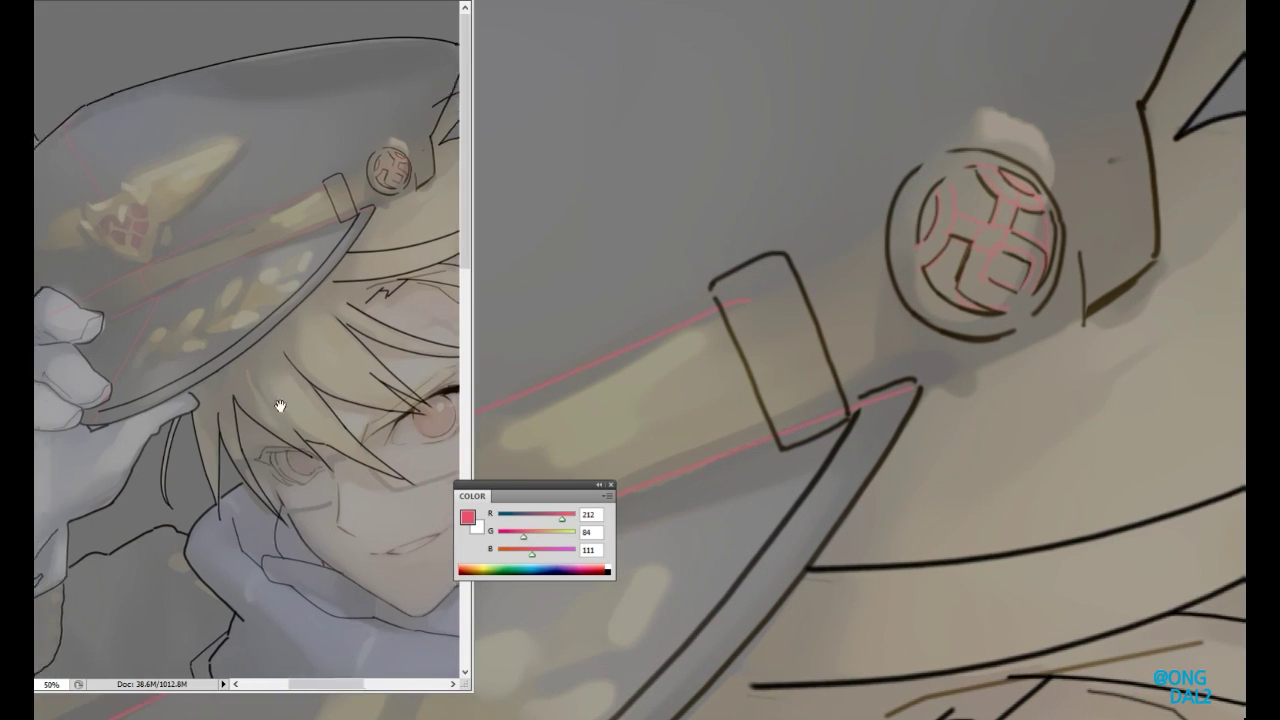
drag(930, 364, 1064, 393)
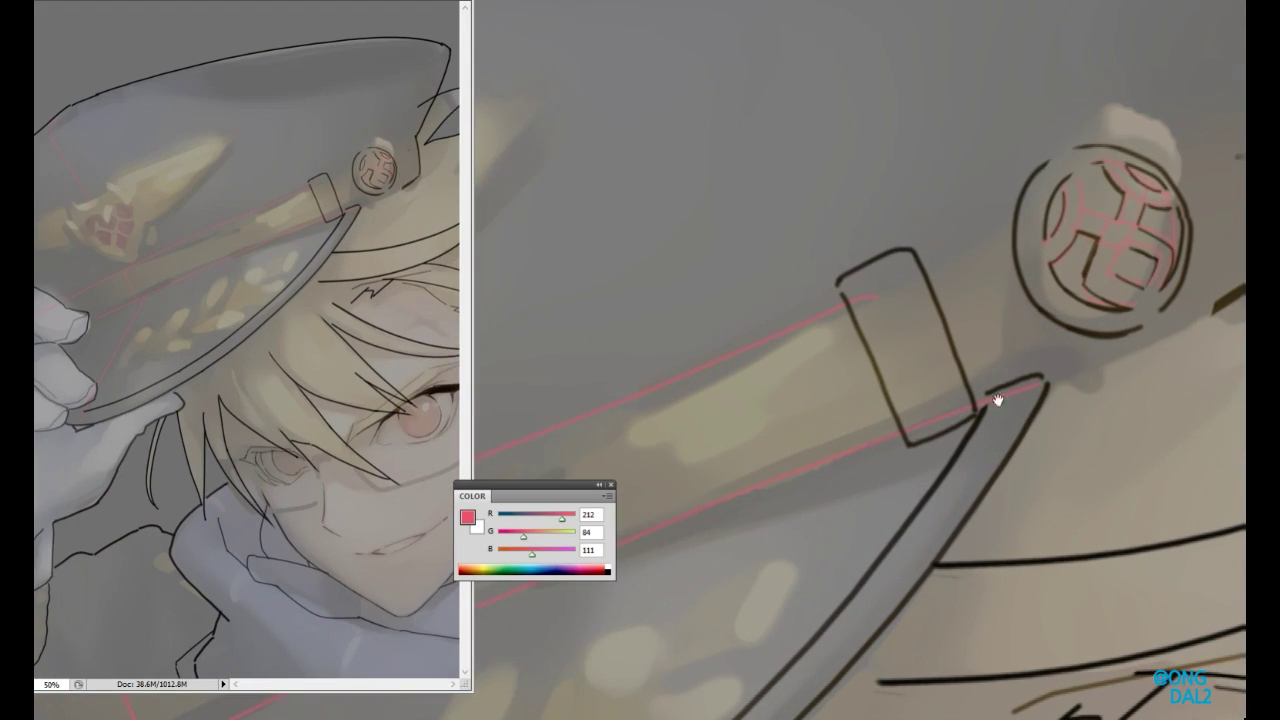
drag(878, 446, 703, 521)
key(ctrl+z)
mouse_move(1024, 380)
mouse_down()
mouse_move(848, 460)
mouse_move(875, 455)
mouse_up()
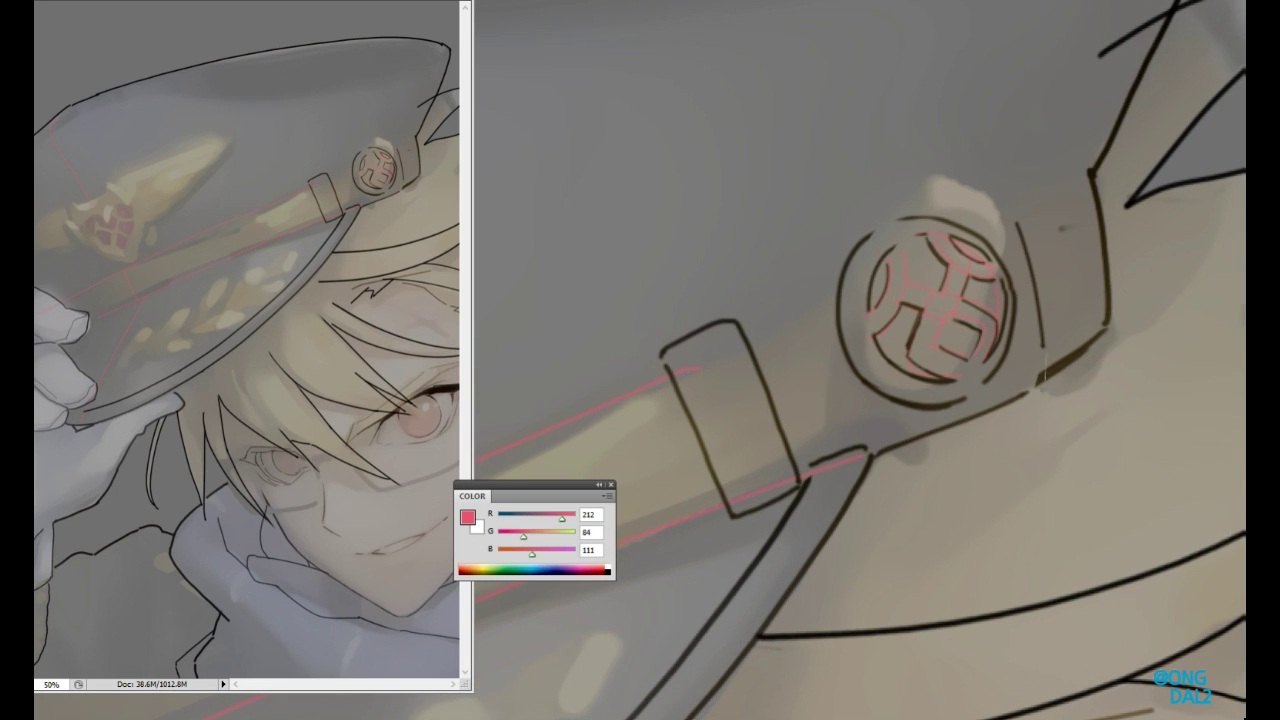
mouse_move(970, 358)
mouse_down()
mouse_move(1045, 355)
mouse_move(1040, 433)
mouse_up()
- Remove the rectangular loop from the strap and adjust the round hat button with Free Transform
drag(857, 251, 1171, 486)
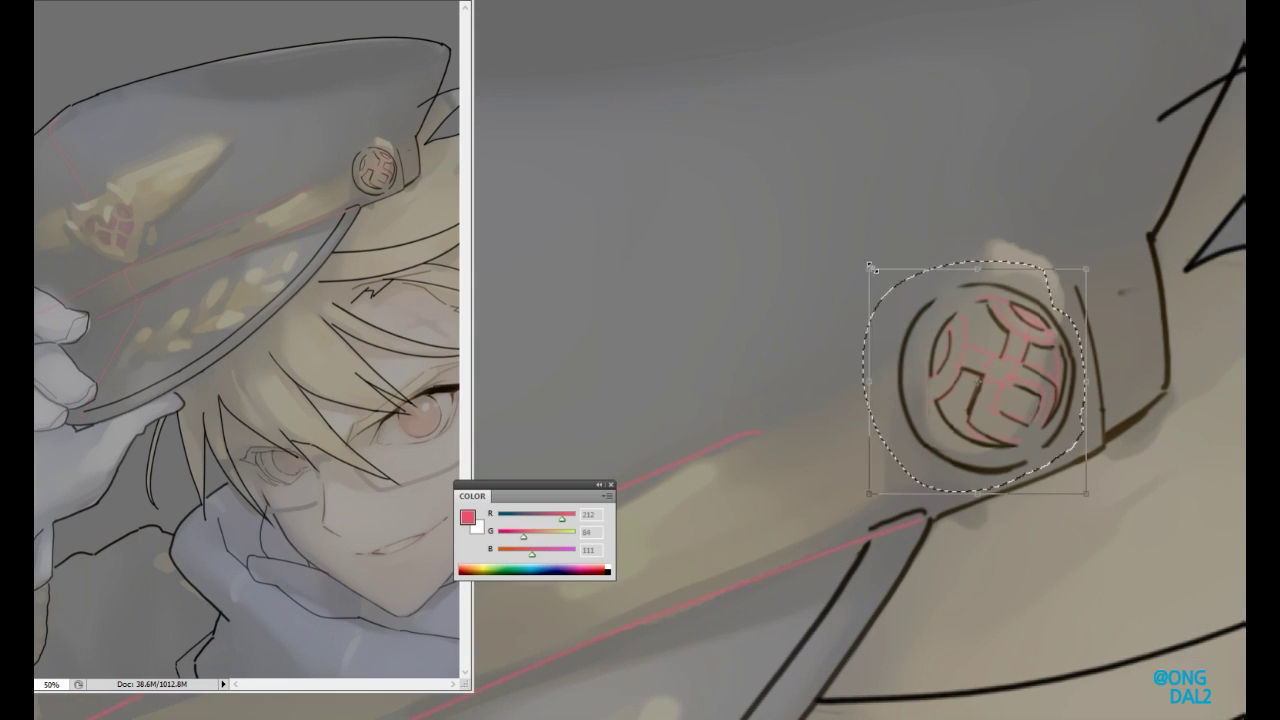
drag(766, 519, 929, 420)
scroll(914, 423, down, 3)
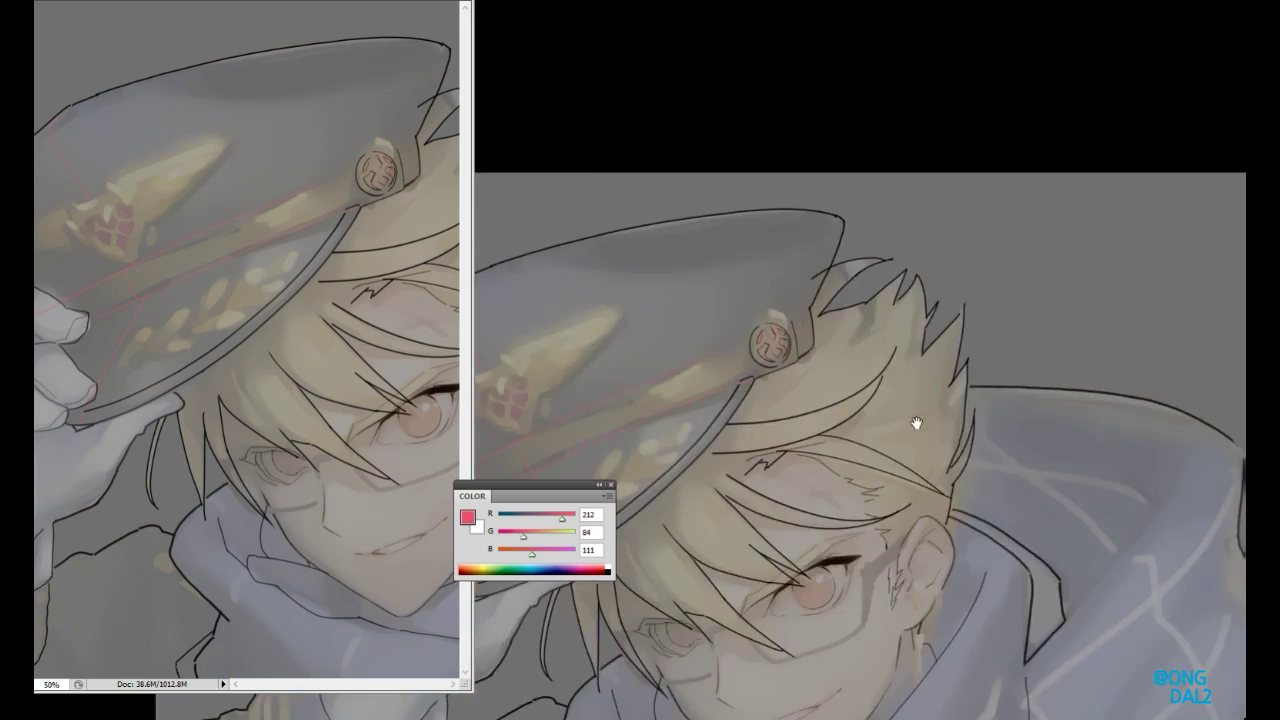
- Reshape the hat crown's upper outline with Free Transform and redraw the band's back edge behind the button
drag(1060, 165, 1066, 189)
mouse_move(690, 150)
mouse_down()
mouse_move(590, 265)
mouse_move(1100, 170)
mouse_up()
key(ctrl+t)
mouse_move(845, 213)
mouse_down()
mouse_move(830, 193)
mouse_move(842, 235)
mouse_move(732, 296)
mouse_move(870, 466)
mouse_up()
scroll(842, 235, down, 2)
key(Return)
scroll(732, 296, up, 3)
key(ctrl+d)
drag(1240, 280, 731, 331)
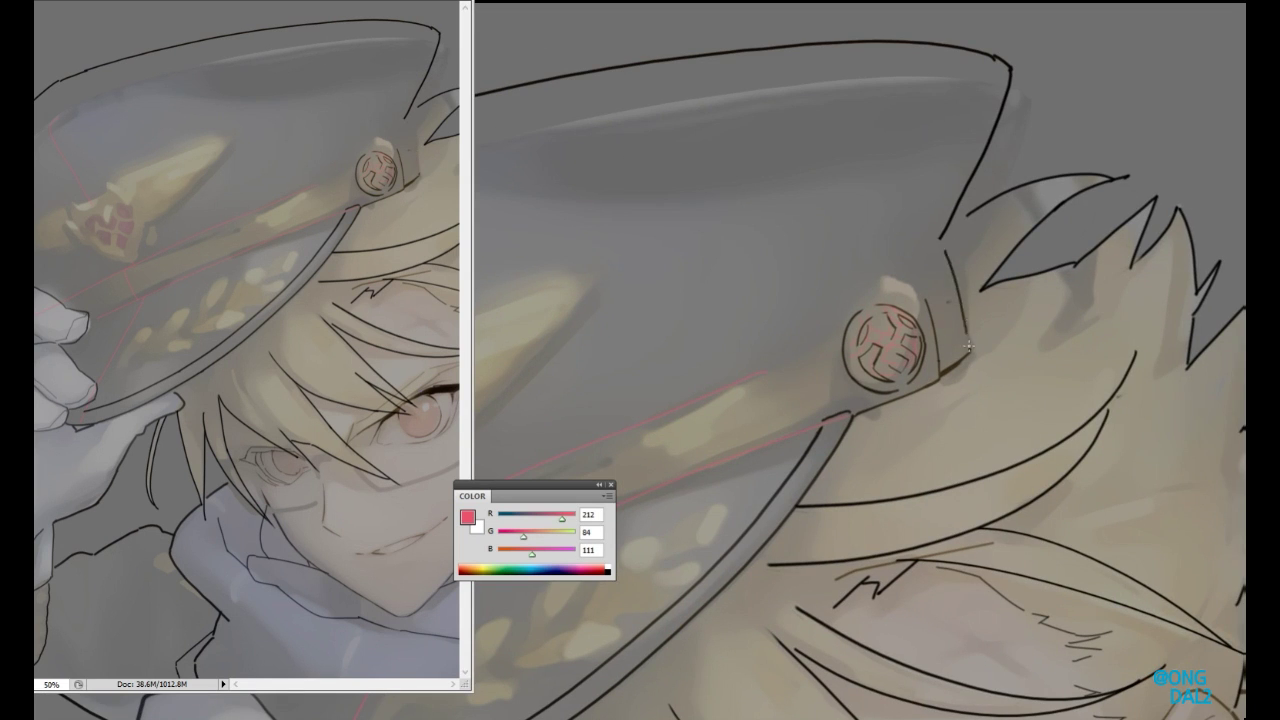
- Ink the strap's end piece around the round button, its curved tip and a new loop wrapping the strap
scroll(968, 345, down, 2)
scroll(766, 349, up, 2)
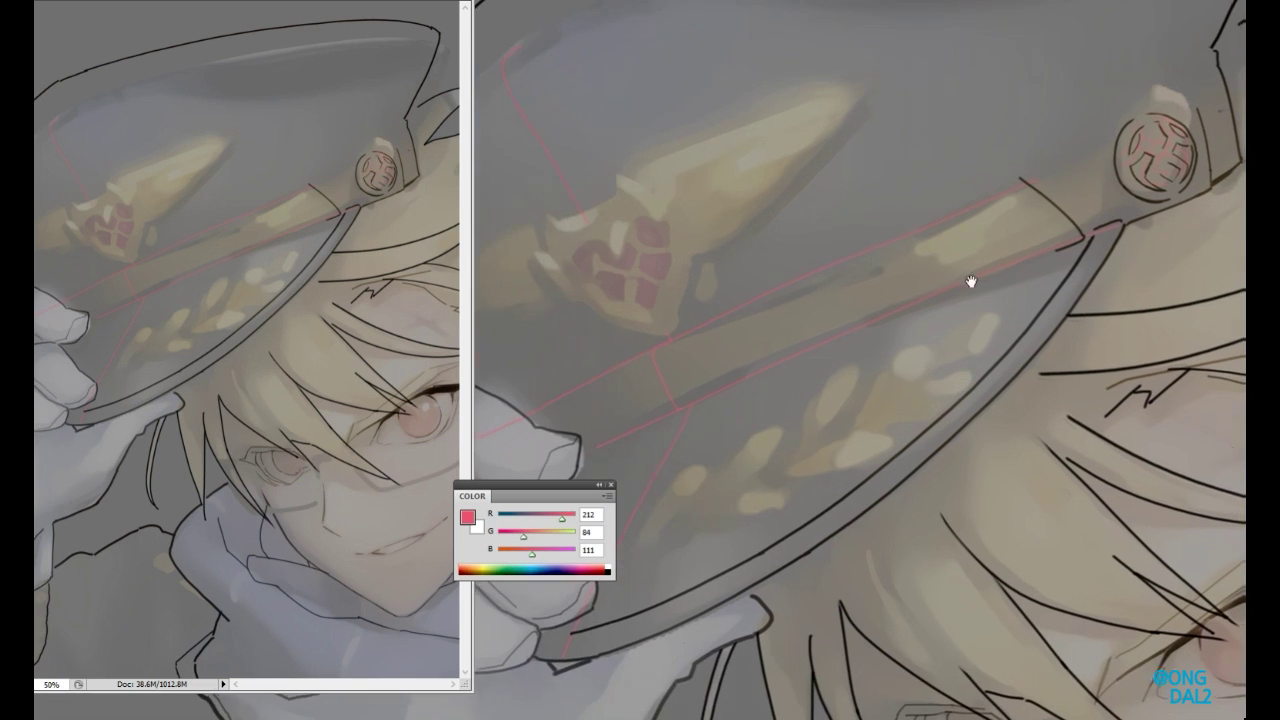
drag(802, 282, 984, 194)
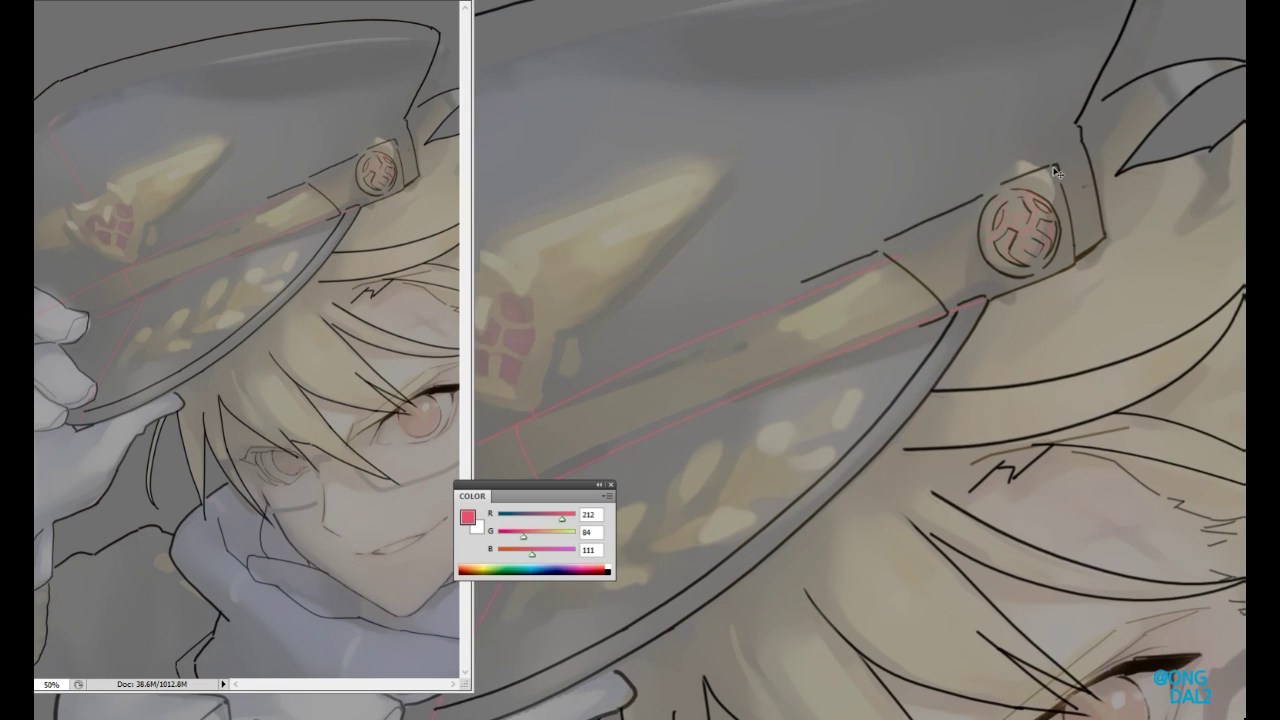
drag(749, 294, 971, 366)
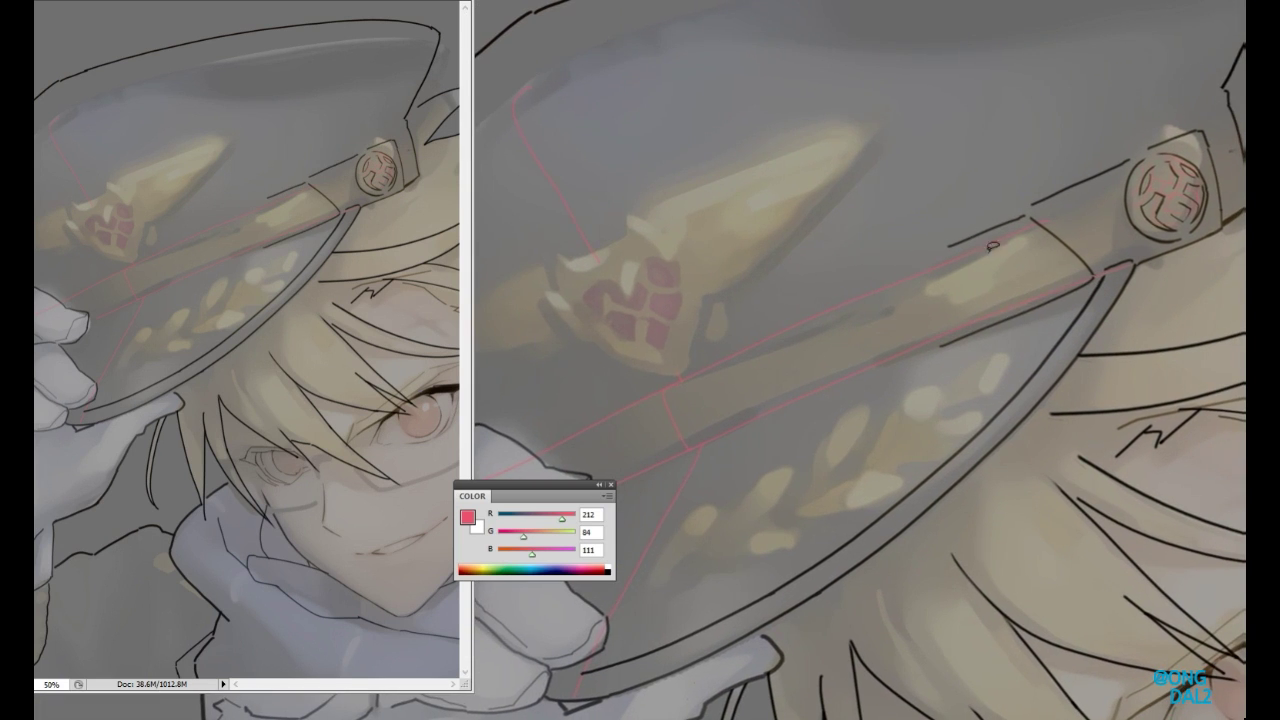
scroll(1014, 423, up, 5)
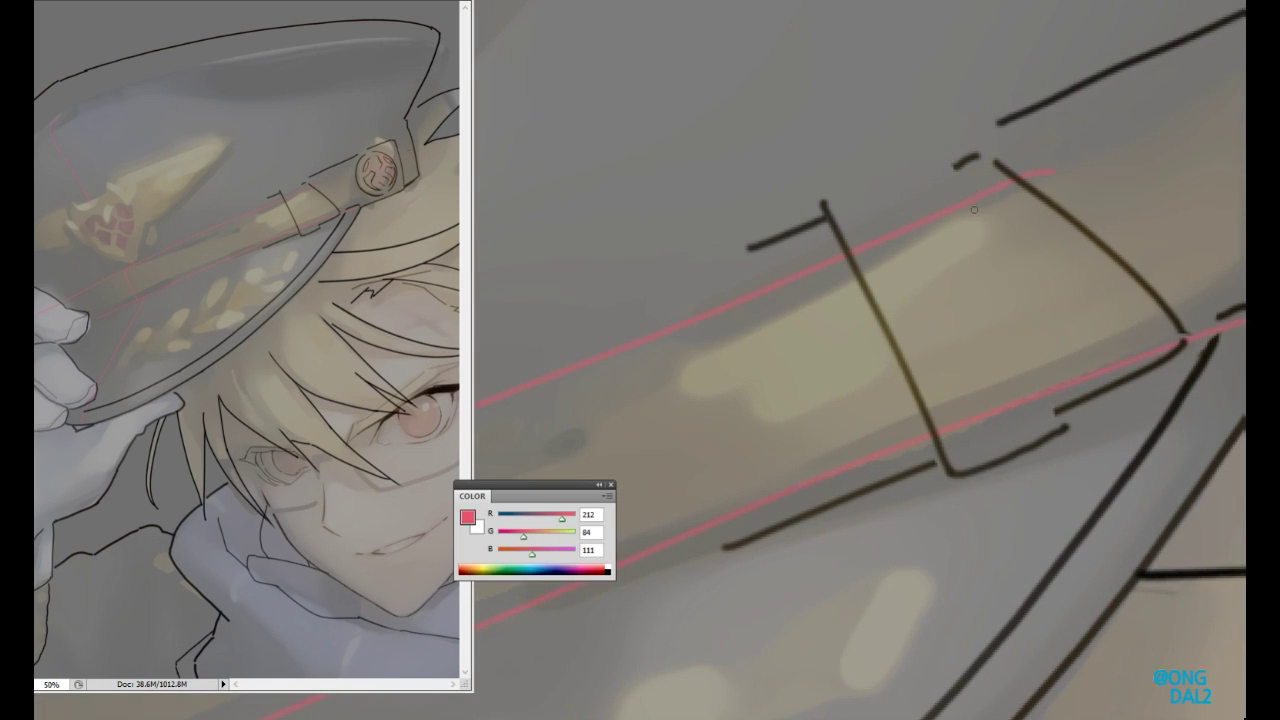
scroll(1033, 250, down, 5)
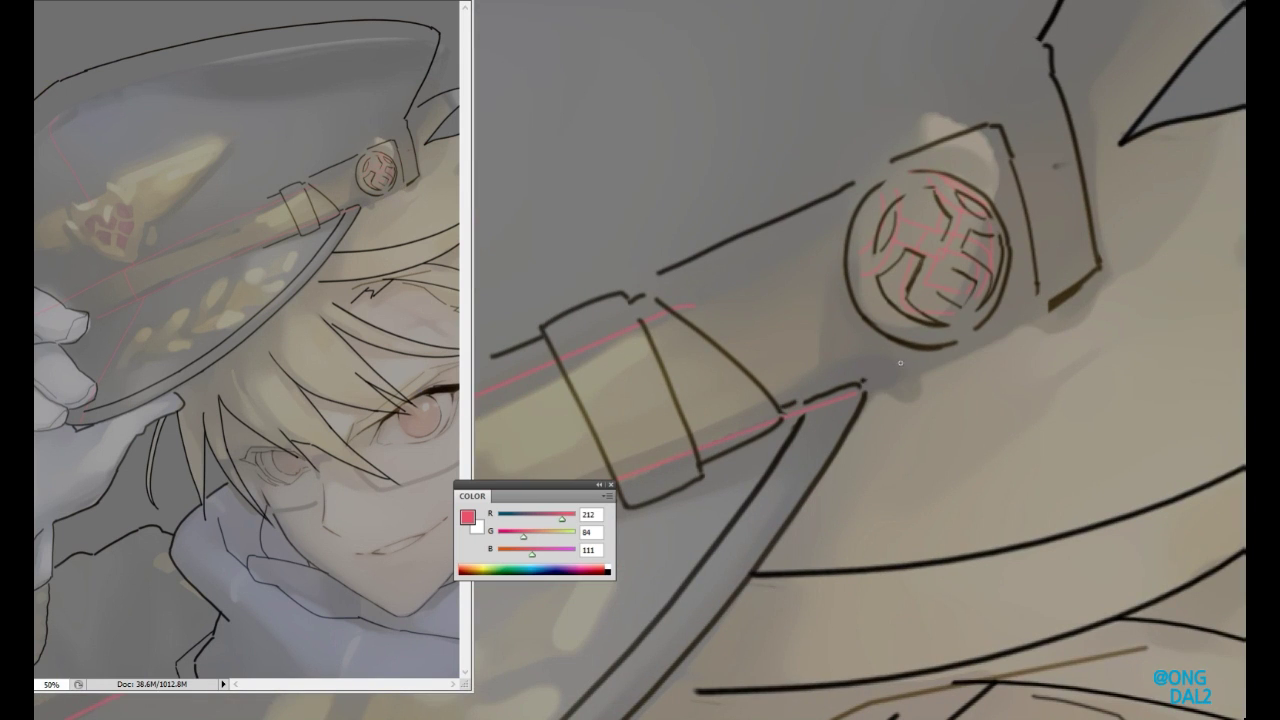
scroll(1110, 256, down, 3)
- Ink the strap's two long edges from the loop towards the gloved fingers, following the pink guides
drag(1110, 256, 800, 300)
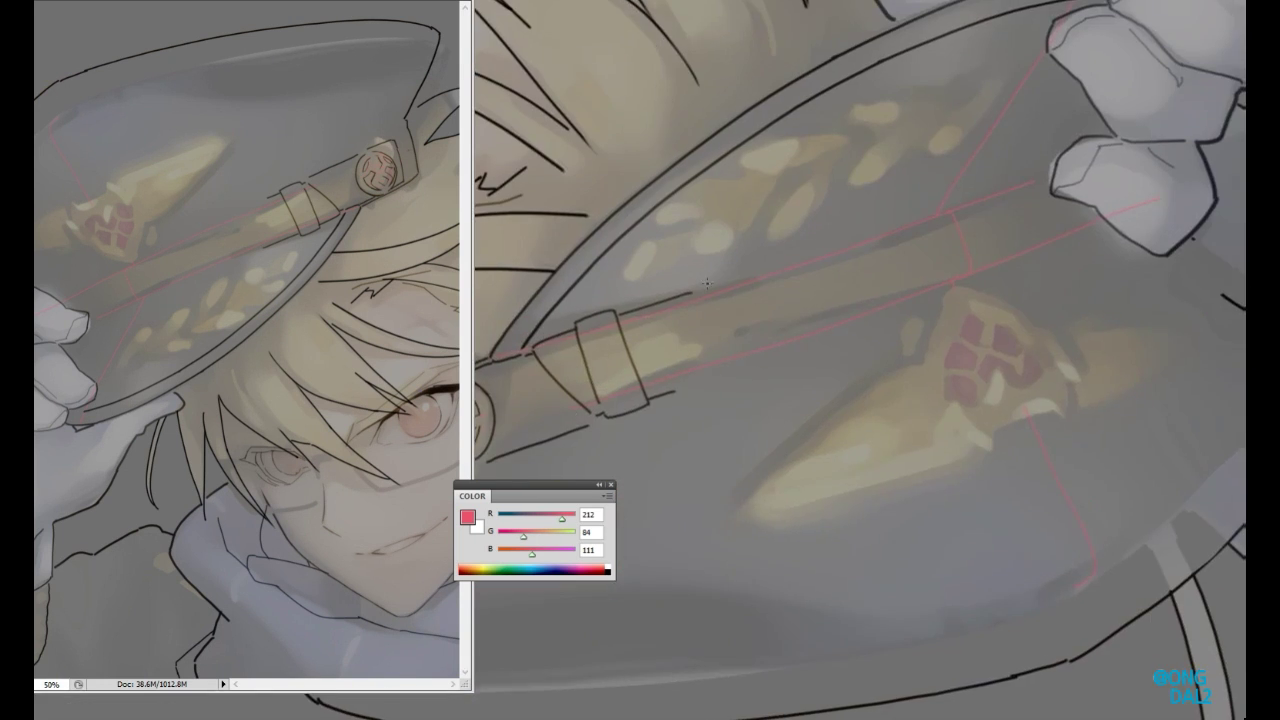
scroll(800, 300, up, 5)
scroll(555, 379, down, 4)
drag(590, 310, 500, 350)
scroll(1171, 251, up, 4)
scroll(906, 306, down, 3)
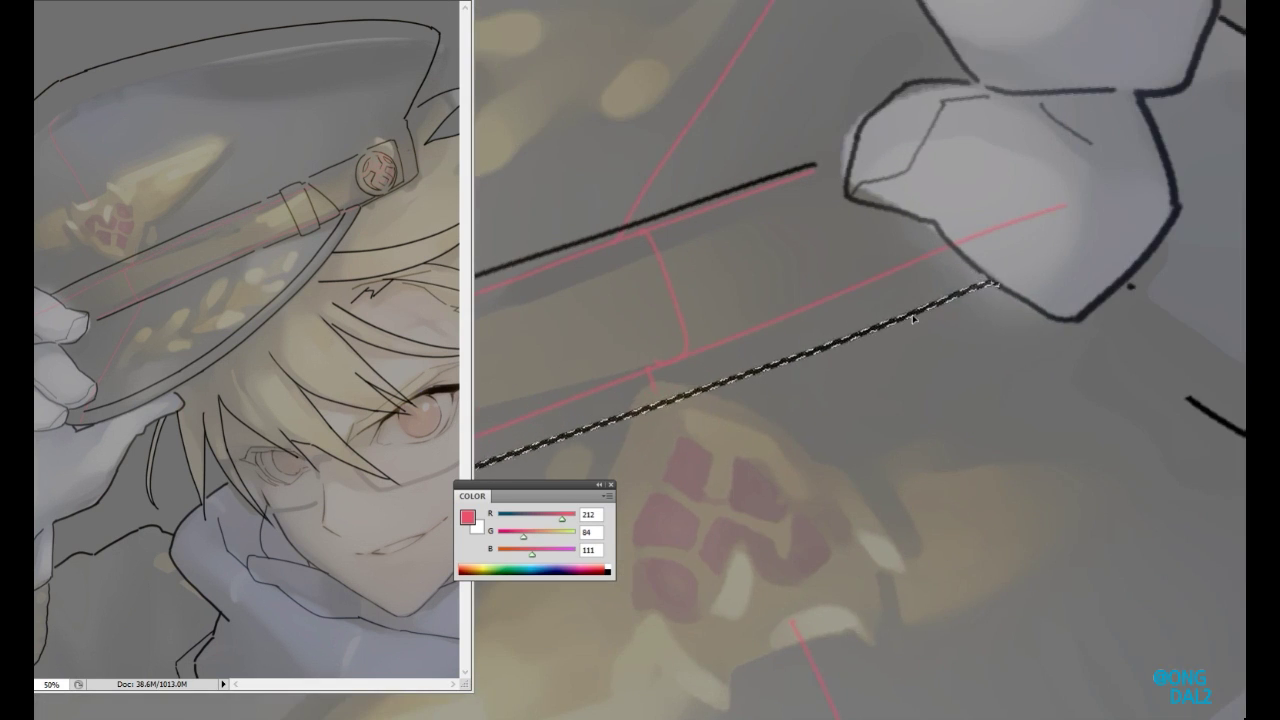
- Add the crown's seam line above the strap, running parallel to it and reaching the hat's back corner
scroll(880, 328, down, 4)
scroll(882, 329, down, 2)
scroll(986, 357, up, 4)
scroll(957, 386, down, 2)
scroll(1055, 258, down, 2)
scroll(1055, 258, up, 2)
key(alt+BackSpace)
key(ctrl+d)
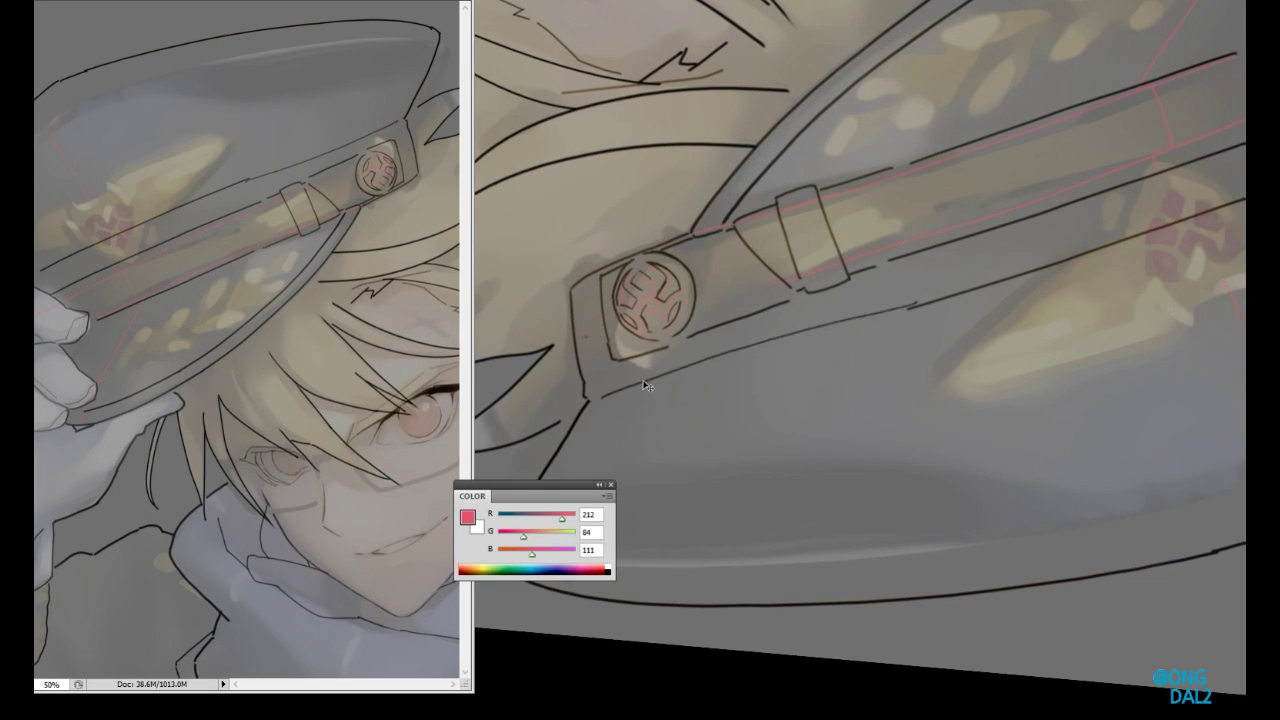
- Clean up the seam at the hat's back corner and the junction of strap, brim and round button
scroll(1027, 228, down, 2)
scroll(1018, 224, down, 3)
scroll(1000, 434, up, 3)
scroll(854, 346, up, 2)
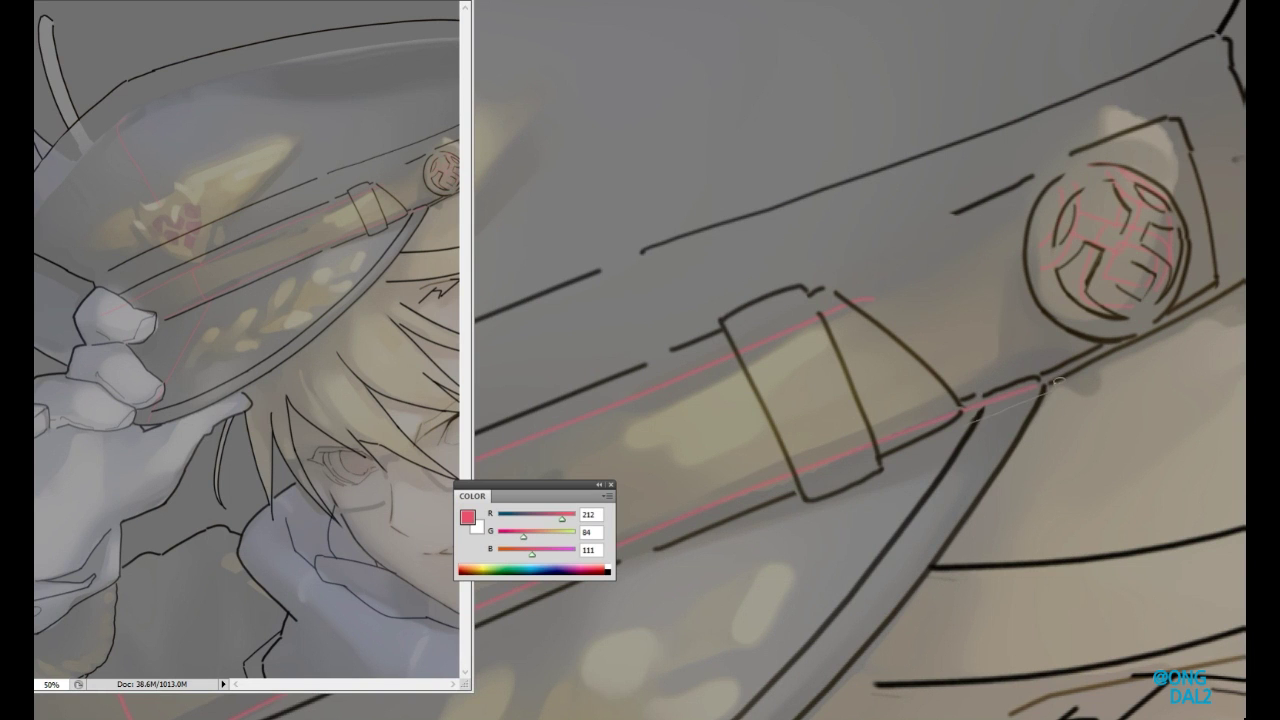
drag(915, 459, 998, 428)
scroll(998, 428, up, 2)
key(ctrl+d)
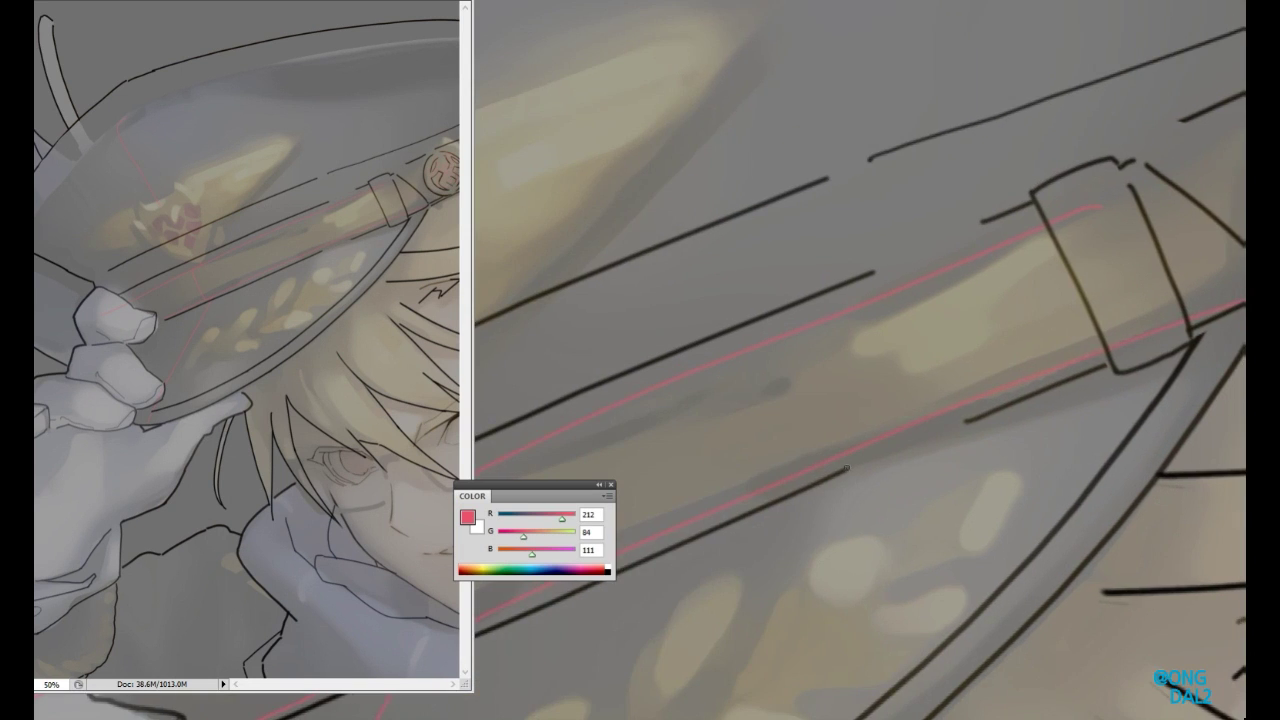
- Connect the strap's lower edge to the loop and double its upper edge with a closely spaced parallel line
scroll(921, 278, down, 2)
mouse_move(879, 311)
mouse_down()
mouse_move(811, 334)
mouse_move(792, 324)
mouse_up()
scroll(1154, 214, up, 2)
scroll(1154, 214, down, 2)
drag(1029, 309, 849, 417)
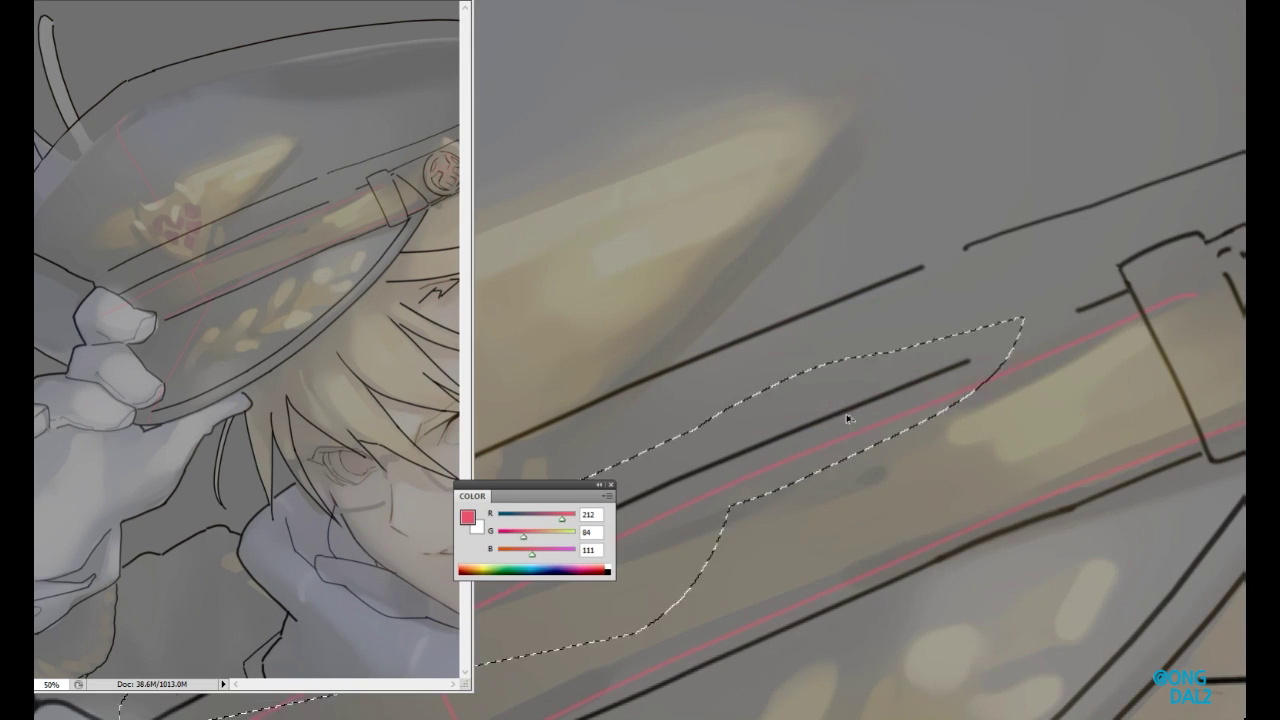
key(ctrl+d)
drag(1130, 280, 1053, 307)
scroll(1053, 307, down, 2)
scroll(818, 582, up, 3)
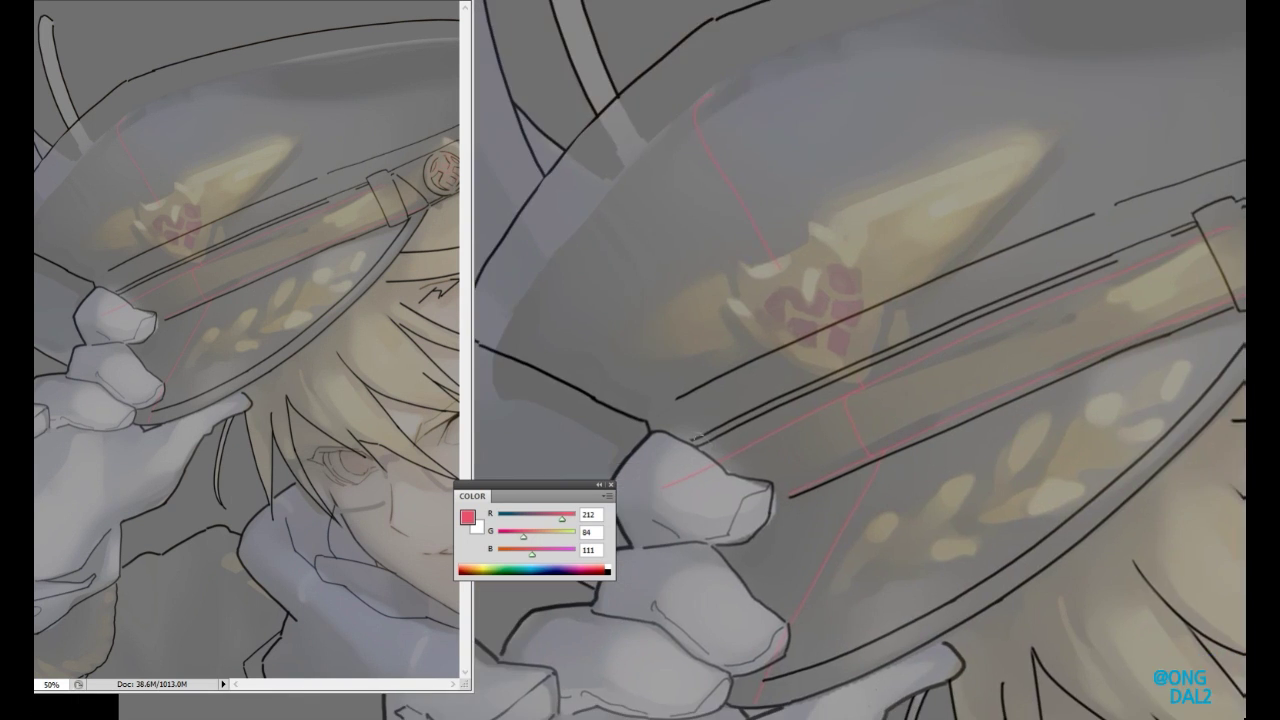
scroll(828, 580, down, 3)
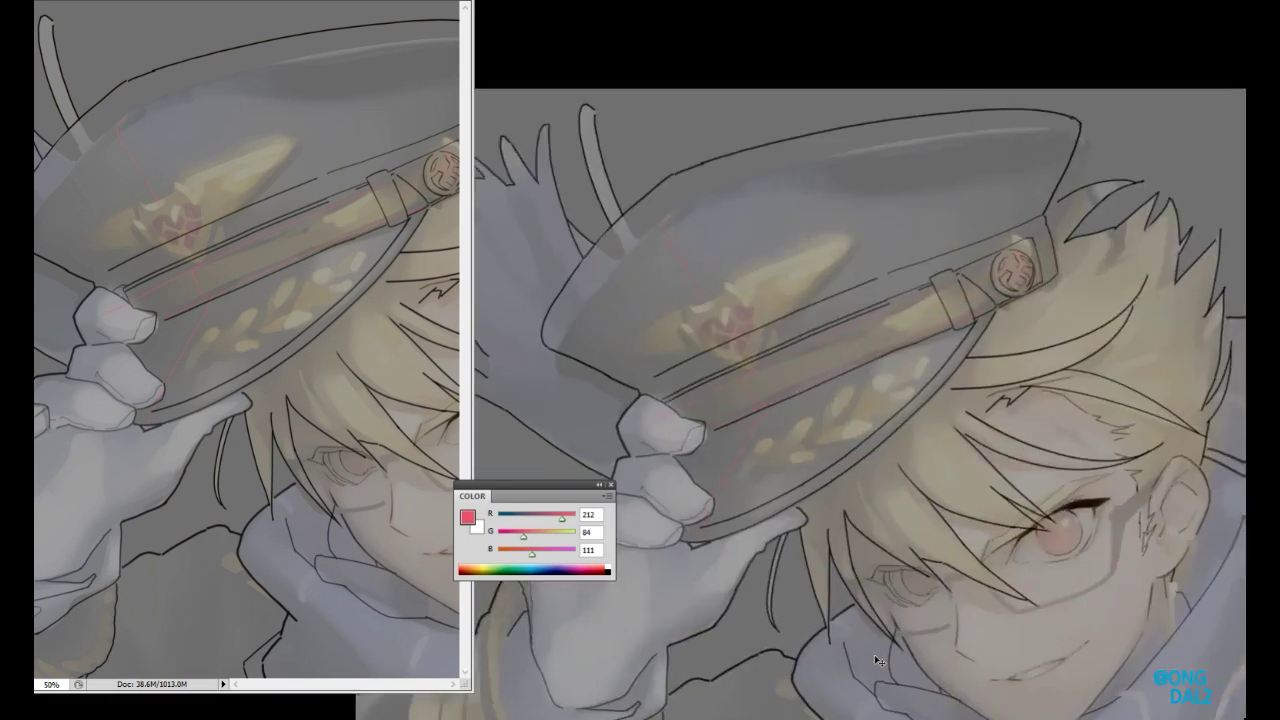
- Clear the pink guides from the hat and sketch a fresh pink centre line from the crown's edge to the badge
drag(1038, 595, 848, 330)
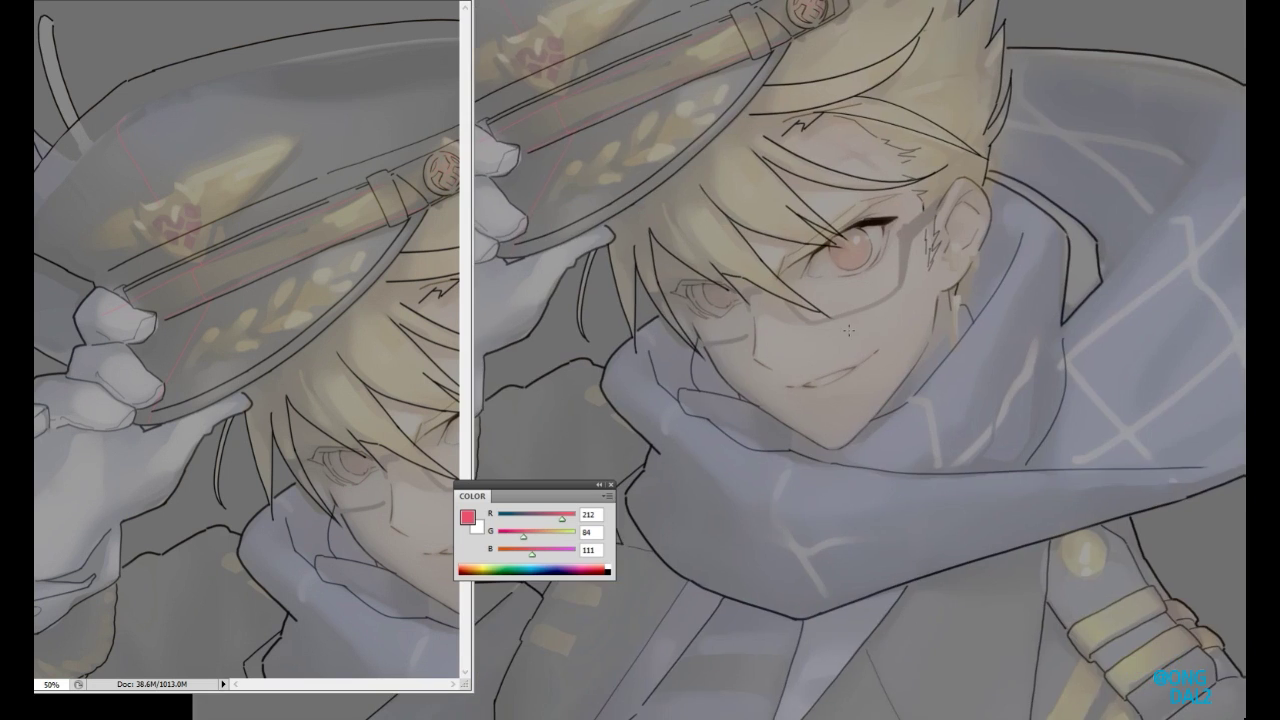
mouse_move(881, 317)
mouse_down()
mouse_move(979, 100)
mouse_move(940, 175)
mouse_move(948, 535)
mouse_up()
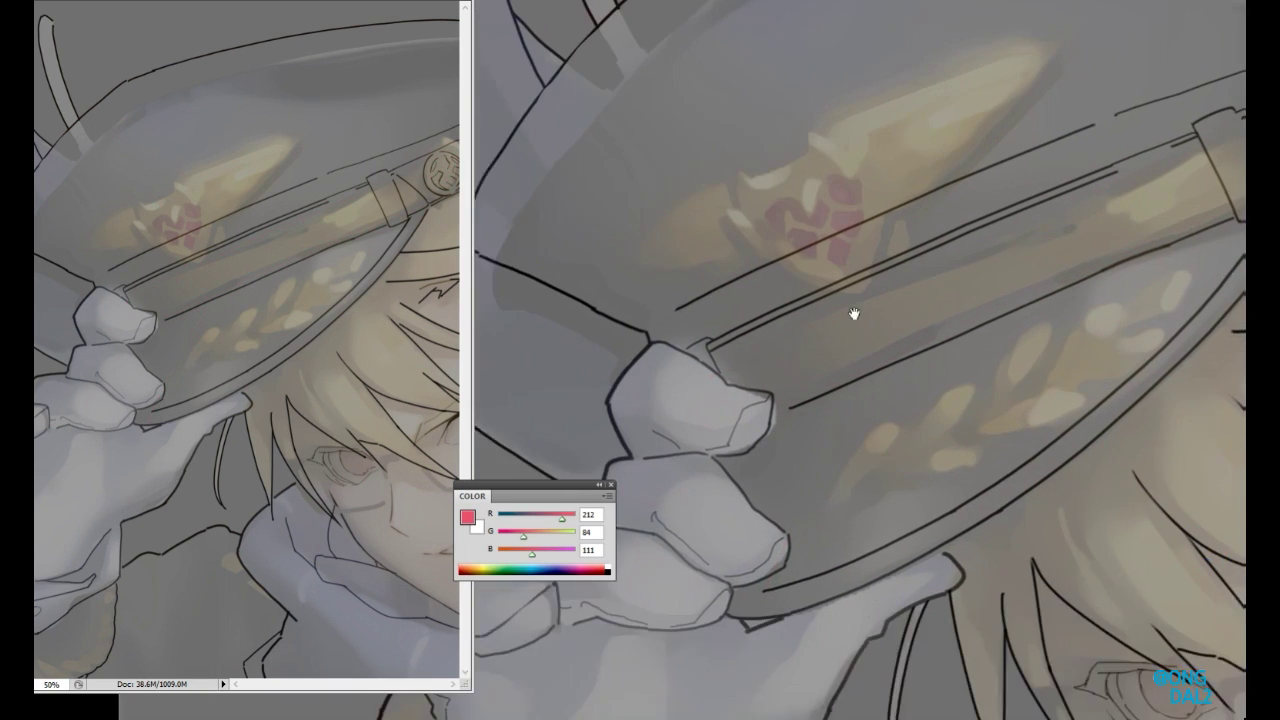
drag(854, 393, 857, 495)
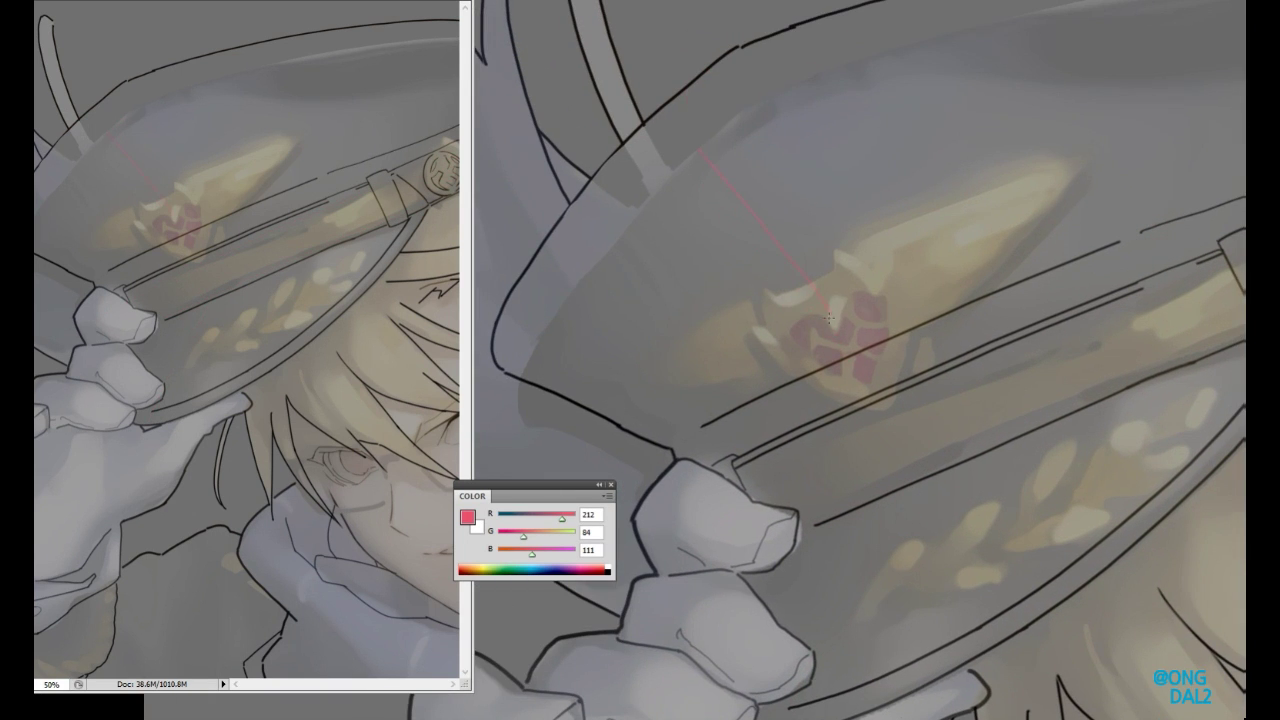
- Copy the inked emblem button from the hat and transform the copy to fit the shoulder strap's button
key(ctrl+minus)
scroll(806, 380, down, 3)
key(ctrl+plus)
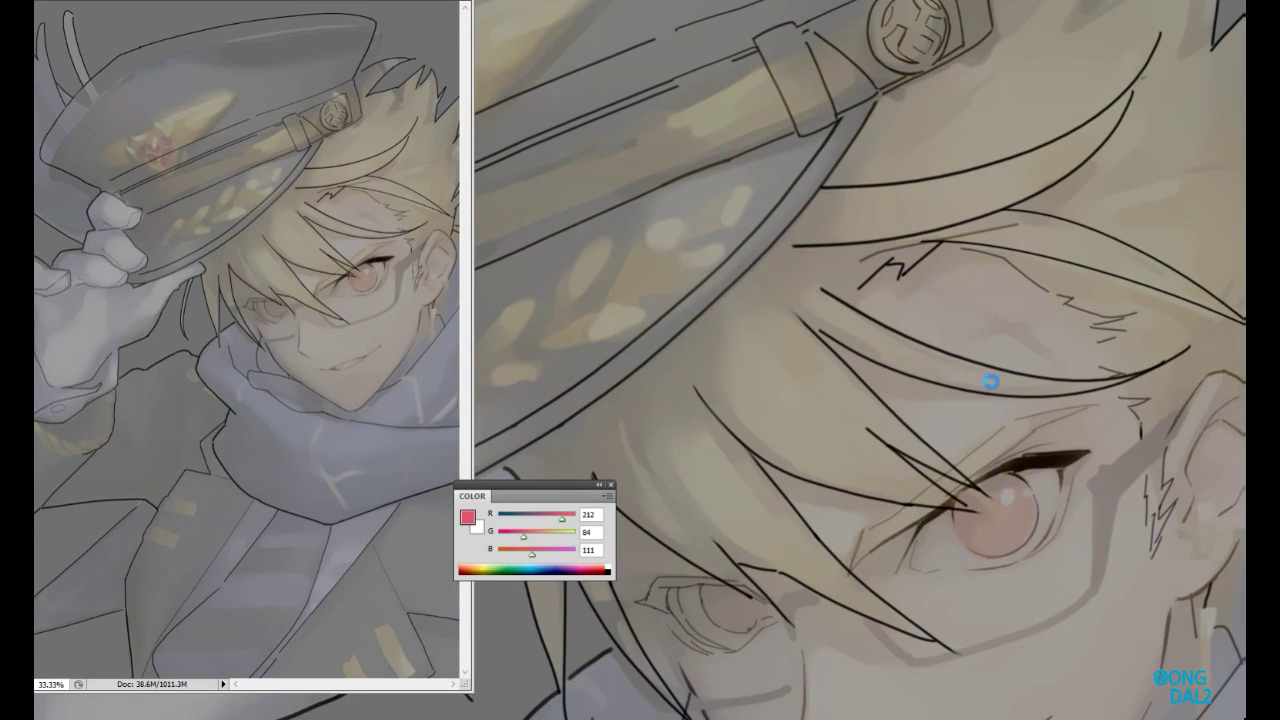
scroll(960, 380, up, 1)
key(ctrl+plus)
scroll(1113, 420, down, 2)
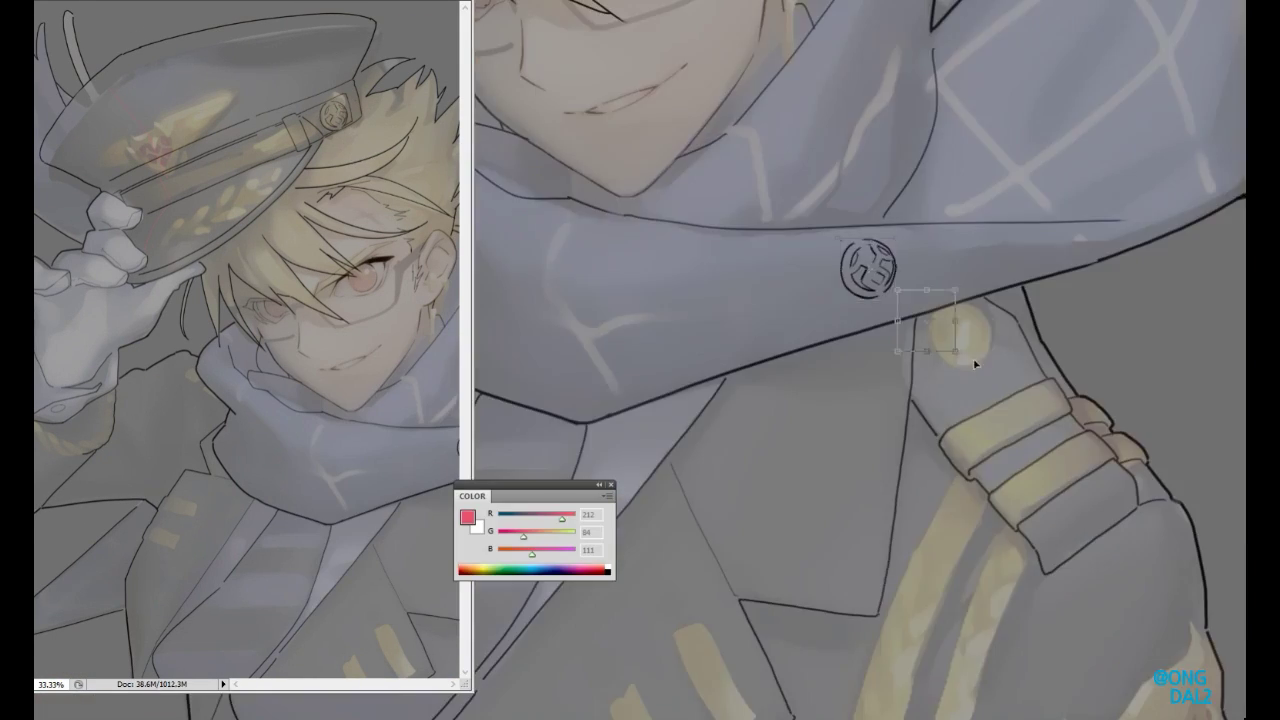
- Place copies of the emblem button on the shoulder strap and the jacket front, fitting each to its painted button
drag(364, 508, 274, 455)
key(ctrl+minus)
key(ctrl+minus)
drag(660, 615, 827, 497)
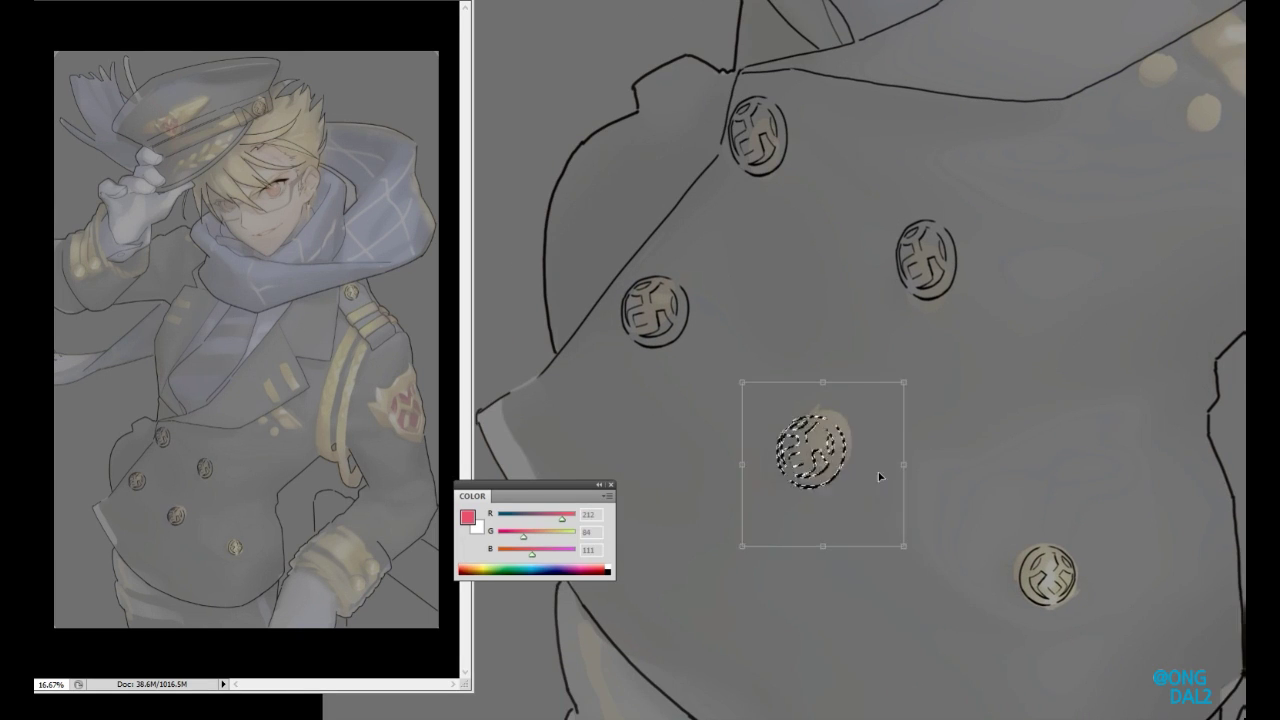
key(ctrl+d)
key(Return)
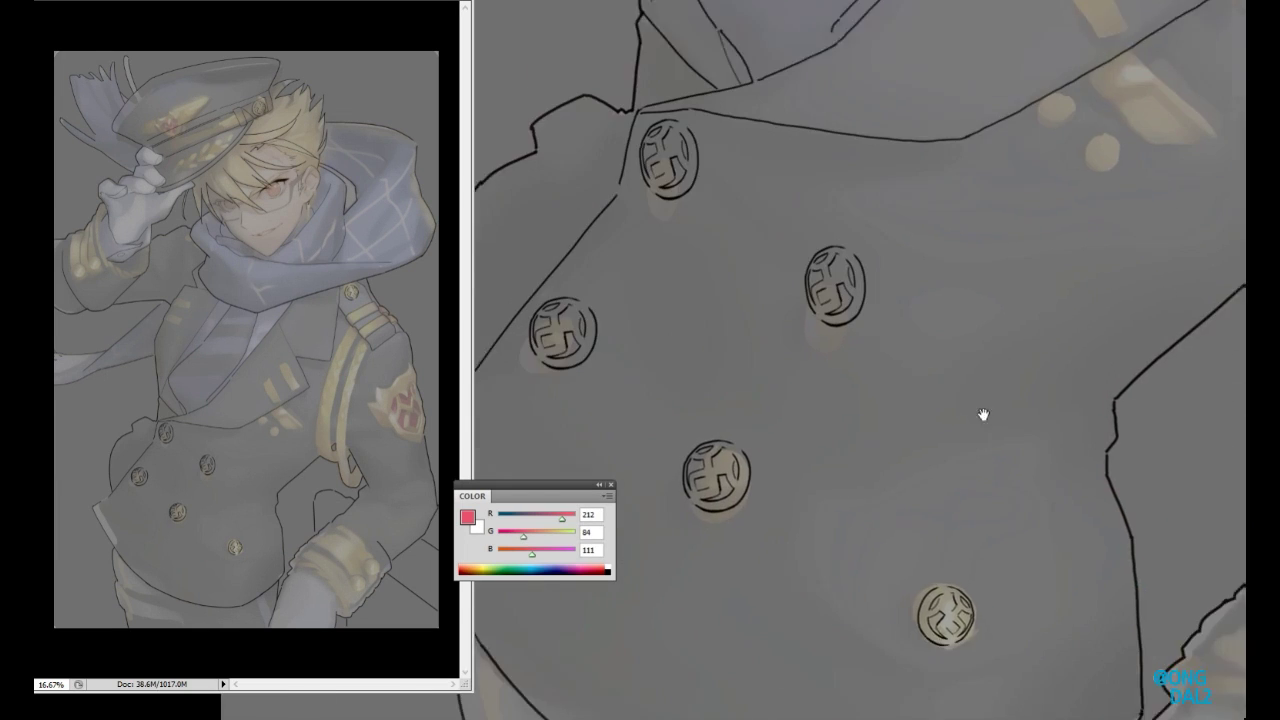
- Duplicate the emblem button onto both sleeve cuffs and transform each copy to fit the painted buttons there
drag(983, 417, 931, 334)
alt+drag(806, 294, 1110, 400)
key(ctrl+minus)
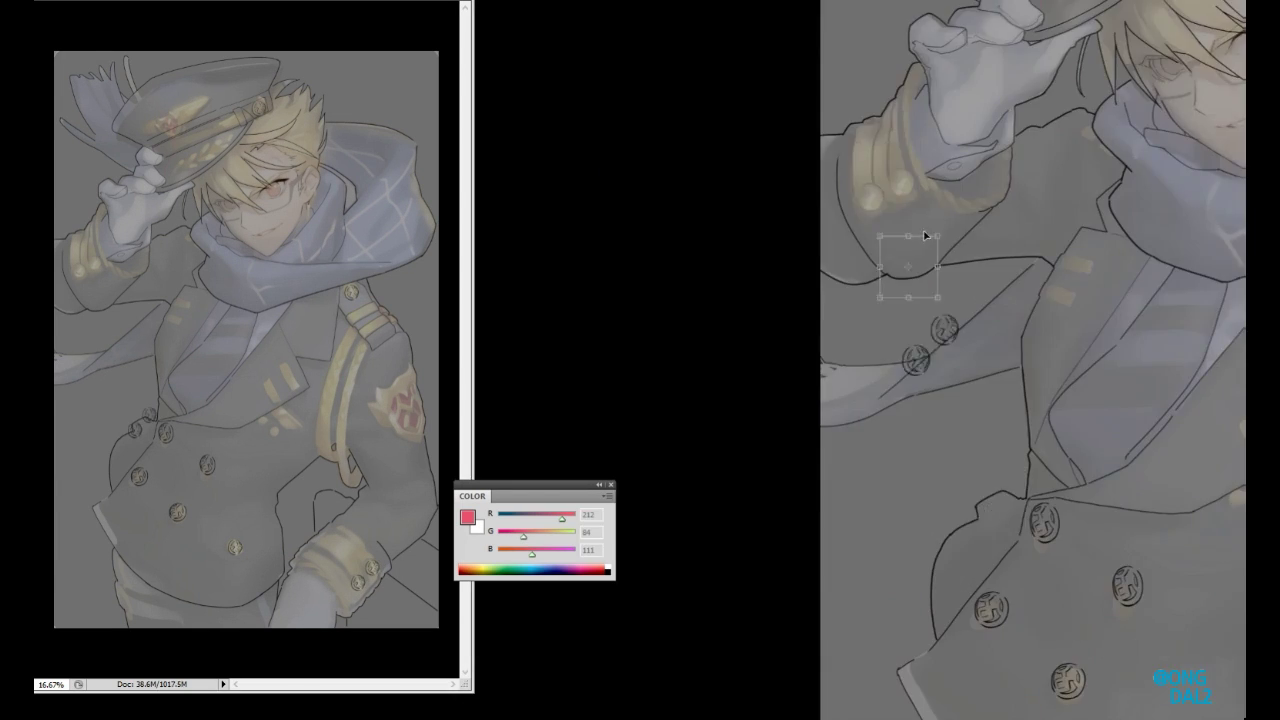
key(ctrl+t)
drag(1075, 400, 1095, 445)
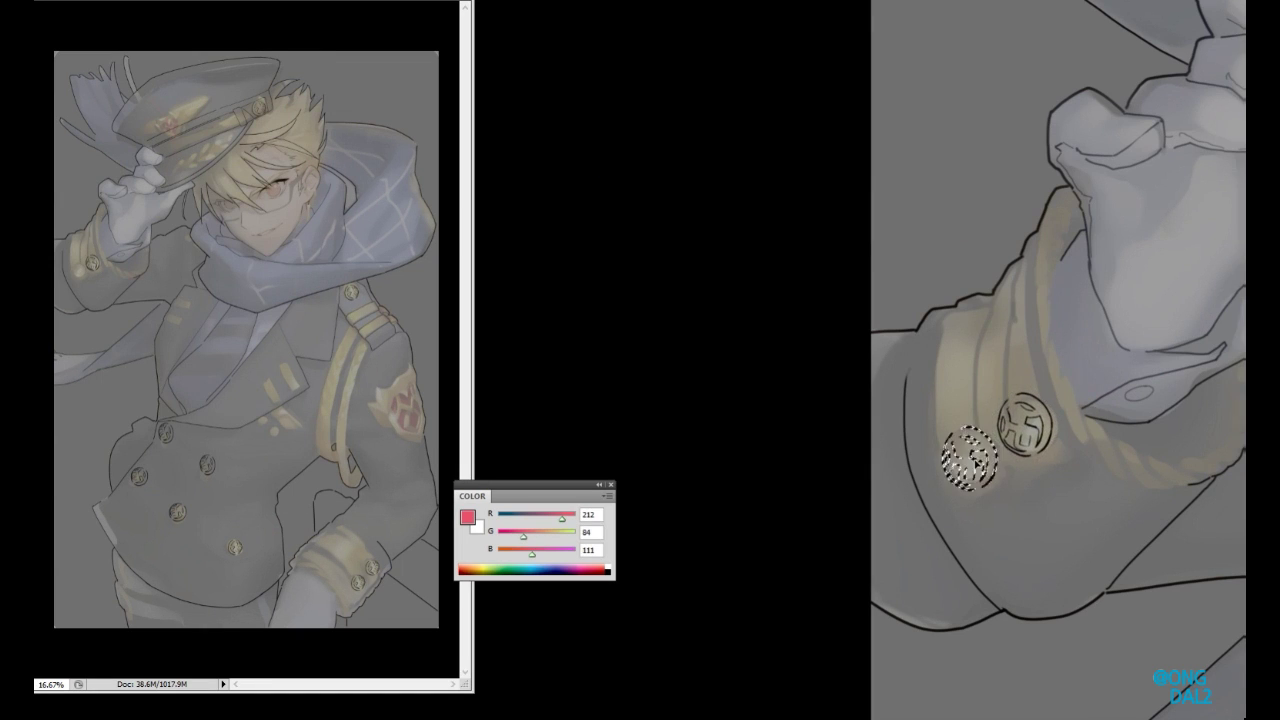
key(ctrl+d)
- Reset the drawing colour to black and ink the two pointed tips on the inner side of the sleeve crest
key(ctrl+minus)
key(ctrl+plus)
key(ctrl+plus)
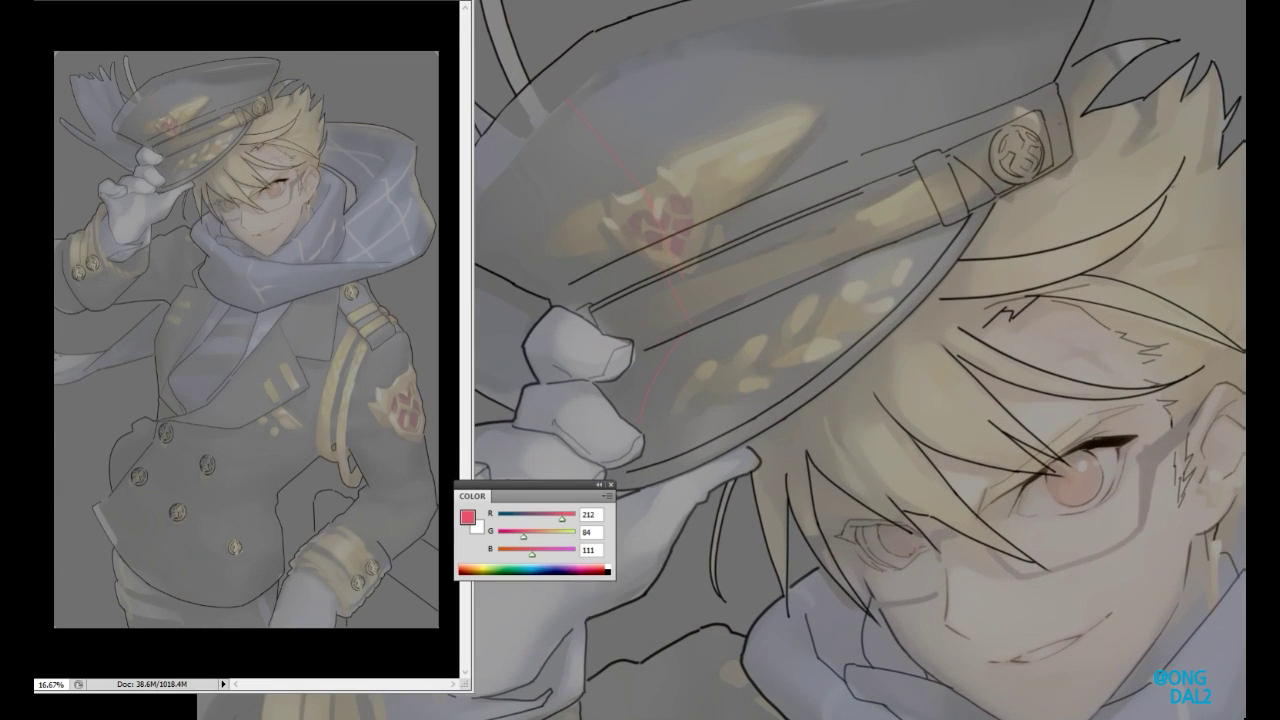
scroll(1024, 513, down, 6)
scroll(1024, 513, right, 3)
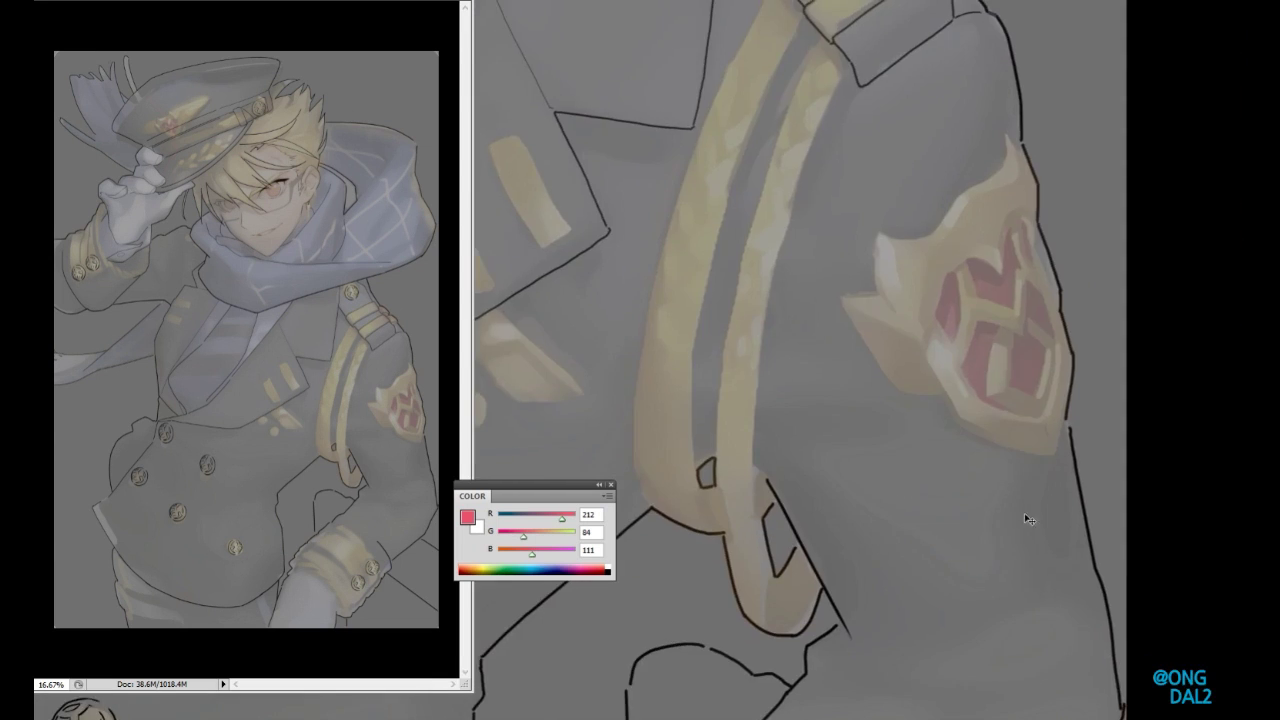
scroll(1012, 497, up, 8)
scroll(1012, 497, down, 8)
key(ctrl+plus)
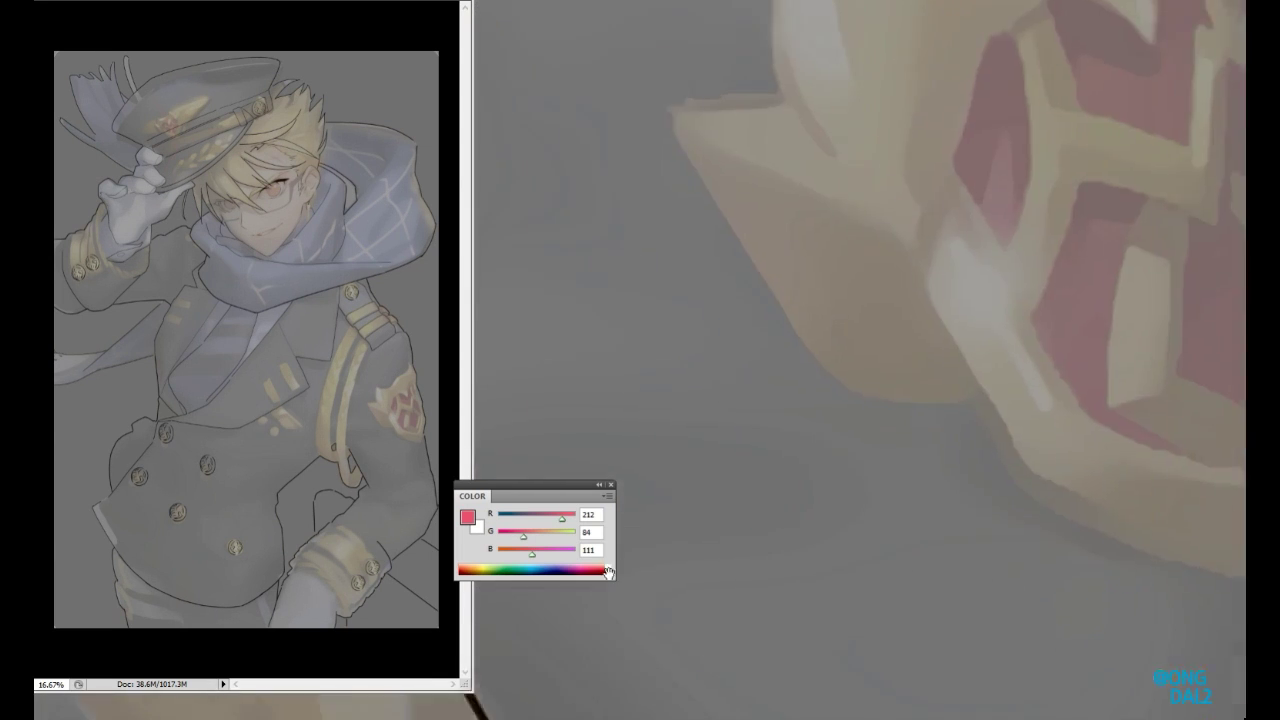
key(ctrl+minus)
key(d)
key(ctrl+plus)
mouse_move(863, 371)
mouse_down()
mouse_move(766, 371)
mouse_move(594, 272)
mouse_up()
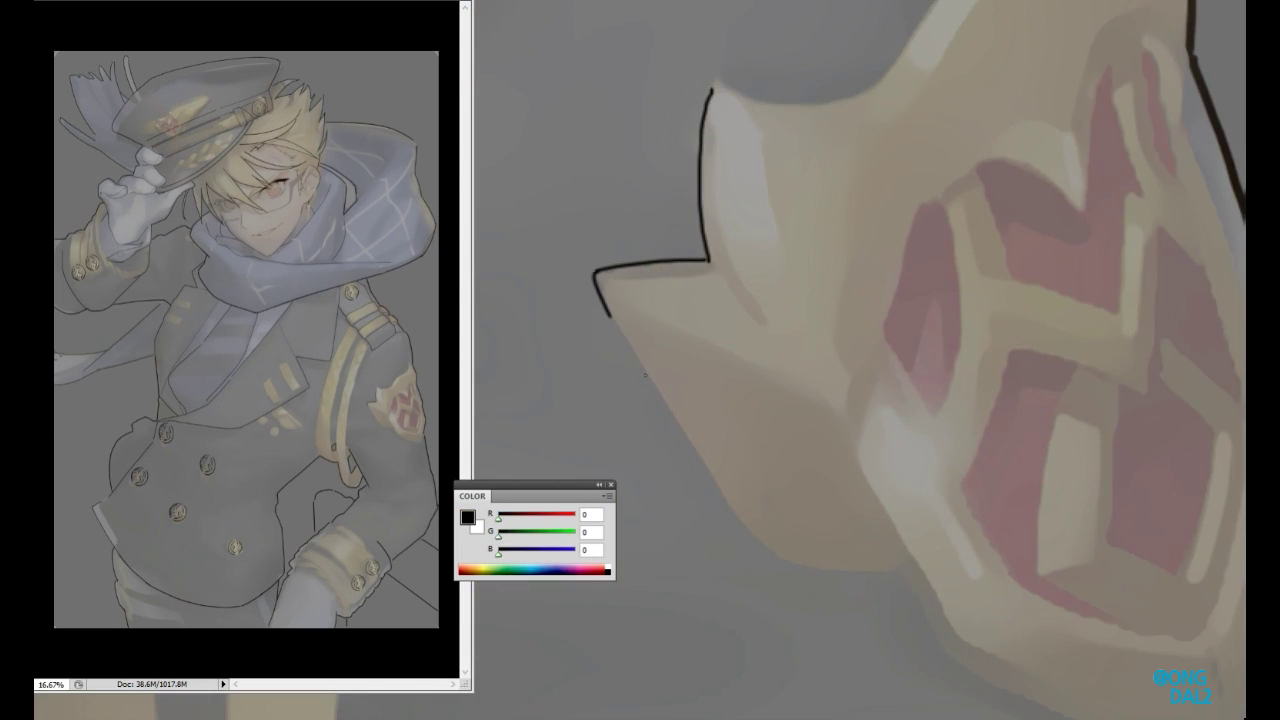
- Ink the lower edge of the sleeve crest's wing and continue the outline along the bottom of its shield
drag(800, 577, 768, 552)
drag(740, 522, 900, 567)
key(ctrl+minus)
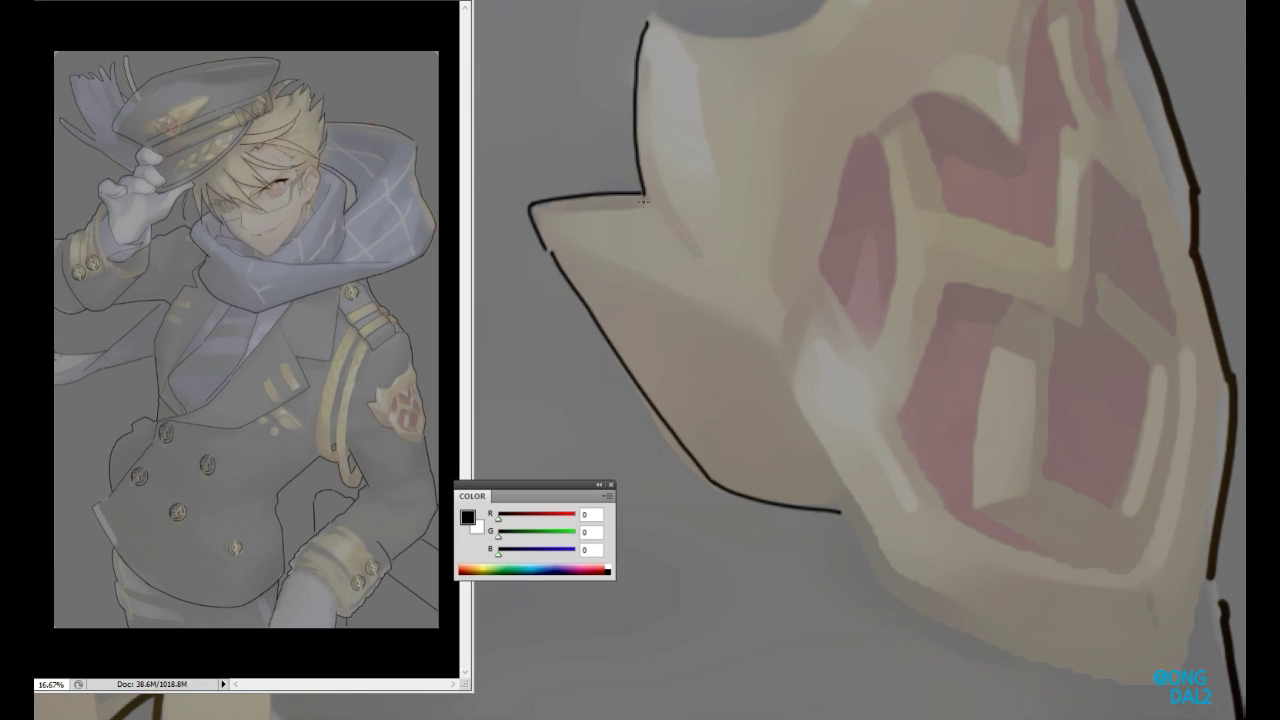
key(ctrl+plus)
mouse_move(937, 335)
mouse_down()
mouse_move(694, 126)
mouse_move(650, 160)
mouse_up()
key(ctrl+minus)
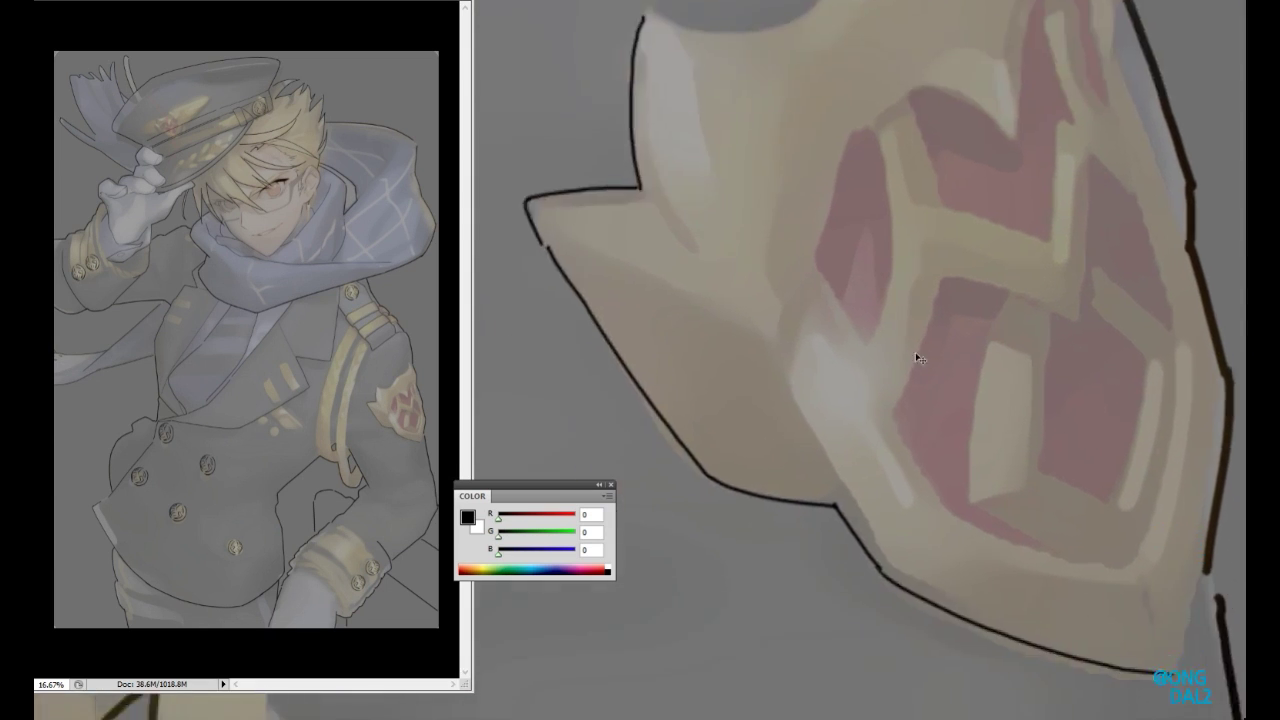
- Ink the sleeve crest's curved upper edge from its tall tip down to the notch beside the pointed wing
key(ctrl+plus)
key(ctrl+plus)
key(ctrl+minus)
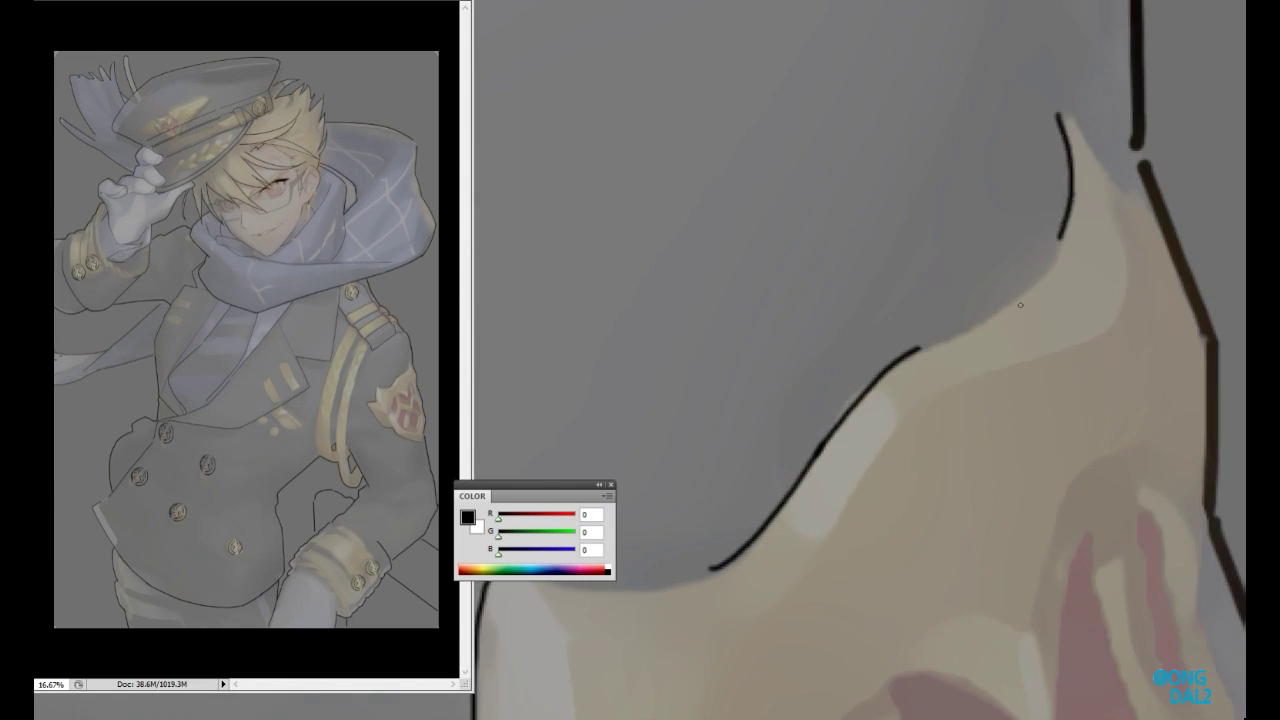
key(ctrl+plus)
key(ctrl+d)
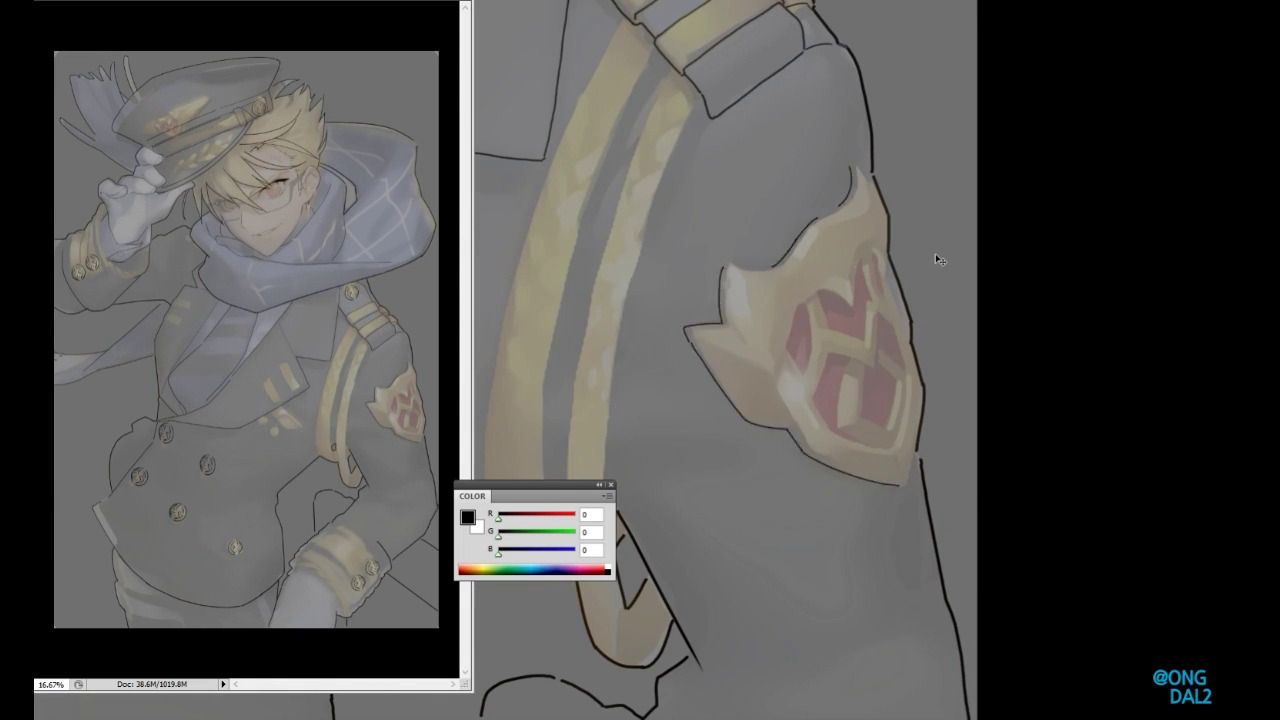
key(ctrl+plus)
scroll(221, 383, up, 1)
scroll(221, 383, up, 1)
drag(790, 355, 865, 366)
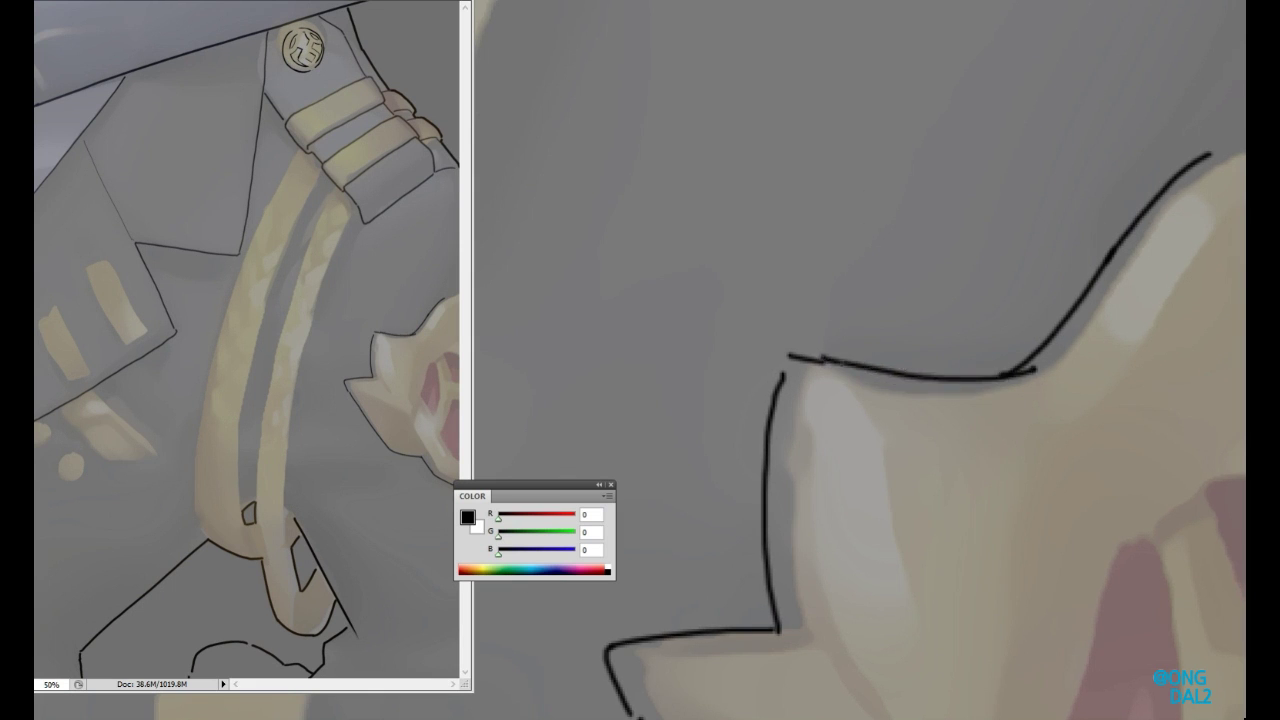
- Transform the line along the crest's upper edge so it fits the painted shape
drag(1010, 375, 960, 300)
key(ctrl+t)
drag(1050, 215, 1030, 230)
key(Return)
- Add a thinner parallel contour inside the crest's notched outline, selecting and shifting its segments to follow the edge
mouse_move(960, 300)
mouse_down()
mouse_move(977, 272)
mouse_move(900, 212)
mouse_move(1057, 371)
mouse_move(700, 300)
mouse_move(867, 396)
mouse_move(874, 334)
mouse_up()
scroll(300, 351, down, 3)
scroll(297, 351, up, 1)
scroll(297, 351, down, 1)
drag(760, 350, 914, 307)
drag(840, 150, 705, 318)
scroll(298, 471, up, 2)
mouse_move(900, 300)
mouse_down()
mouse_move(807, 351)
mouse_move(754, 268)
mouse_up()
mouse_move(884, 407)
mouse_down()
mouse_move(951, 374)
mouse_move(989, 200)
mouse_move(751, 158)
mouse_move(700, 250)
mouse_move(800, 300)
mouse_up()
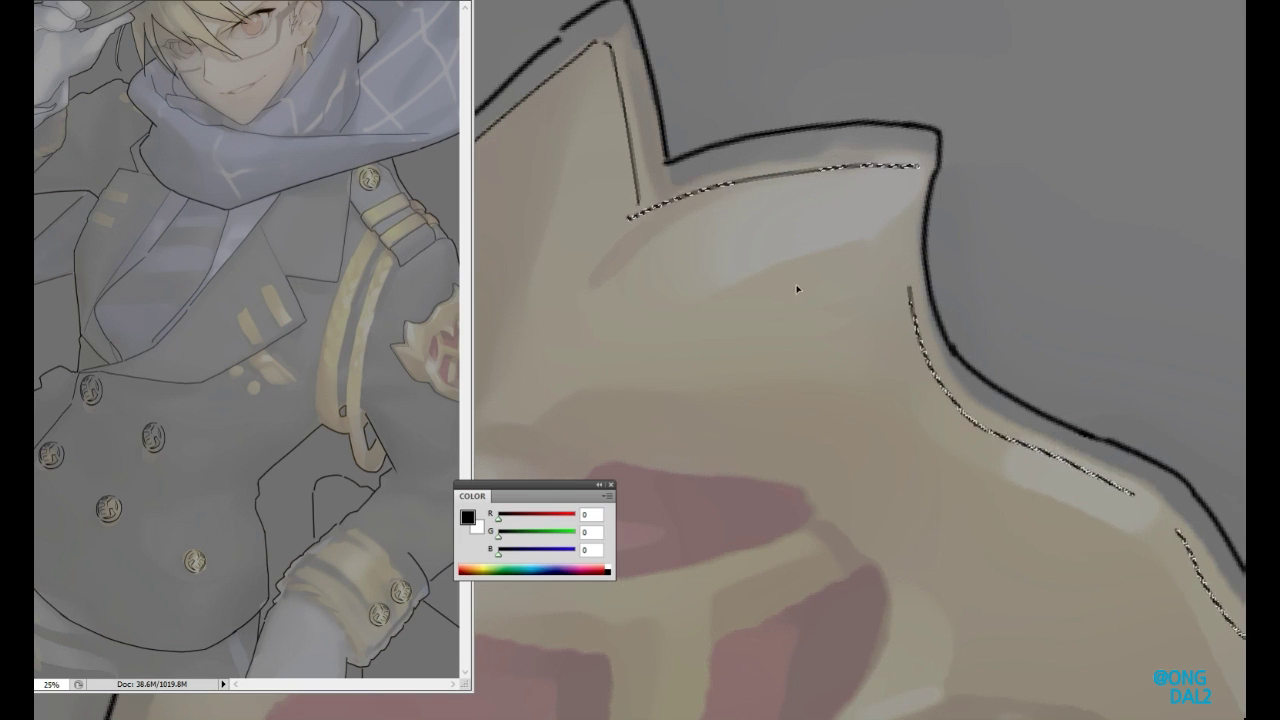
mouse_move(809, 266)
mouse_down()
mouse_move(912, 120)
mouse_move(770, 320)
mouse_move(834, 343)
mouse_up()
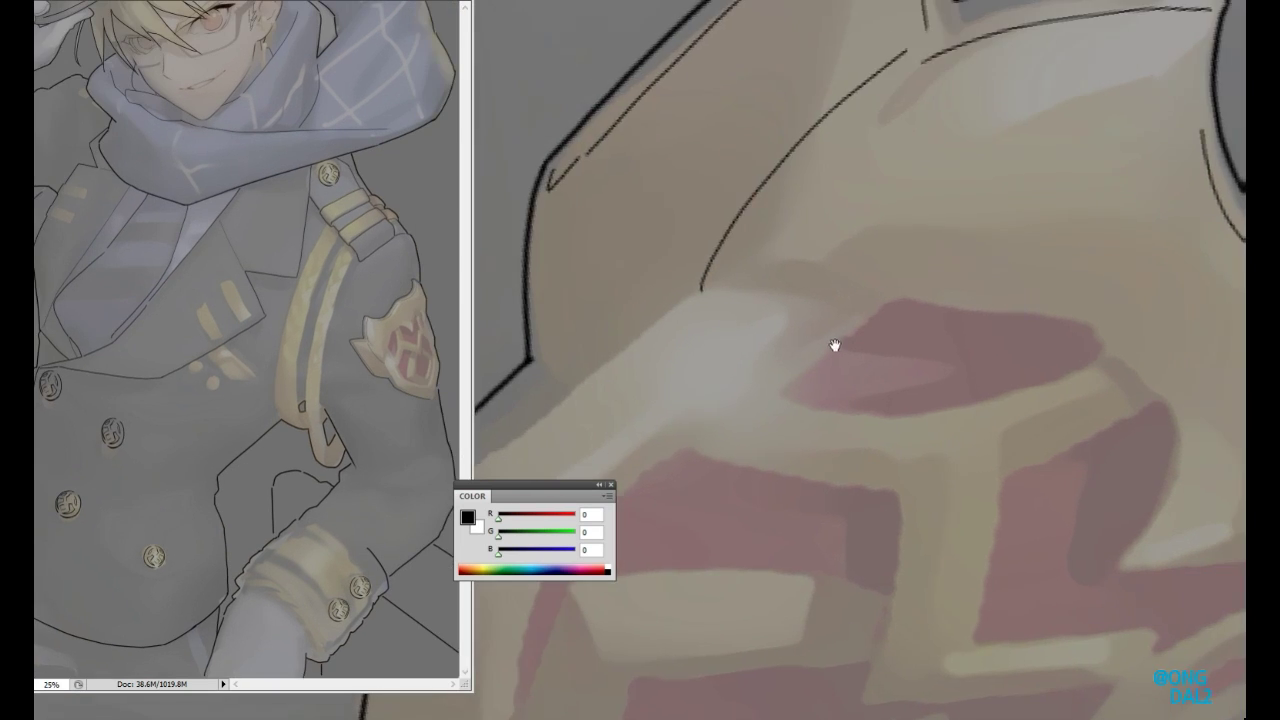
- Ink the wing's inner boundary on the crest and the slanted frame edge beside the red panels
mouse_move(700, 288)
mouse_down()
mouse_move(1057, 330)
mouse_move(950, 280)
mouse_move(900, 200)
mouse_up()
drag(900, 165, 1005, 252)
drag(1023, 458, 1009, 414)
drag(882, 400, 1008, 460)
drag(1008, 460, 1035, 332)
drag(1092, 372, 906, 194)
drag(717, 412, 680, 380)
drag(792, 266, 758, 412)
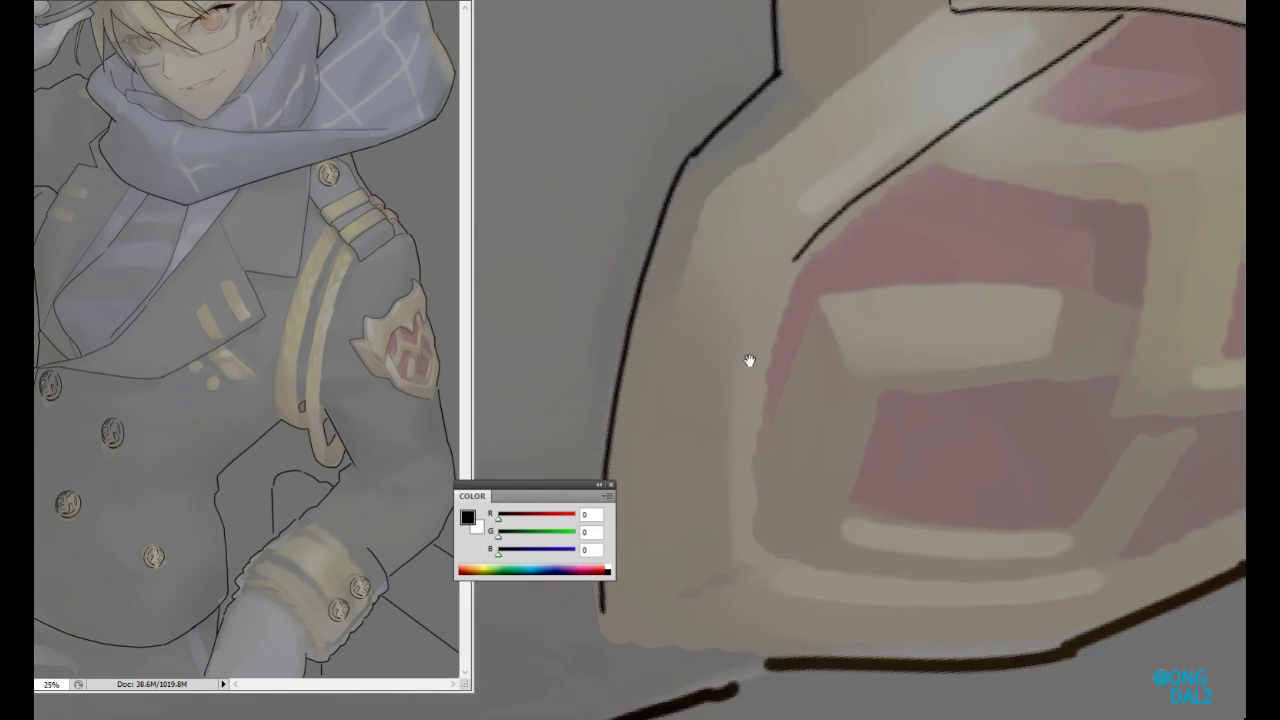
- Outline the upper red panels inside the crest's shield, including the curved top panel and the hooked panel
drag(806, 296, 756, 428)
mouse_move(815, 372)
mouse_down()
mouse_move(715, 372)
mouse_move(794, 343)
mouse_up()
drag(800, 400, 690, 300)
drag(676, 298, 998, 266)
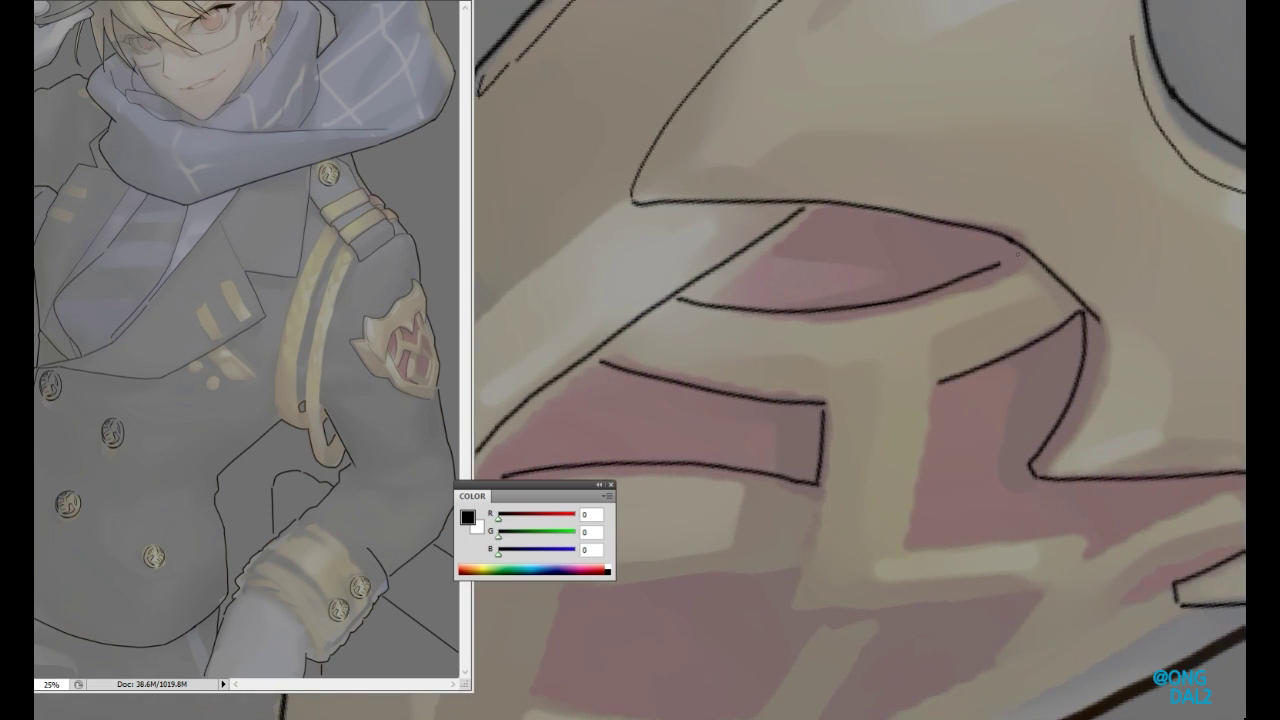
drag(945, 394, 945, 264)
mouse_move(971, 412)
mouse_down()
mouse_move(876, 362)
mouse_move(900, 300)
mouse_move(1058, 278)
mouse_move(1105, 220)
mouse_up()
mouse_move(1105, 220)
mouse_down()
mouse_move(1000, 300)
mouse_move(1146, 326)
mouse_up()
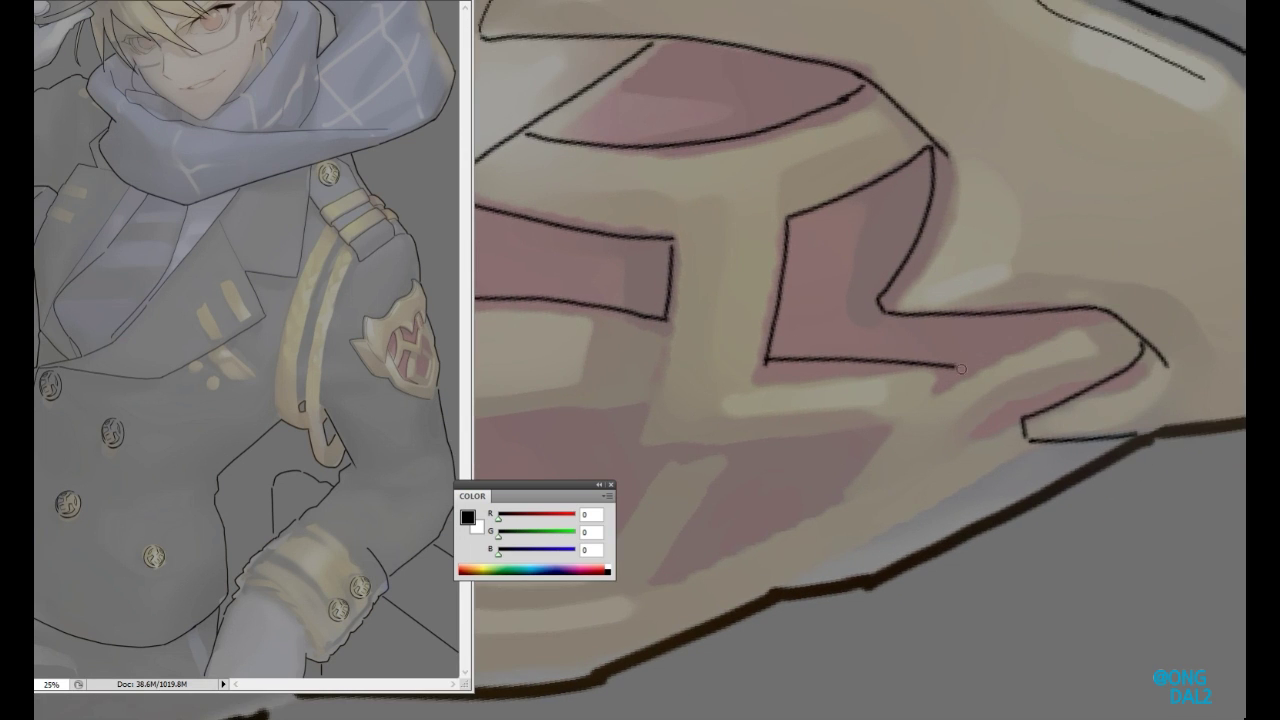
- Close the base of the hooked red panel, then lasso its bottom line and transform it to meet the corner
mouse_move(925, 355)
mouse_down()
mouse_move(1071, 471)
mouse_move(1000, 330)
mouse_up()
drag(1160, 260, 890, 400)
mouse_move(880, 230)
mouse_down()
mouse_move(886, 358)
mouse_move(1000, 420)
mouse_up()
key(l)
drag(952, 298, 955, 300)
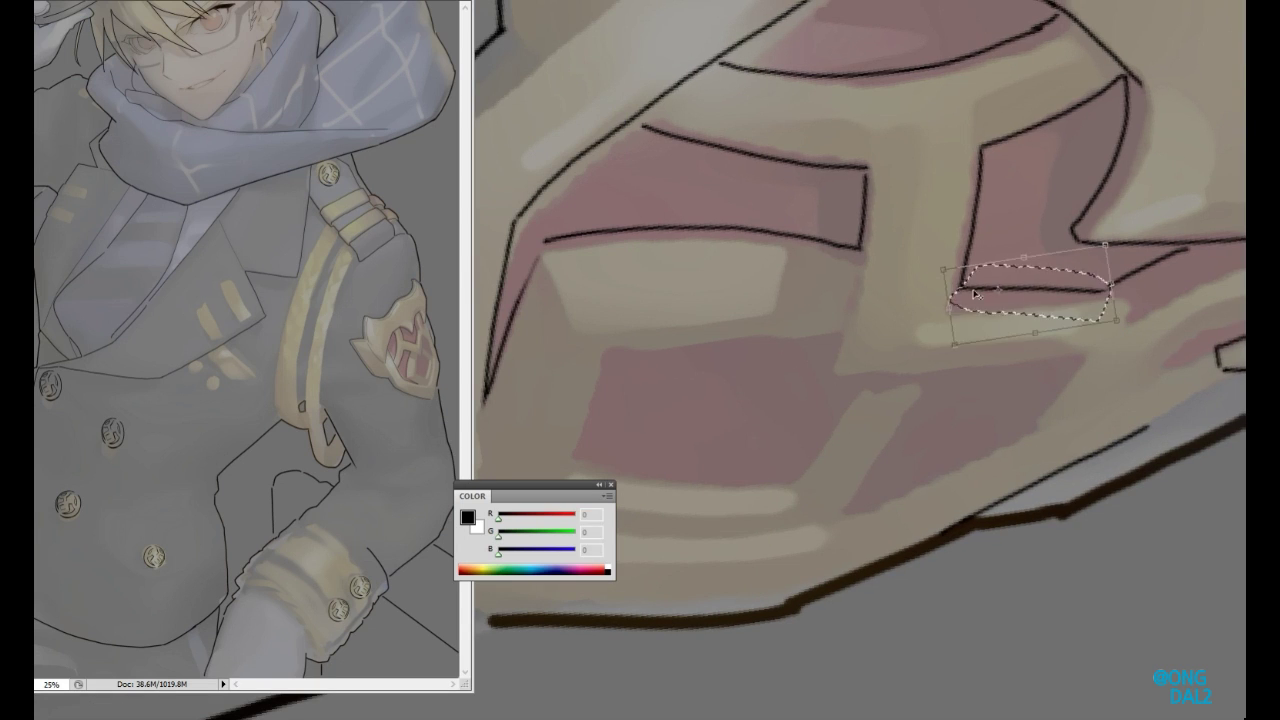
key(ctrl+Down)
key(ctrl+Down)
key(ctrl+Down)
key(ctrl+d)
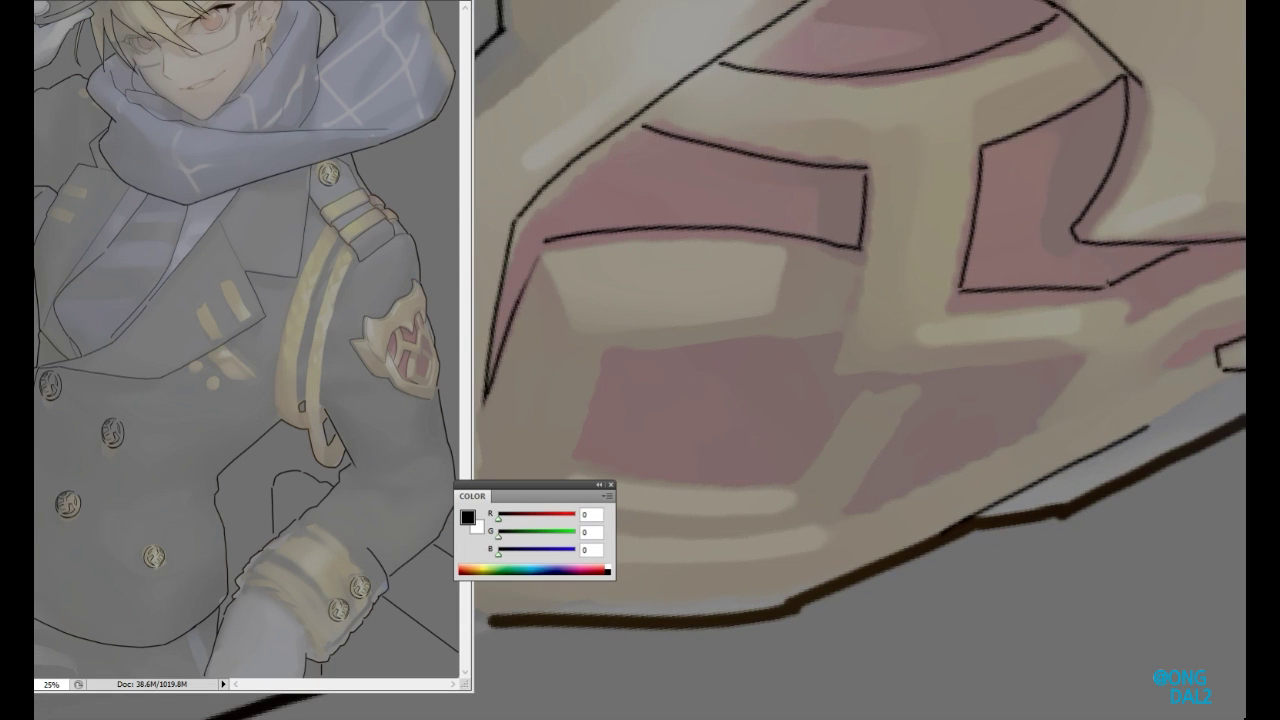
- Ink the lower edge of the crest's zigzag band and outline the slanted red panel beneath it
drag(830, 340, 865, 325)
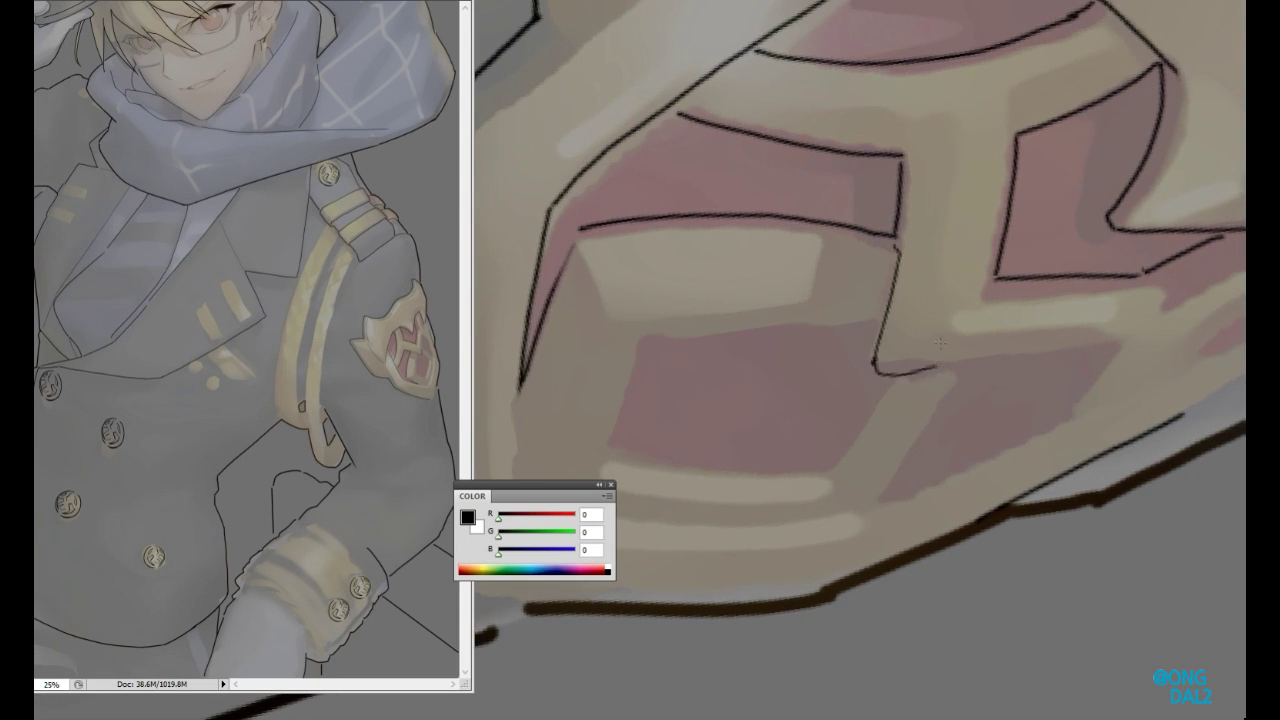
mouse_move(1105, 332)
mouse_down()
mouse_move(1025, 395)
mouse_move(995, 444)
mouse_up()
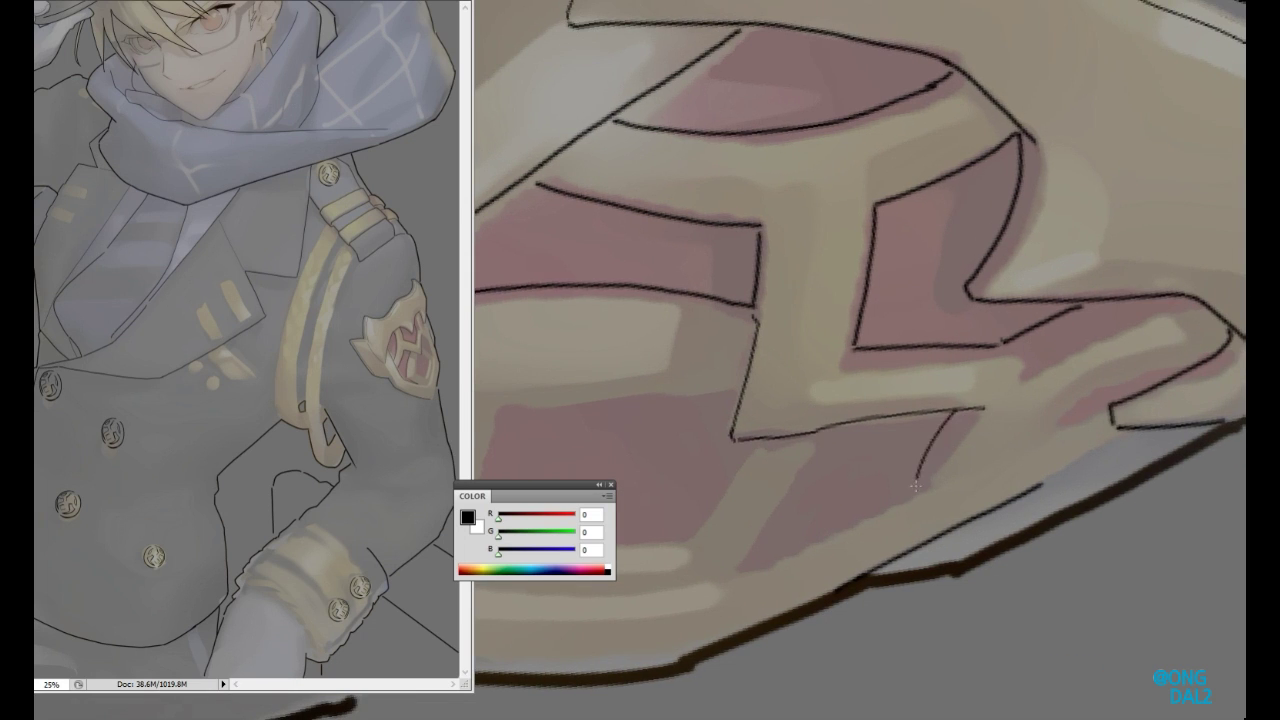
drag(948, 408, 918, 484)
scroll(1078, 398, down, 1)
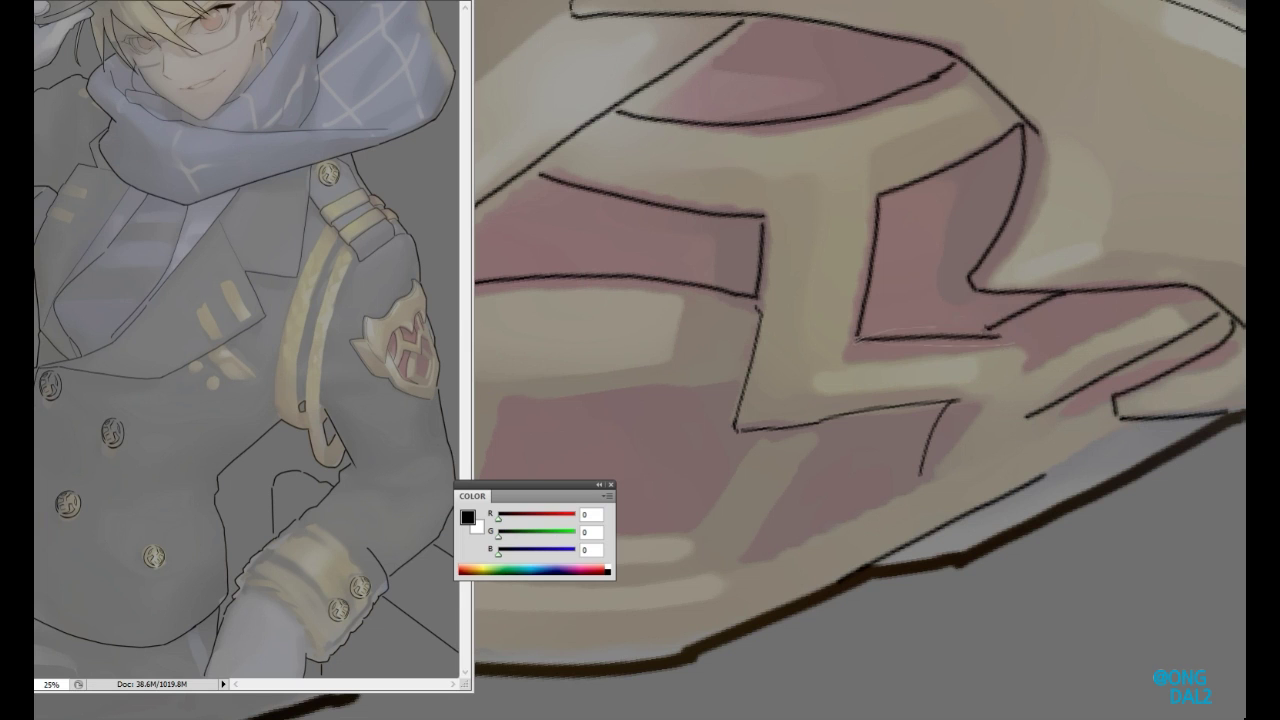
drag(957, 434, 1010, 472)
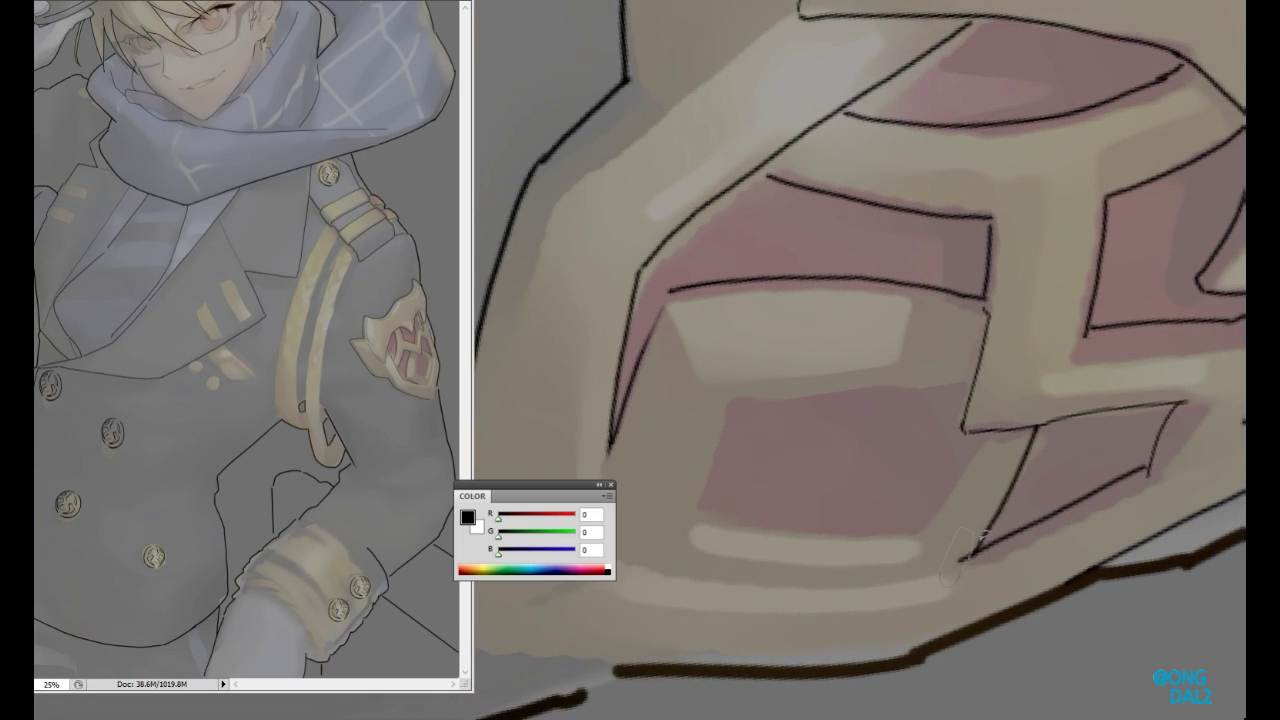
drag(960, 545, 1060, 500)
- Outline the lower red panel and the shield's inner border, and double the panel's edges with thin parallel lines
drag(700, 485, 712, 453)
mouse_move(707, 508)
mouse_down()
mouse_move(752, 524)
mouse_move(797, 425)
mouse_up()
mouse_move(850, 332)
mouse_down()
mouse_move(822, 462)
mouse_move(1034, 442)
mouse_move(1080, 312)
mouse_up()
key(ctrl+z)
drag(879, 467, 889, 479)
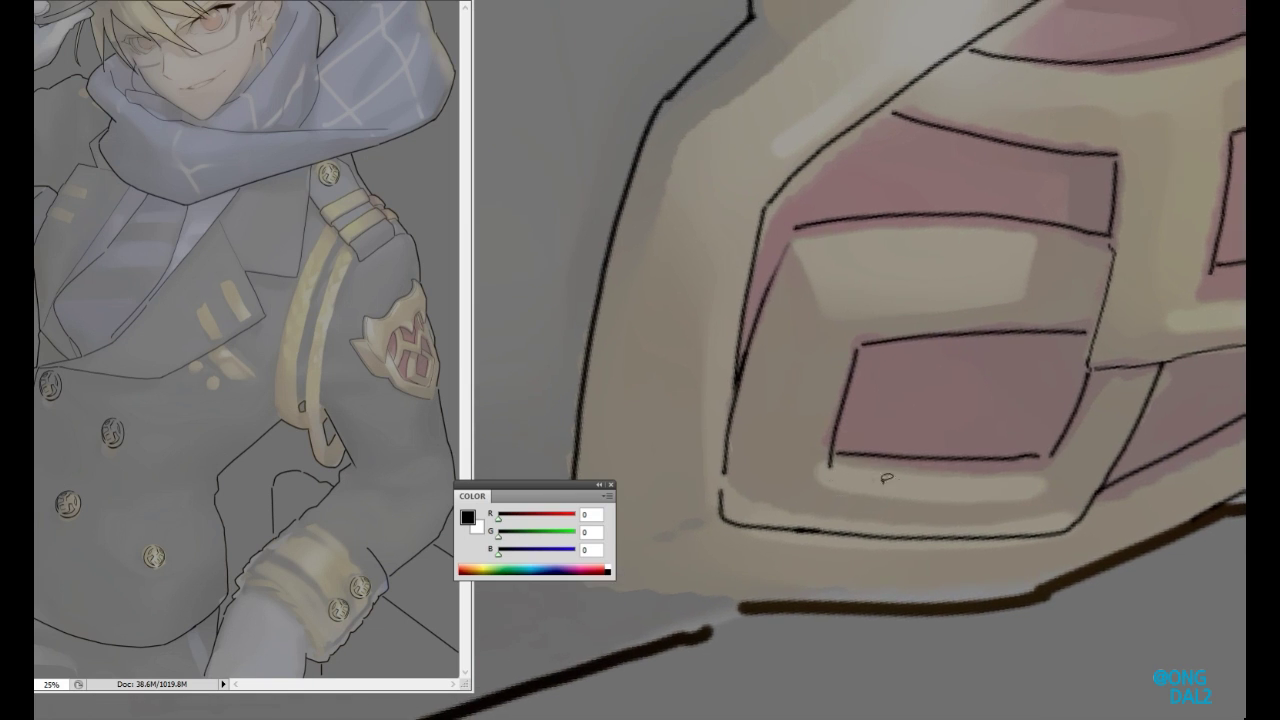
drag(1098, 368, 1048, 484)
drag(882, 328, 906, 385)
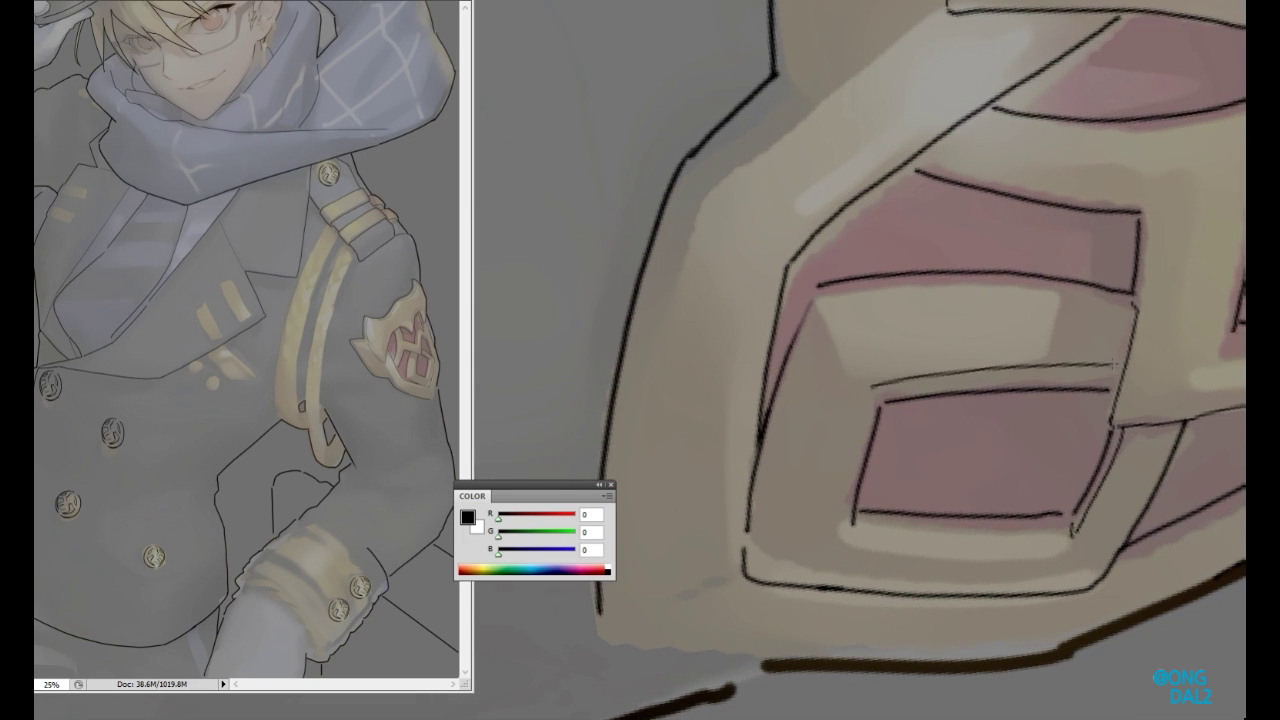
drag(794, 327, 824, 374)
- Set the colour to red (R 186, G 0, B 0) and sketch the winged badge's outline on the hat
alt+click(785, 370)
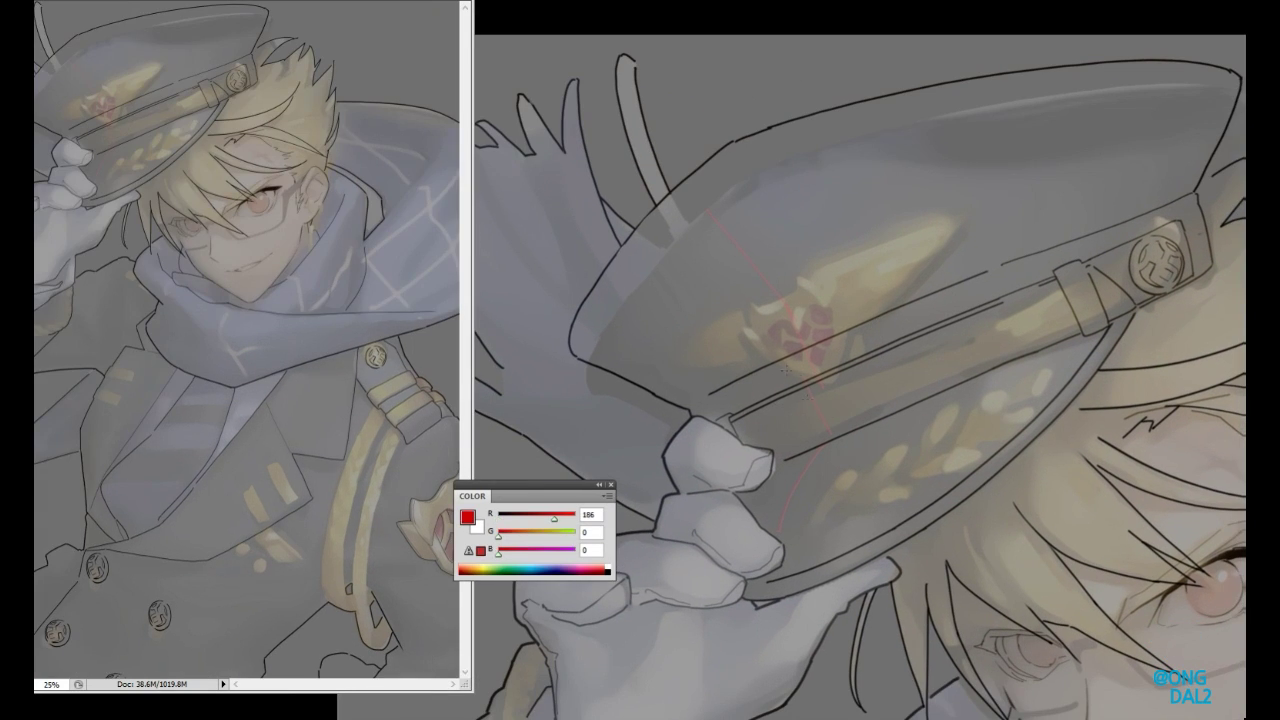
drag(824, 343, 810, 302)
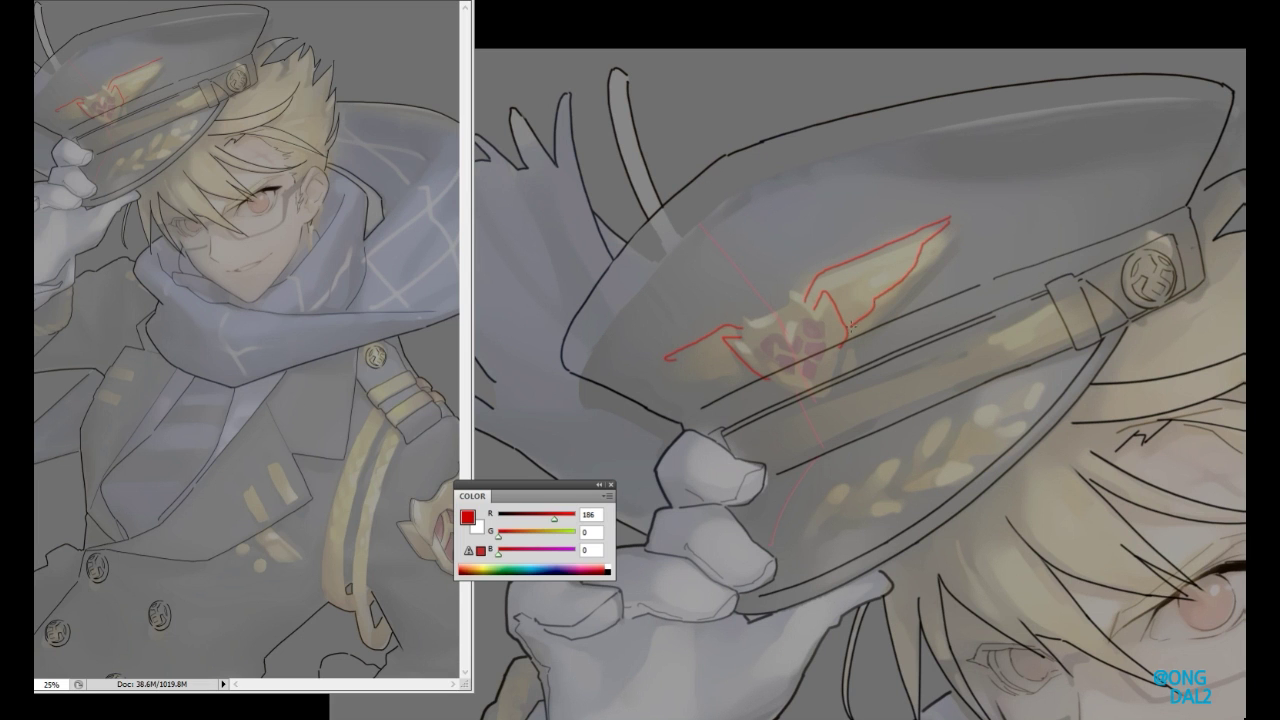
drag(755, 368, 1009, 243)
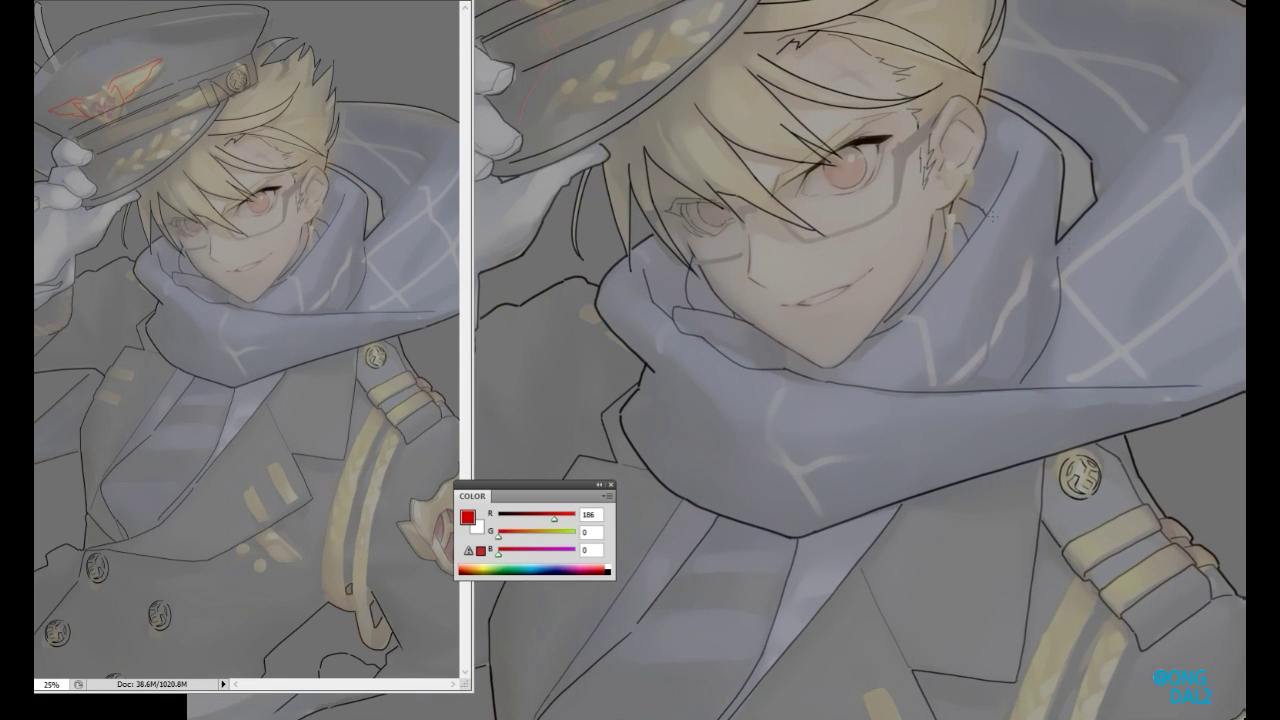
- Draw the strap on the raised arm's shoulder and the sleeve seam running down to the underarm
drag(955, 255, 776, 306)
drag(812, 356, 722, 246)
key(ctrl+0)
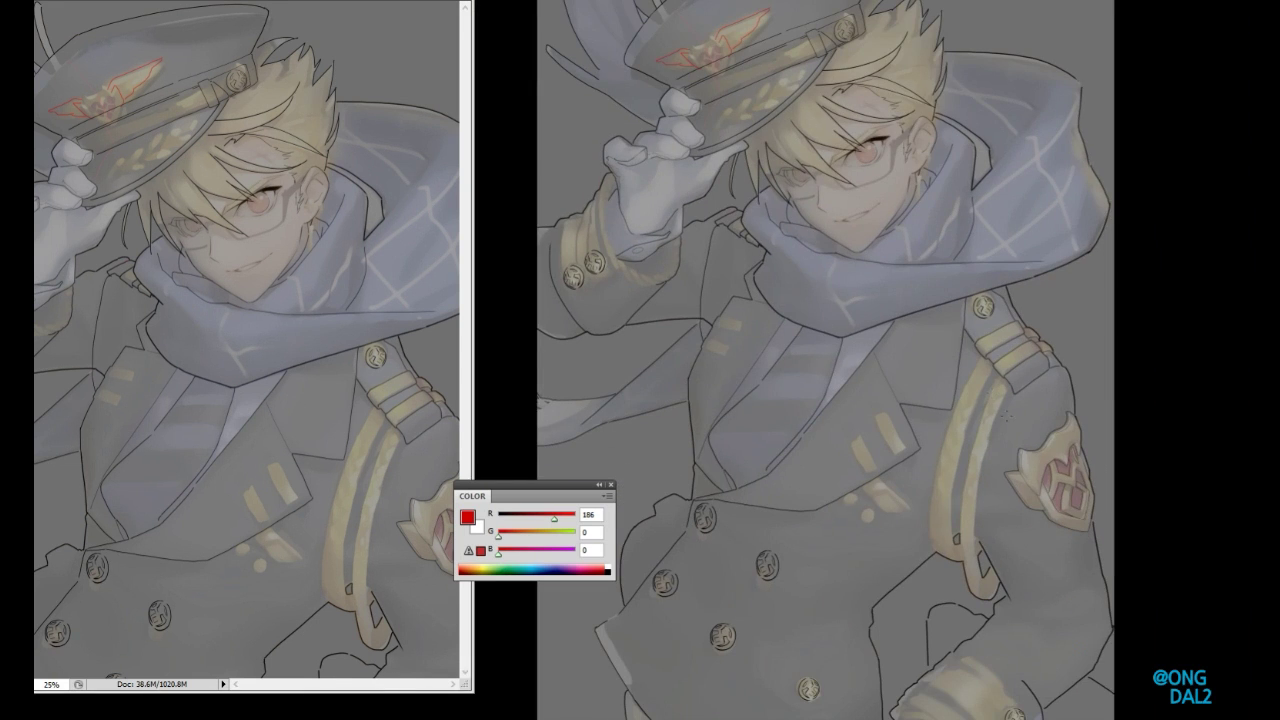
drag(975, 521, 915, 320)
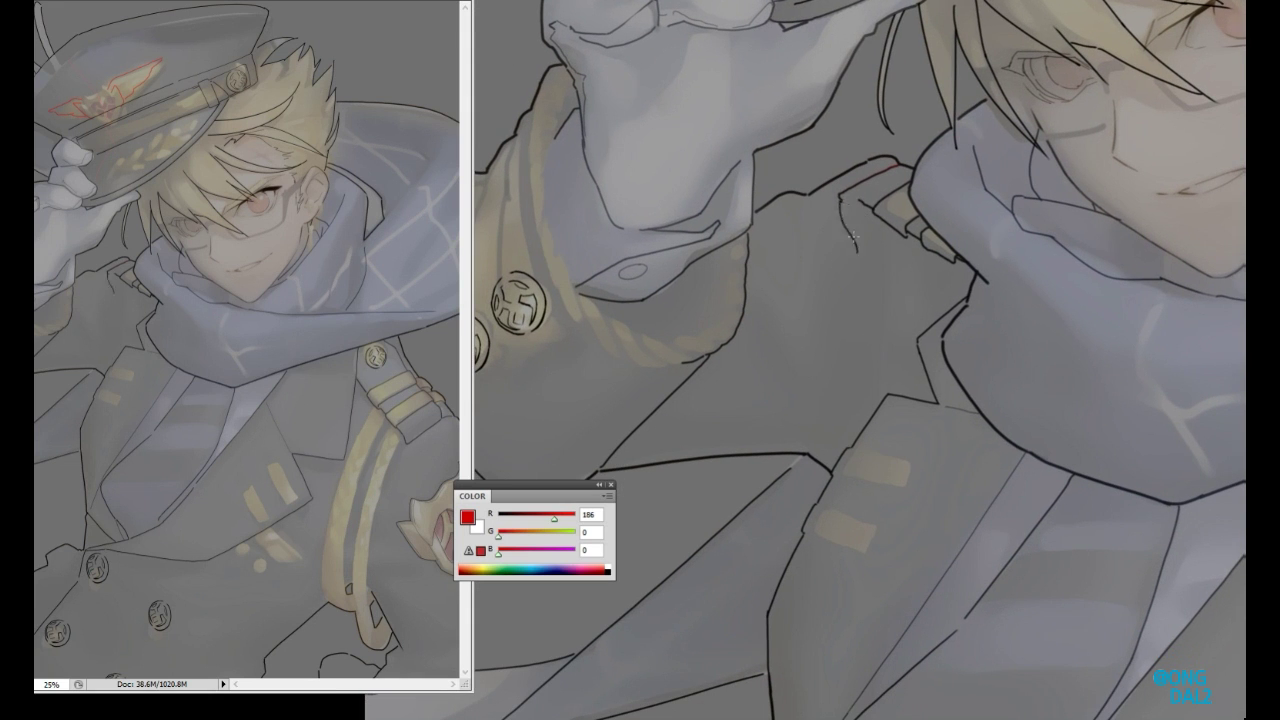
drag(748, 506, 887, 238)
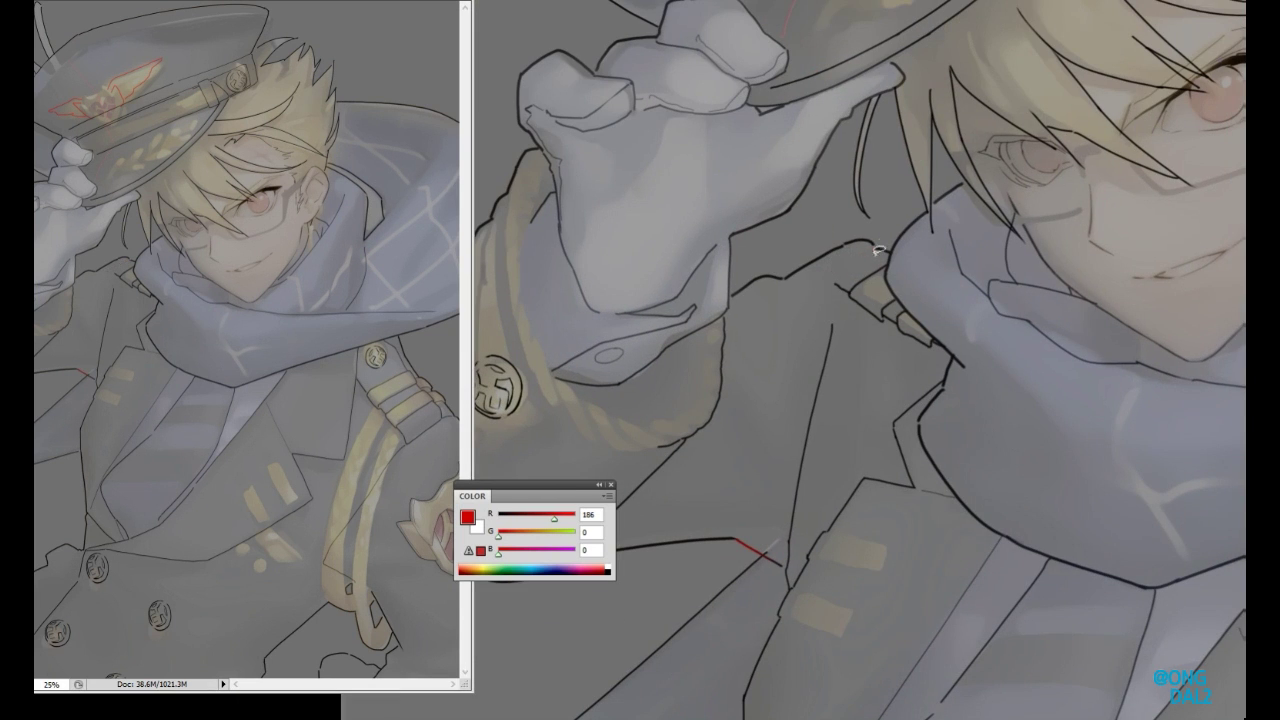
drag(833, 314, 690, 400)
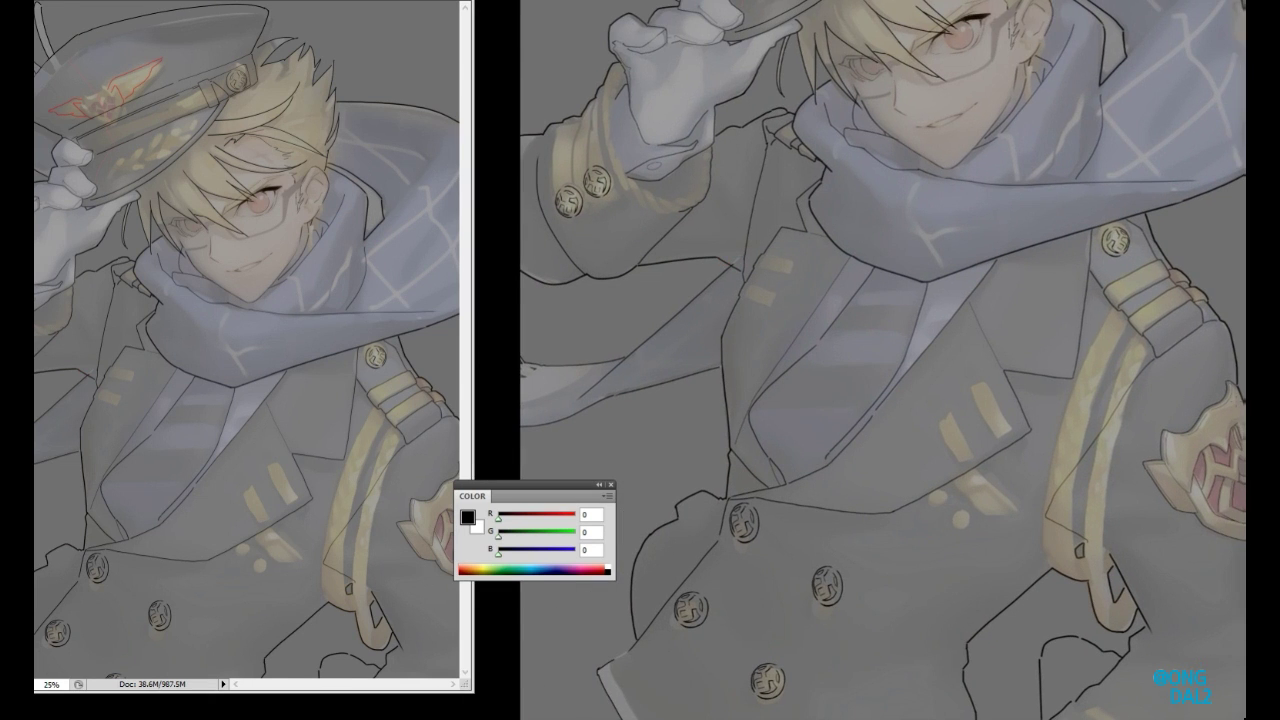
- Ink the coat's edge line across the braided shoulder cords and extend the waist outline towards it
scroll(877, 360, down, 3)
right_click(1010, 320)
mouse_move(1010, 320)
mouse_down()
mouse_move(960, 340)
mouse_move(913, 335)
mouse_move(923, 409)
mouse_move(886, 509)
mouse_move(958, 446)
mouse_move(1020, 323)
mouse_up()
scroll(1020, 323, up, 3)
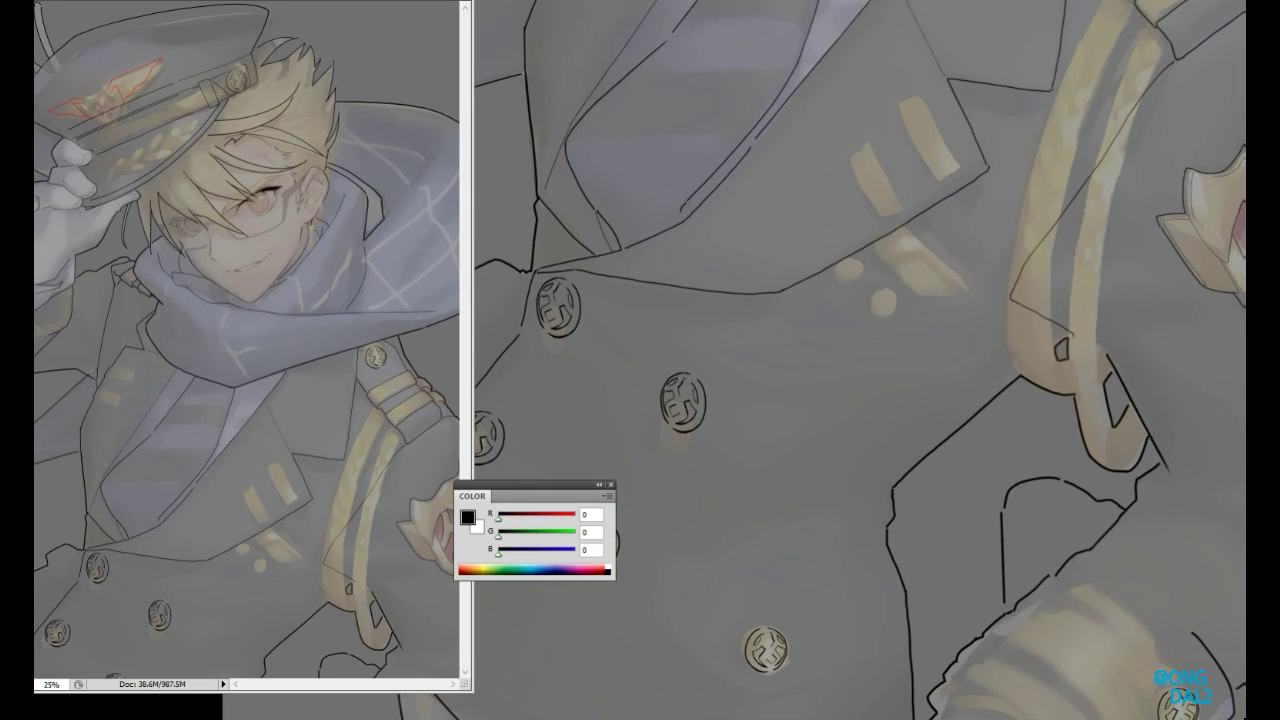
drag(925, 250, 930, 170)
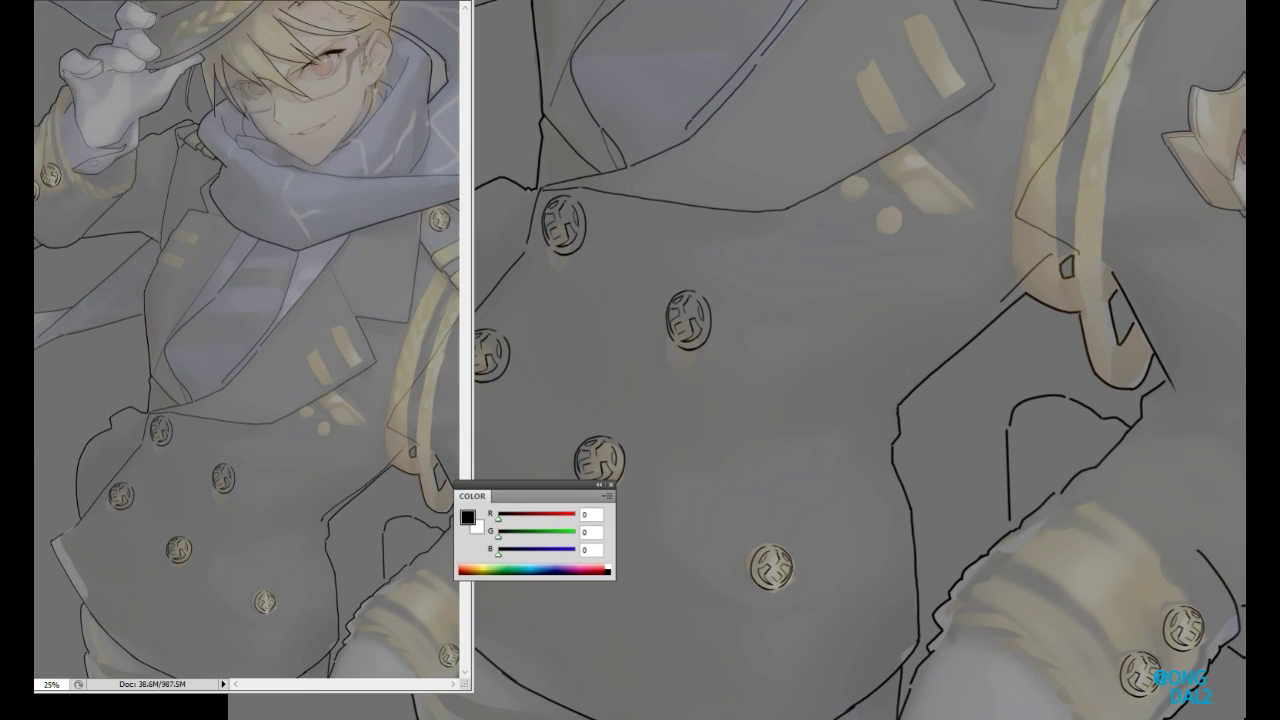
- Double the coat's side edge with a thin inner line running from the shoulder cords down to the hem
drag(900, 505, 912, 386)
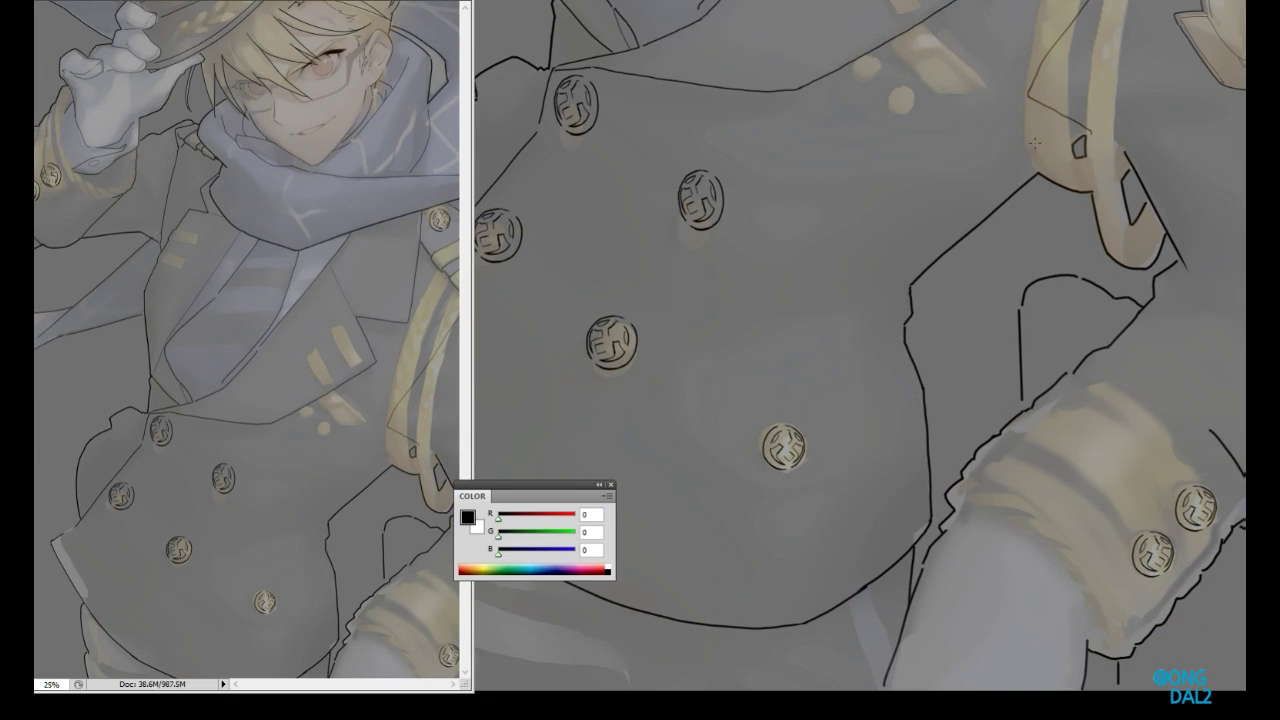
drag(879, 489, 900, 445)
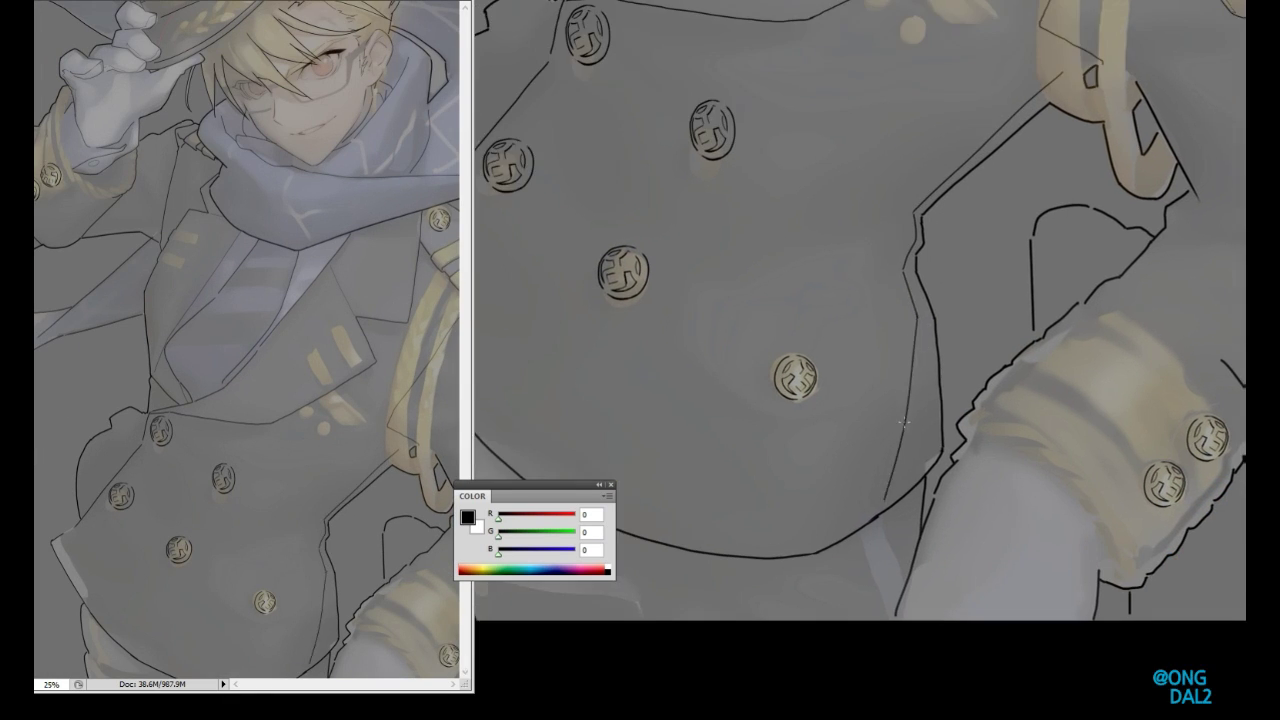
- Outline a pointed pocket flap around the lowest coat button and move that button down towards the flap's tip
scroll(746, 409, up, 4)
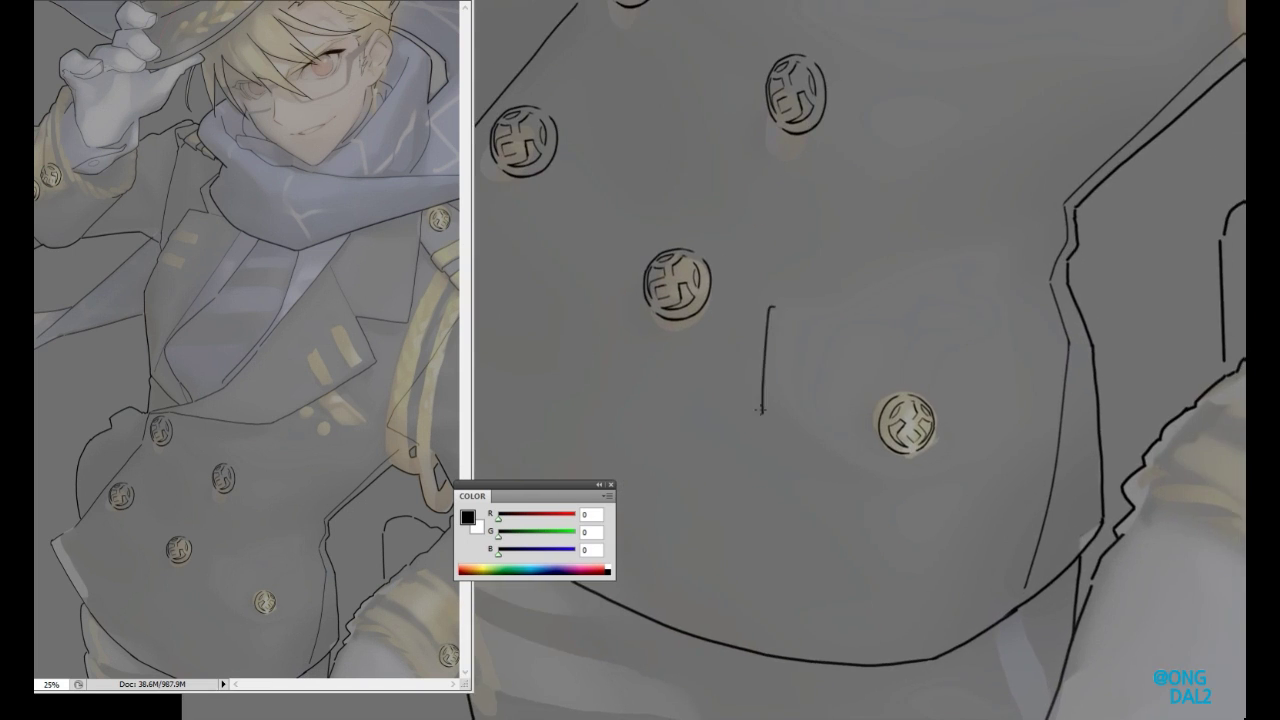
drag(662, 283, 650, 410)
drag(665, 420, 850, 552)
drag(850, 552, 810, 600)
drag(829, 643, 1057, 571)
mouse_move(623, 366)
mouse_down()
mouse_move(951, 414)
mouse_move(1057, 566)
mouse_move(1076, 480)
mouse_up()
scroll(984, 470, down, 2)
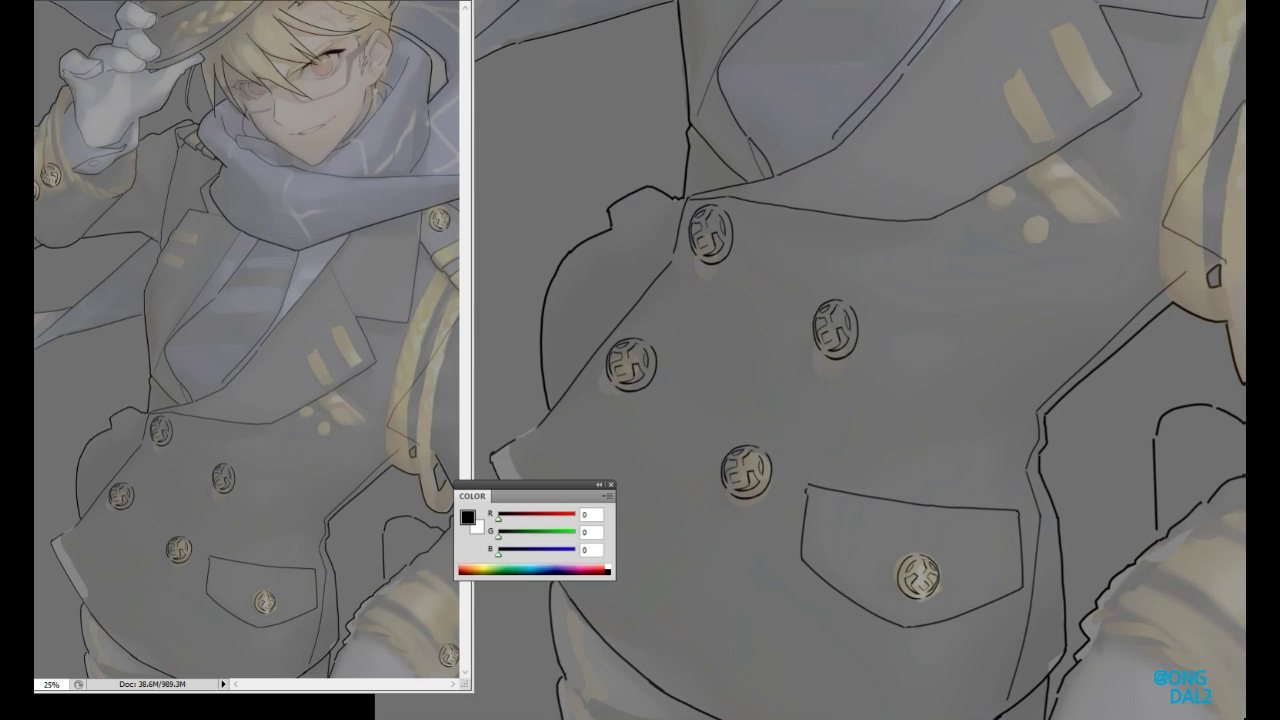
mouse_move(901, 563)
mouse_down()
mouse_move(918, 483)
mouse_move(963, 483)
mouse_move(995, 512)
mouse_up()
- Outline the small strap at the back of the waist and double the lower pocket flap's upper edge with a thin line
drag(748, 113, 815, 331)
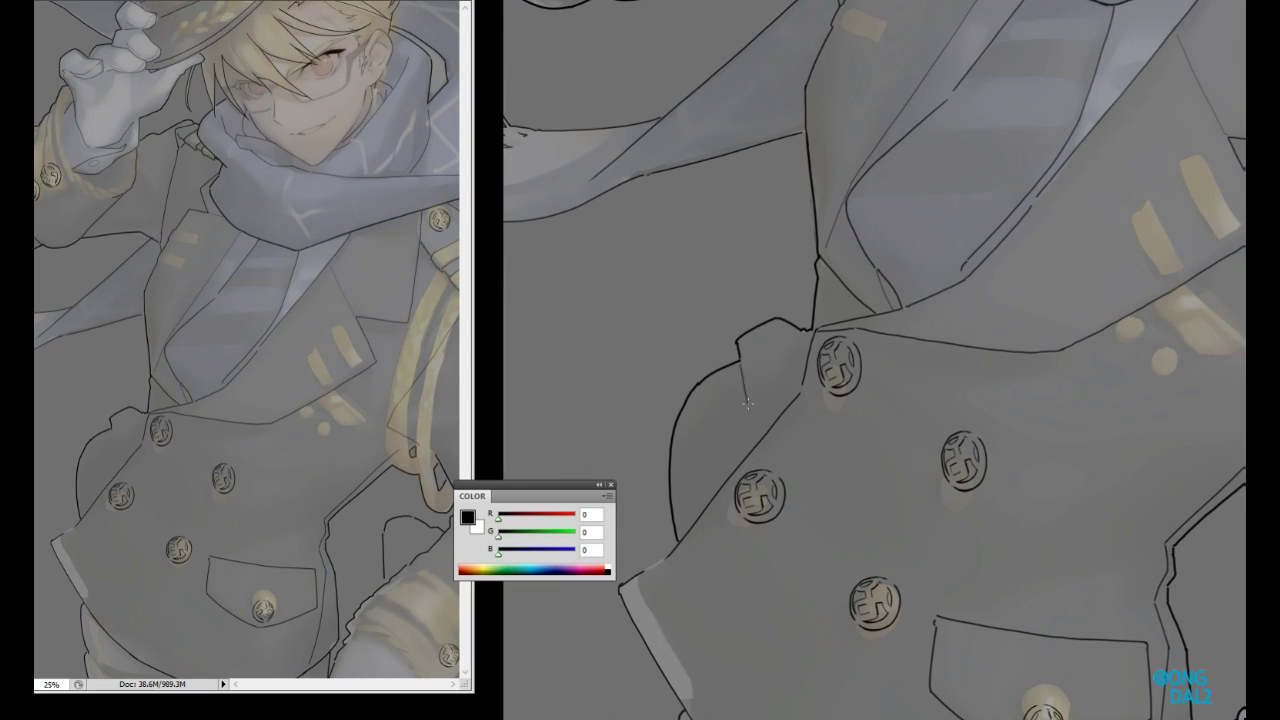
scroll(789, 331, down, 3)
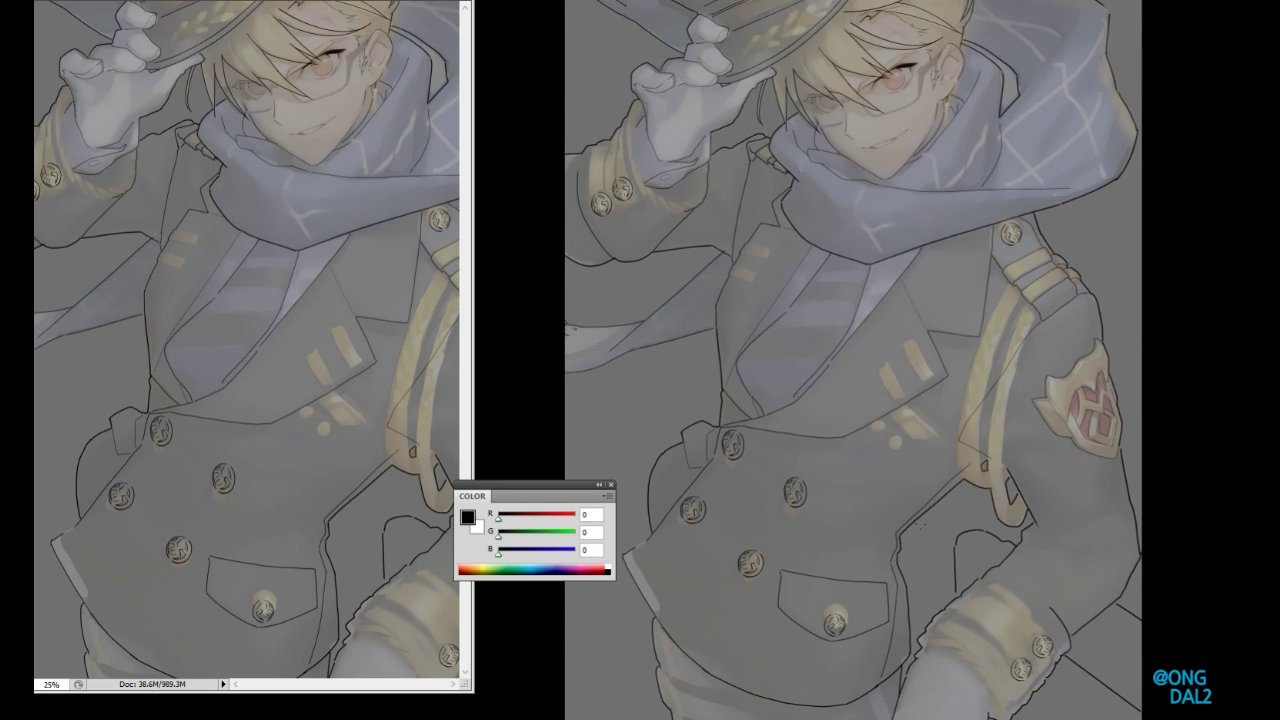
key(r)
drag(600, 420, 531, 449)
scroll(800, 433, up, 3)
mouse_move(800, 433)
mouse_down()
mouse_move(783, 451)
mouse_move(877, 310)
mouse_move(829, 531)
mouse_move(845, 358)
mouse_up()
drag(845, 358, 903, 422)
drag(903, 302, 900, 405)
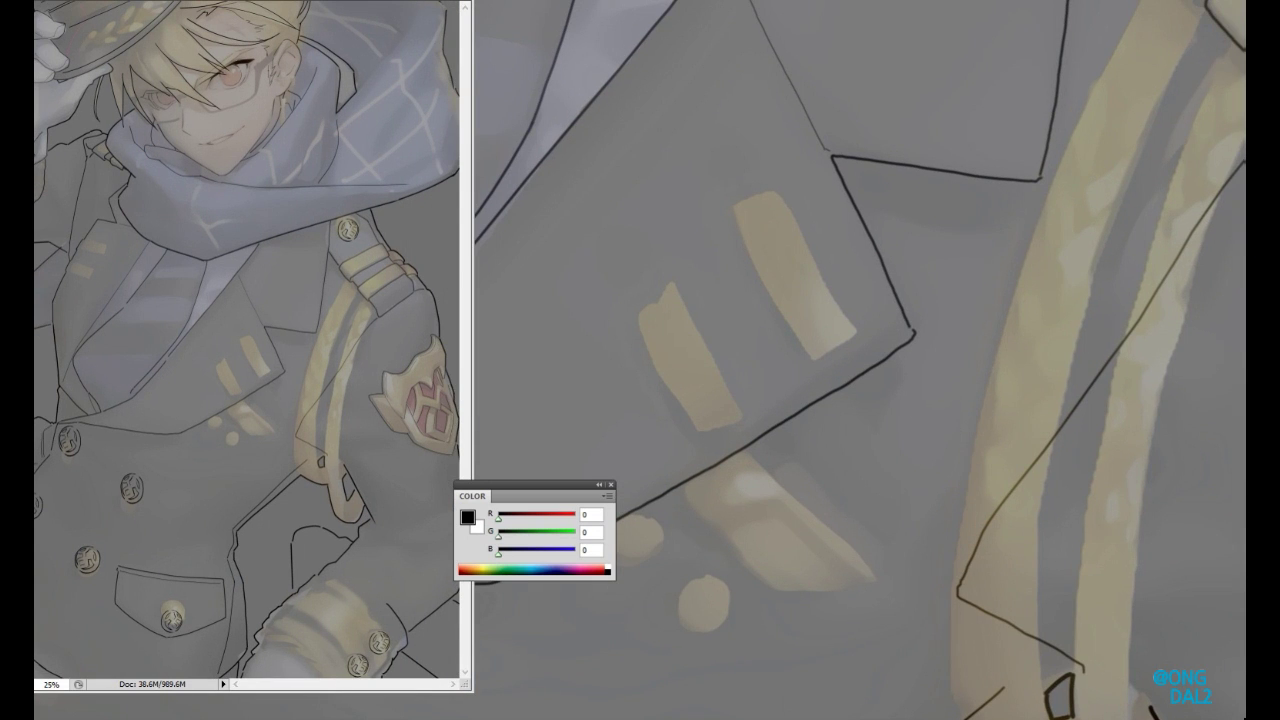
- Select the collar's lower corner lines beside the shoulder strap and reposition them with Free Transform
scroll(870, 131, down, 3)
scroll(1120, 510, up, 2)
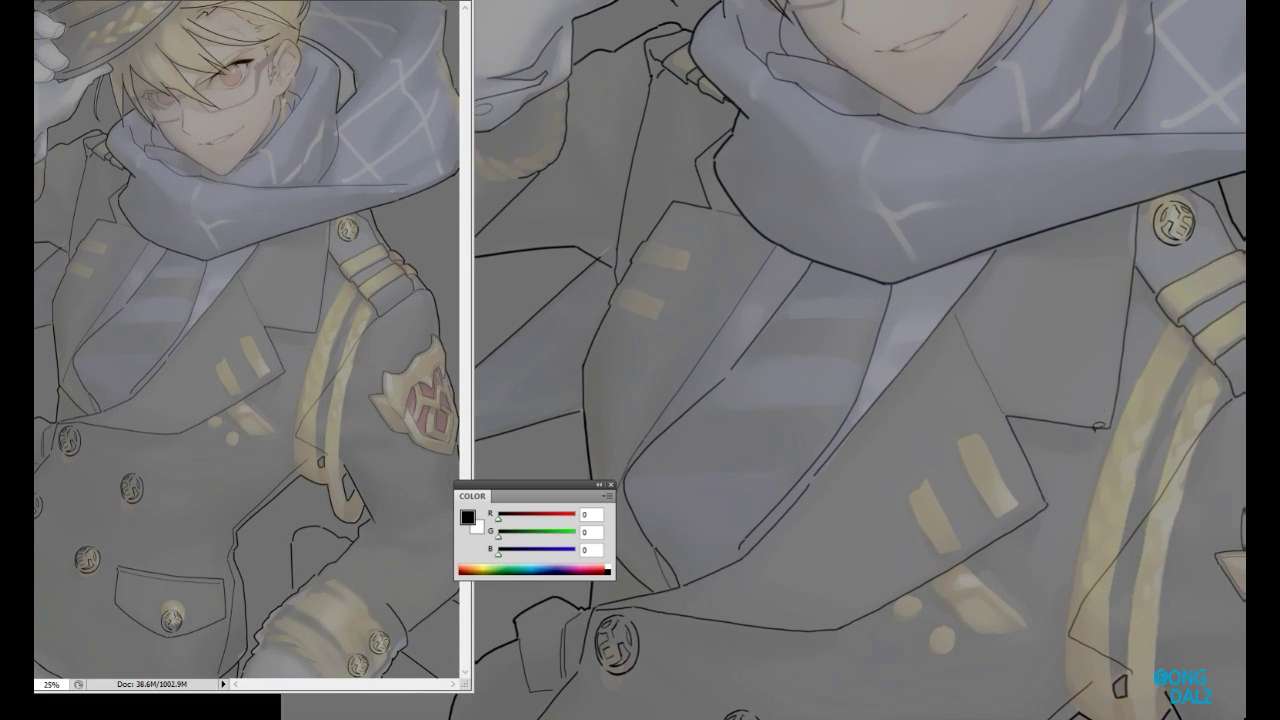
key(ctrl+t)
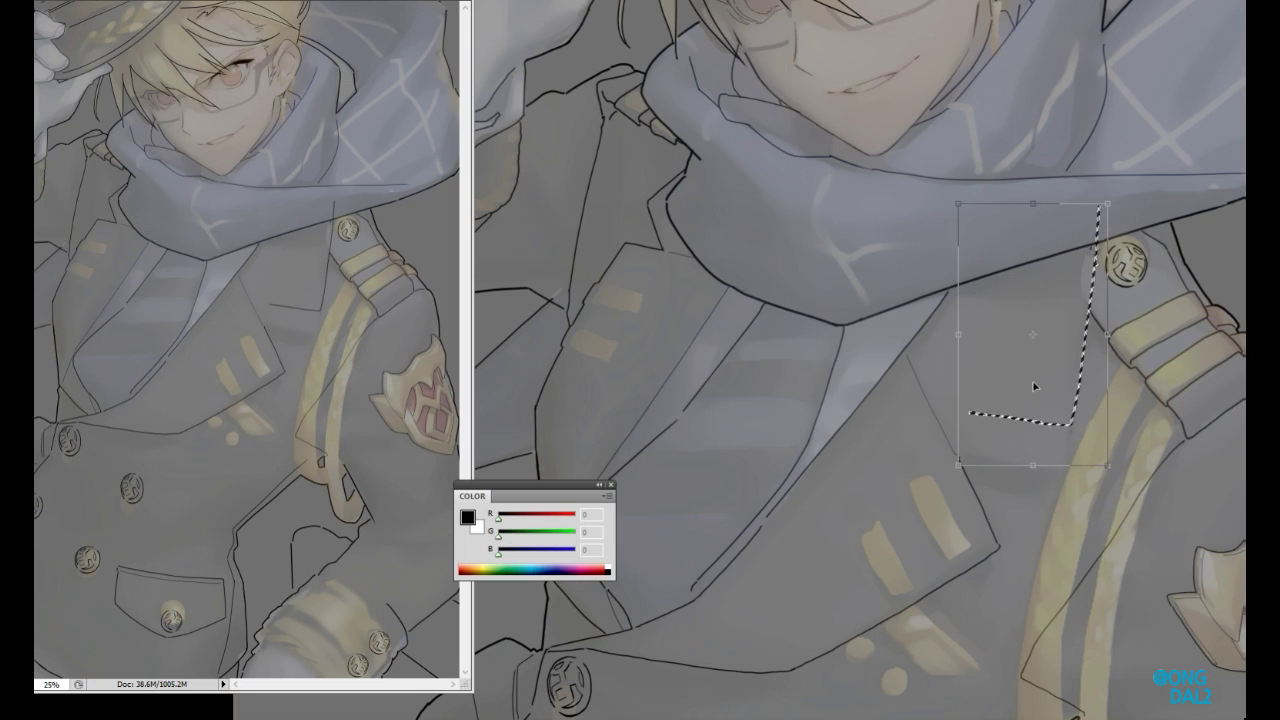
drag(1034, 386, 1100, 434)
drag(1164, 390, 1156, 375)
- Shift the selected lapel corner lines outward towards the shoulder cords and deselect them
key(ctrl+0)
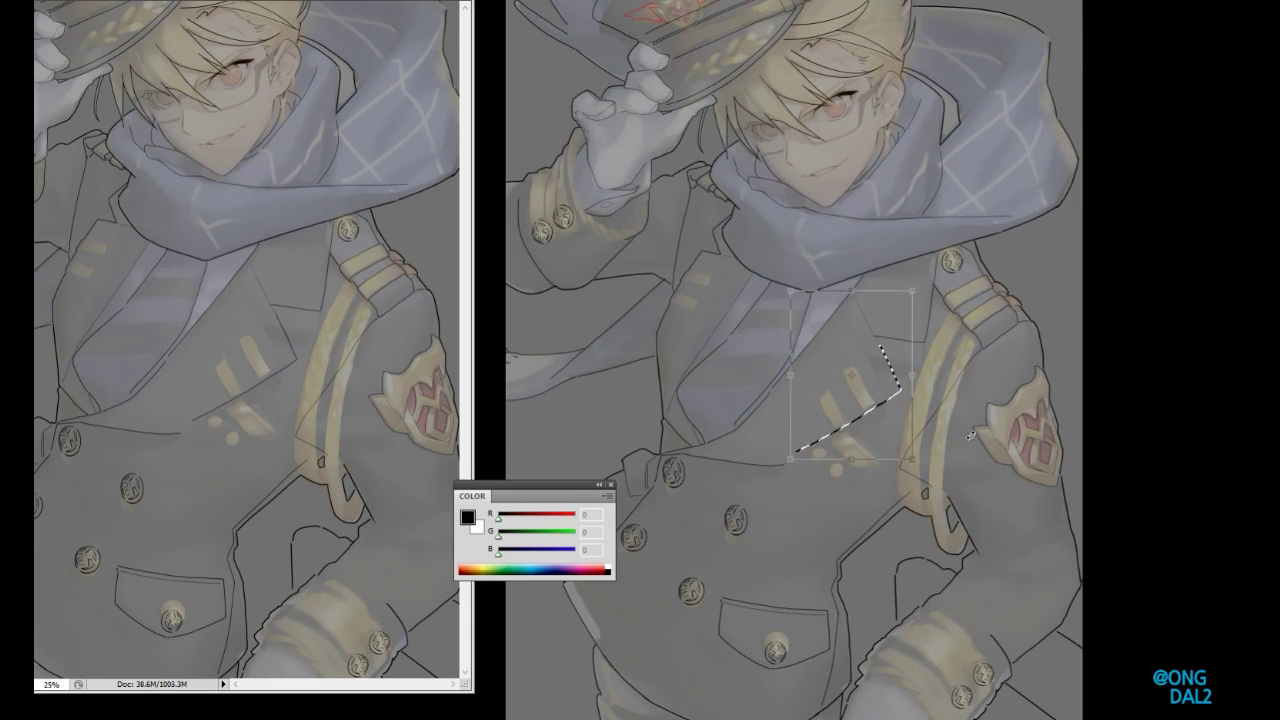
drag(895, 410, 982, 407)
key(ctrl+d)
key(ctrl+plus)
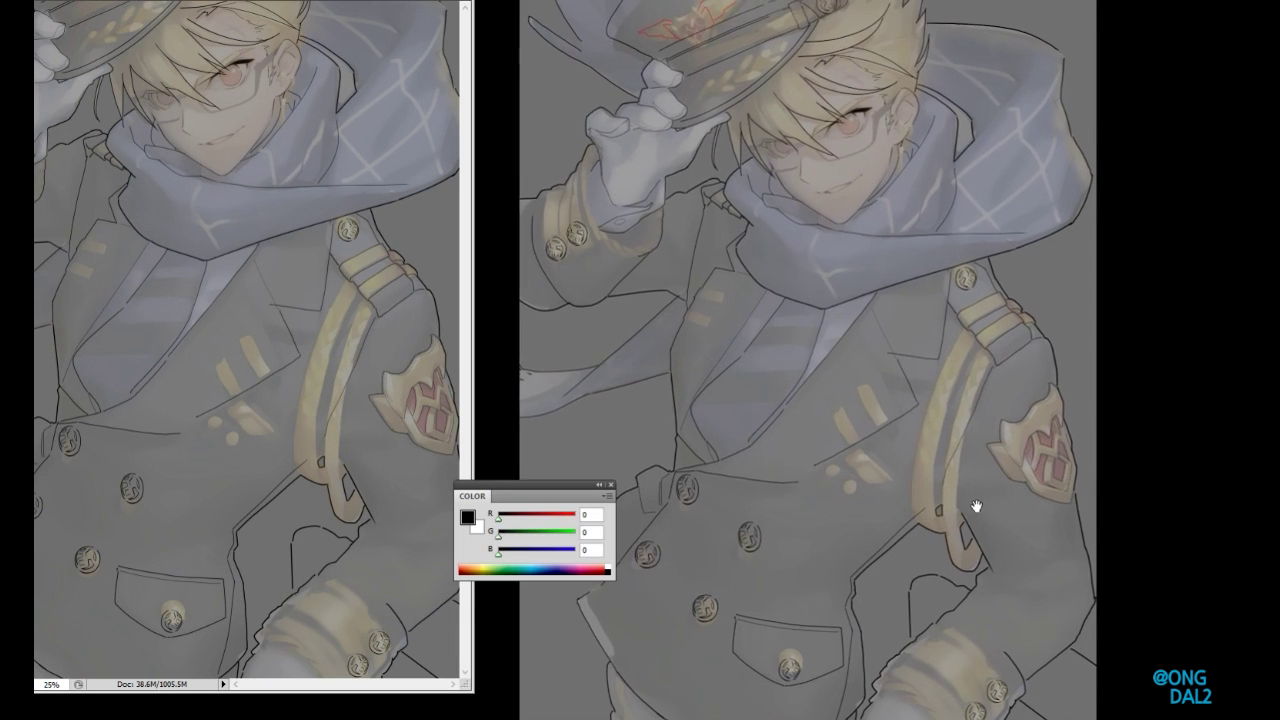
- Transform the coat edge line beneath the shoulder cords and the line beside the cord loop at the underarm
key(ctrl+d)
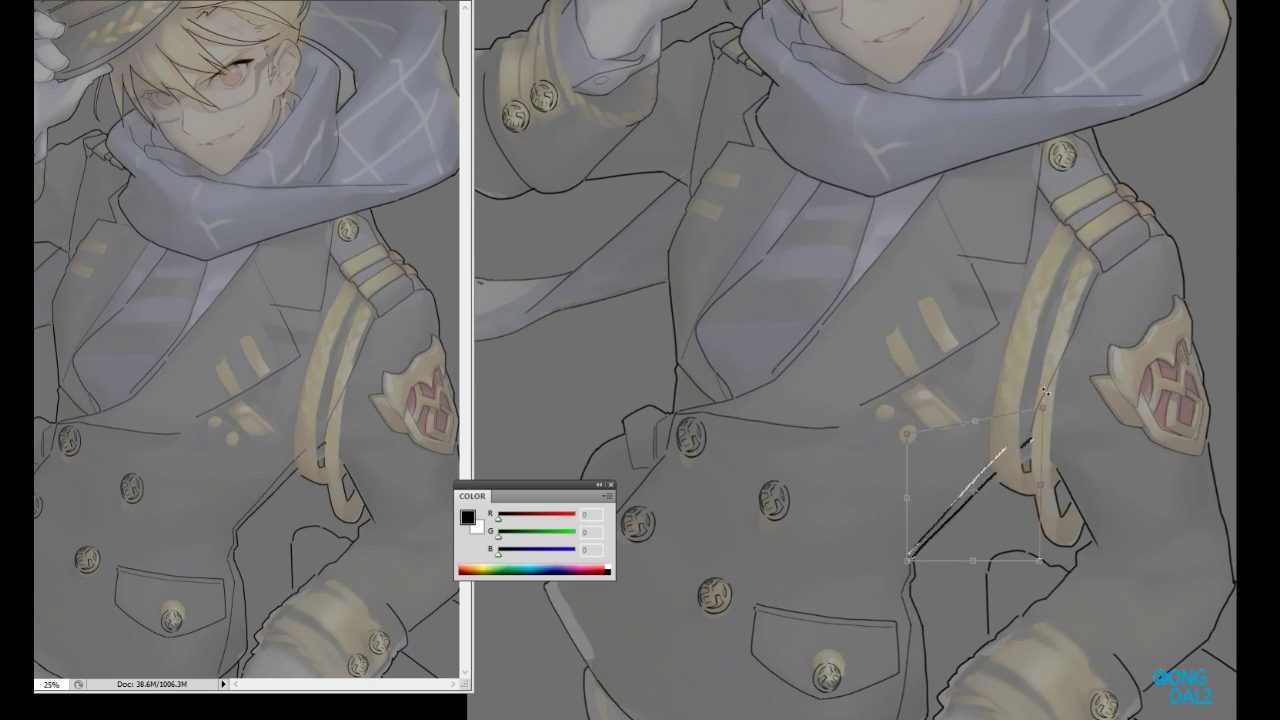
key(ctrl+minus)
key(ctrl+plus)
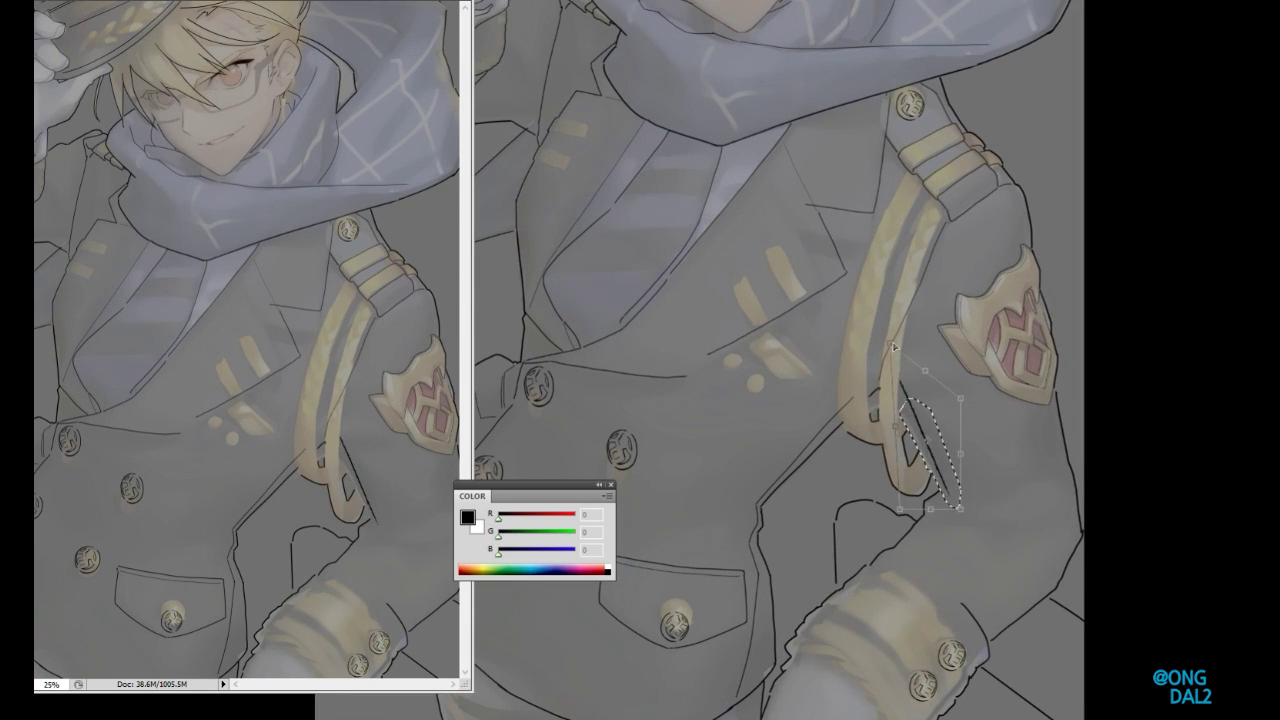
key(ctrl+minus)
key(ctrl+minus)
key(ctrl+plus)
key(ctrl+plus)
key(ctrl+plus)
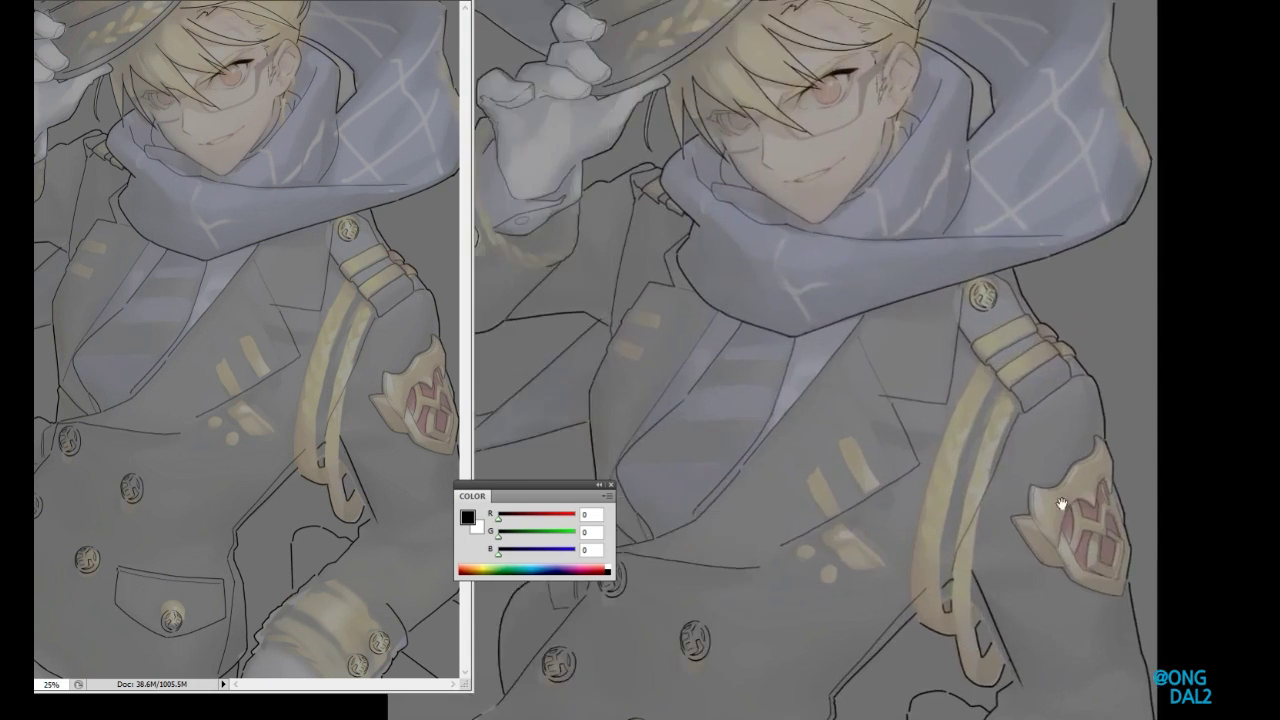
- Select the notched outline of the lapel on the raised arm's side and adjust it with Free Transform
drag(800, 258, 660, 500)
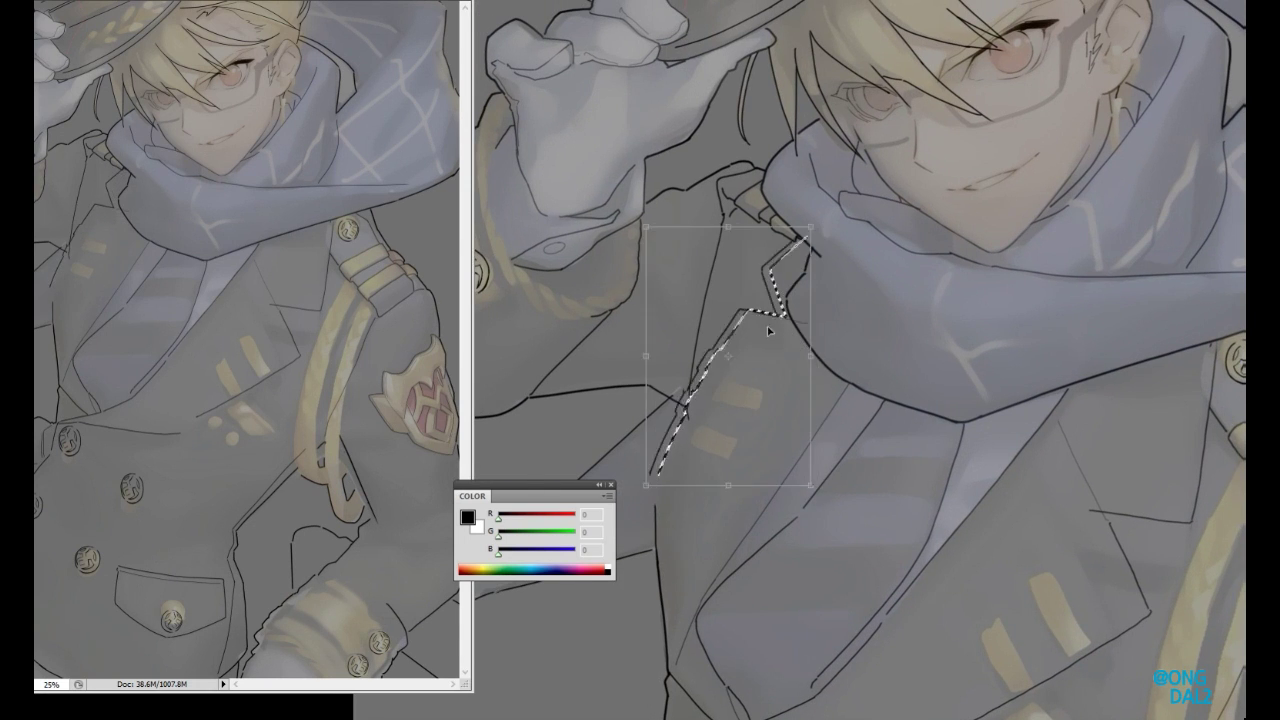
key(ctrl+minus)
key(ctrl+plus)
key(ctrl+minus)
key(ctrl+plus)
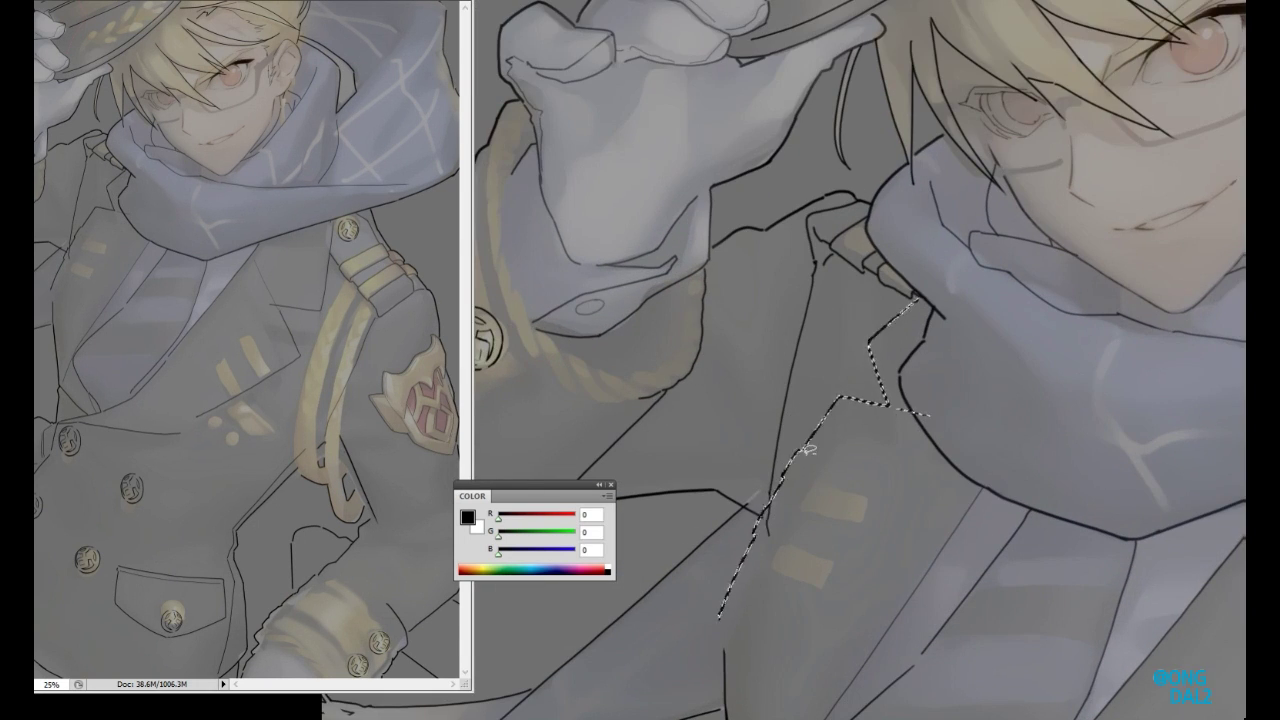
key(ctrl+minus)
key(ctrl+minus)
key(ctrl+minus)
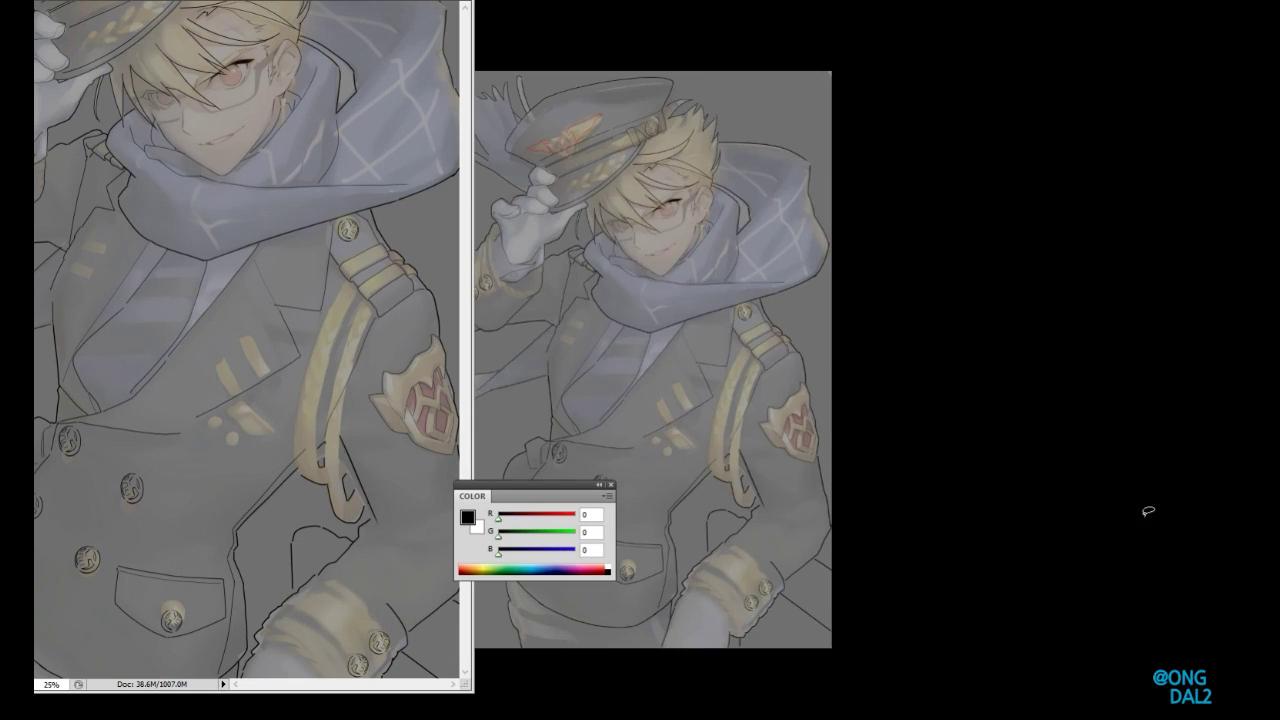
- Rework the coat's front edge line above the top button where the lapels meet
key(ctrl+plus)
key(ctrl+plus)
key(ctrl+plus)
key(ctrl+plus)
key(ctrl+minus)
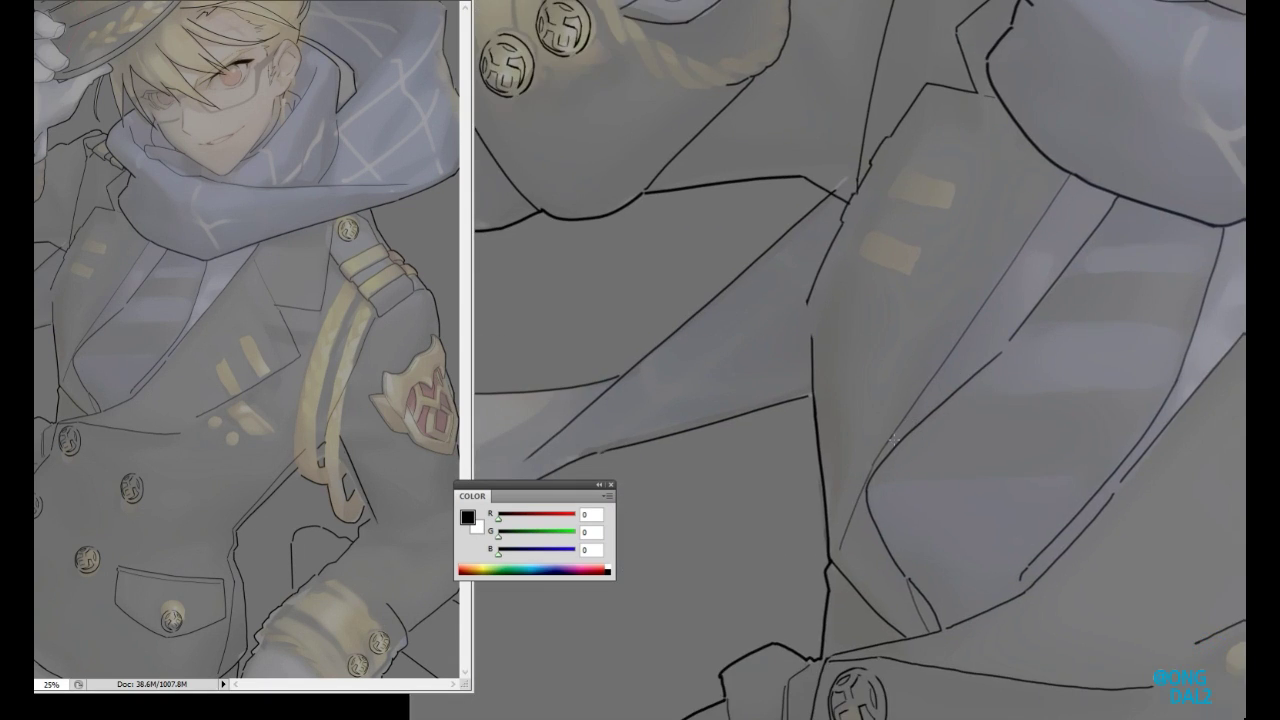
key(ctrl+plus)
drag(822, 395, 1057, 494)
key(ctrl+t)
key(Return)
key(ctrl+d)
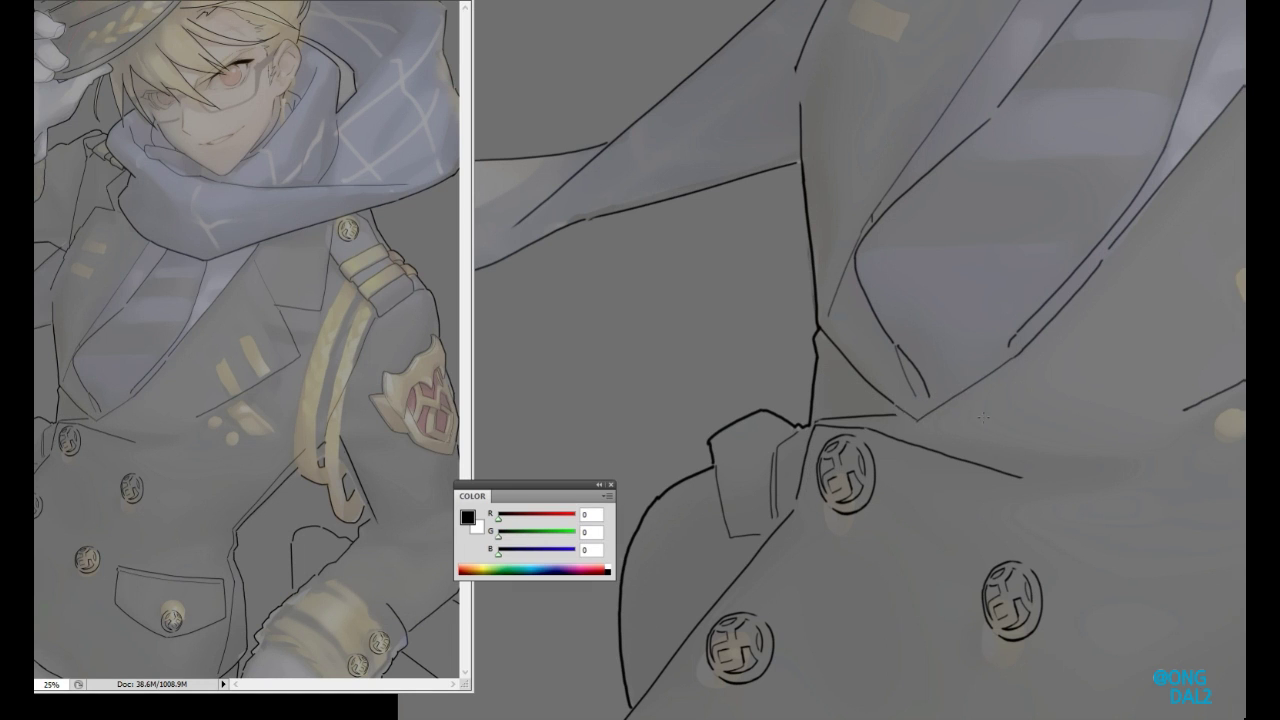
- Join the coat's front edge to the lapel's lower line and draw a diagonal fold line across the chest
key(ctrl+plus)
drag(922, 457, 760, 520)
mouse_move(820, 560)
mouse_down()
mouse_move(875, 383)
mouse_move(815, 401)
mouse_up()
drag(1030, 200, 985, 350)
drag(930, 421, 927, 314)
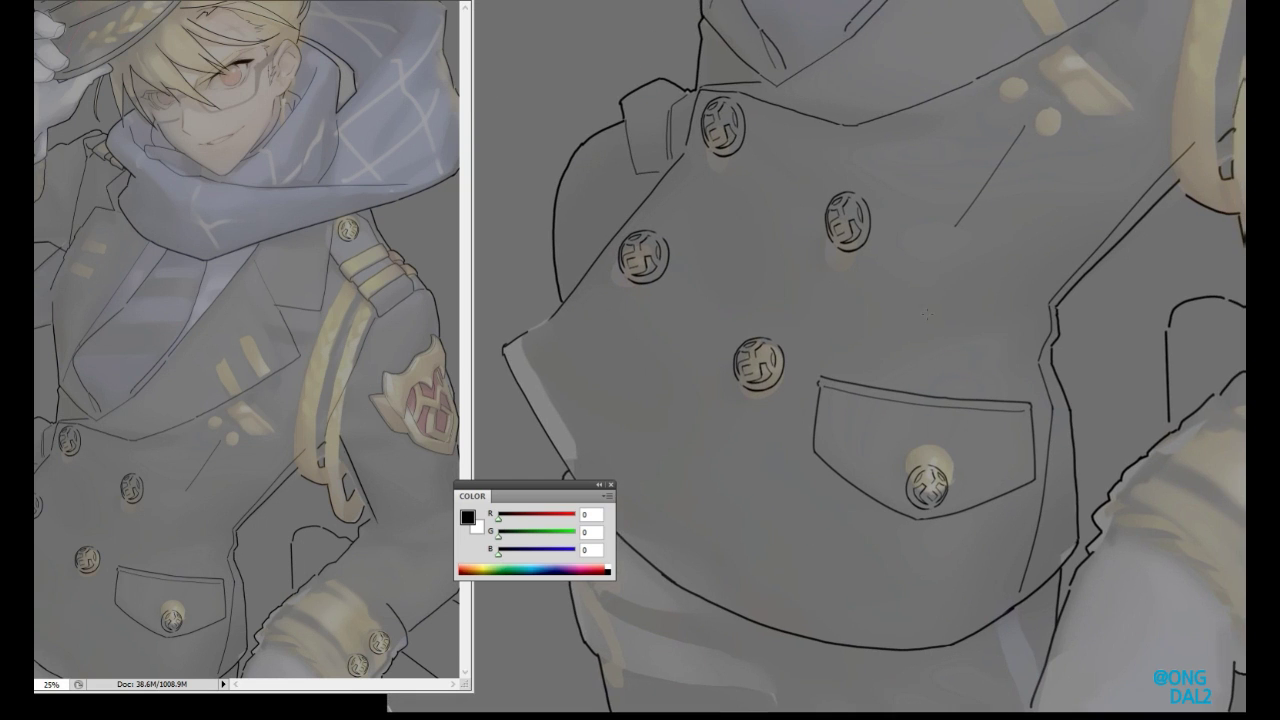
- Outline the breast pocket flap below the lapel and draw a short seam above the lower pocket flap
mouse_move(1014, 420)
mouse_down()
mouse_move(675, 302)
mouse_move(760, 350)
mouse_move(903, 389)
mouse_move(814, 426)
mouse_move(872, 320)
mouse_up()
mouse_move(872, 320)
mouse_down()
mouse_move(895, 368)
mouse_move(809, 379)
mouse_up()
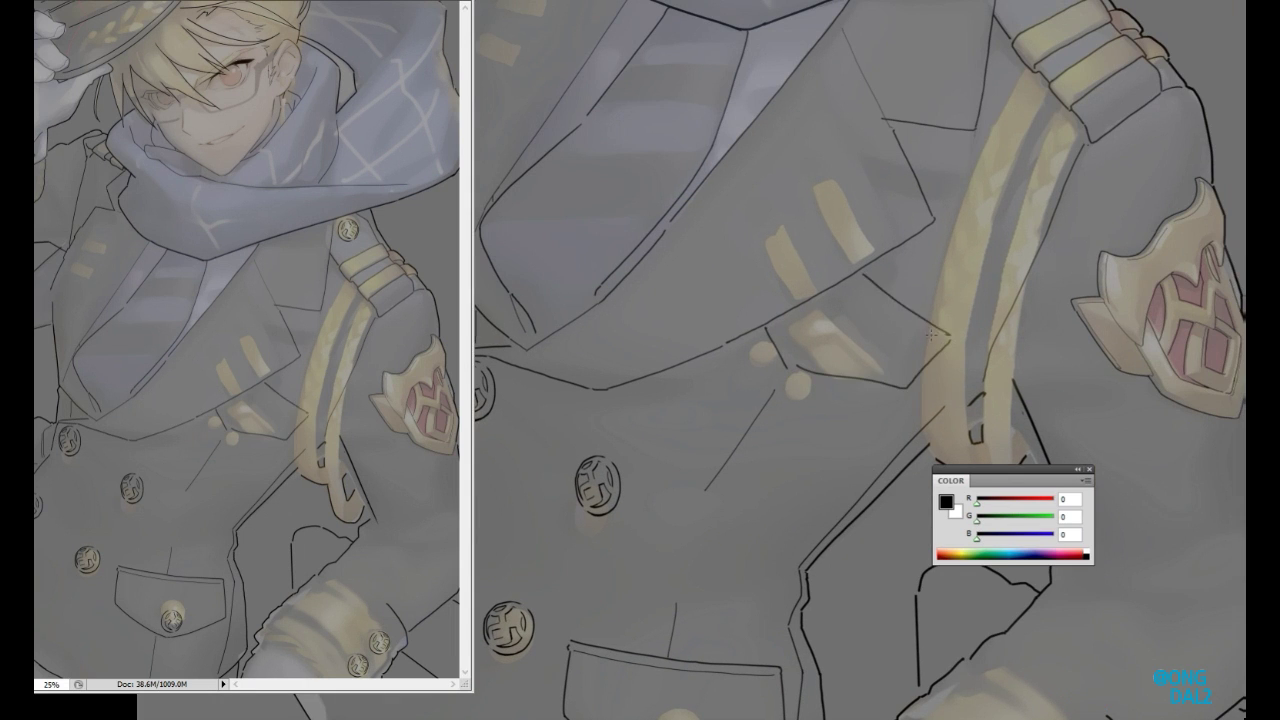
drag(948, 336, 975, 330)
mouse_move(905, 200)
mouse_down()
mouse_move(962, 297)
mouse_move(938, 307)
mouse_up()
- Add an emblem button to the breast pocket flap and refine the lower pocket flap's upper corner
scroll(826, 543, down, 5)
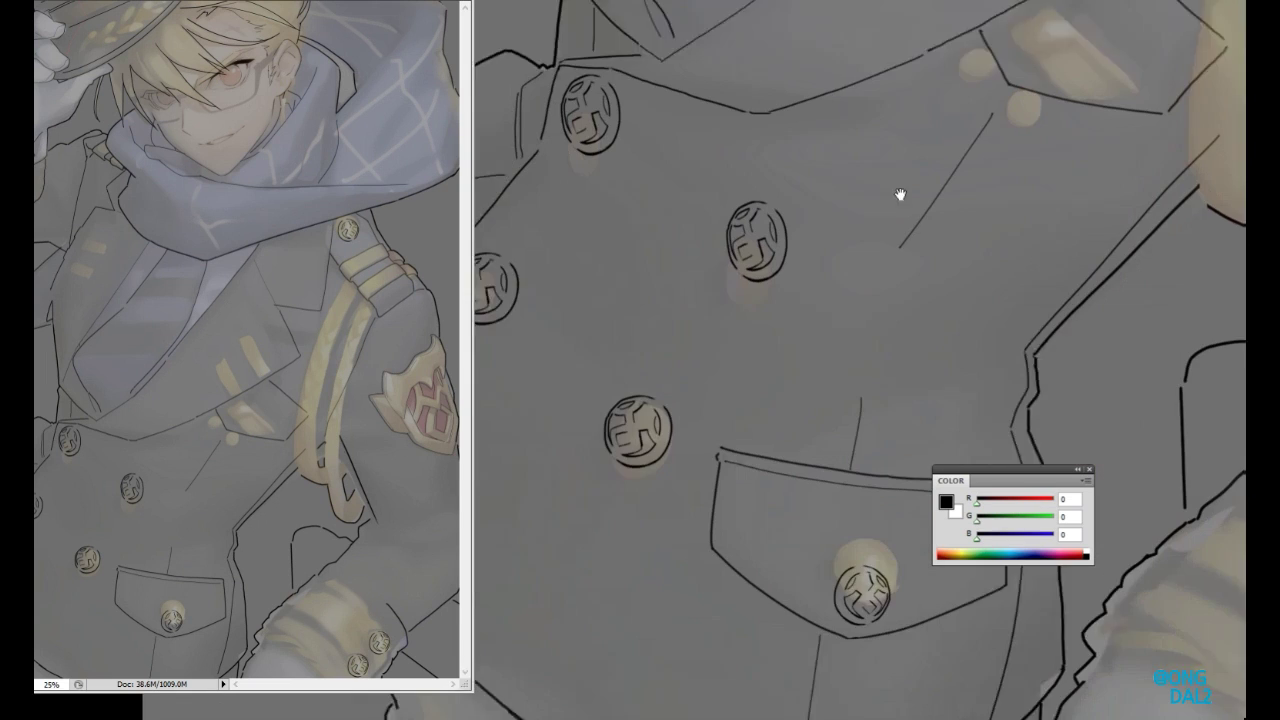
drag(829, 514, 945, 325)
click(372, 383)
scroll(1053, 395, up, 2)
mouse_move(1057, 354)
mouse_down()
mouse_move(957, 348)
mouse_move(954, 278)
mouse_move(823, 429)
mouse_move(831, 409)
mouse_move(849, 480)
mouse_move(776, 371)
mouse_up()
drag(776, 371, 799, 334)
scroll(914, 240, up, 2)
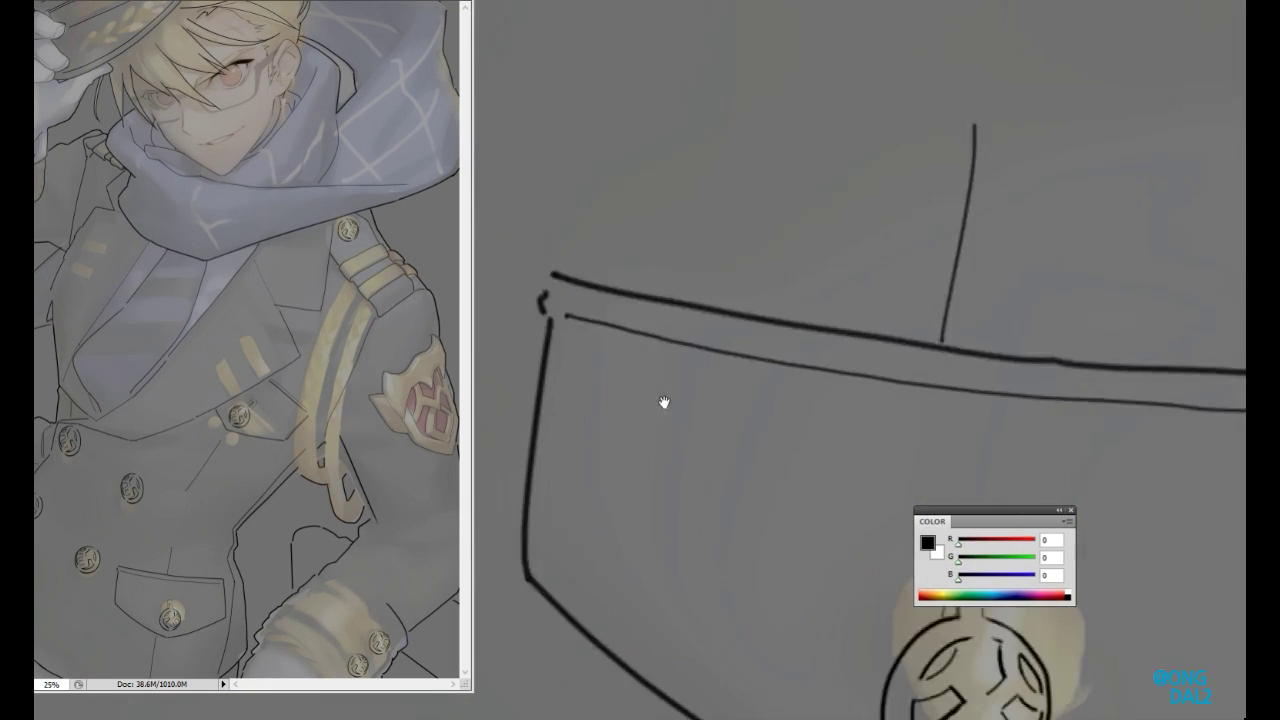
- Leave a gap in the line at the lapel notch and double the collar's lower edge with a thin line
scroll(1027, 382, down, 3)
scroll(1027, 382, down, 3)
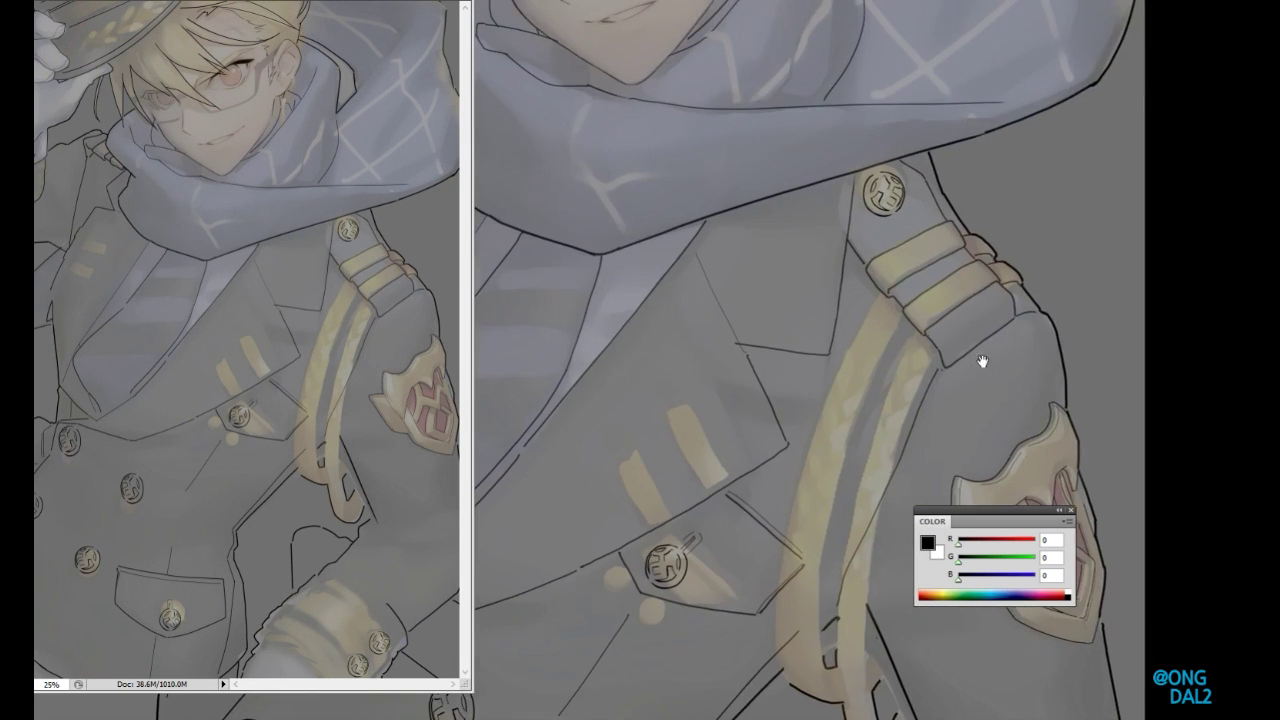
scroll(877, 326, up, 5)
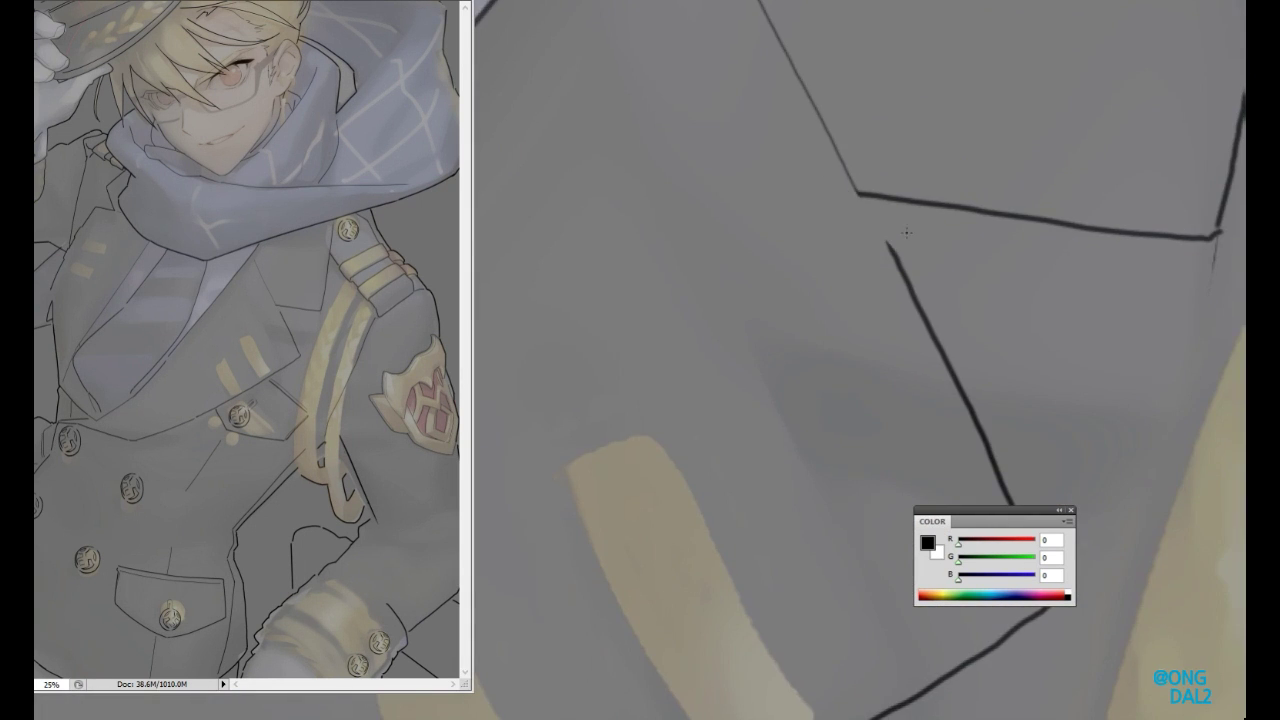
scroll(906, 232, down, 4)
scroll(1003, 264, down, 2)
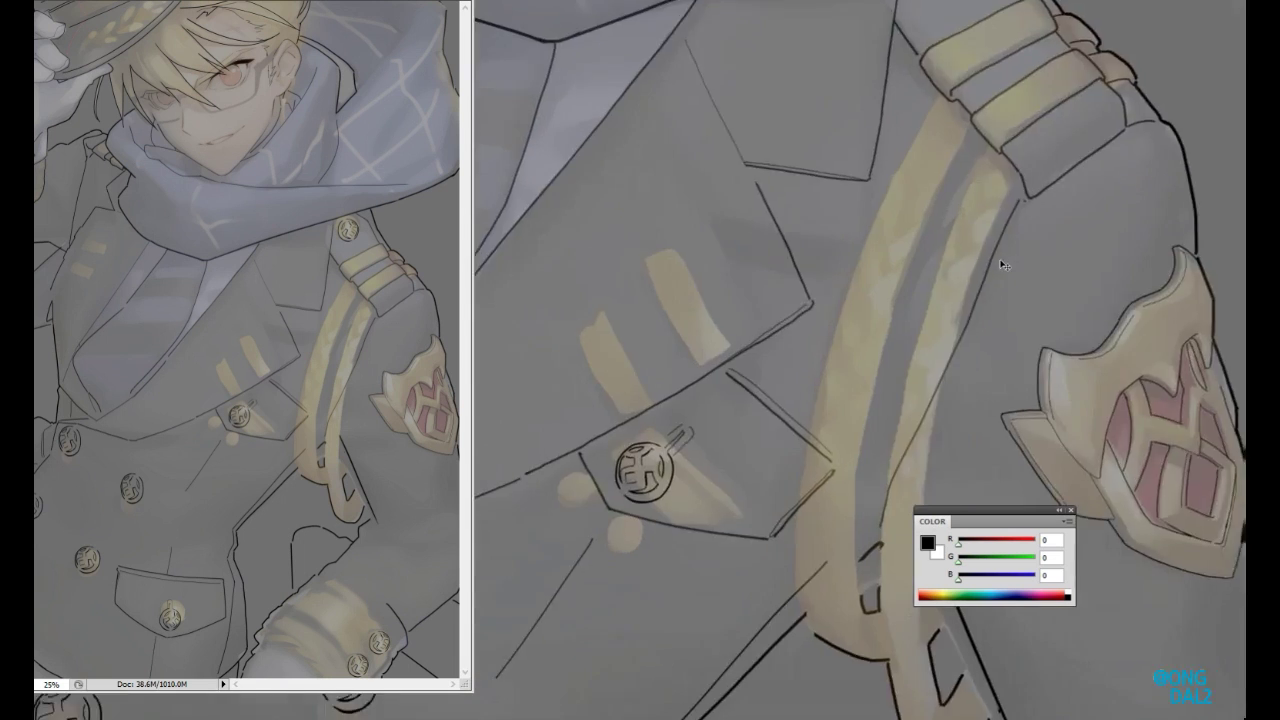
- Refine the shoulder strap's edge lines and draw a small buttonhole below its emblem button
scroll(1003, 264, down, 2)
scroll(813, 151, up, 5)
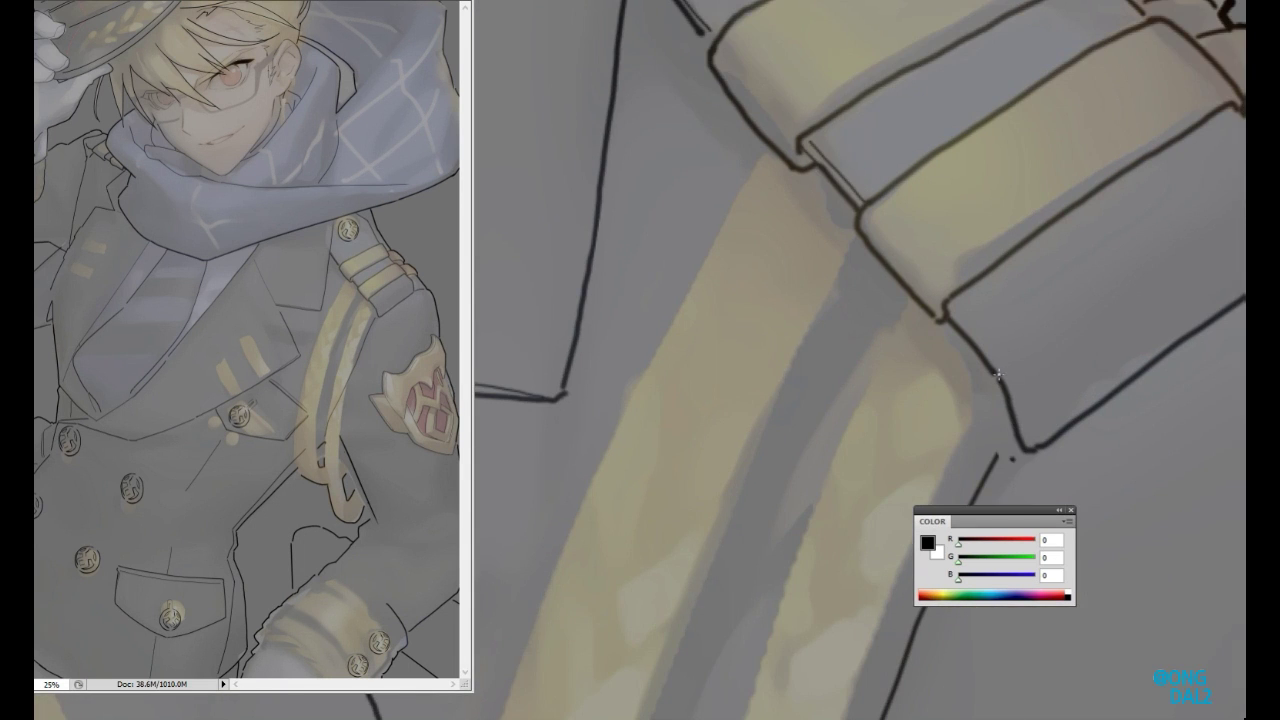
scroll(997, 374, down, 2)
scroll(1000, 334, up, 4)
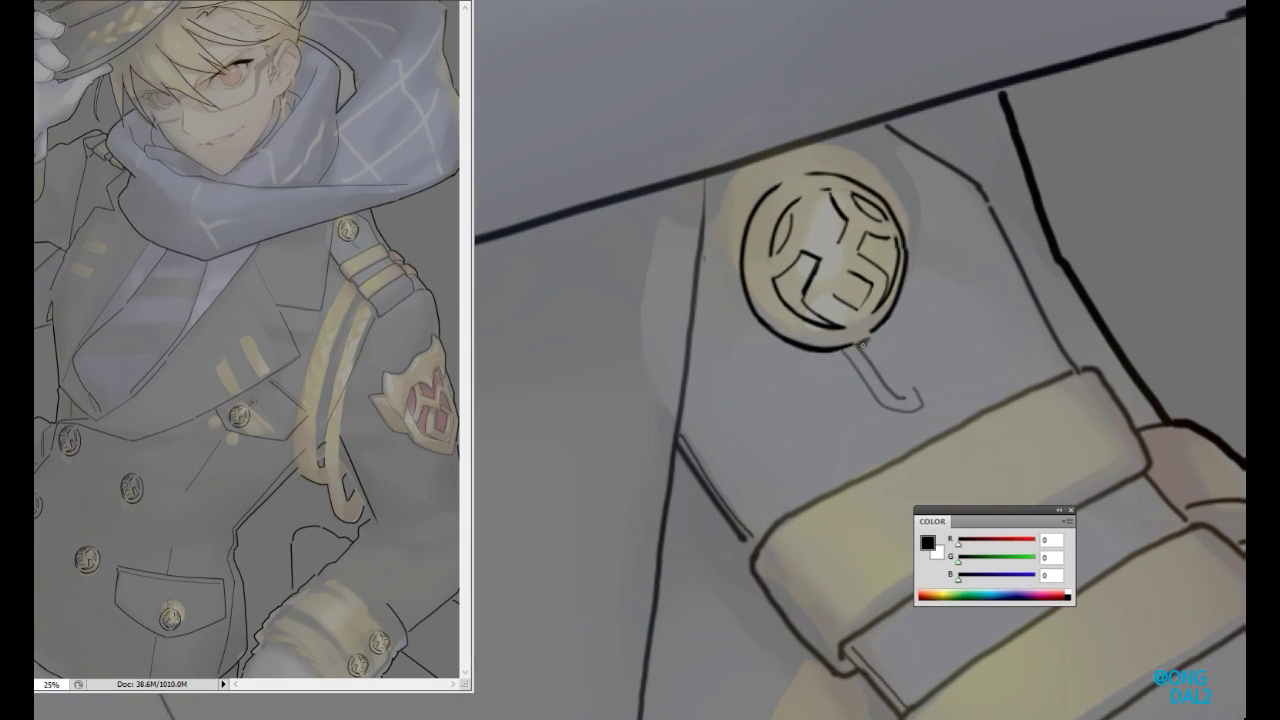
- Select the short line end at the bottom of the inner lapel opening and reposition it
scroll(862, 344, down, 3)
scroll(771, 429, up, 4)
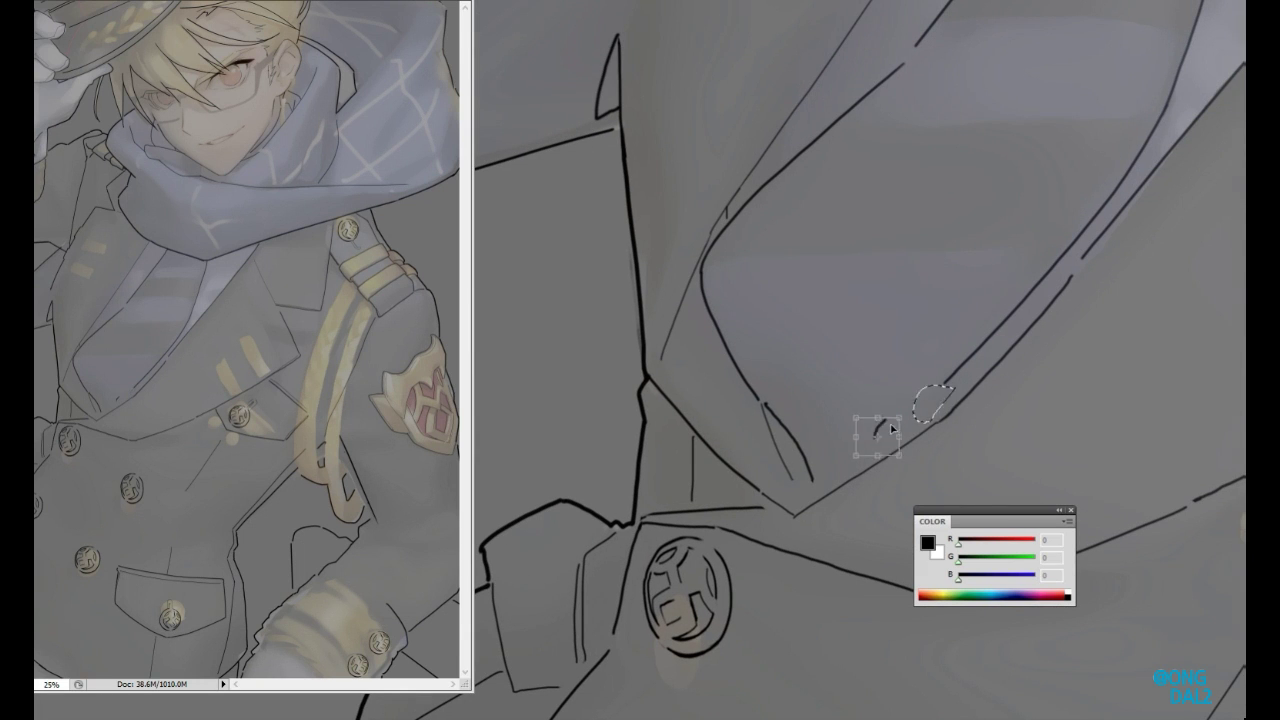
scroll(841, 548, down, 3)
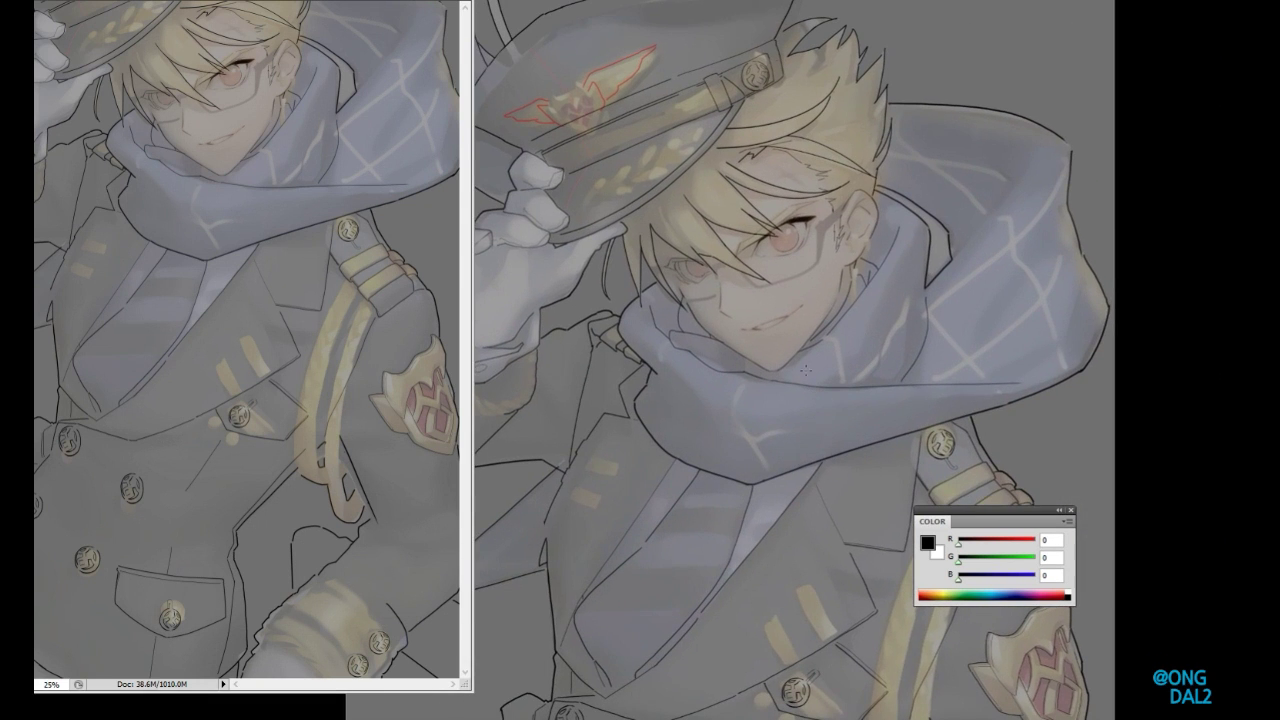
- Draw the seam around the base of the glove's thumb and thin contour lines along the thumb and wrist edges
scroll(877, 398, up, 4)
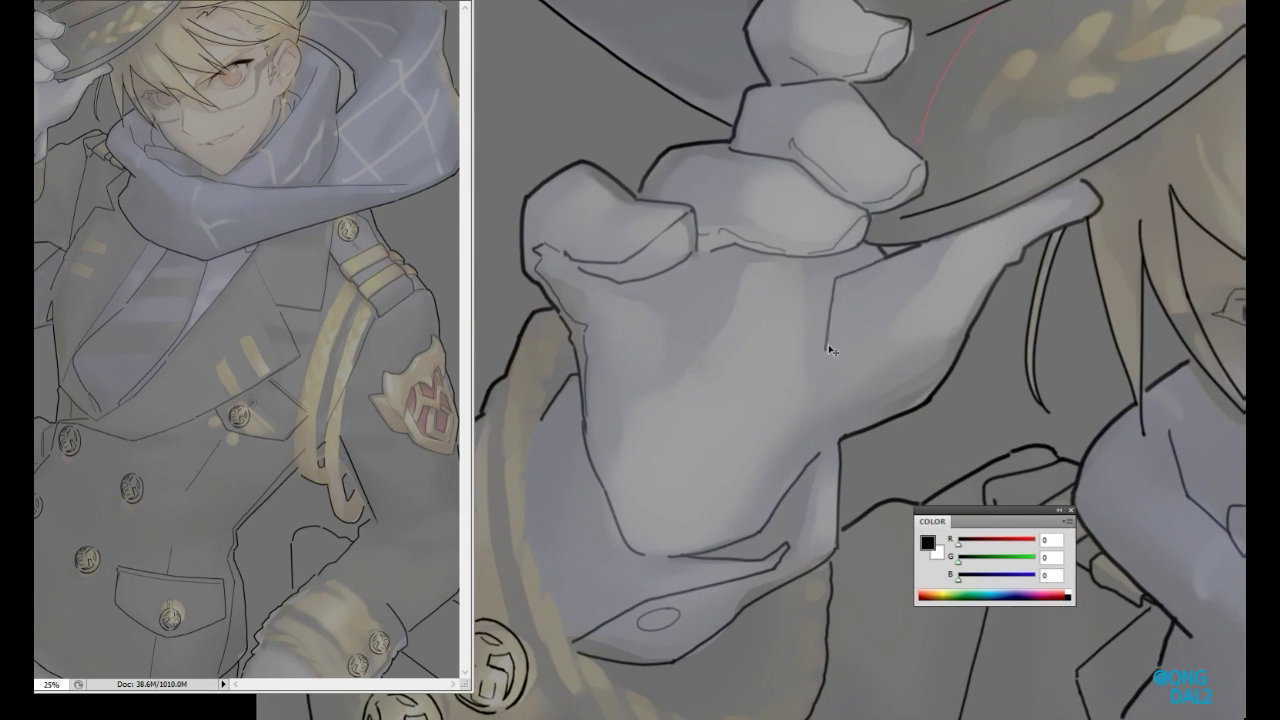
mouse_move(831, 279)
mouse_down()
mouse_move(859, 353)
mouse_move(818, 438)
mouse_up()
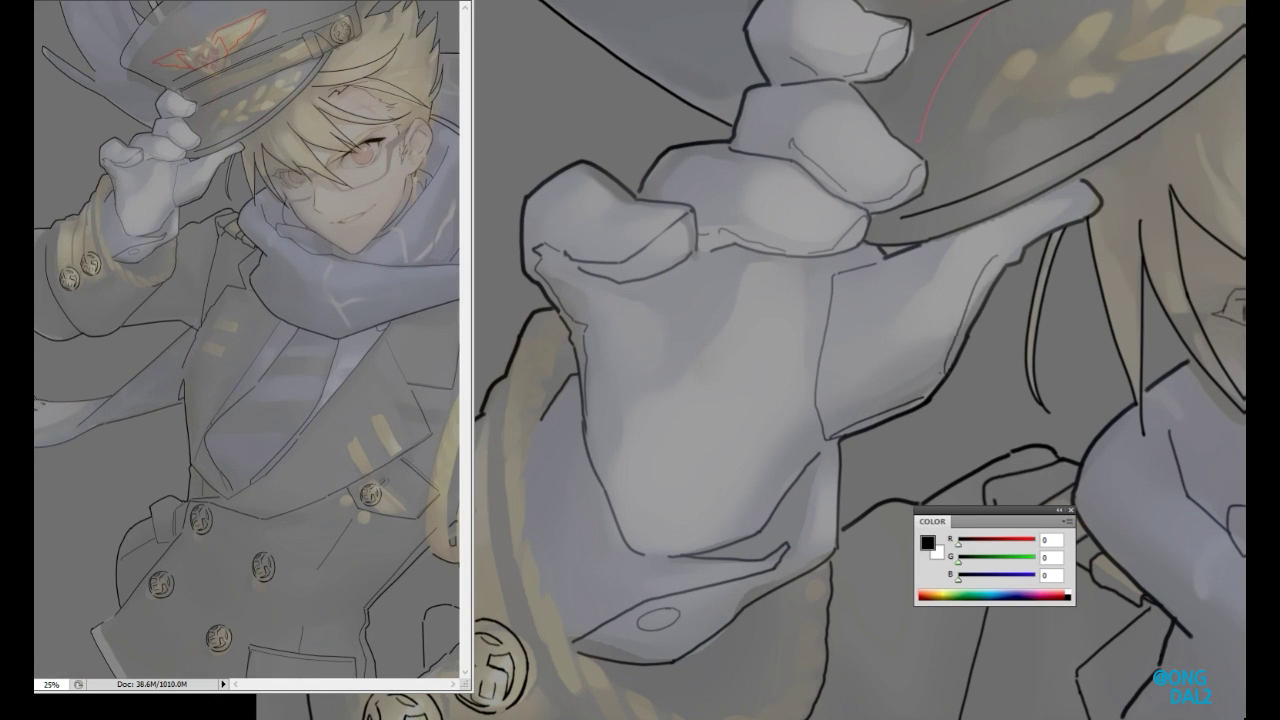
scroll(960, 280, down, 3)
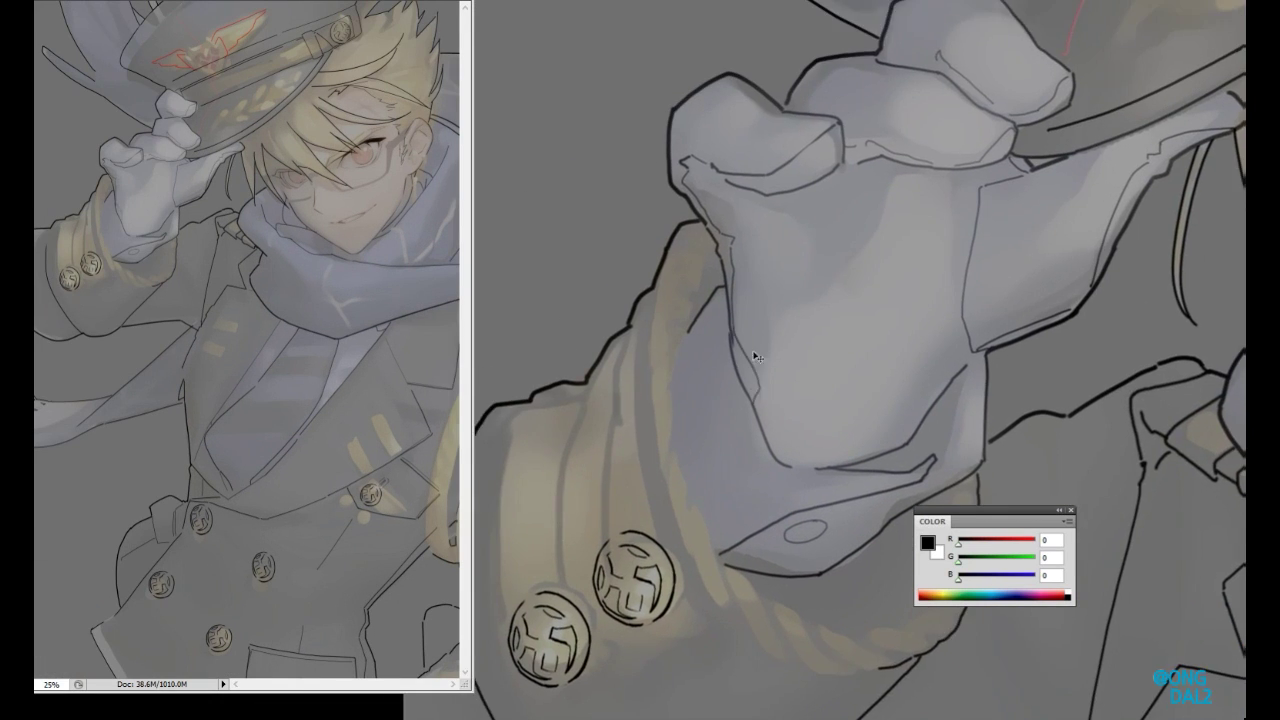
scroll(697, 265, down, 3)
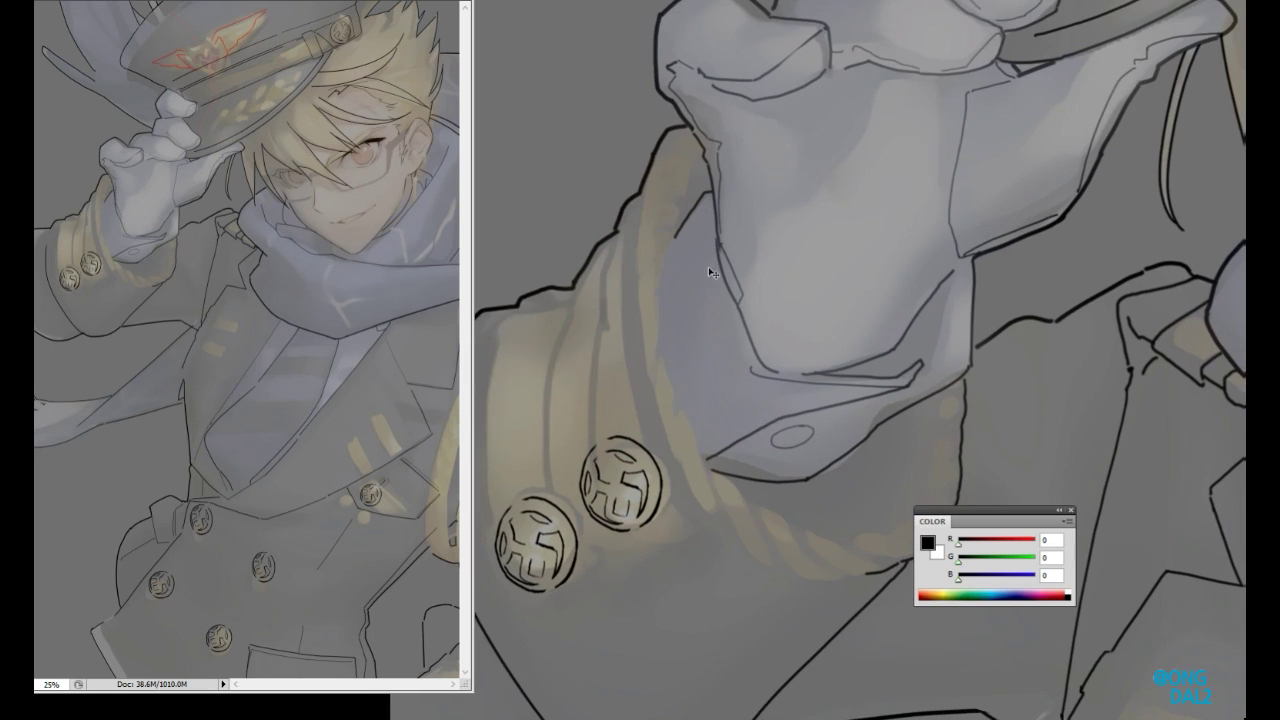
- Add a thin fold line below the glove's hem and an inner curve to the shirt cuff's button
scroll(769, 388, up, 5)
drag(855, 384, 822, 387)
scroll(822, 387, down, 1)
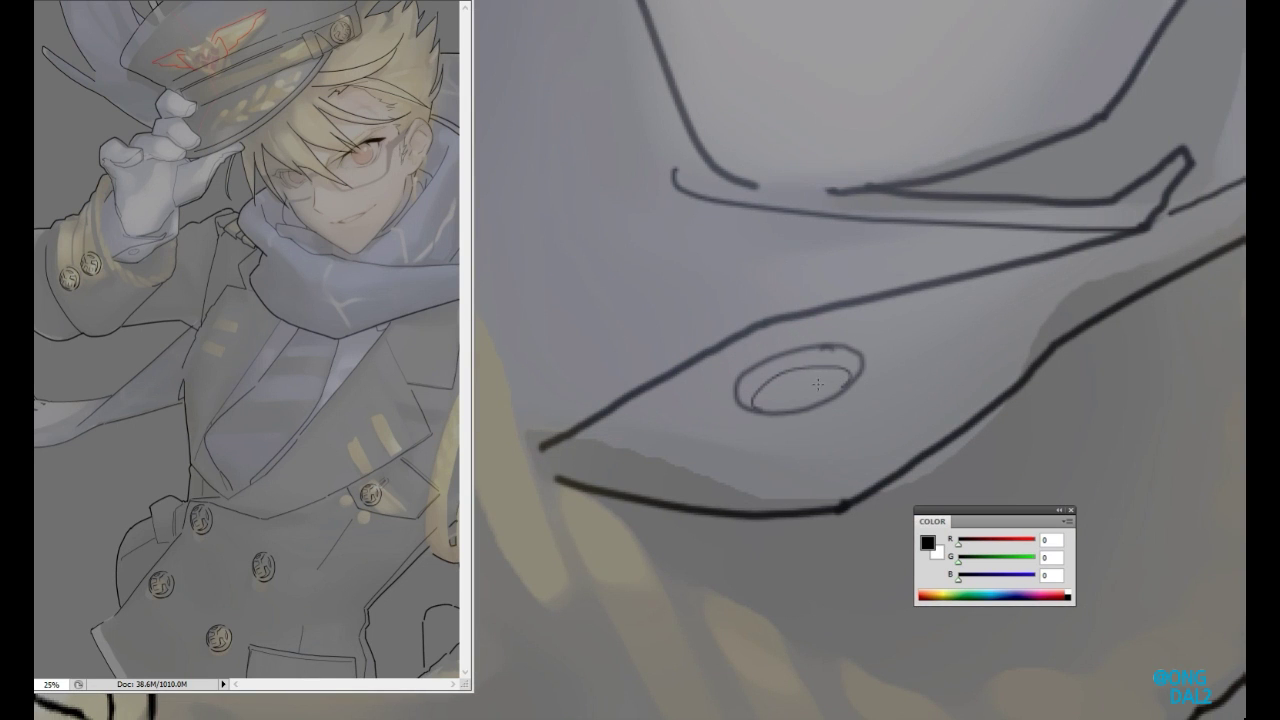
- Draw a small thread slot inside the shirt cuff's button and a thin buttonhole line extending from its edge
scroll(773, 400, down, 3)
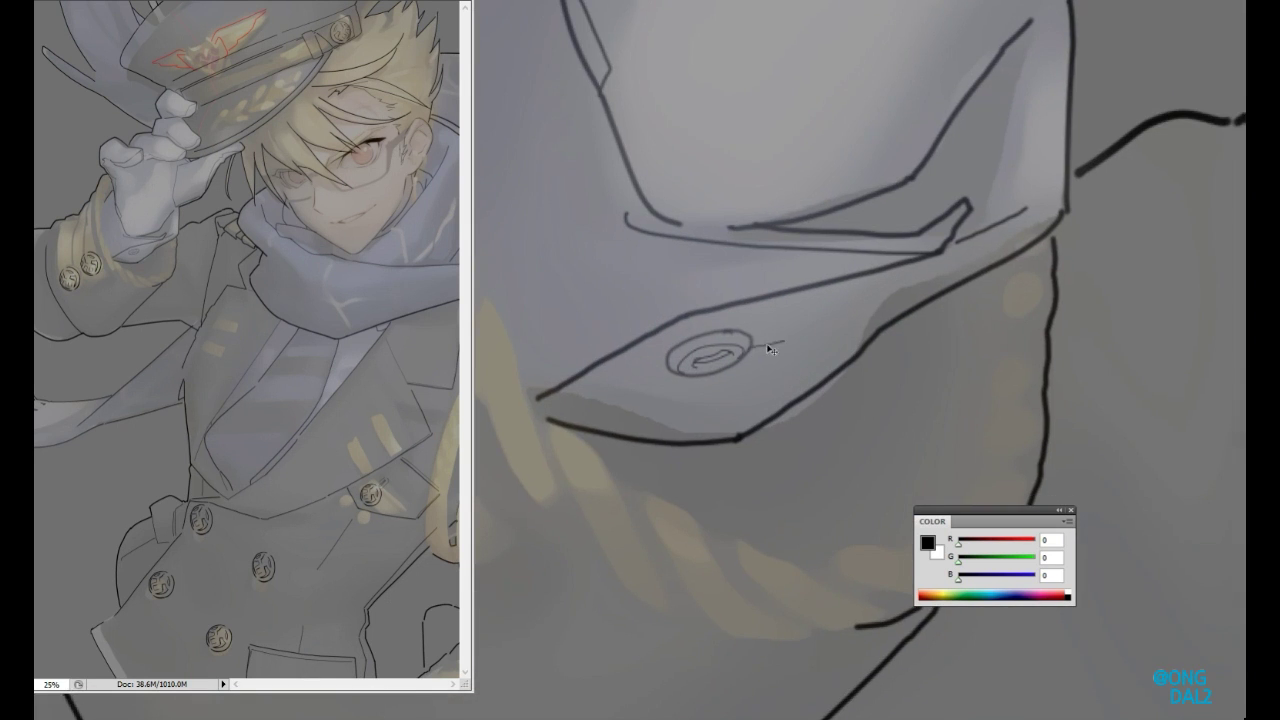
scroll(776, 340, up, 1)
scroll(843, 352, up, 2)
scroll(855, 240, down, 3)
scroll(957, 386, down, 5)
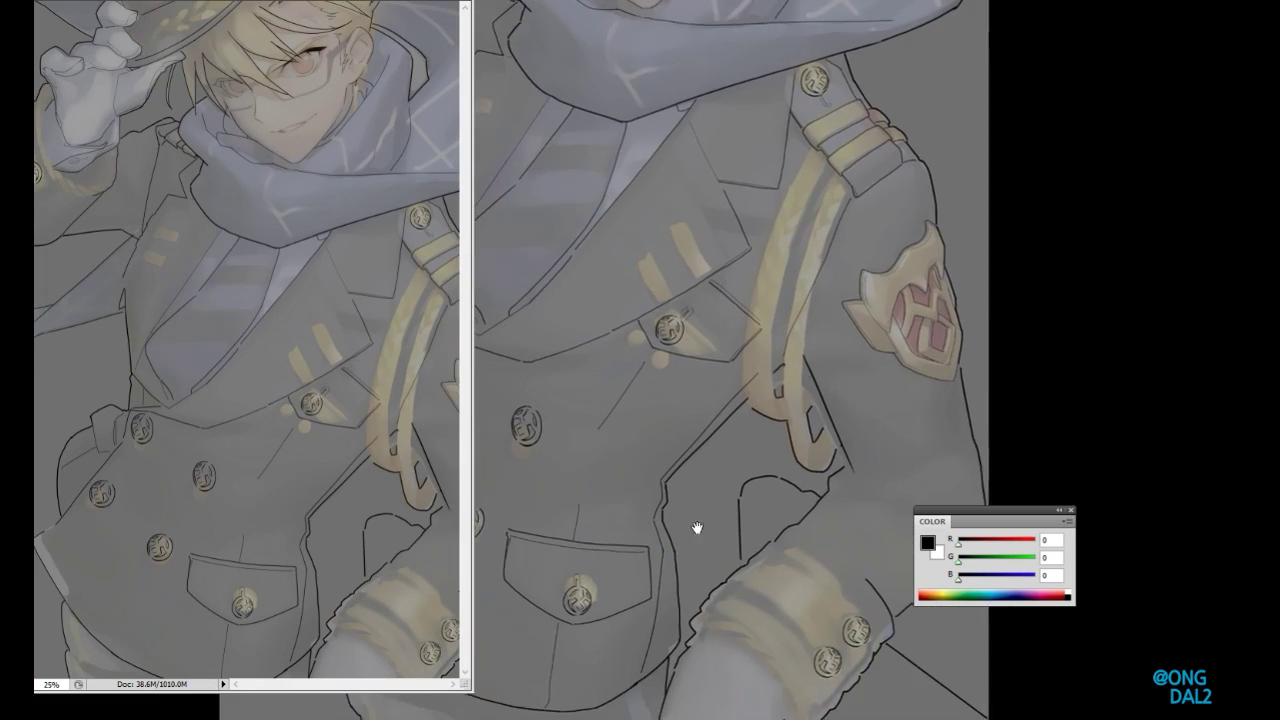
- Draw the inner edge line of the raised sleeve's opening and a curved hem line beneath the shirt cuff
drag(692, 538, 934, 258)
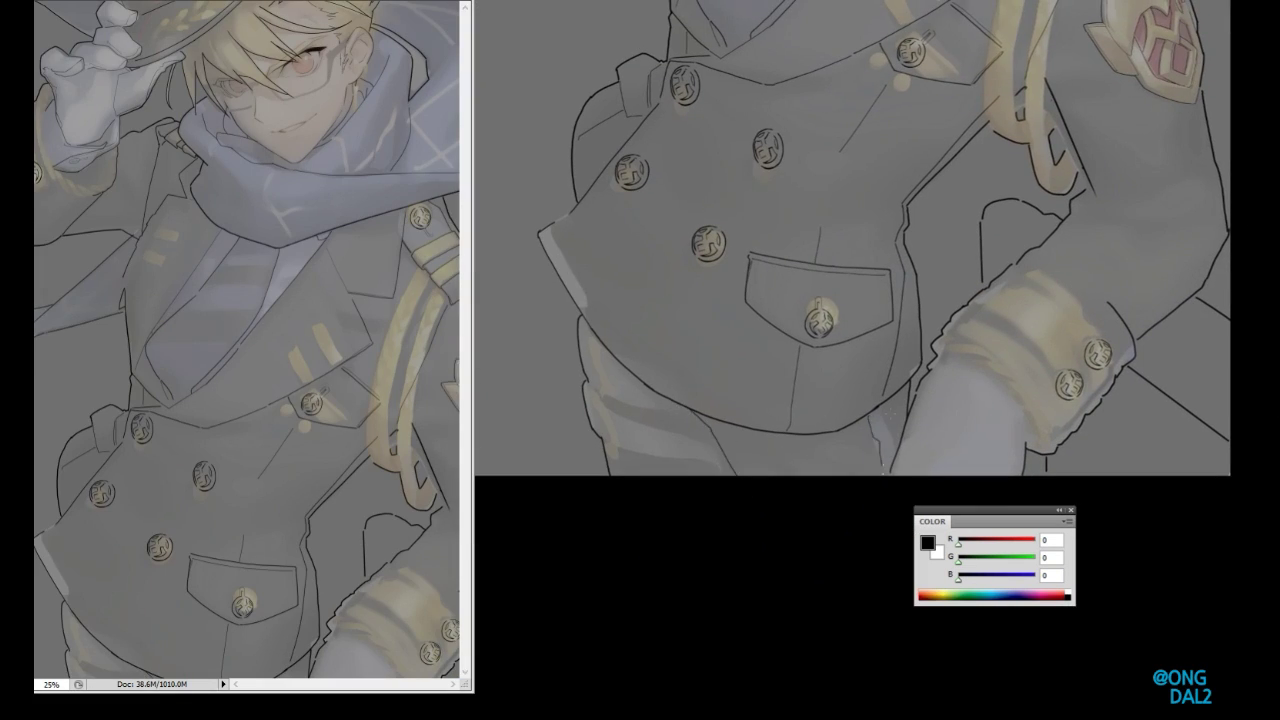
scroll(878, 454, down, 4)
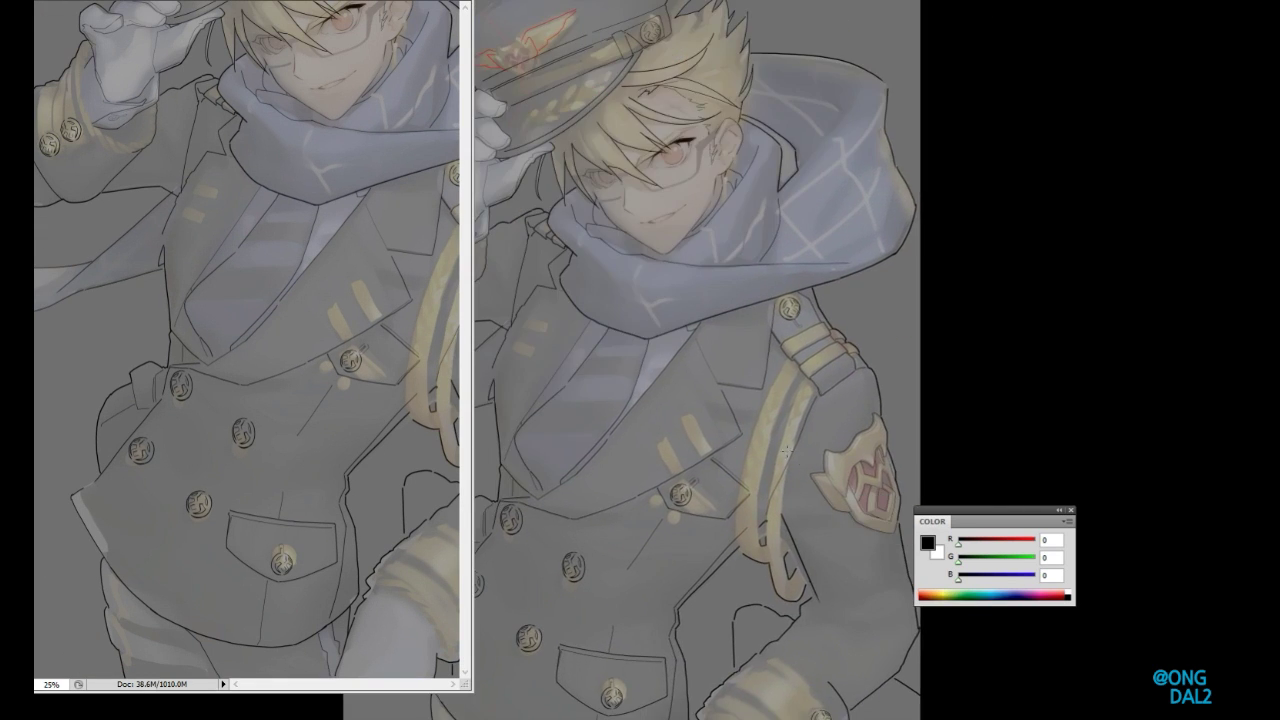
scroll(797, 462, up, 8)
scroll(722, 238, up, 3)
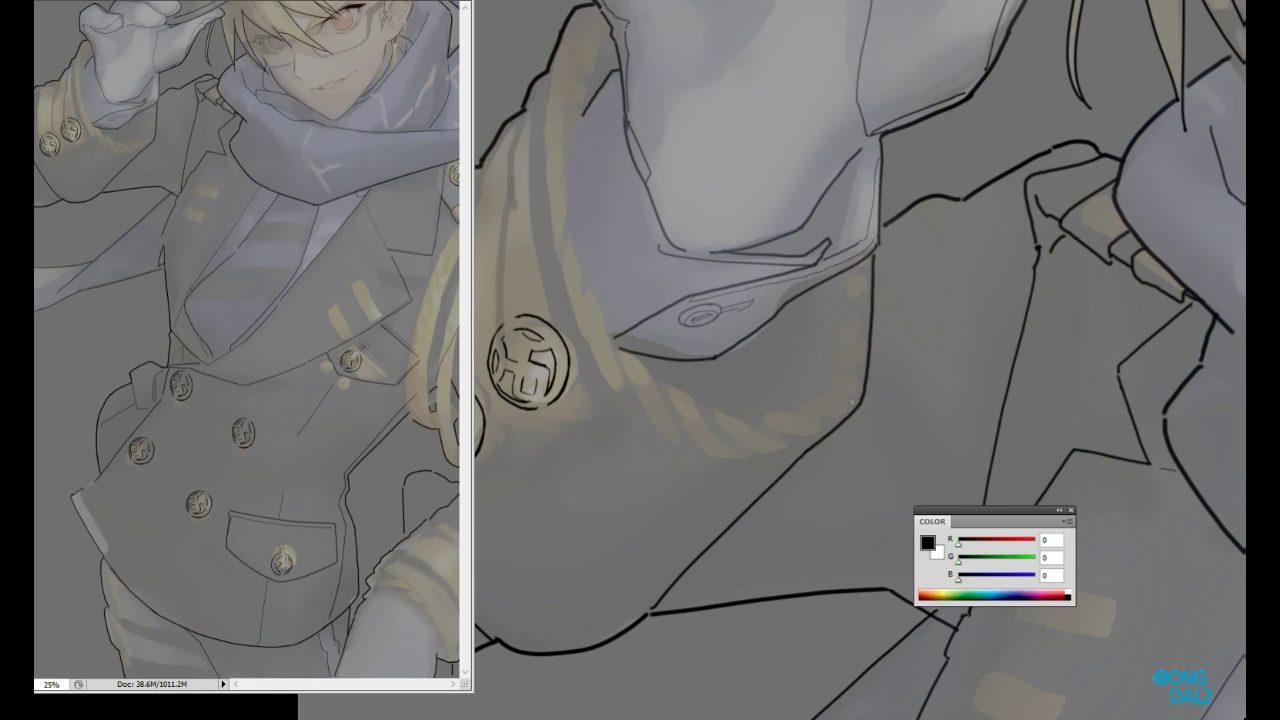
drag(851, 401, 883, 383)
drag(760, 330, 723, 376)
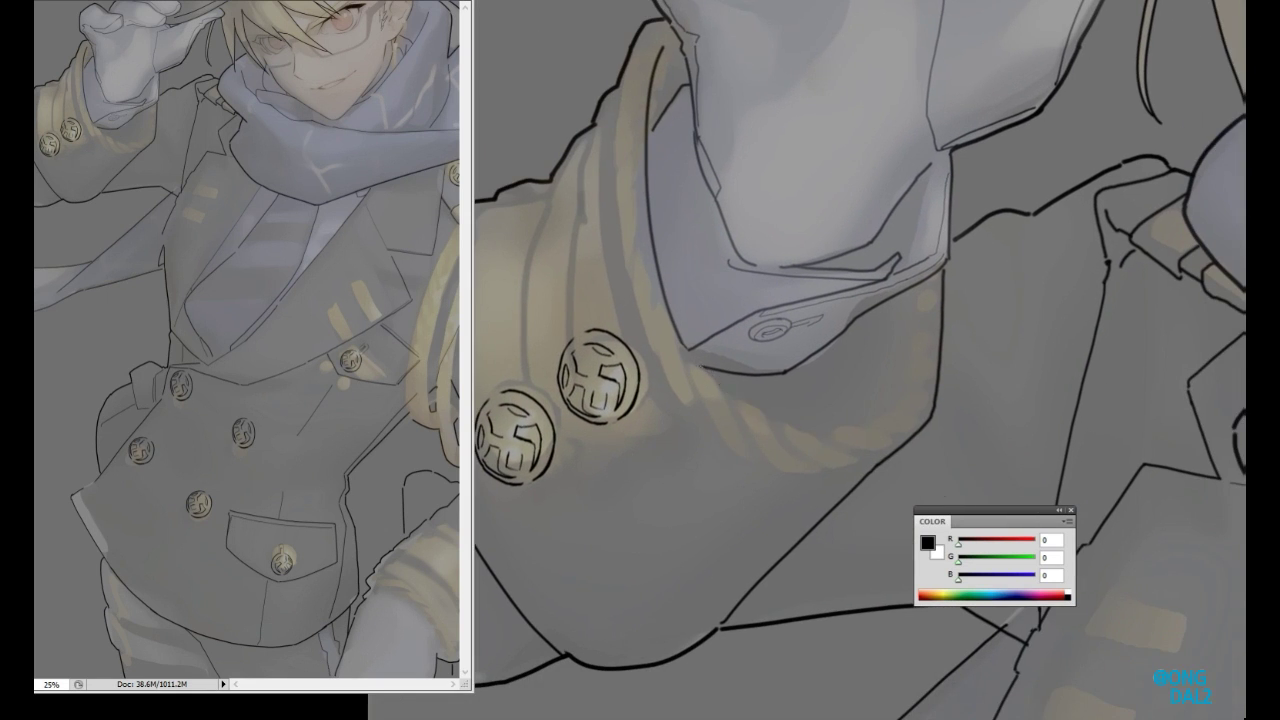
drag(878, 404, 1039, 466)
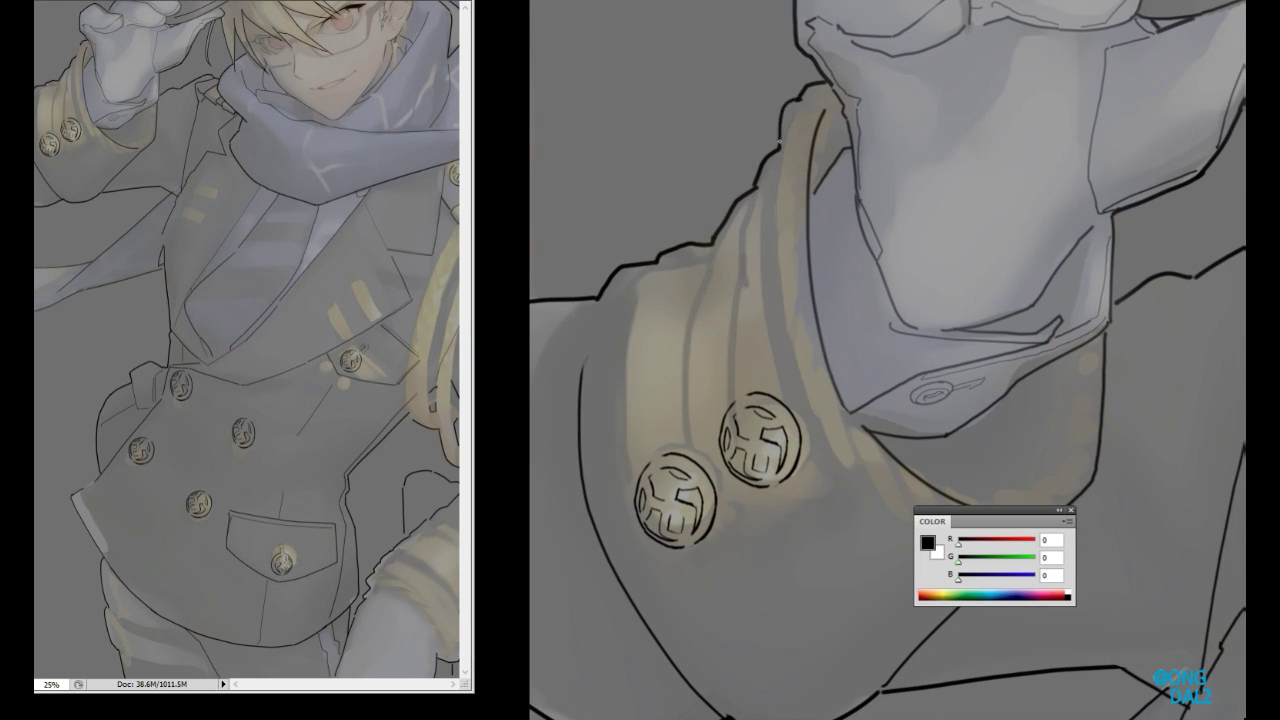
scroll(778, 142, down, 4)
scroll(776, 159, up, 1)
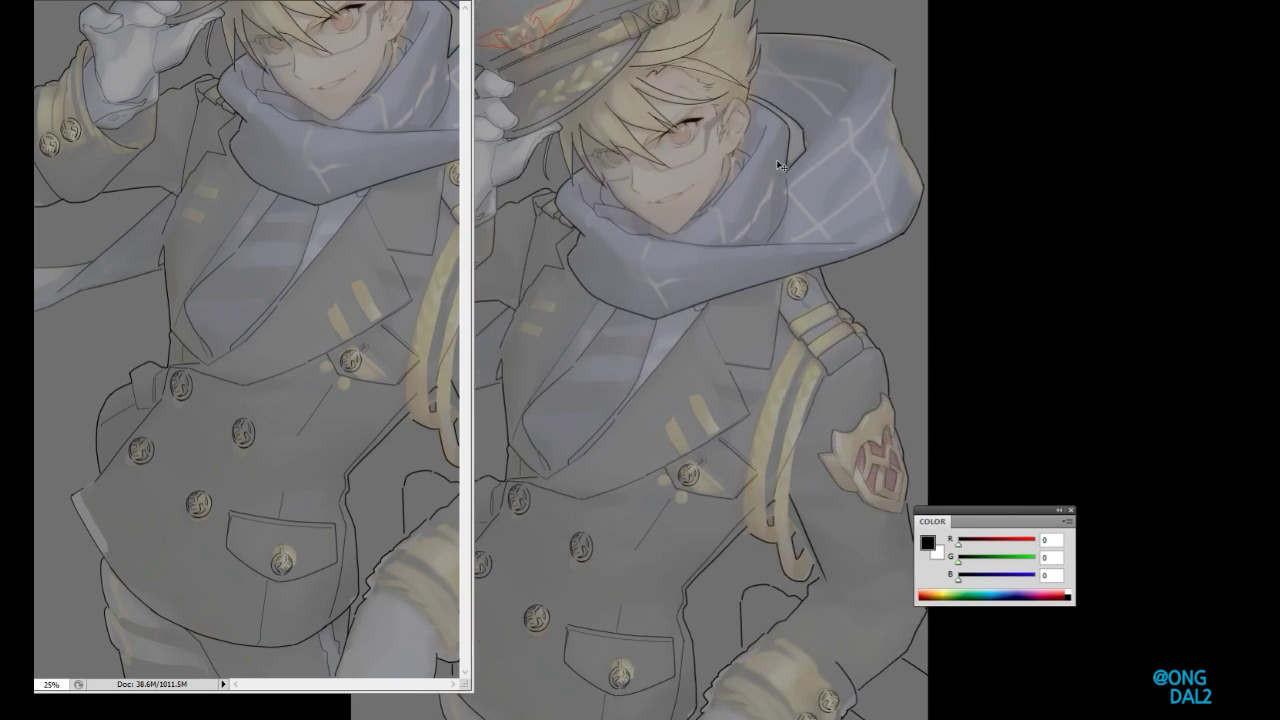
- Select the short inner-arm line beside the gold cord and adjust its position with Free Transform
scroll(930, 420, up, 3)
key(ctrl+t)
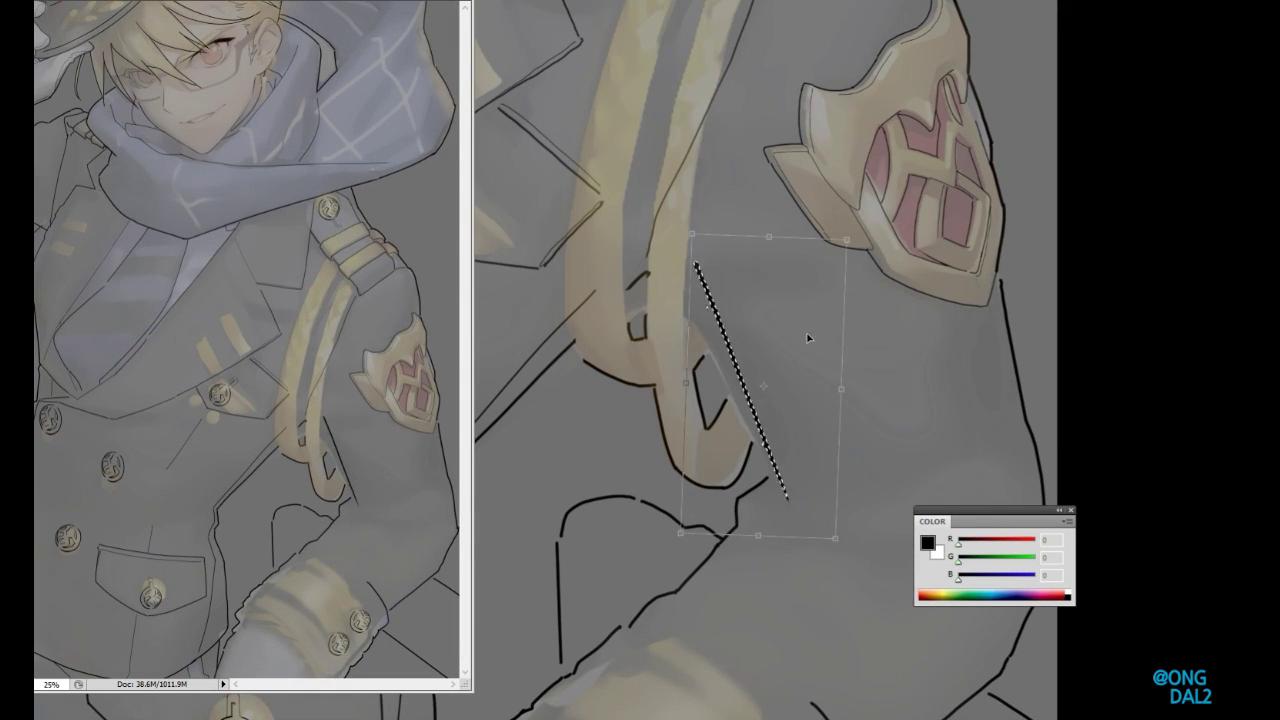
key(Return)
scroll(790, 315, down, 4)
scroll(894, 386, up, 2)
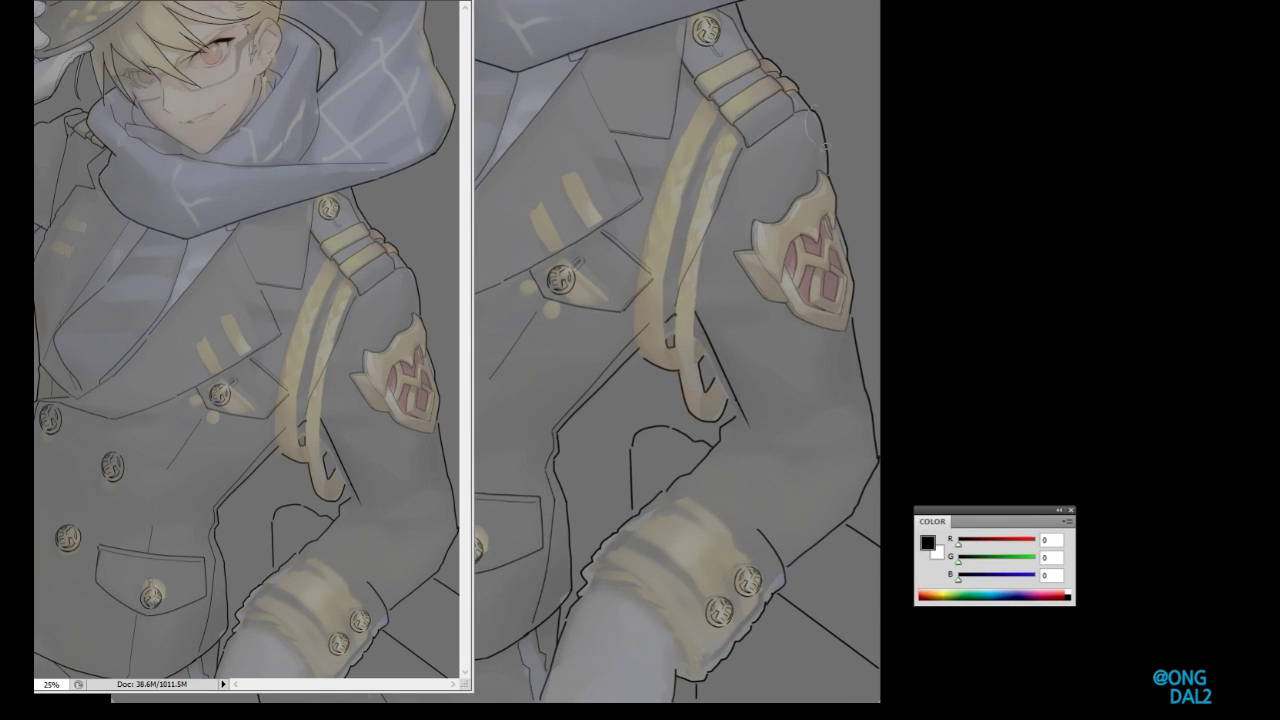
key(Return)
- Select the linework of the emblem on the upper sleeve and adjust its placement with Free Transform
scroll(840, 190, down, 2)
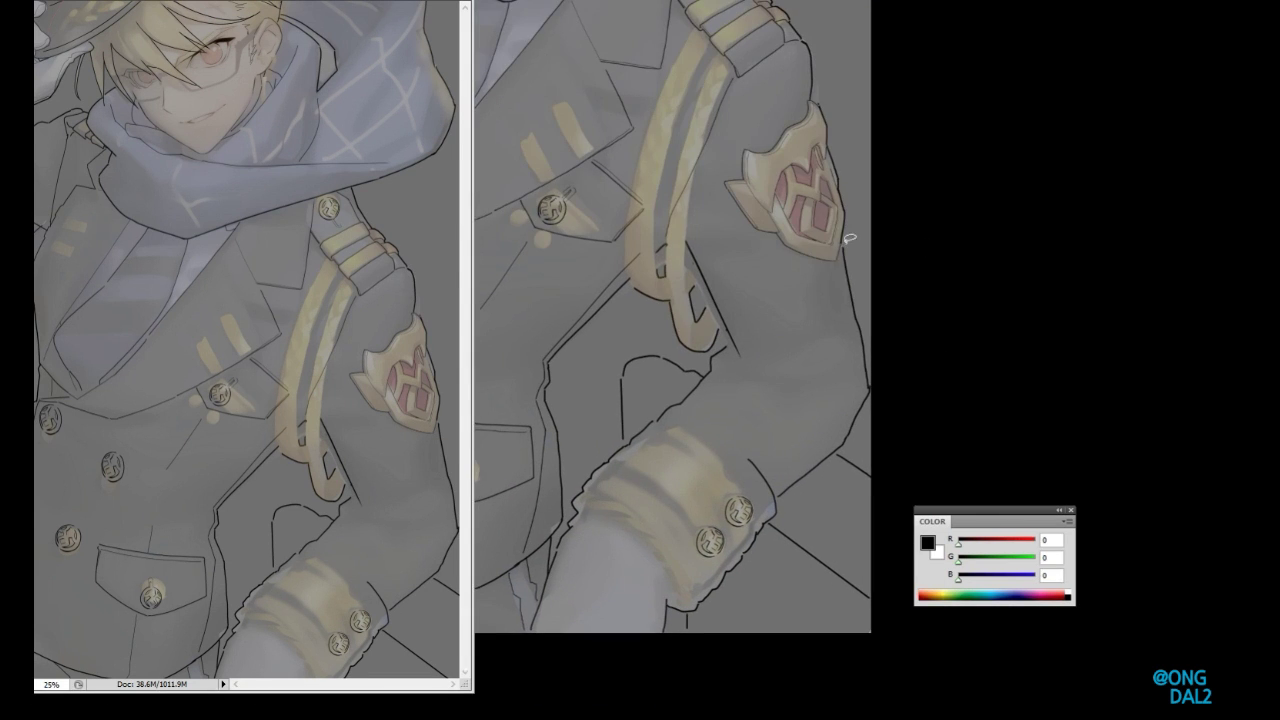
key(Return)
scroll(852, 252, down, 3)
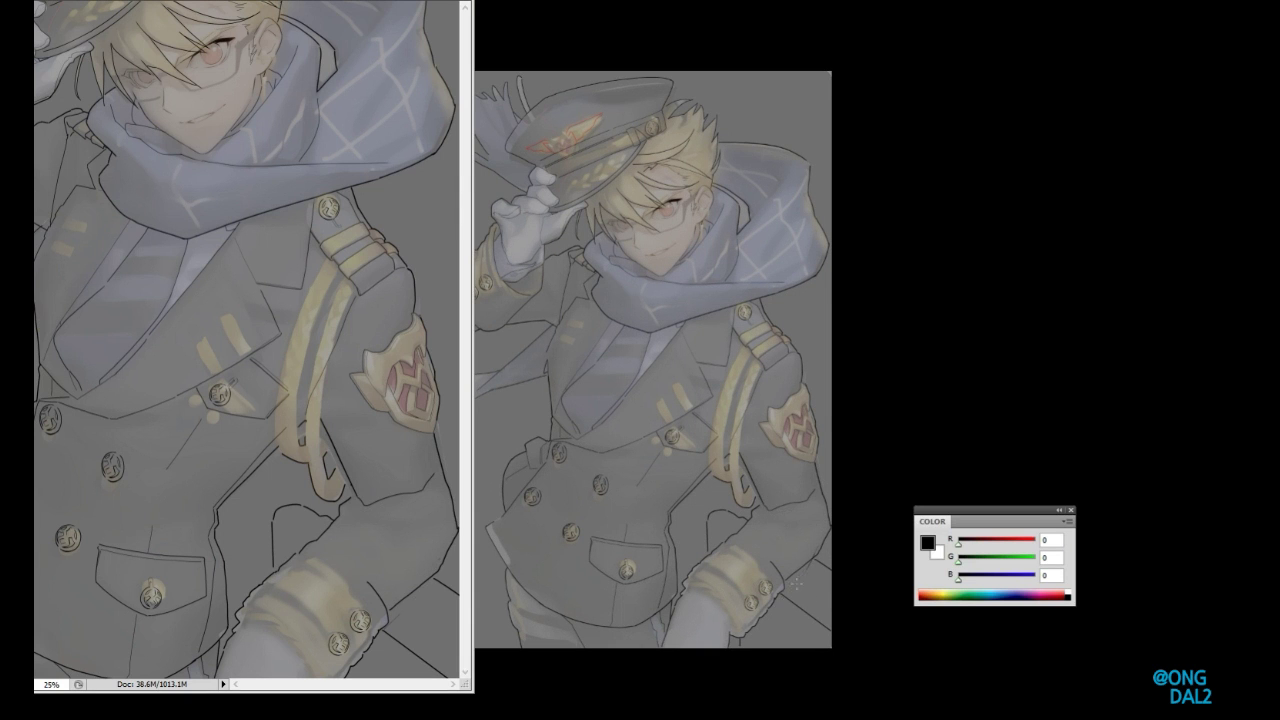
scroll(800, 420, up, 4)
key(ctrl+t)
drag(975, 440, 1068, 145)
key(Return)
scroll(1077, 143, down, 3)
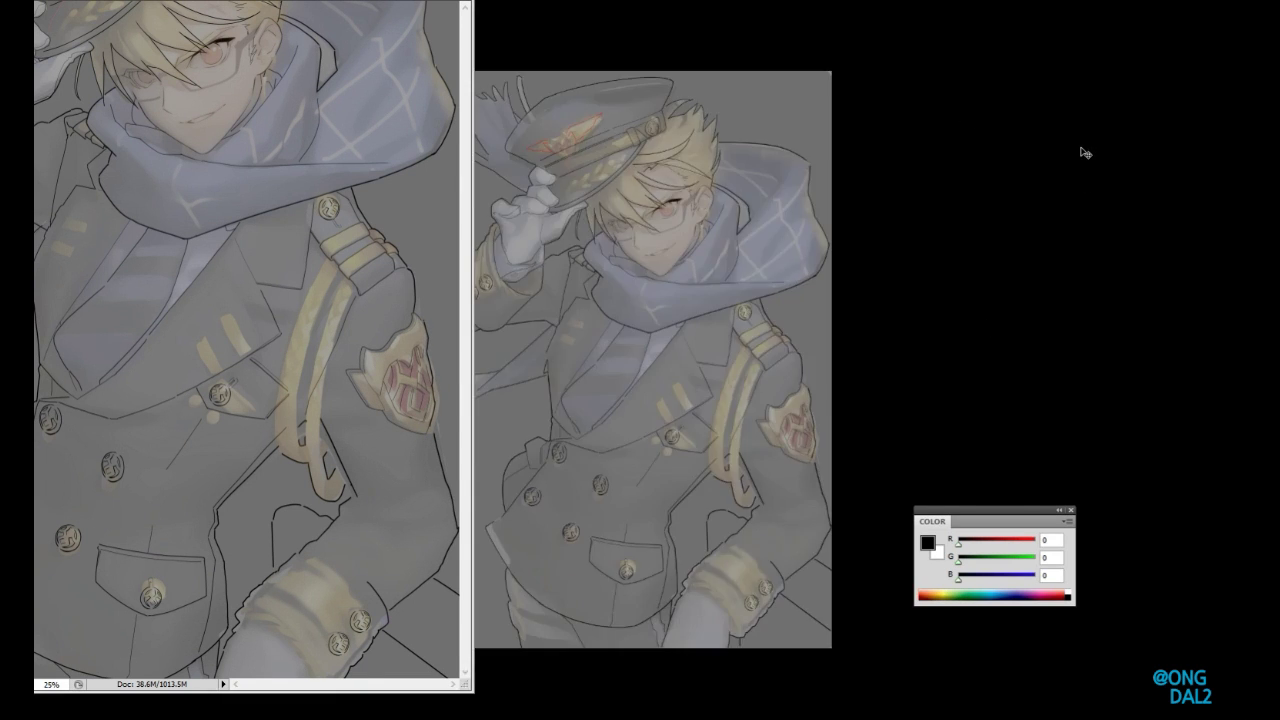
- Draw the outline and inner contours of a strap buckle on the hip below the coat hem
scroll(757, 463, up, 3)
scroll(757, 463, up, 5)
scroll(845, 364, down, 5)
scroll(843, 451, down, 2)
scroll(757, 477, up, 7)
drag(741, 497, 779, 527)
drag(790, 525, 766, 533)
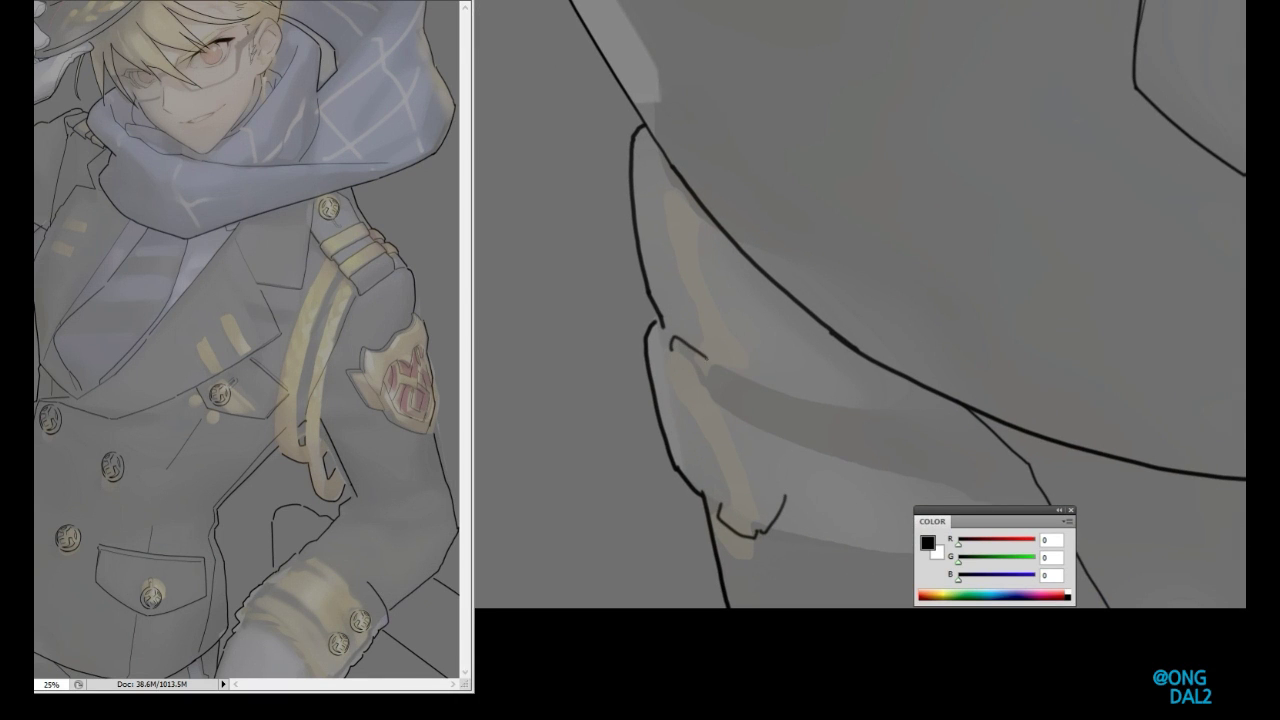
drag(212, 484, 363, 449)
drag(714, 416, 752, 488)
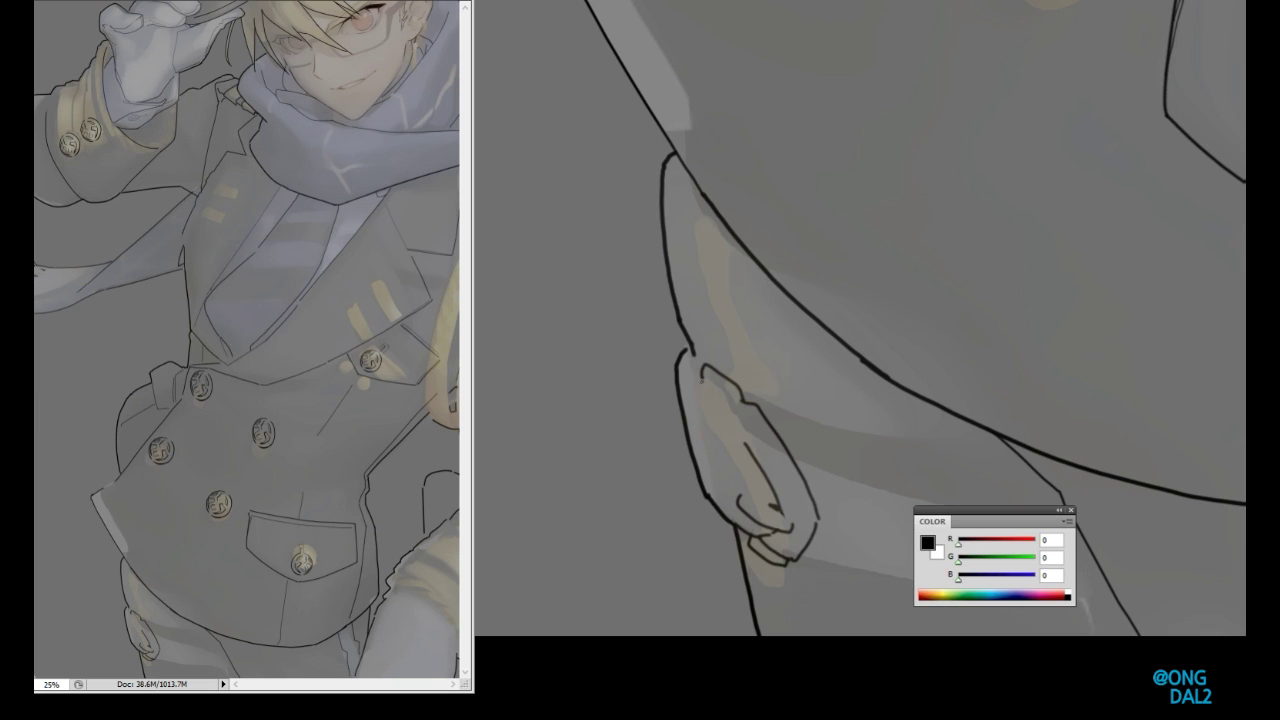
- Duplicate the hip buckle's linework and place the copy directly above the original
key(ctrl+t)
mouse_move(760, 440)
mouse_down()
mouse_move(800, 252)
mouse_move(808, 302)
mouse_up()
key(Return)
key(ctrl+minus)
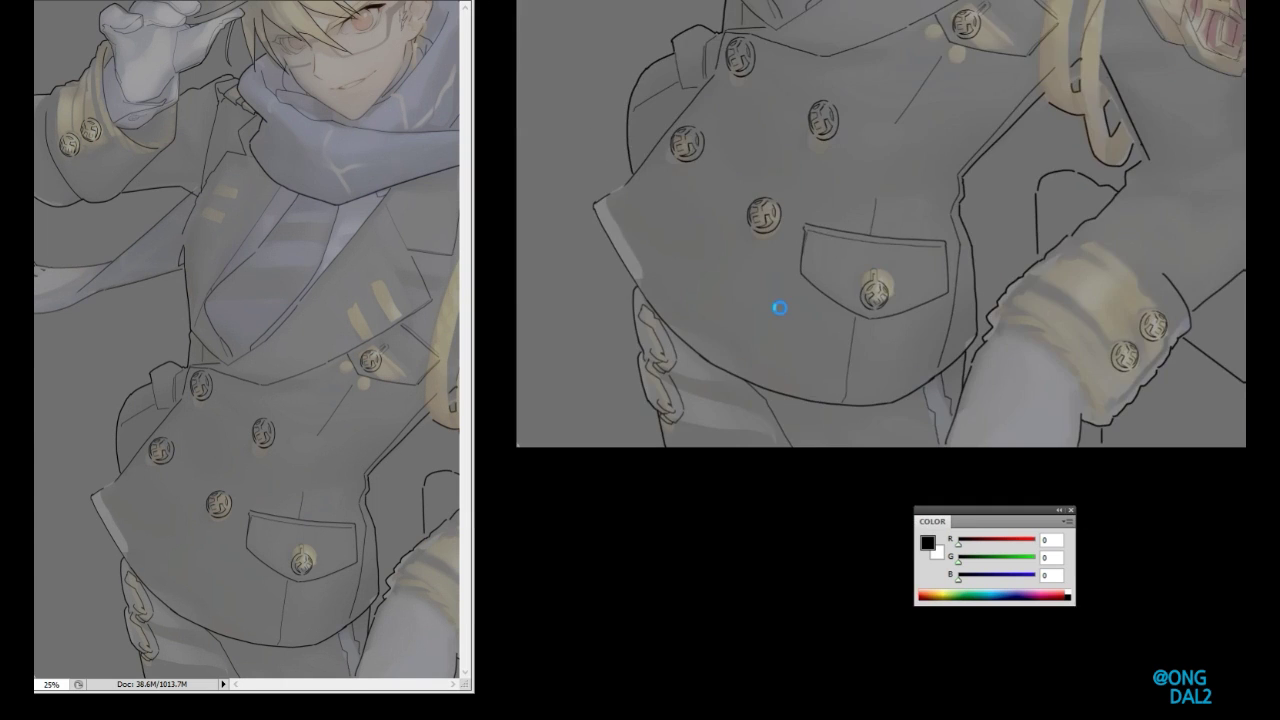
- Draw the strap lines running across the hip from both buckles, plus the protruding strap ends with small holes
scroll(694, 395, up, 5)
scroll(690, 405, down, 4)
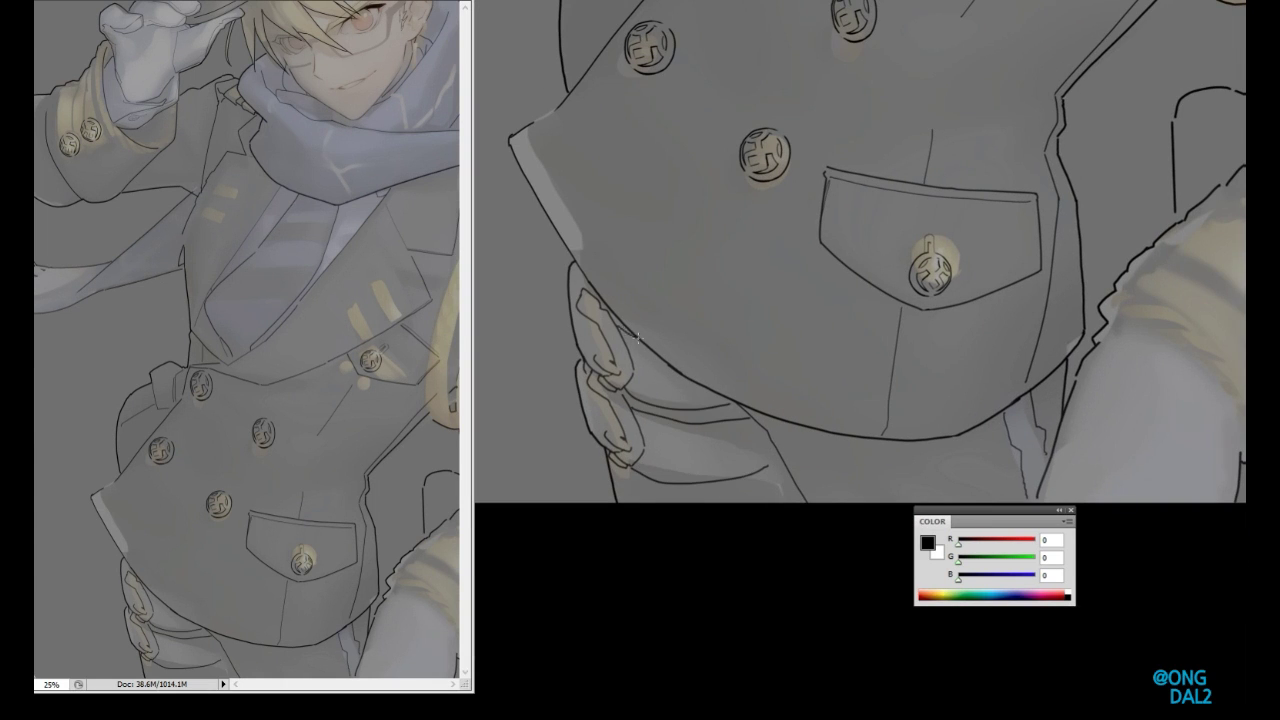
key(ctrl+minus)
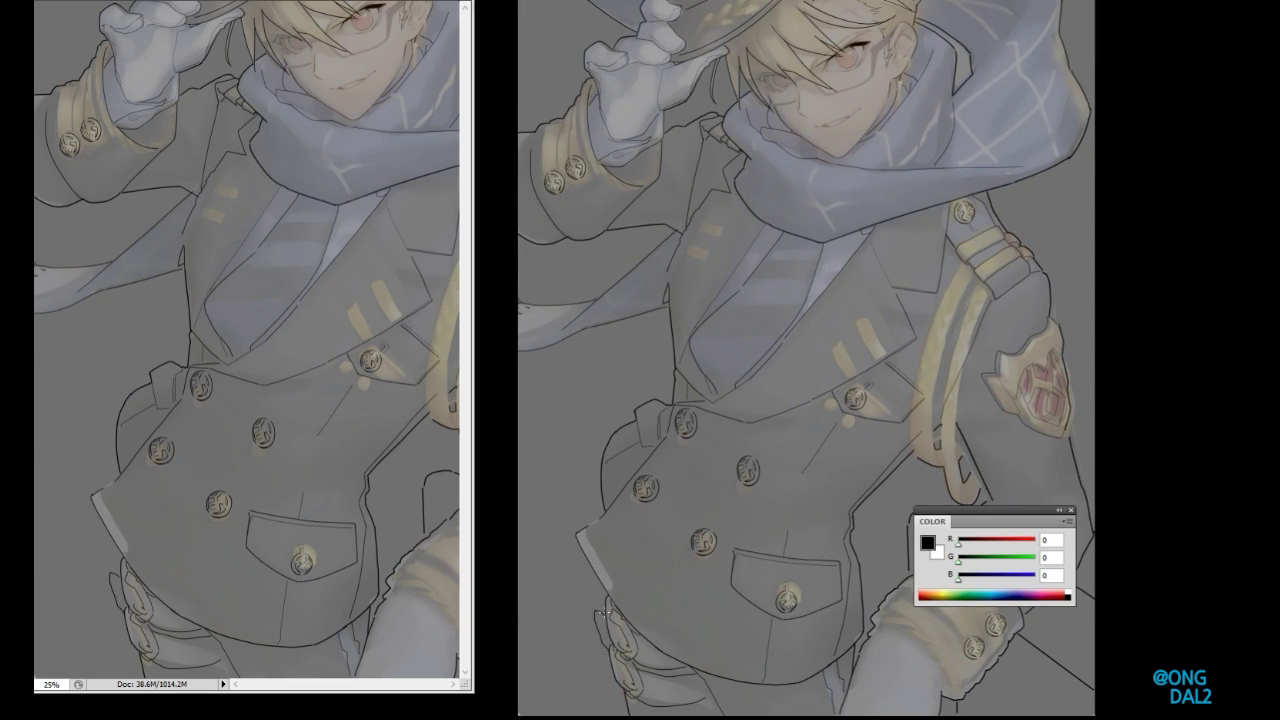
scroll(599, 606, up, 3)
scroll(818, 299, down, 3)
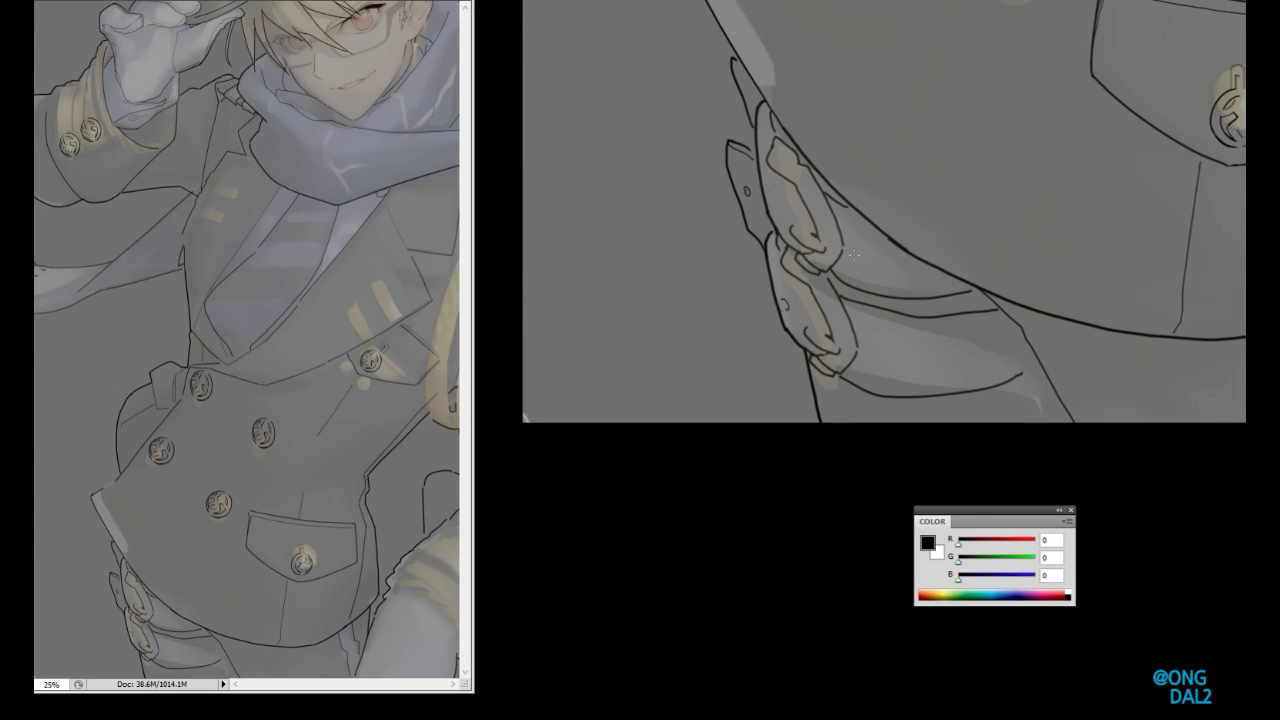
key(ctrl+minus)
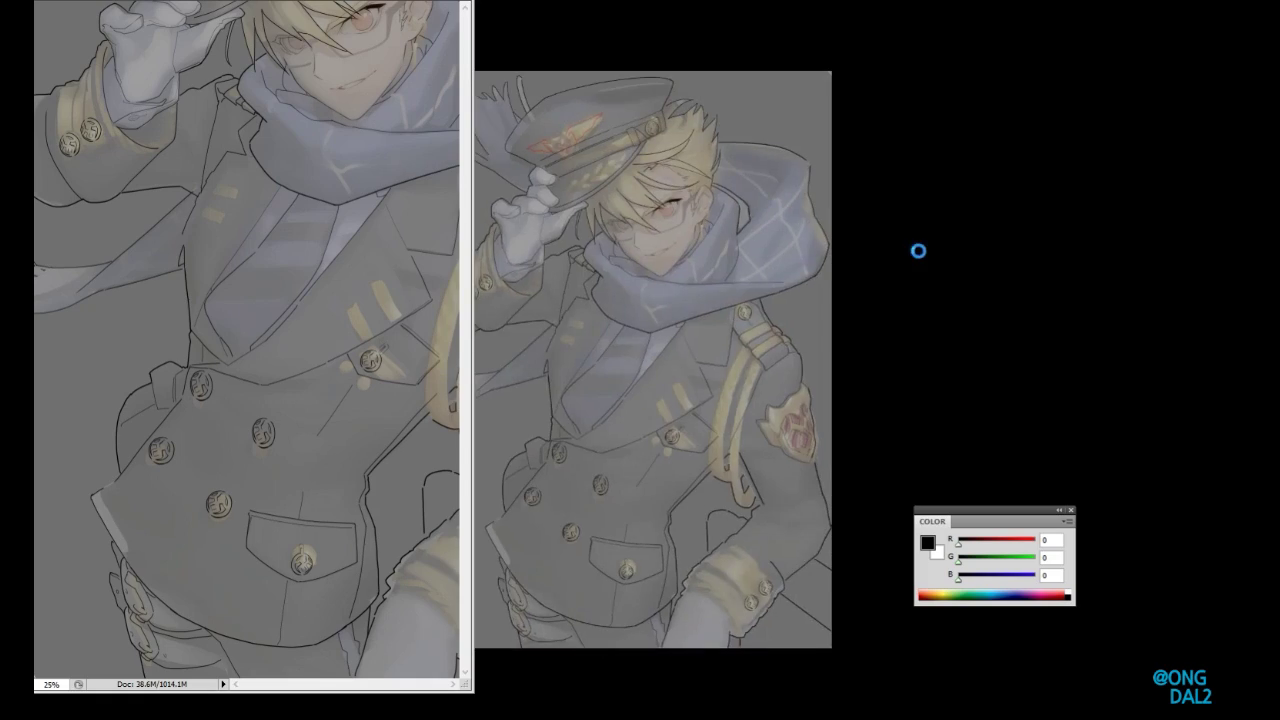
- Hide the painted colours and block in the character's silhouette under the line art with flat grey
scroll(917, 249, up, 3)
drag(917, 249, 1034, 320)
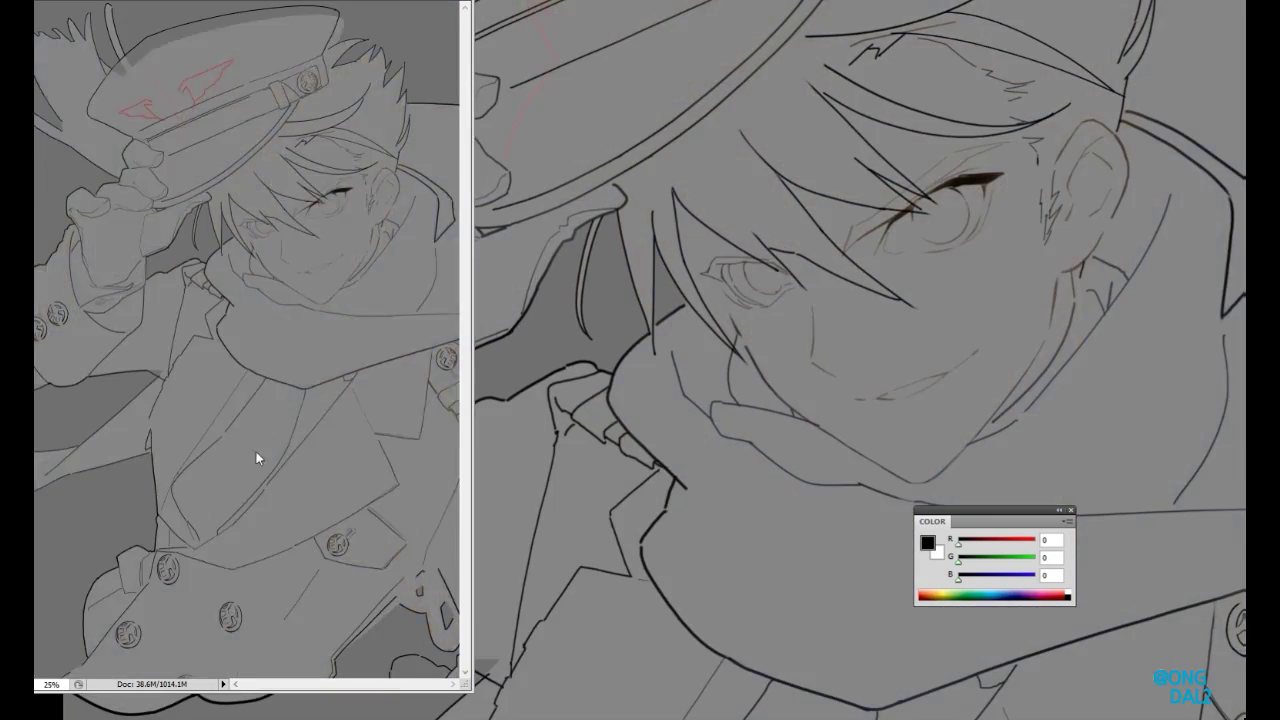
scroll(1006, 380, down, 5)
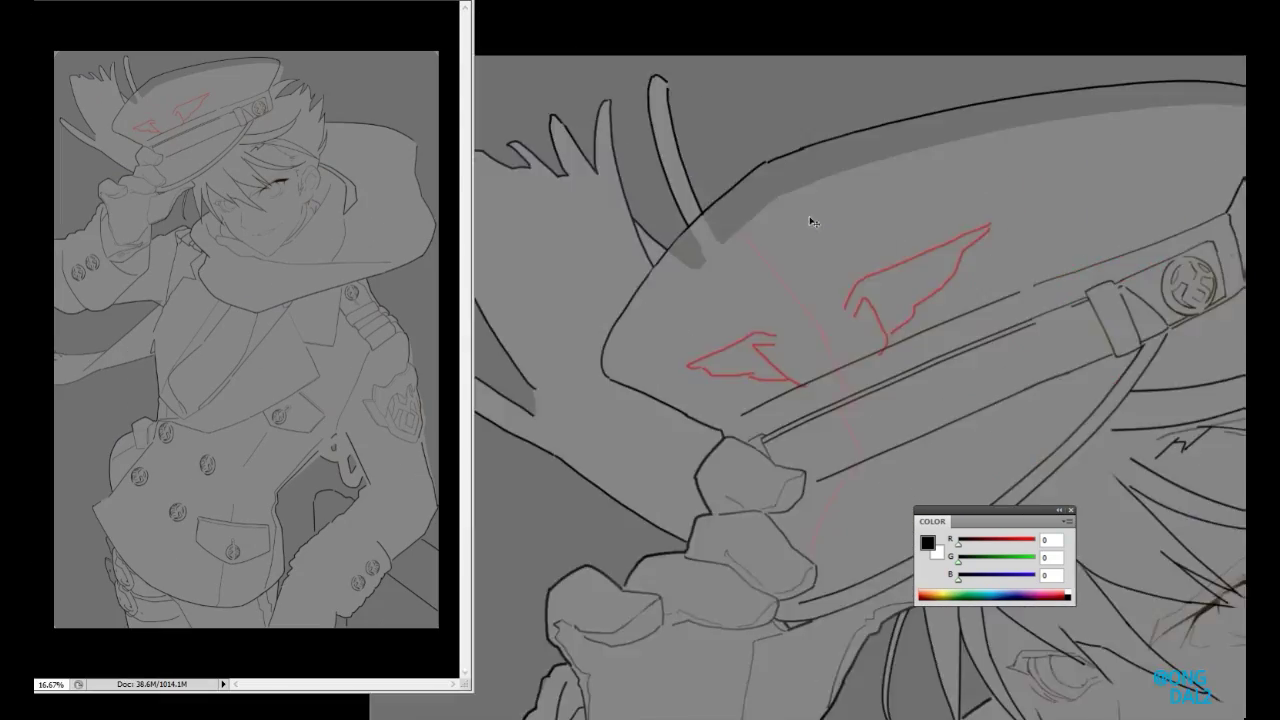
click(757, 323)
drag(757, 323, 640, 420)
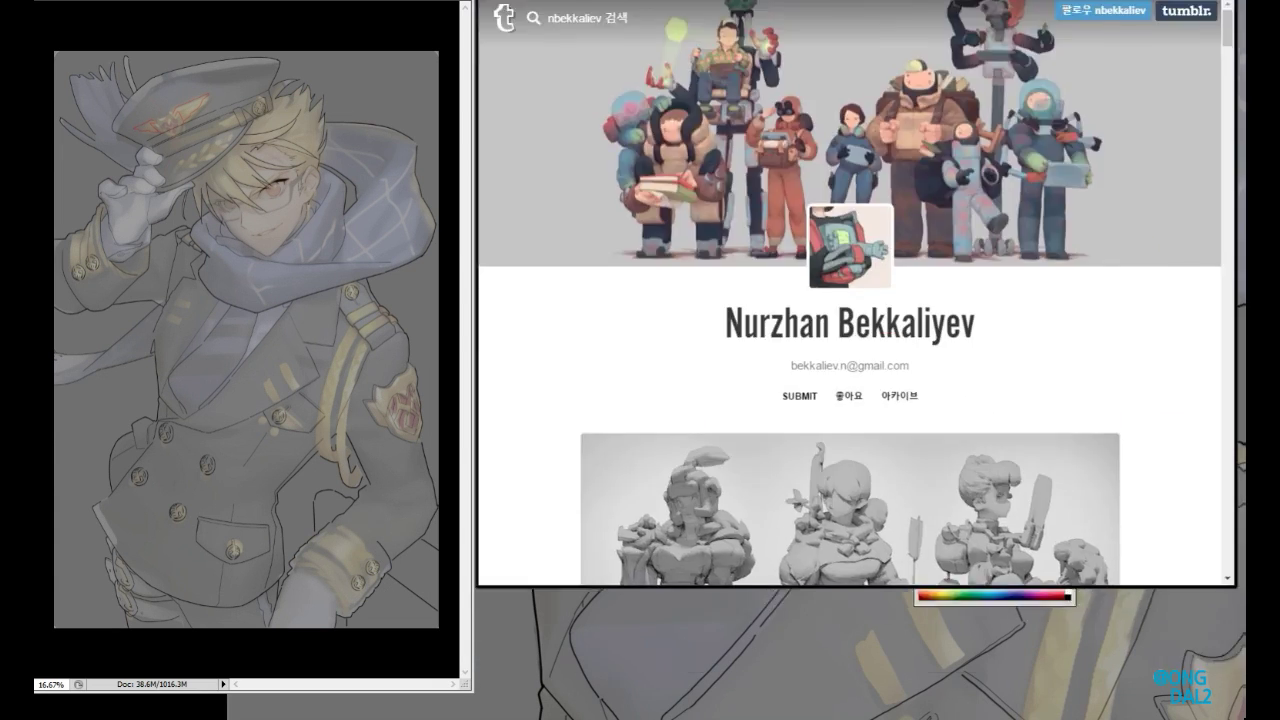
- Look through the artist's Tumblr page and the finished illustration of the woman in teal as references
scroll(1118, 409, down, 20)
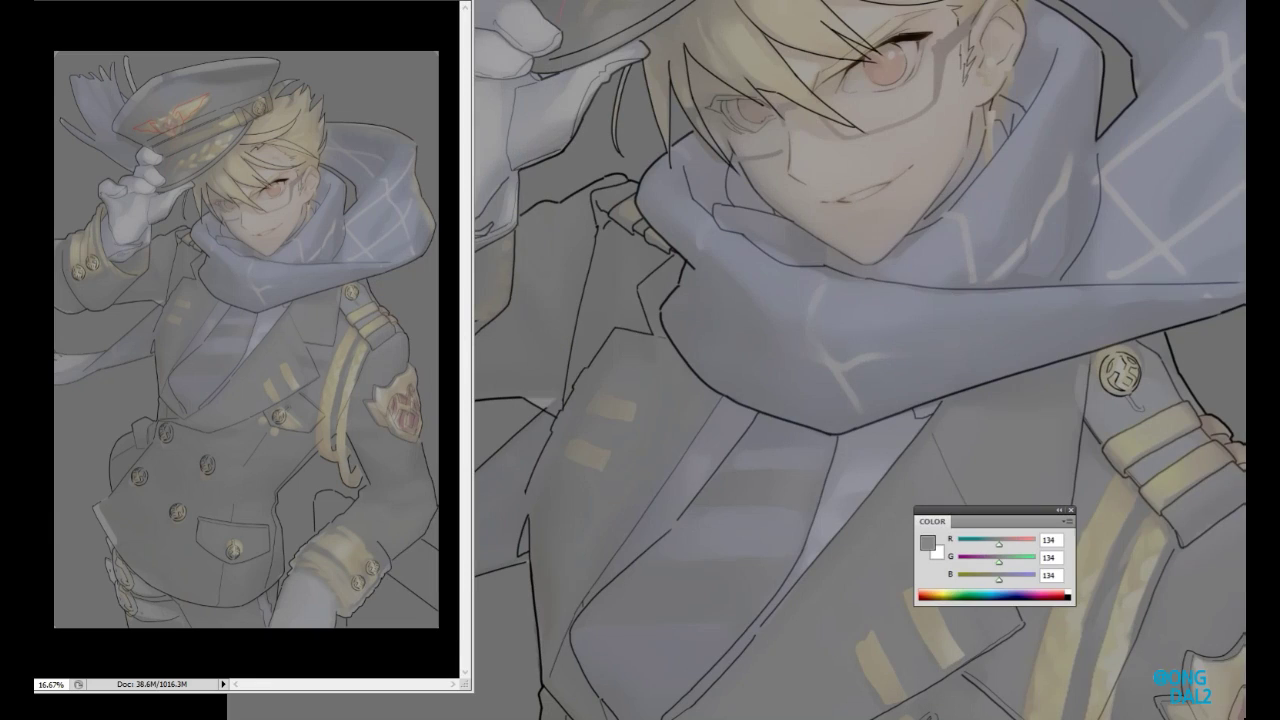
click(329, 69)
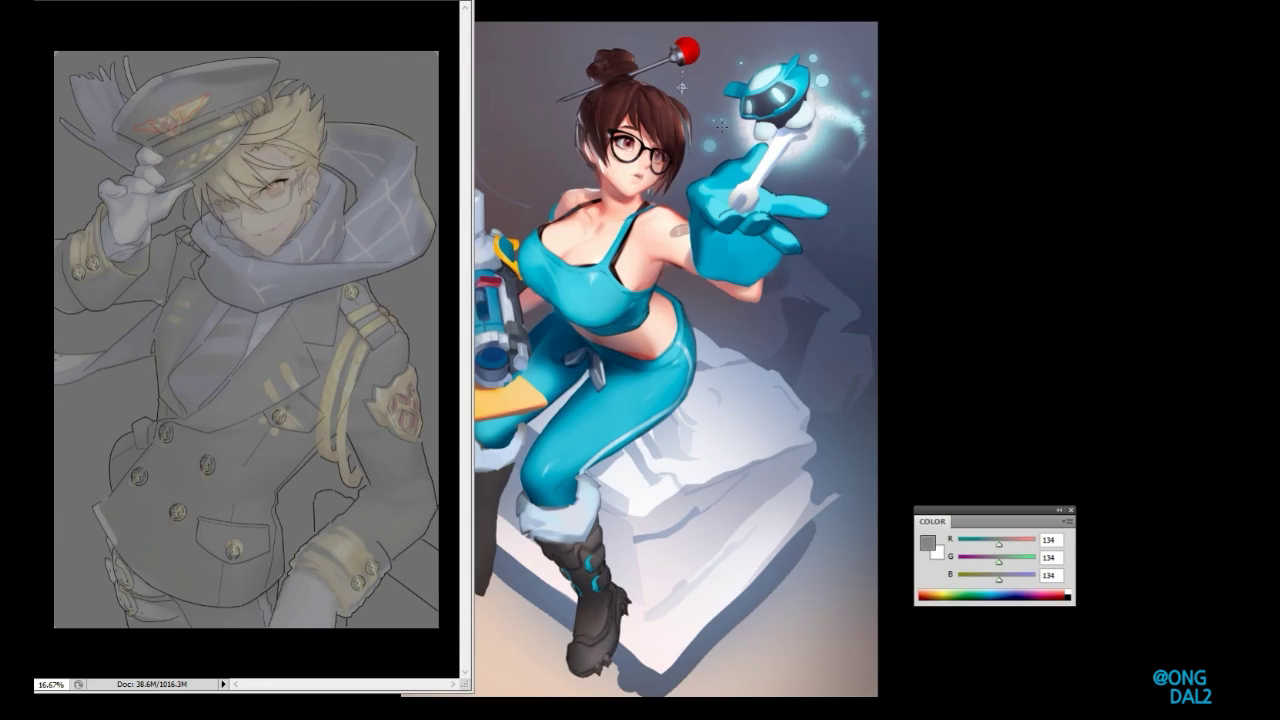
key(ctrl+plus)
key(ctrl+plus)
key(ctrl+plus)
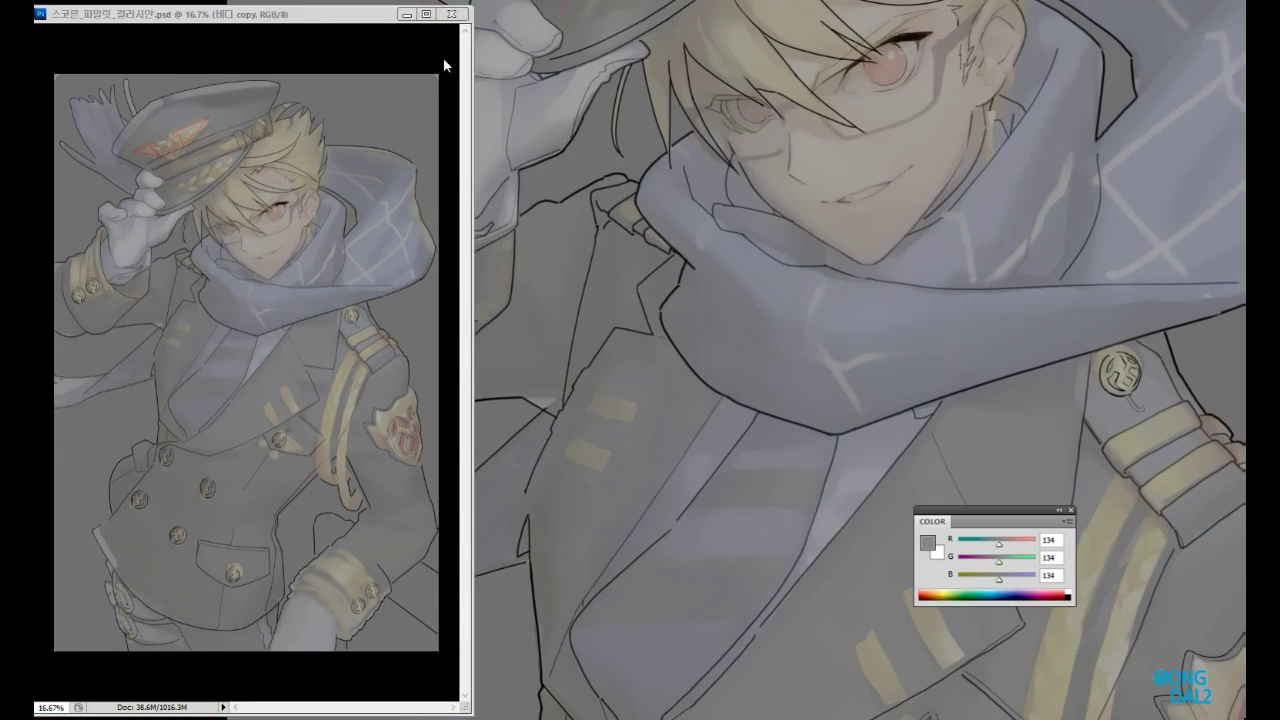
- Set the brush colour to blue (R 56, G 74, B 255) and draw the trim stripe outlines around the raised sleeve's cuff
scroll(1011, 200, down, 10)
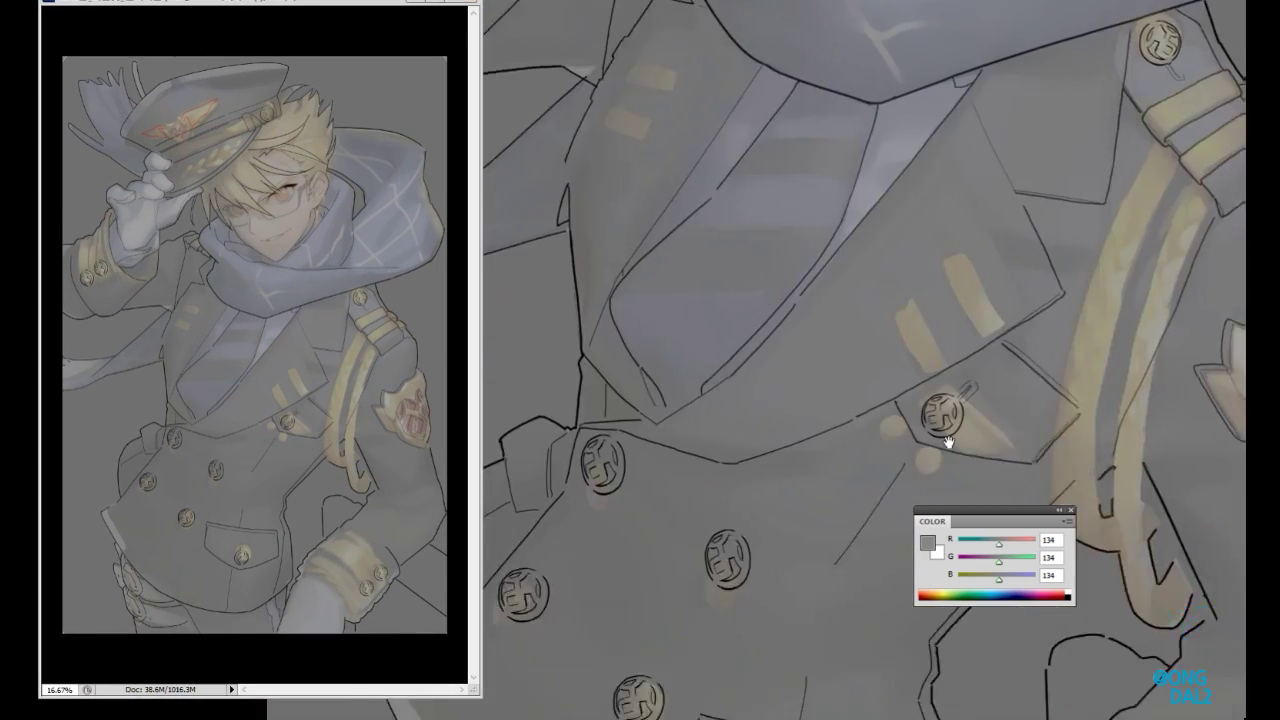
scroll(975, 398, up, 10)
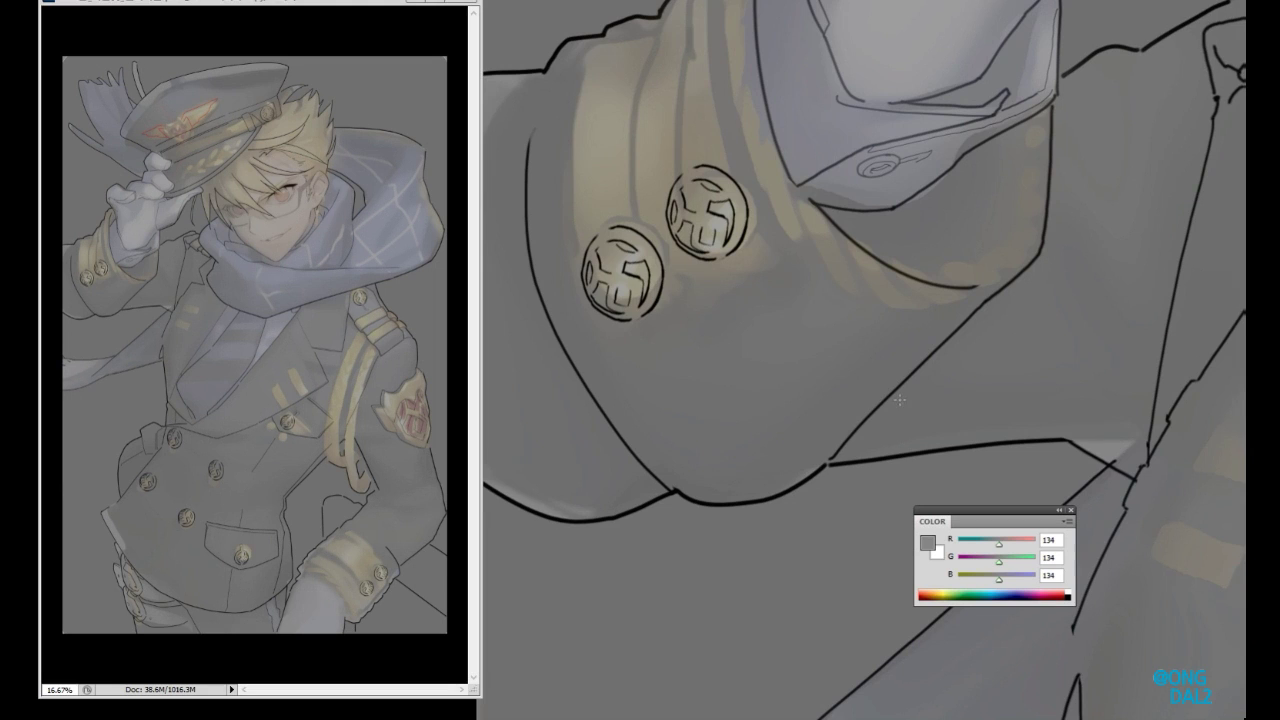
scroll(815, 230, up, 8)
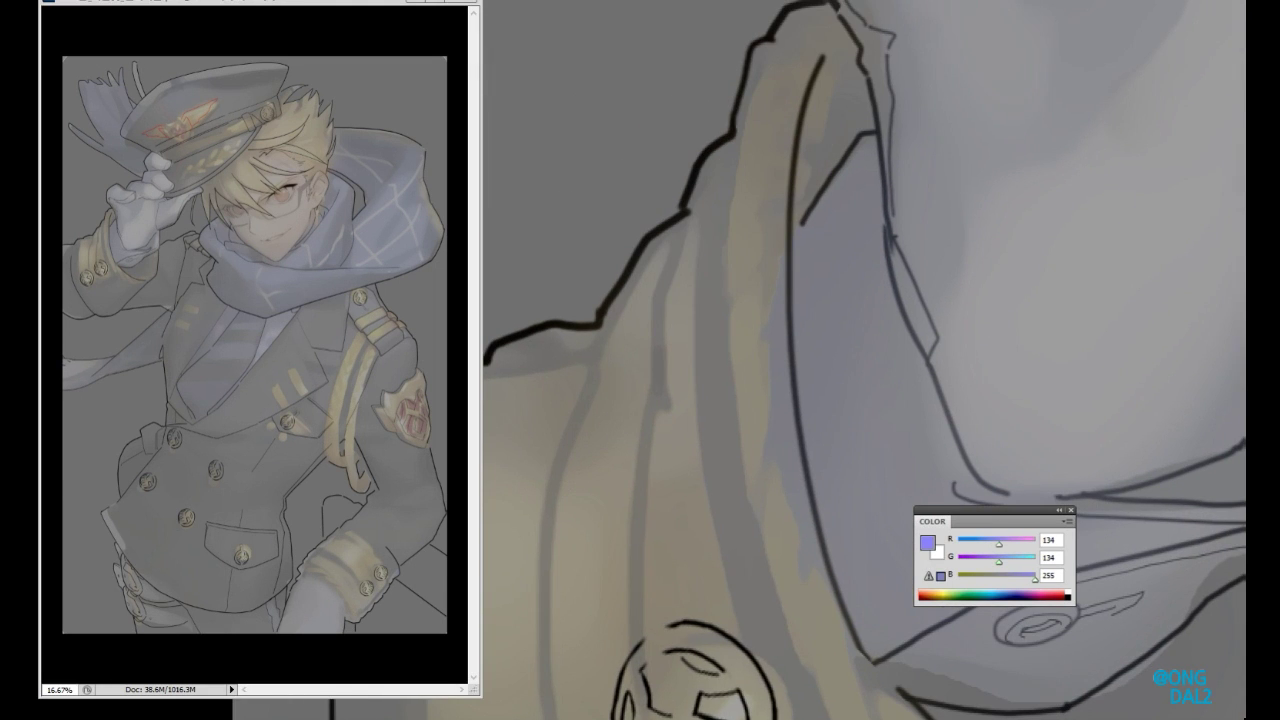
drag(719, 275, 764, 325)
scroll(768, 389, down, 8)
mouse_move(911, 555)
mouse_down()
mouse_move(840, 418)
mouse_move(844, 439)
mouse_move(820, 250)
mouse_move(780, 560)
mouse_move(754, 414)
mouse_move(813, 249)
mouse_up()
scroll(833, 265, down, 6)
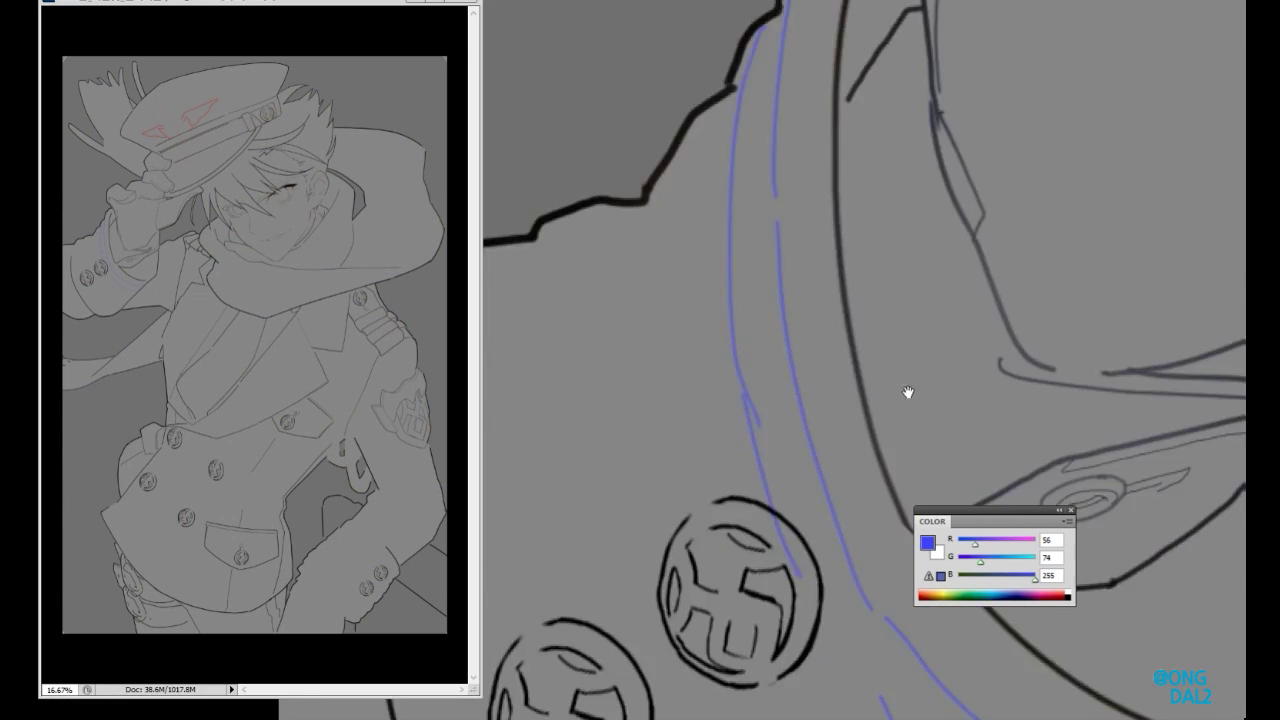
drag(709, 421, 664, 466)
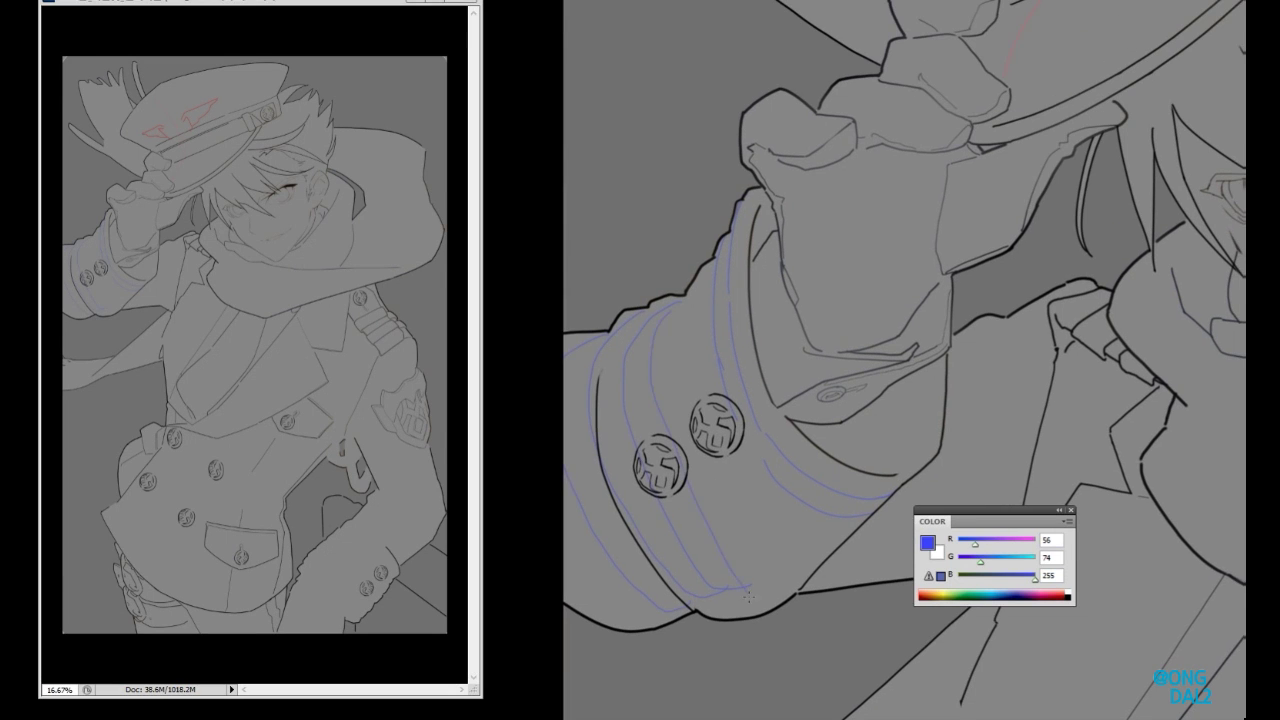
- Move the raised sleeve's two cuff buttons together further toward the elbow with Free Transform
key(ctrl+t)
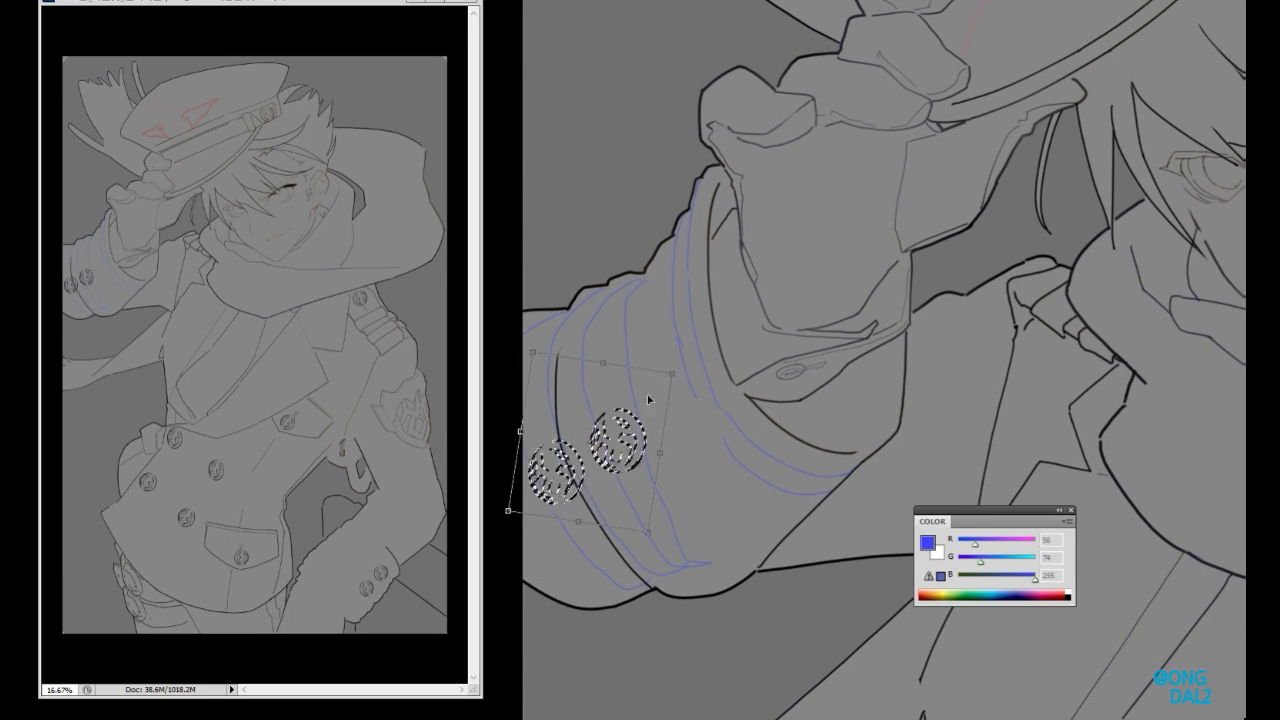
key(Return)
scroll(771, 234, up, 3)
scroll(785, 535, down, 3)
- Draw blue trim stripe outlines across the lowered sleeve, above and below its two cuff buttons
drag(699, 359, 765, 382)
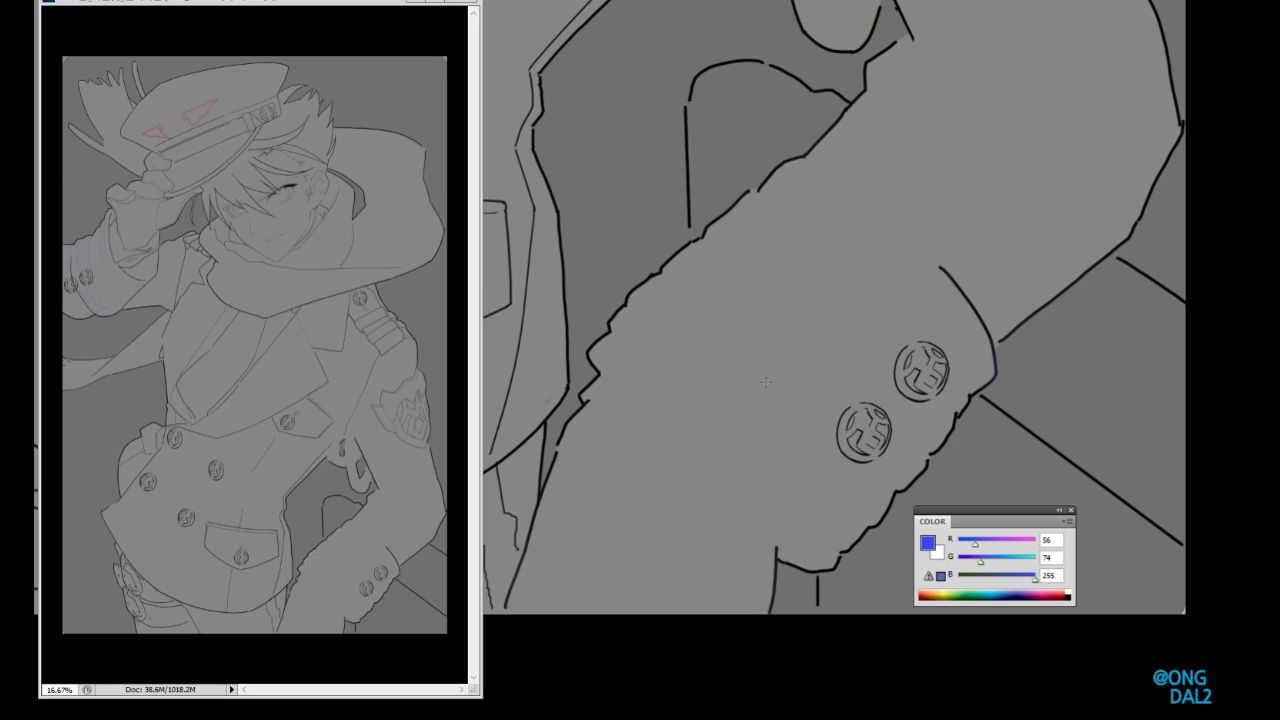
drag(676, 395, 822, 566)
drag(876, 232, 854, 276)
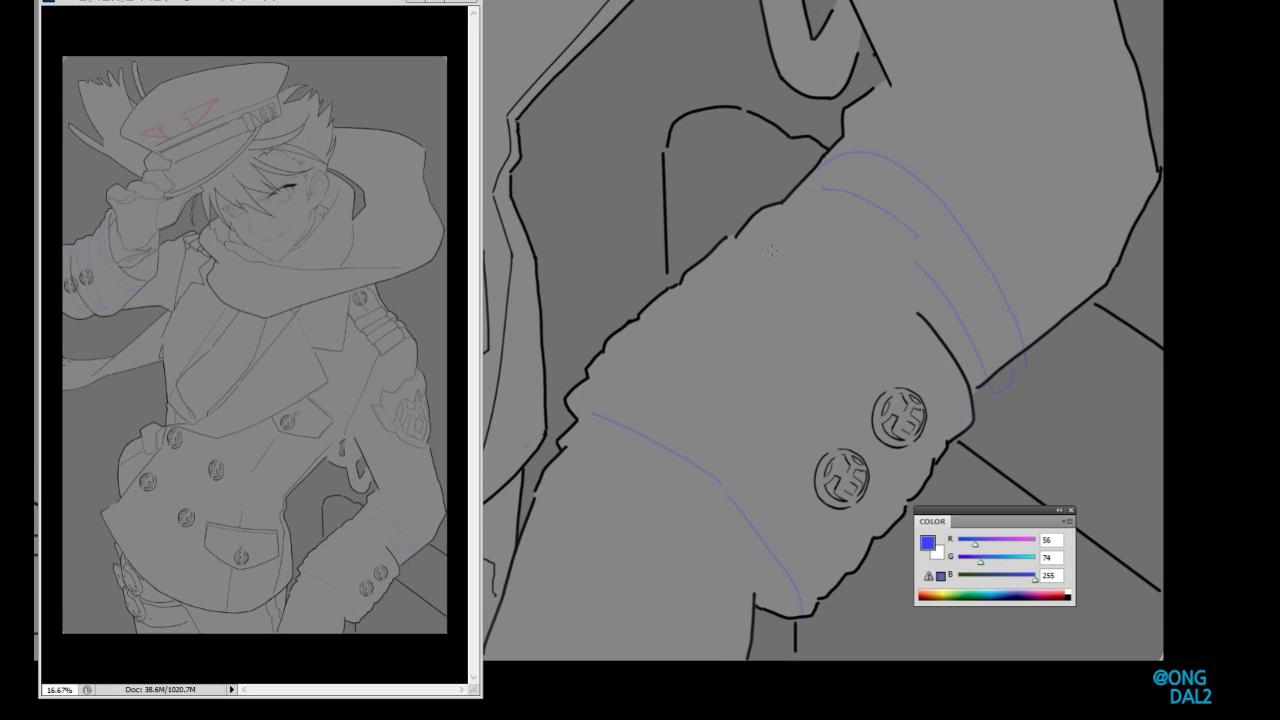
mouse_move(771, 249)
mouse_down()
mouse_move(700, 300)
mouse_move(820, 330)
mouse_move(872, 261)
mouse_up()
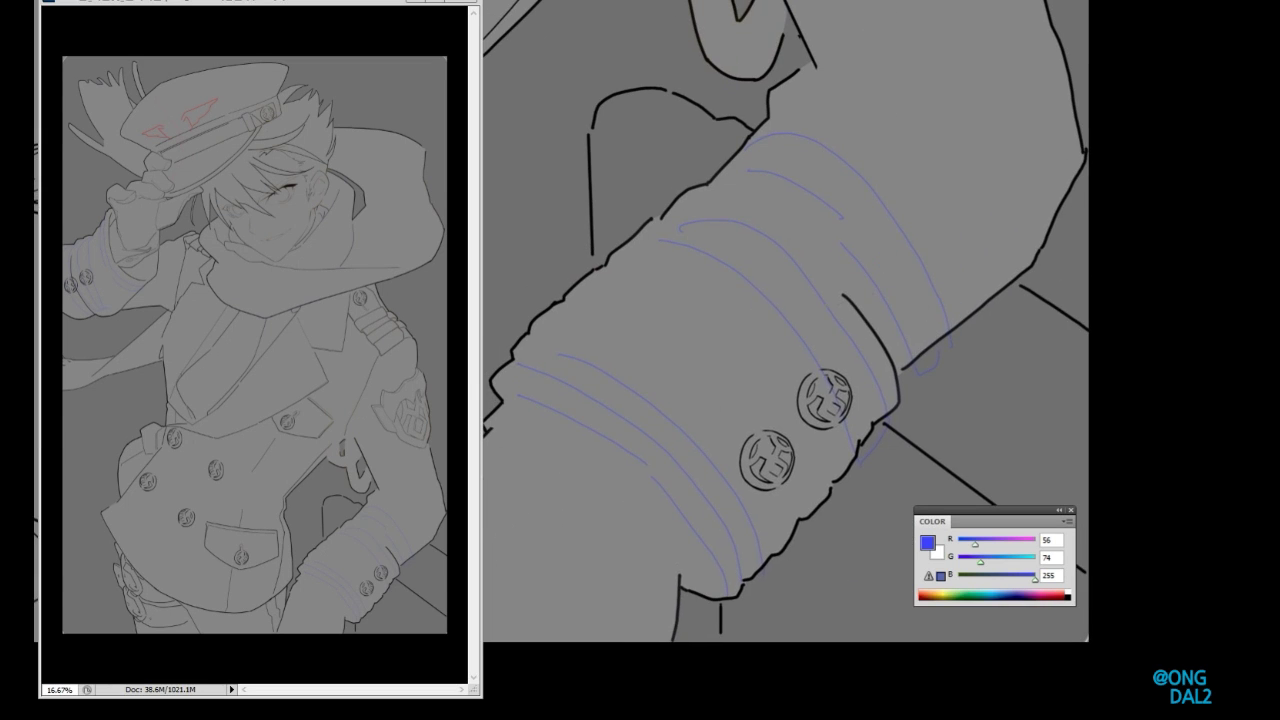
- Move the lowered sleeve's two cuff buttons together further toward the elbow with Free Transform
key(ctrl+t)
drag(880, 340, 780, 433)
key(Return)
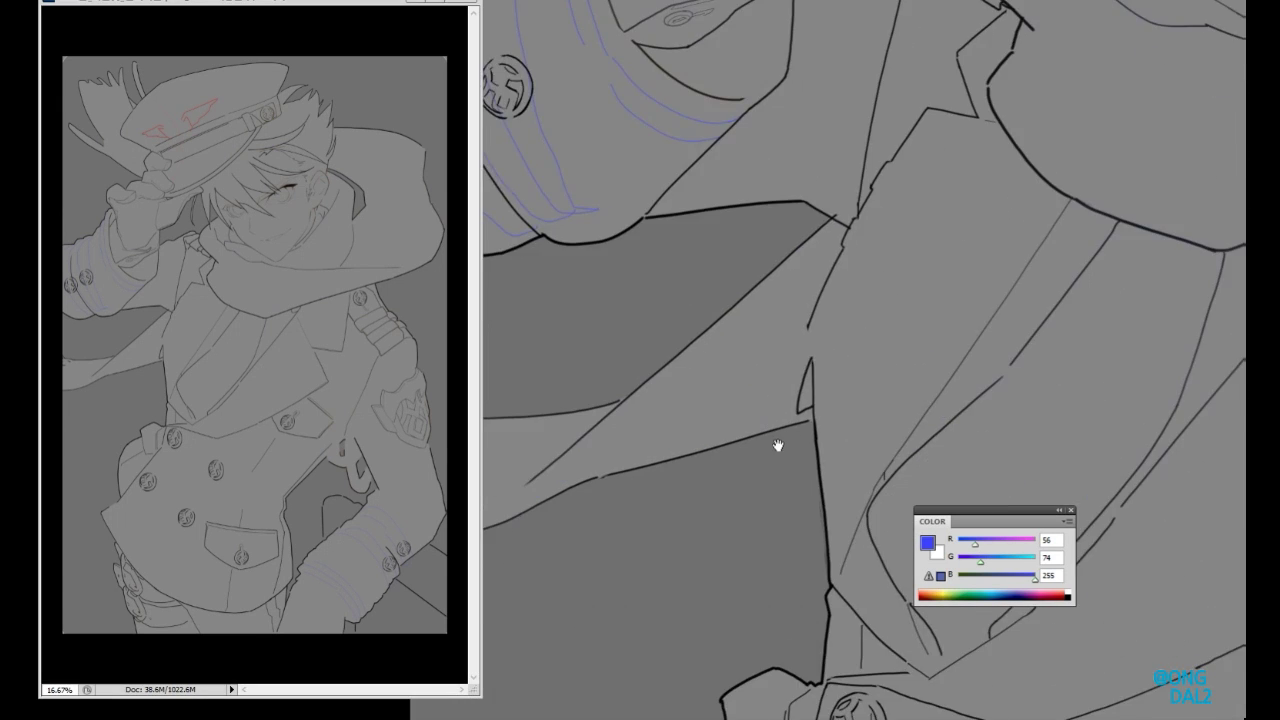
- Erase the old black outlines along the cuff sections of both the lowered and the raised sleeve
scroll(780, 433, down, 2)
scroll(764, 425, down, 5)
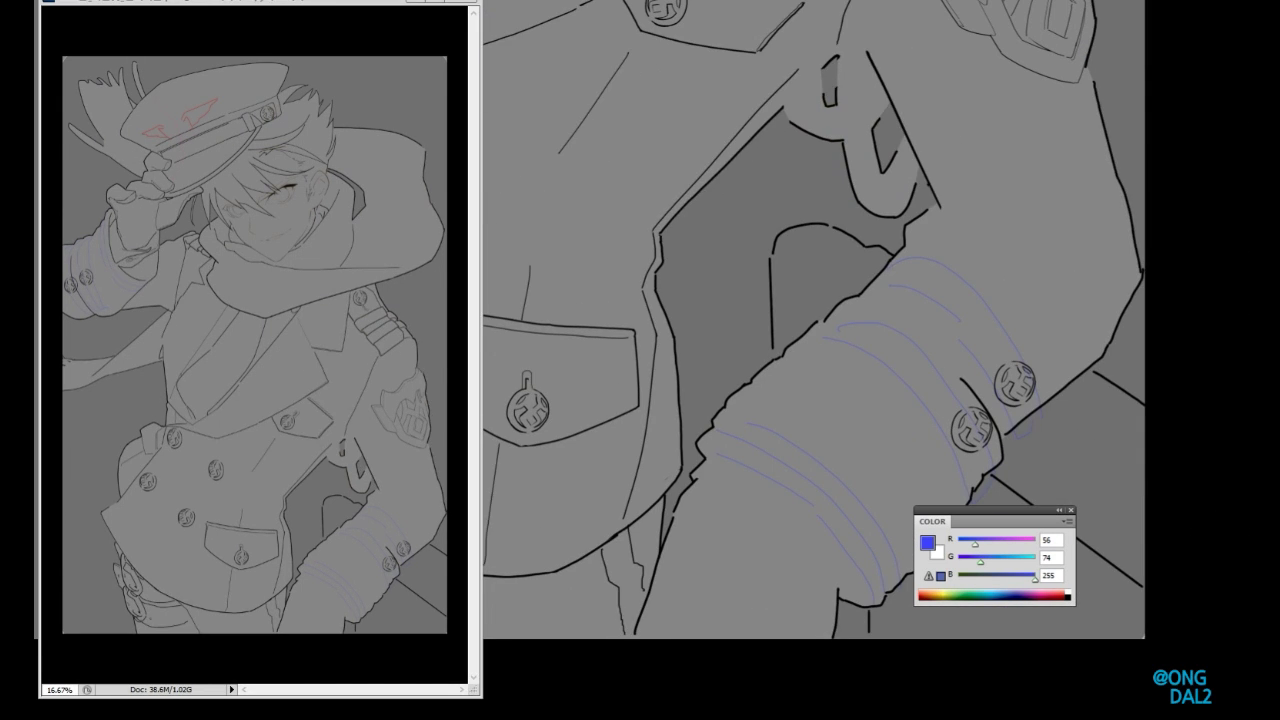
scroll(814, 320, down, 2)
scroll(814, 320, up, 3)
scroll(814, 320, left, 2)
scroll(814, 320, up, 6)
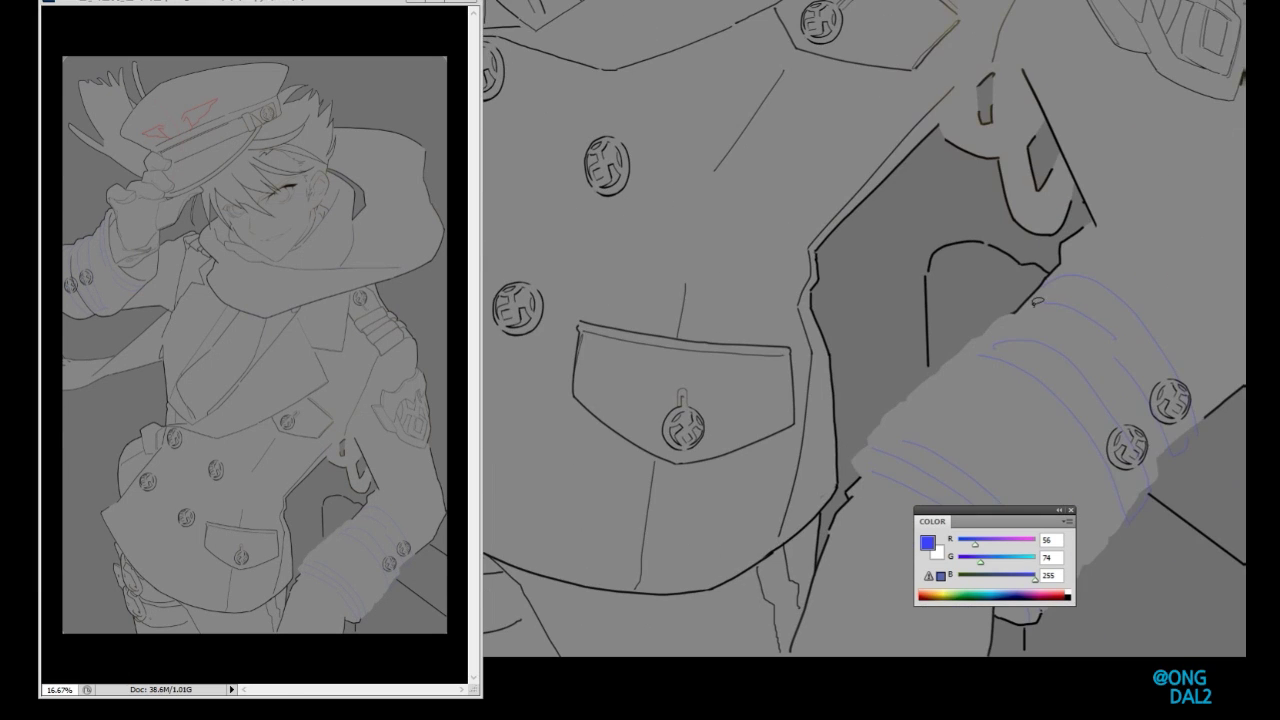
scroll(814, 320, left, 4)
scroll(797, 220, right, 1)
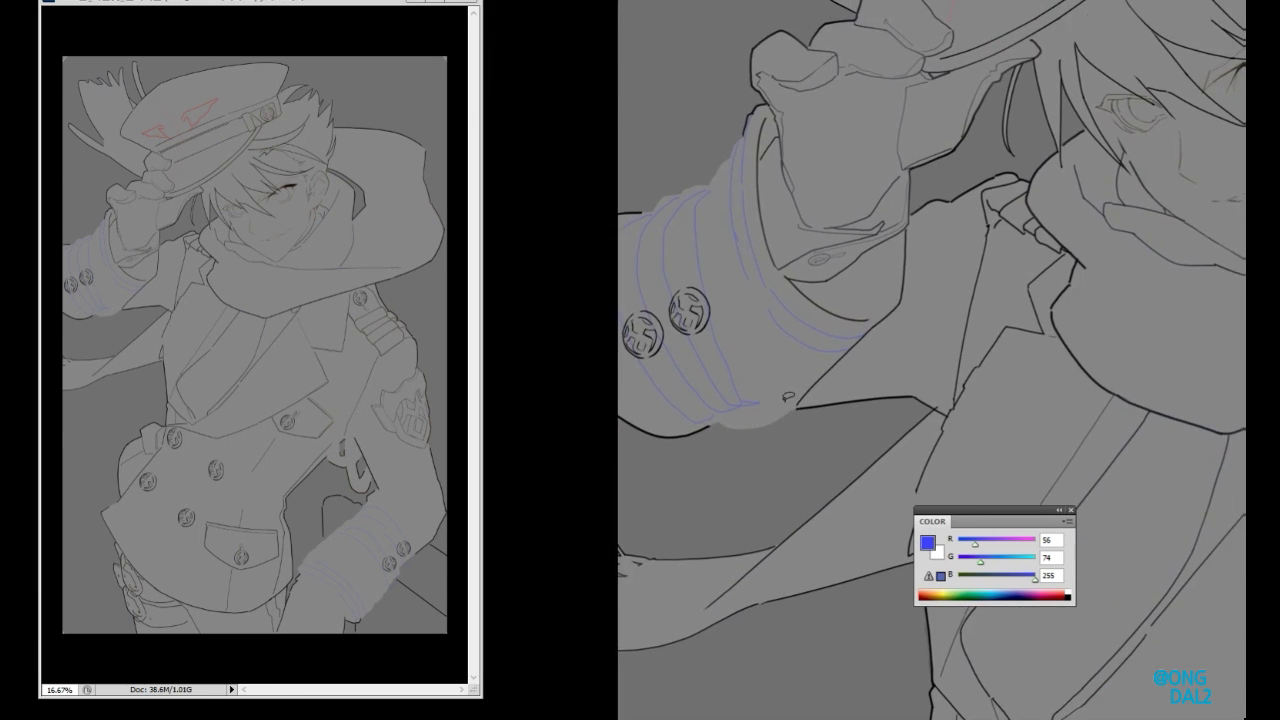
scroll(671, 285, up, 3)
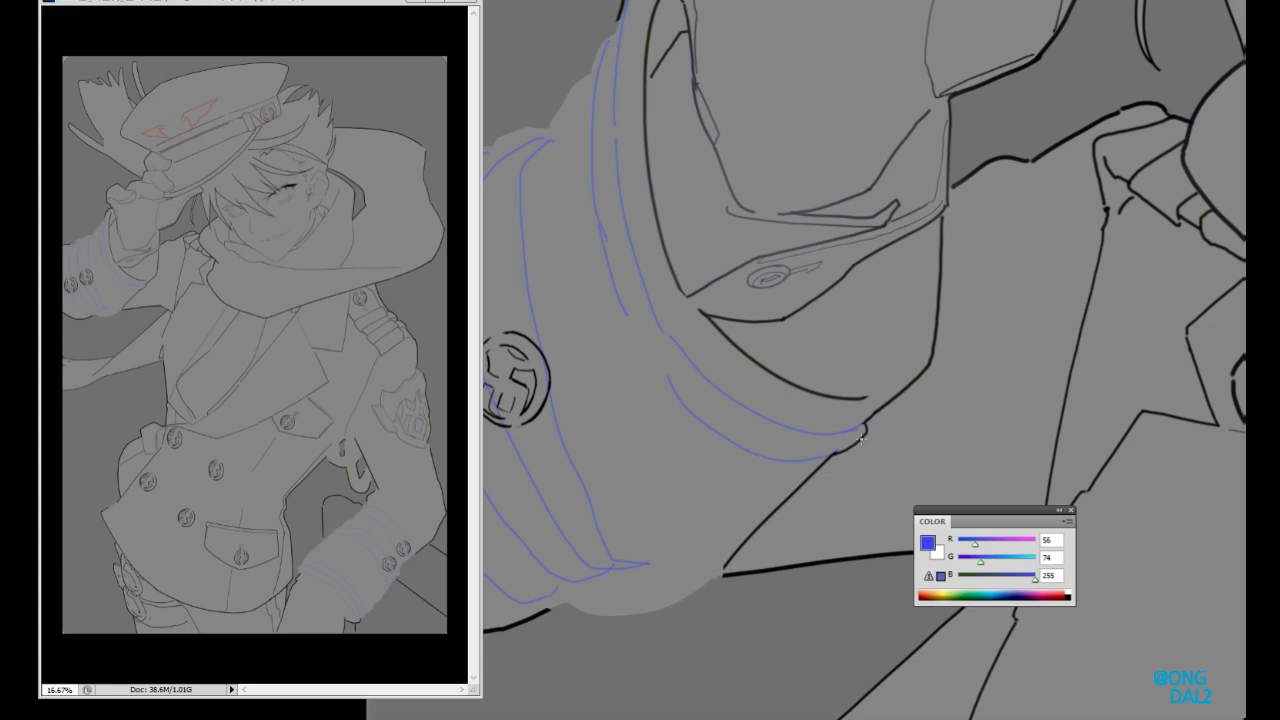
- Sample the near-black line colour (R 24, G 23, B 21) and redraw the upper outline of the raised sleeve's cuff
scroll(862, 437, down, 1)
scroll(840, 101, left, 4)
scroll(840, 101, up, 2)
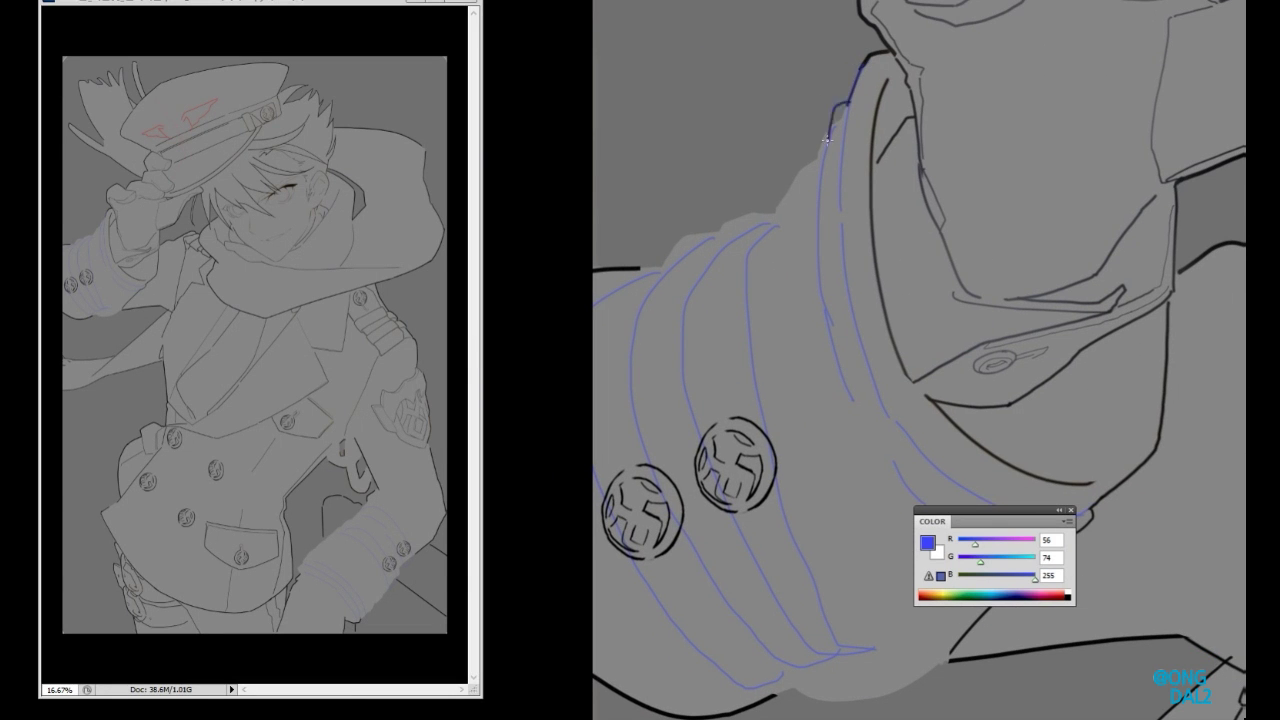
alt+click(872, 55)
scroll(878, 72, down, 2)
scroll(878, 72, left, 1)
scroll(715, 179, up, 3)
scroll(715, 179, right, 2)
scroll(740, 210, down, 1)
scroll(740, 210, left, 1)
scroll(763, 237, down, 1)
drag(659, 274, 704, 258)
- Redraw the raised sleeve's lower outline from the forearm to the cuff with small fold steps at the trim stripes
scroll(749, 480, down, 5)
scroll(749, 480, right, 2)
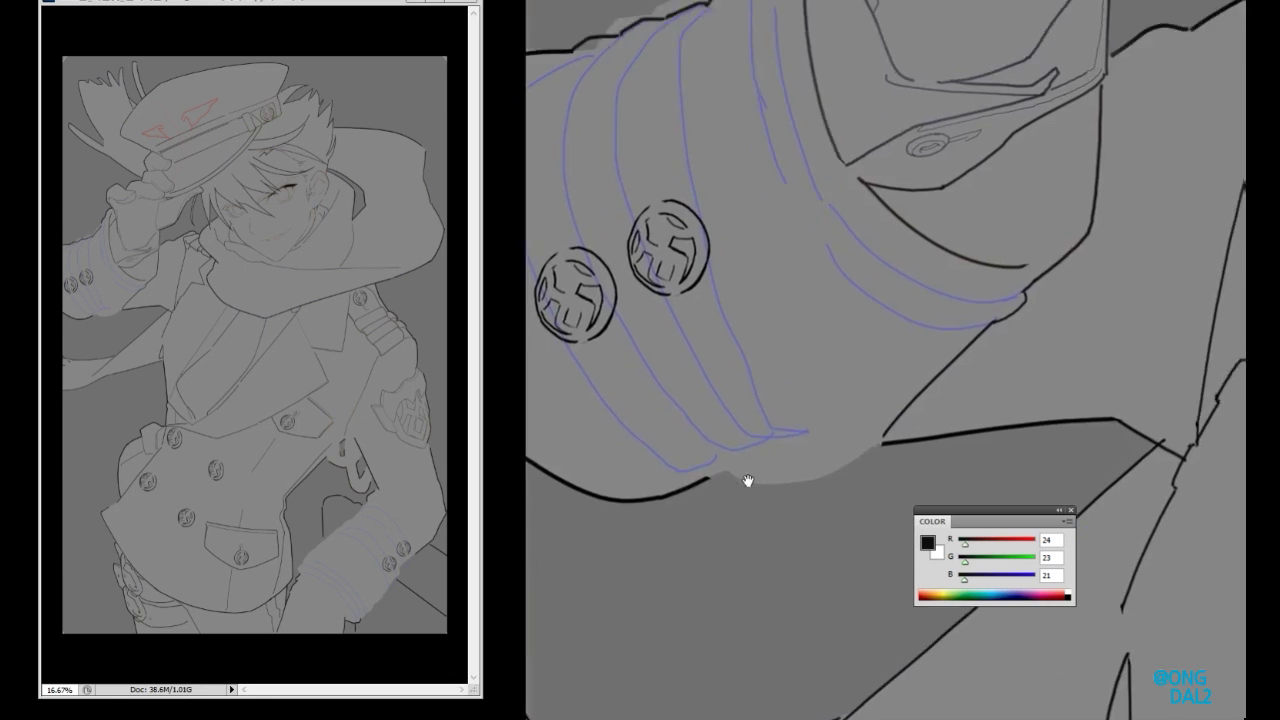
scroll(749, 480, up, 1)
drag(697, 500, 757, 491)
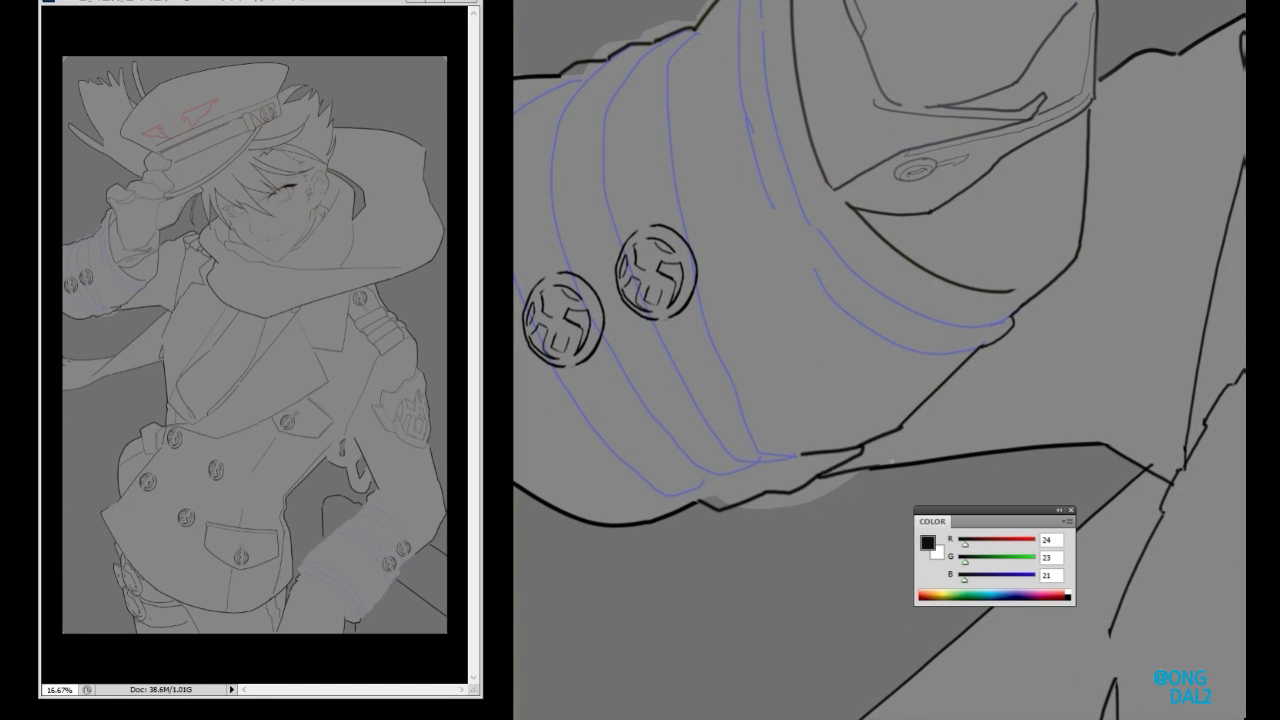
scroll(750, 336, left, 1)
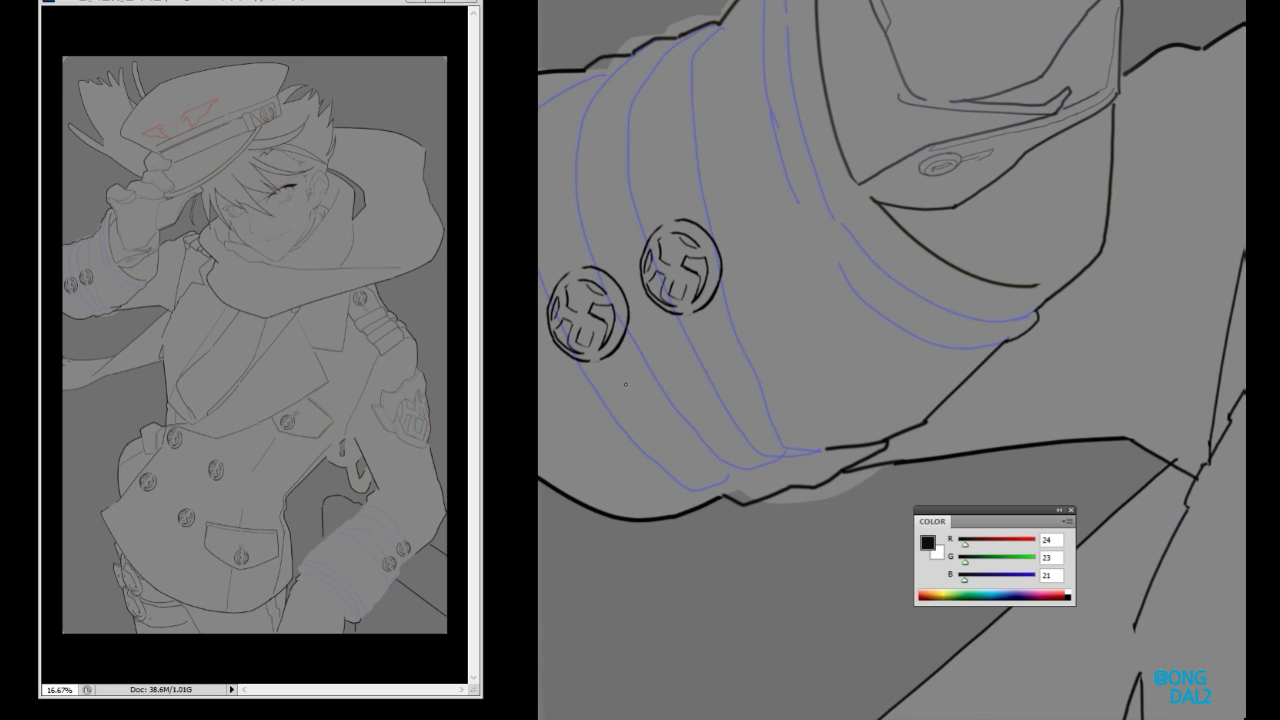
- Rework the raised sleeve's lower outline with a step at the fold and replace its bumpy upper outline with a straighter line
scroll(626, 384, right, 2)
scroll(626, 384, up, 1)
drag(906, 360, 970, 346)
drag(875, 432, 700, 520)
key(ctrl+t)
mouse_move(840, 440)
mouse_down()
mouse_move(808, 458)
mouse_move(806, 484)
mouse_up()
key(Return)
key(ctrl+d)
key(ctrl+z)
mouse_move(932, 361)
mouse_down()
mouse_move(884, 411)
mouse_move(1007, 561)
mouse_move(872, 343)
mouse_up()
mouse_move(562, 12)
mouse_down()
mouse_move(734, 224)
mouse_move(624, 279)
mouse_move(737, 183)
mouse_move(742, 210)
mouse_up()
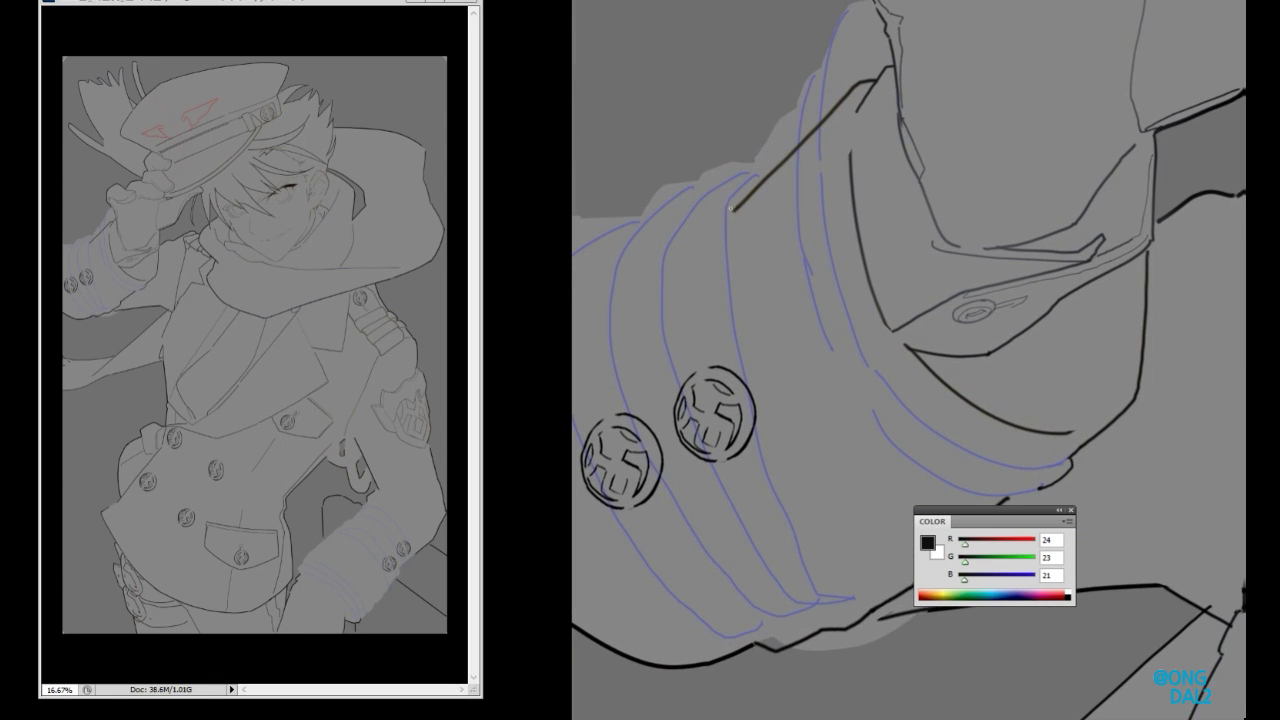
drag(566, 259, 686, 210)
- Draw pointed straps running down the raised sleeve and around its two cuff buttons
drag(744, 610, 704, 498)
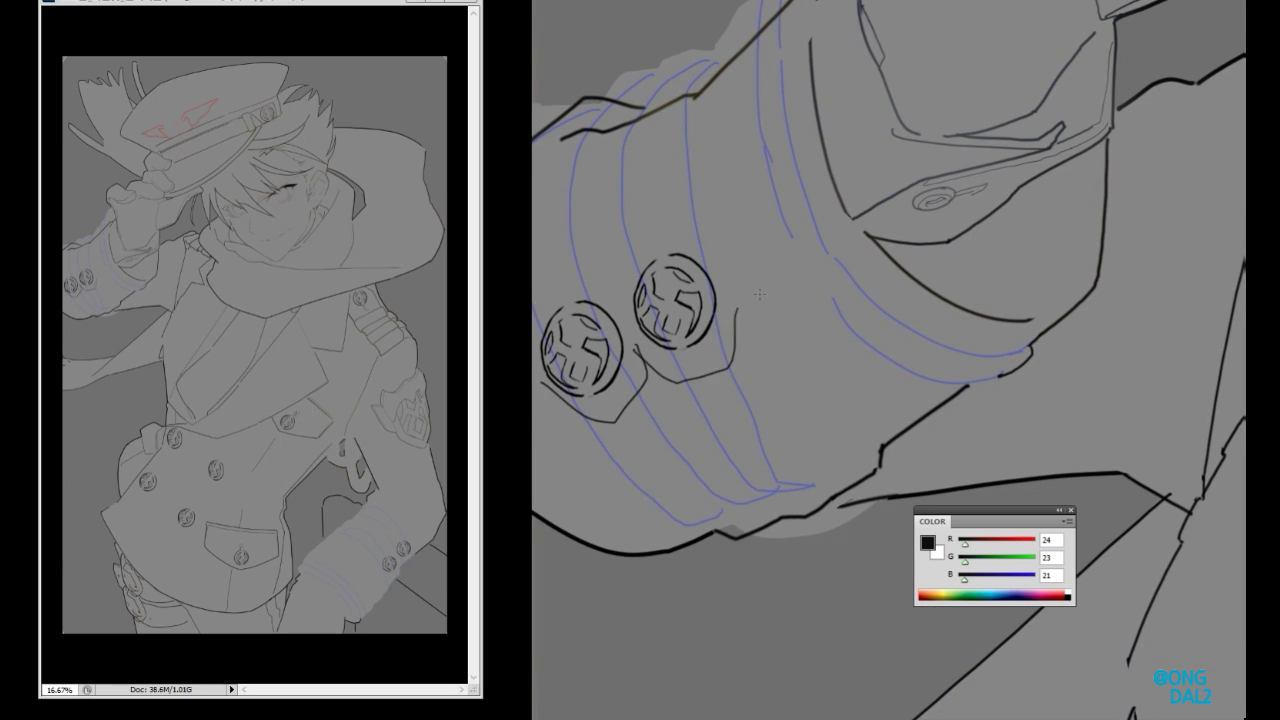
key(ctrl+z)
drag(715, 223, 673, 323)
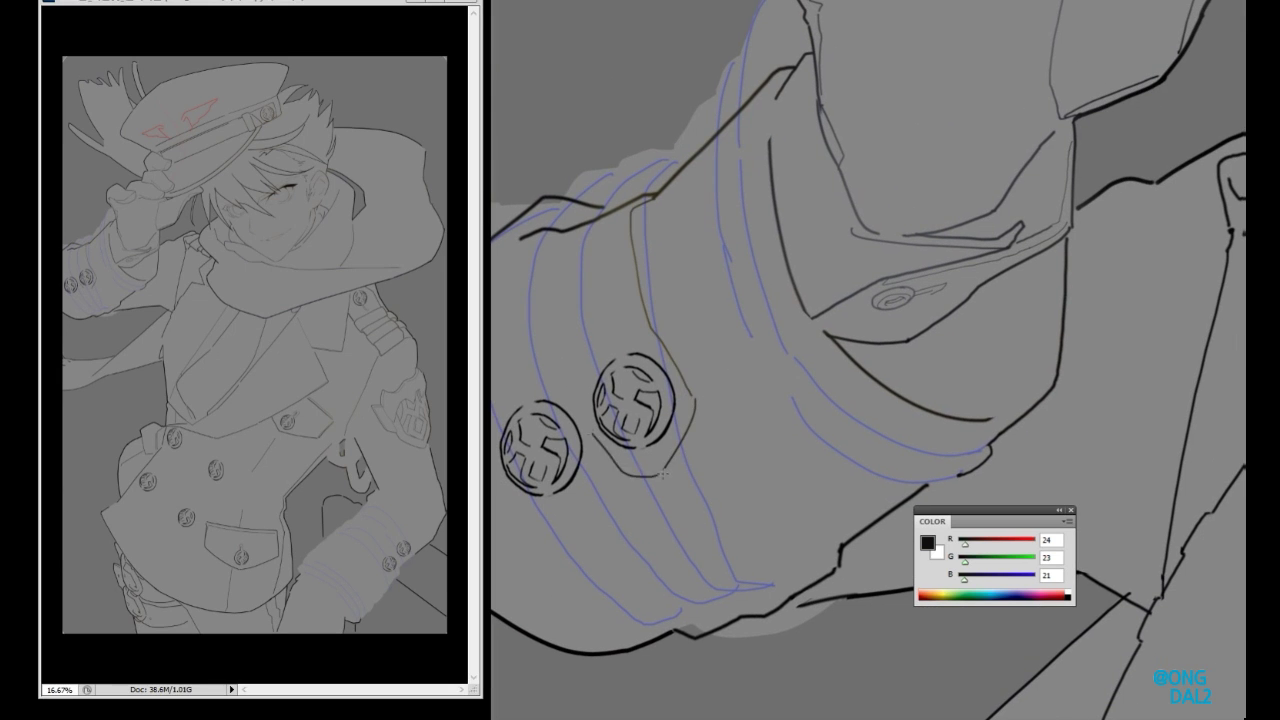
drag(620, 468, 630, 451)
drag(540, 500, 588, 501)
drag(598, 427, 608, 463)
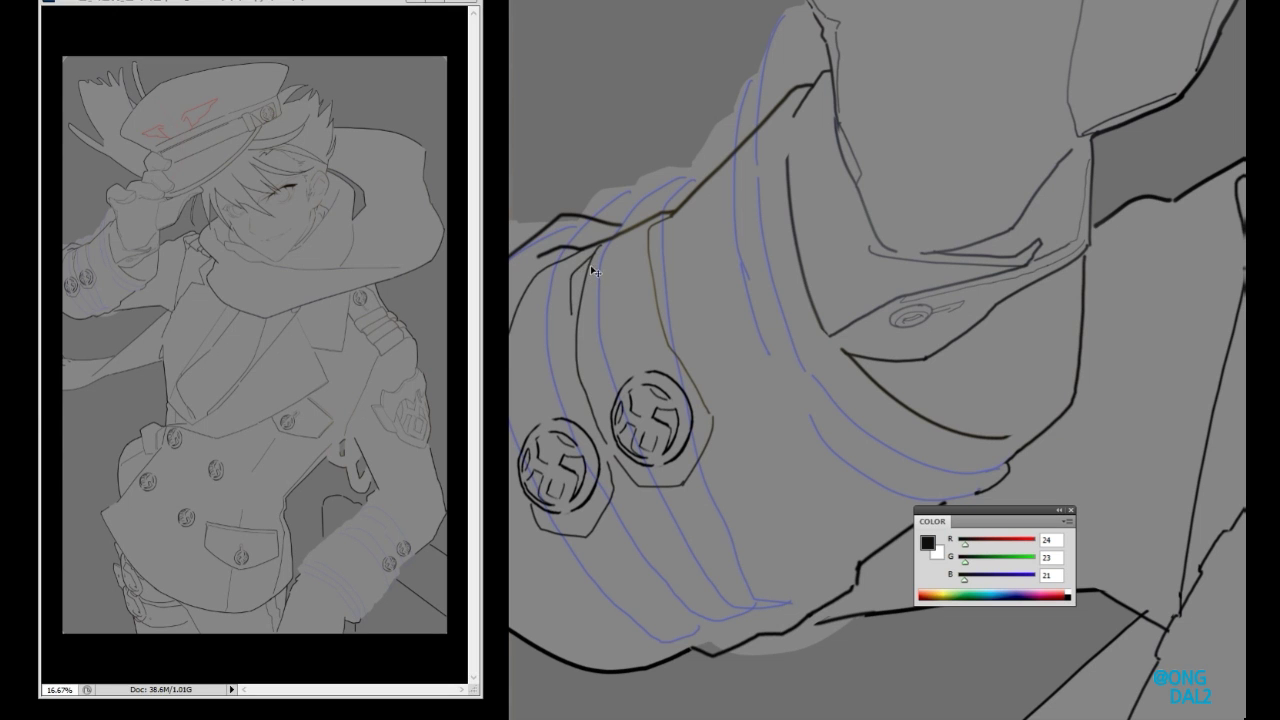
drag(765, 183, 749, 173)
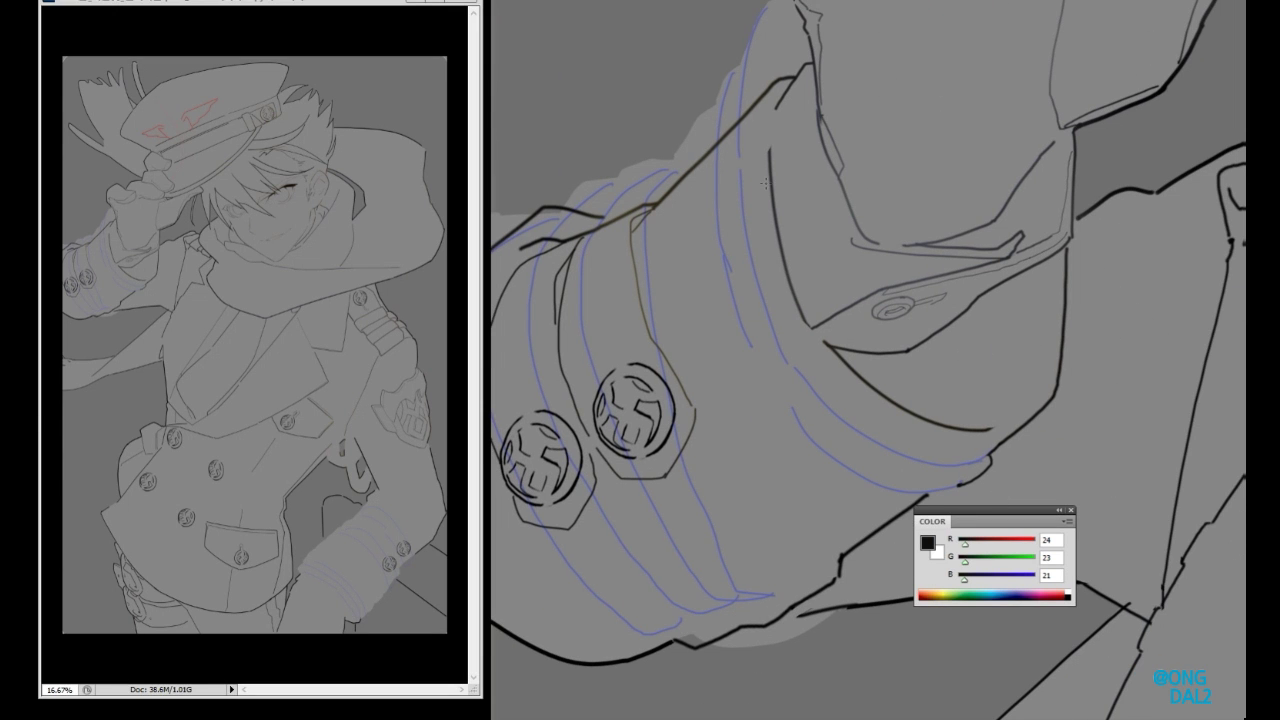
drag(684, 213, 752, 99)
drag(666, 398, 666, 354)
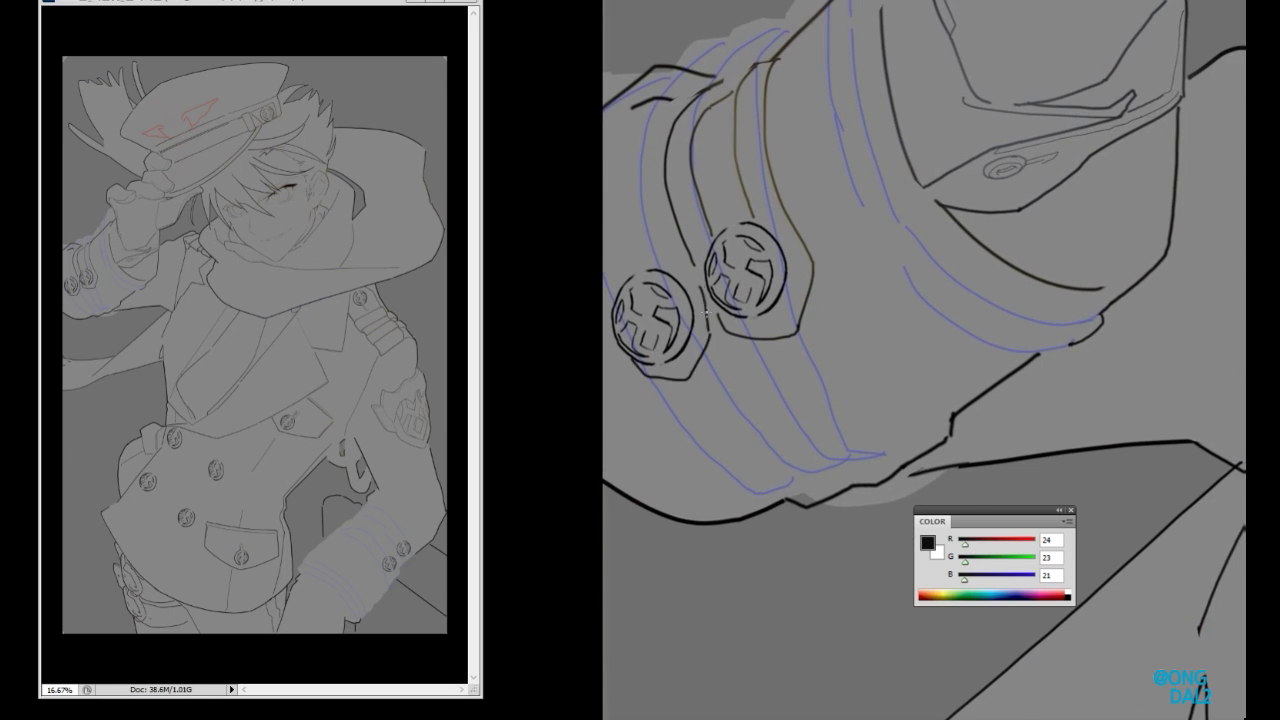
drag(651, 124, 678, 196)
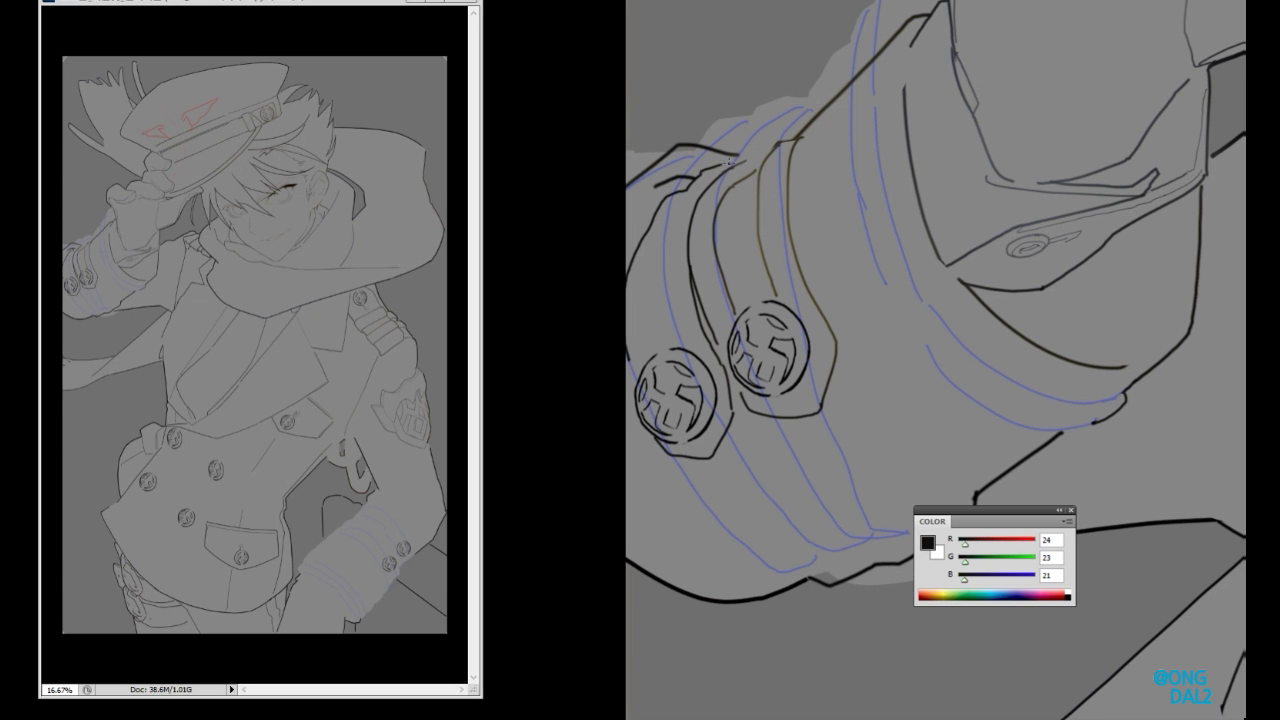
- Desaturate the coloured guide lines to grey with Hue/Saturation
drag(861, 133, 726, 55)
drag(788, 344, 560, 470)
key(ctrl+u)
drag(474, 490, 360, 490)
key(Return)
- Trace the raised cuff's trim stripes in near-black and erase the sketched straps around its two buttons
drag(620, 450, 886, 300)
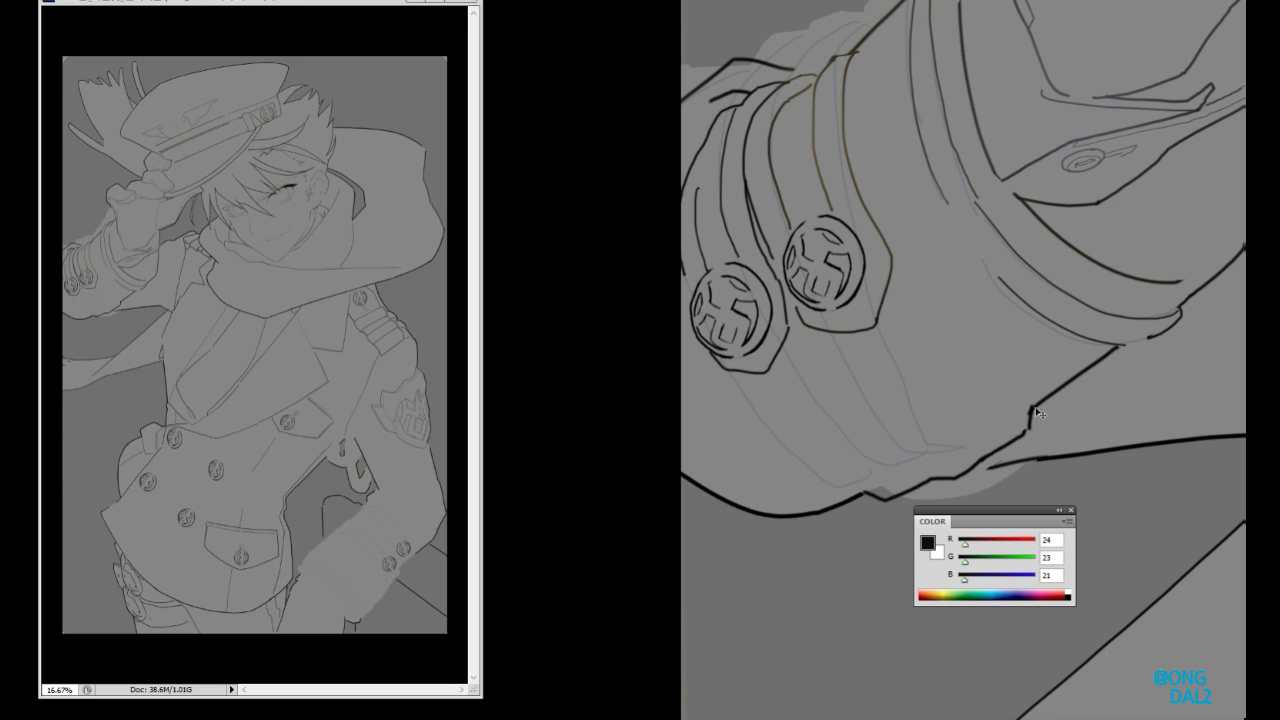
drag(952, 356, 930, 340)
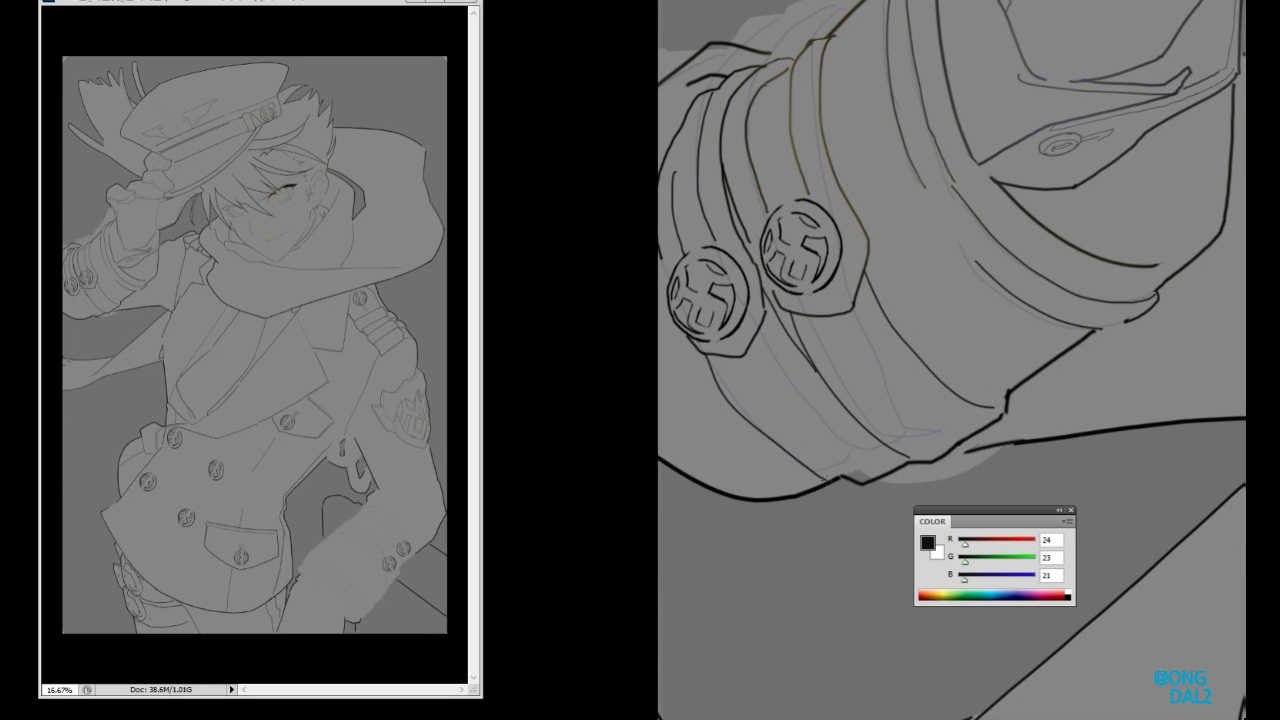
drag(862, 490, 807, 402)
drag(666, 291, 724, 465)
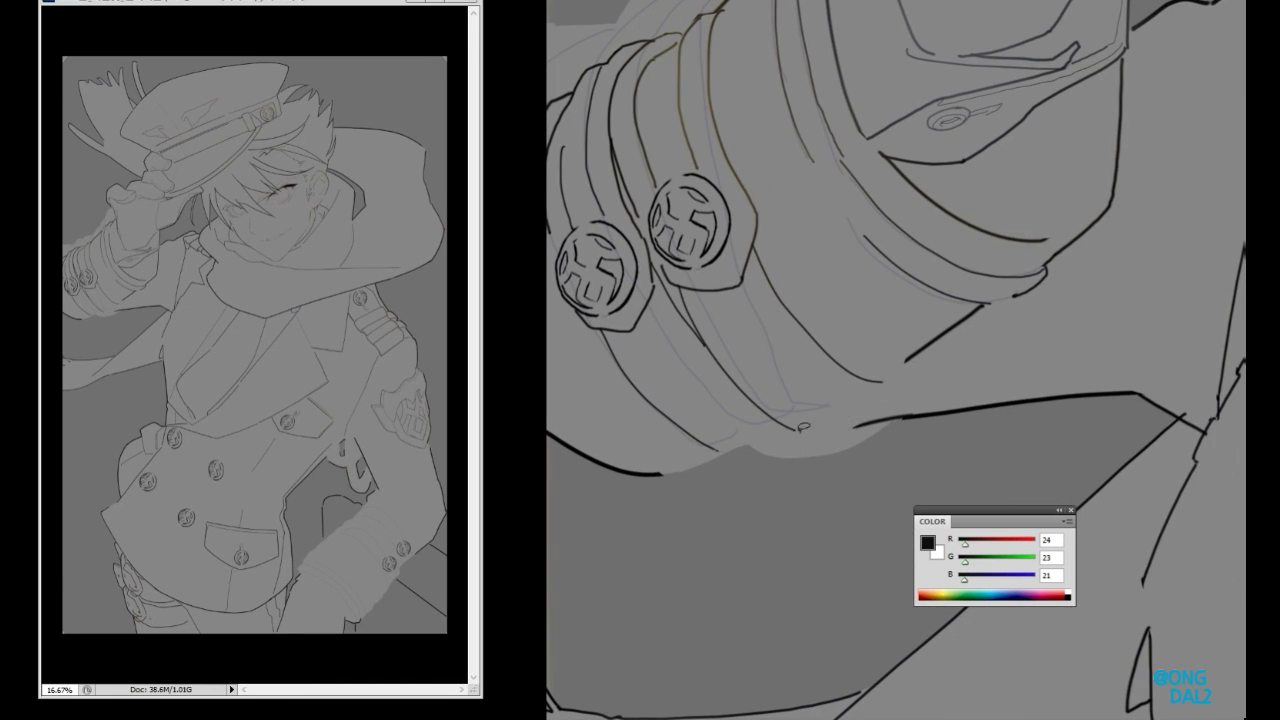
mouse_move(888, 378)
mouse_down()
mouse_move(913, 326)
mouse_move(880, 360)
mouse_move(718, 424)
mouse_move(835, 255)
mouse_move(797, 220)
mouse_move(894, 460)
mouse_move(779, 384)
mouse_move(886, 429)
mouse_move(816, 205)
mouse_move(831, 267)
mouse_up()
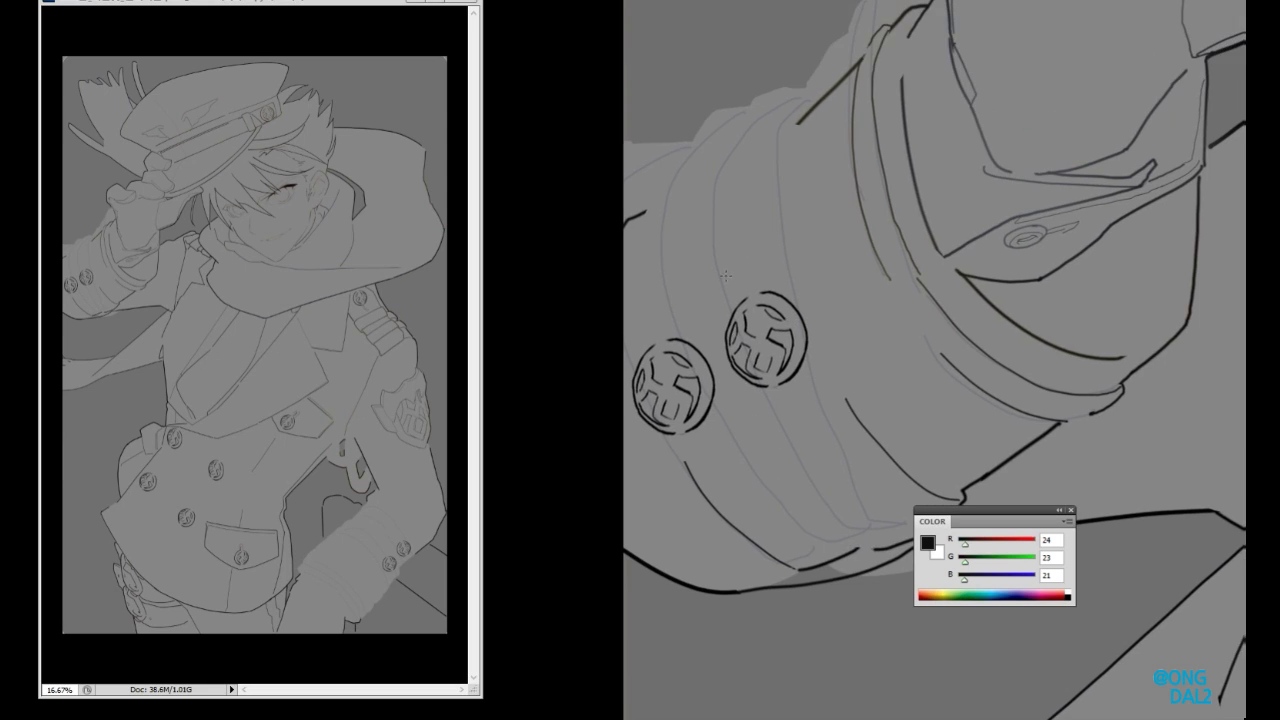
- Draw a wavy strap loop and a pointed strap end around the raised sleeve's button nearer the hand
scroll(768, 305, up, 2)
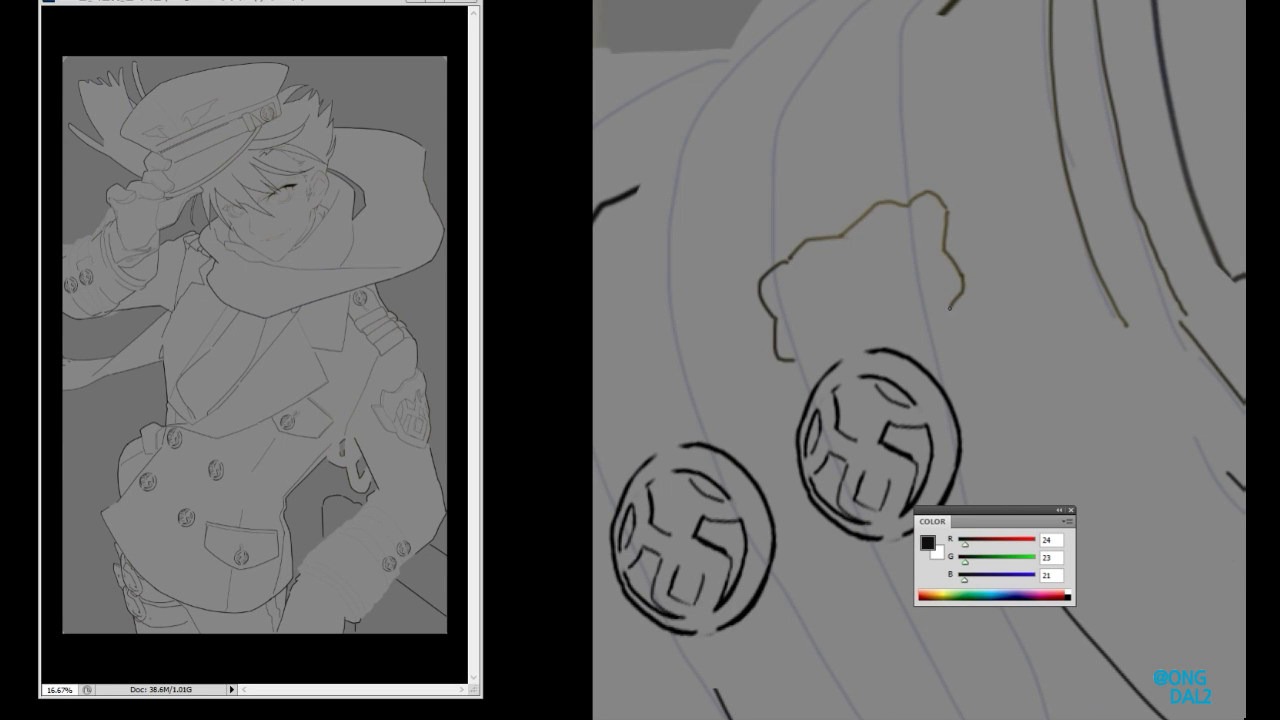
drag(908, 352, 885, 307)
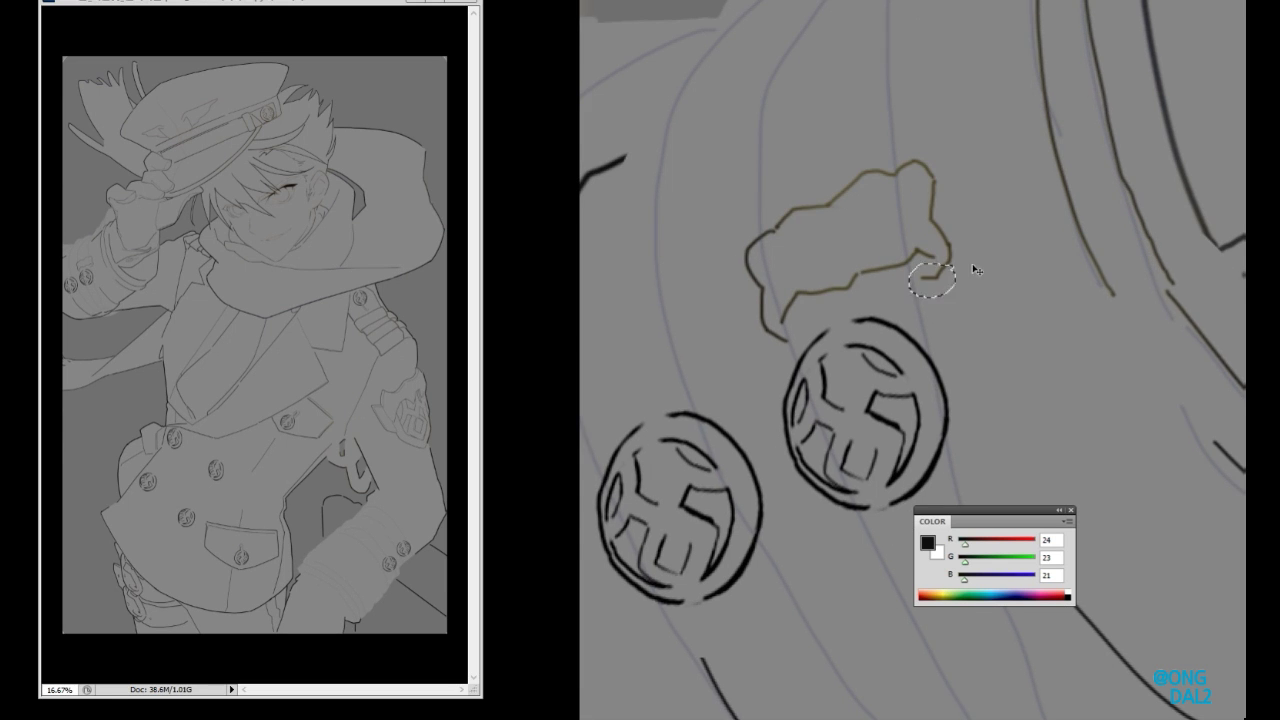
drag(945, 262, 935, 488)
drag(935, 300, 910, 270)
drag(740, 268, 905, 505)
mouse_move(860, 300)
mouse_down()
mouse_move(828, 248)
mouse_move(829, 440)
mouse_move(918, 128)
mouse_up()
drag(767, 230, 767, 284)
drag(749, 206, 829, 126)
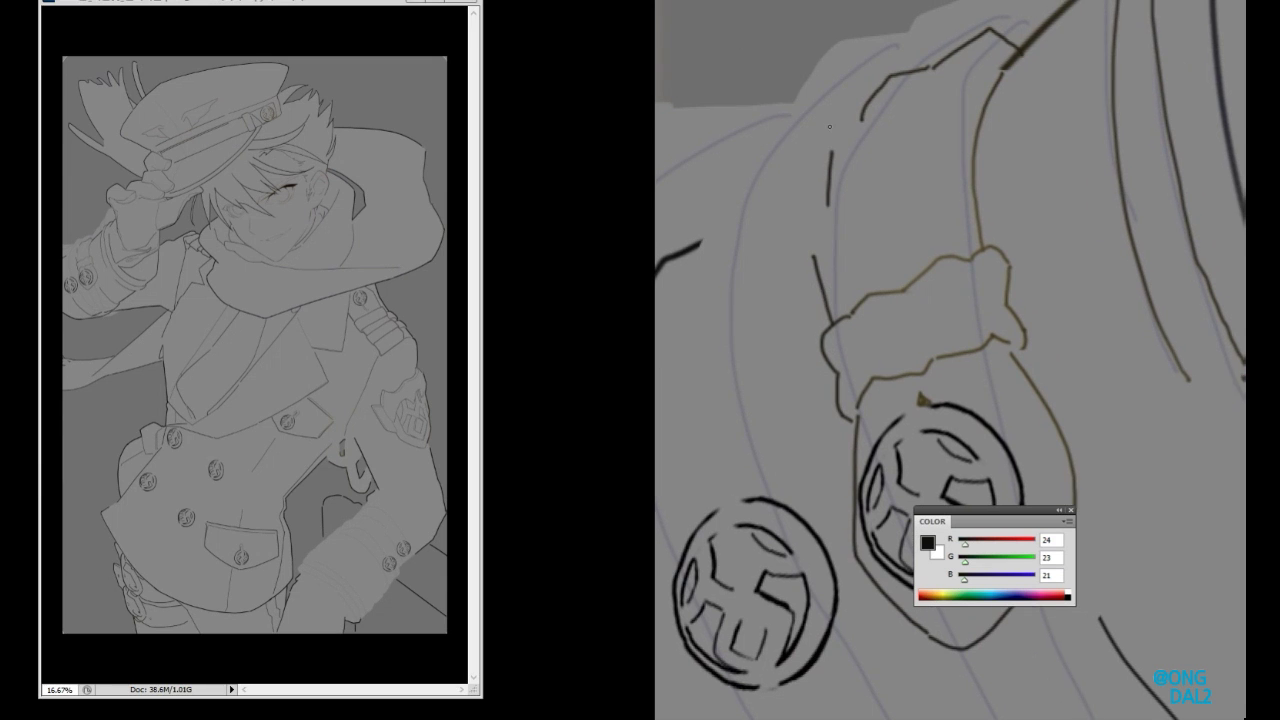
- Draw a matching wavy loop and pointed strap end around the raised sleeve's second cuff button
scroll(779, 381, down, 3)
scroll(779, 381, up, 3)
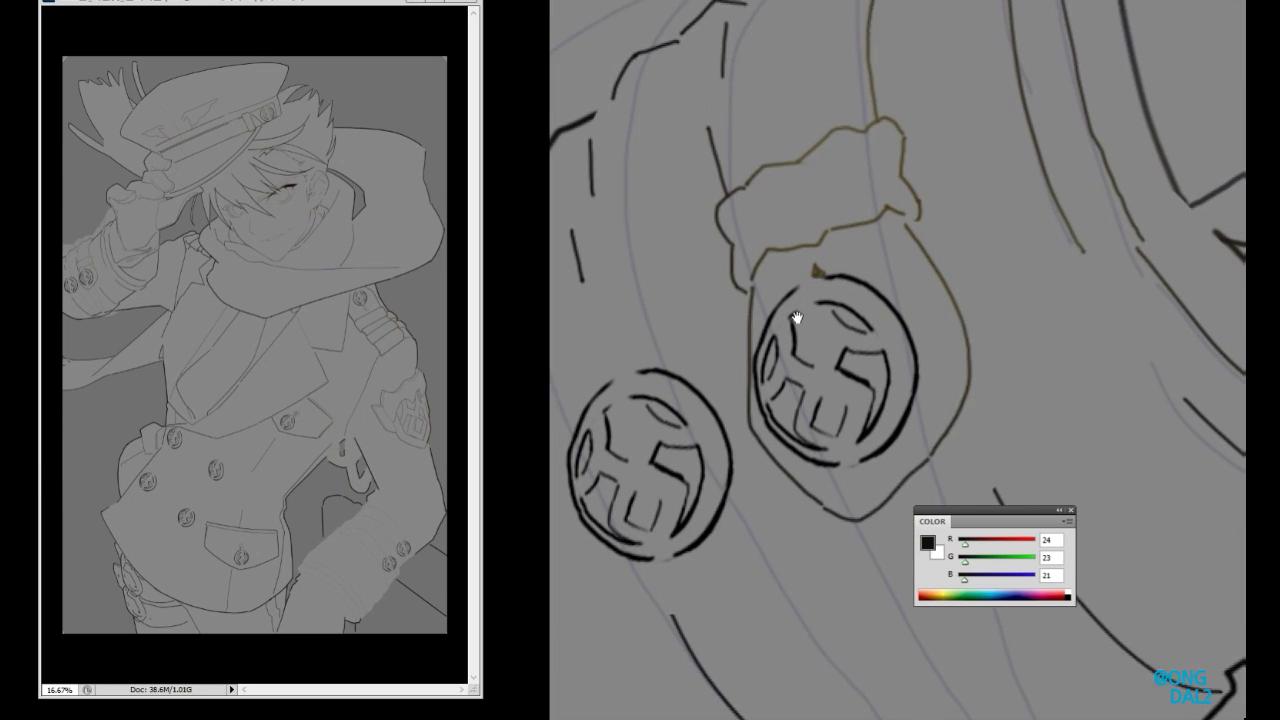
drag(760, 380, 750, 356)
drag(583, 360, 752, 296)
drag(733, 234, 600, 300)
key(ctrl+d)
mouse_move(620, 550)
mouse_down()
mouse_move(670, 444)
mouse_move(741, 494)
mouse_up()
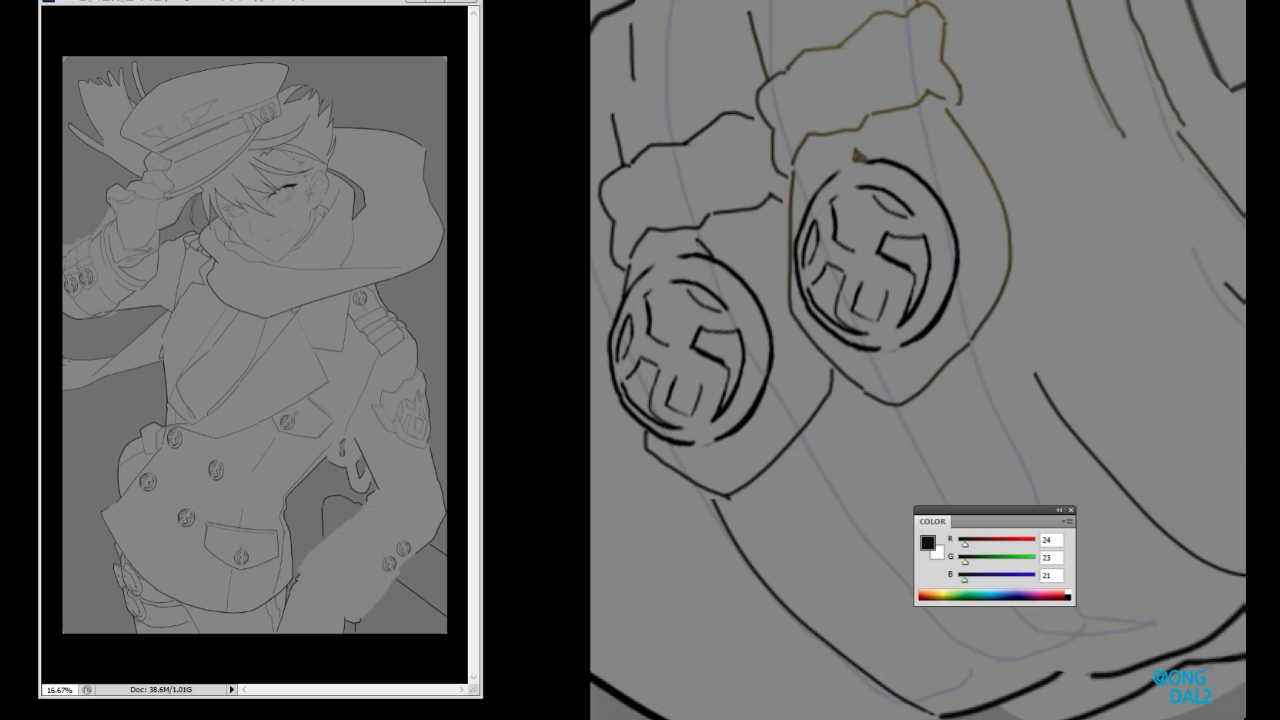
- Extend the trim stripe lines from beneath the raised sleeve's straps to its lower outline
scroll(790, 260, down, 3)
scroll(790, 260, up, 2)
drag(790, 260, 816, 431)
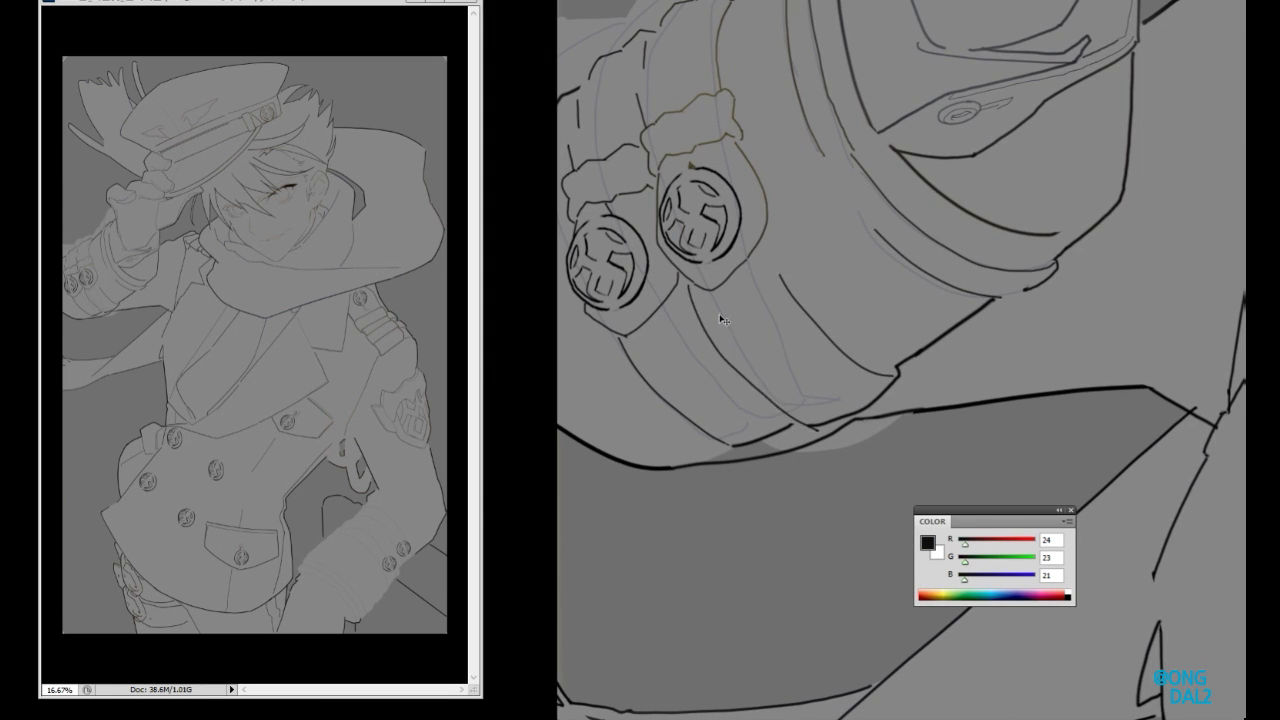
scroll(816, 431, up, 5)
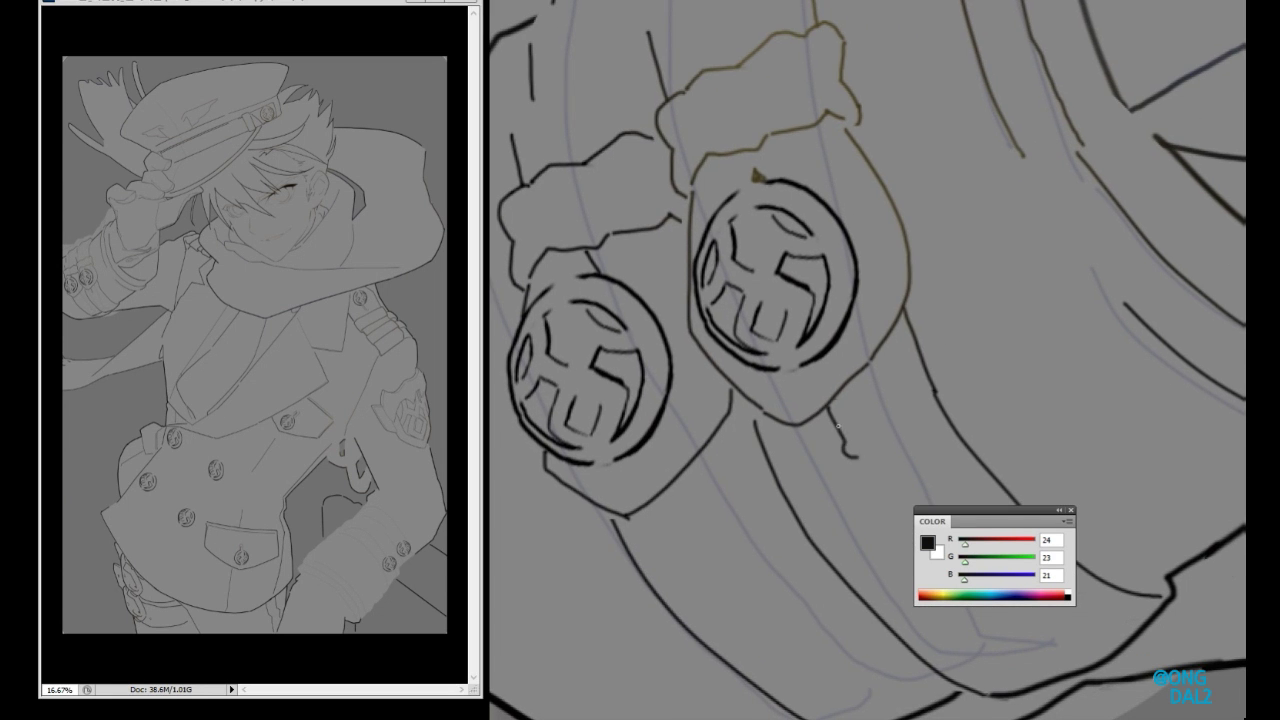
- Adjust the position of the lowered sleeve's two cuff buttons with Free Transform and clear the selection
scroll(690, 522, down, 5)
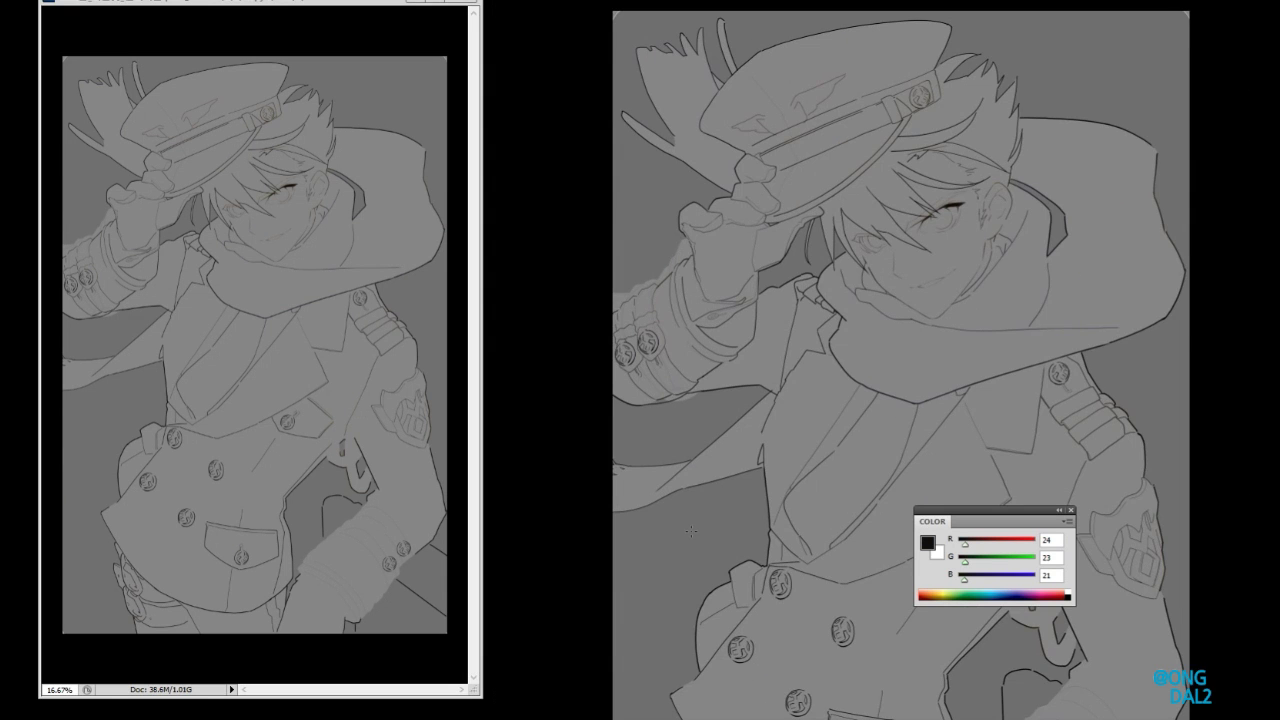
scroll(843, 457, up, 2)
drag(843, 457, 806, 429)
scroll(806, 429, up, 2)
drag(782, 545, 766, 366)
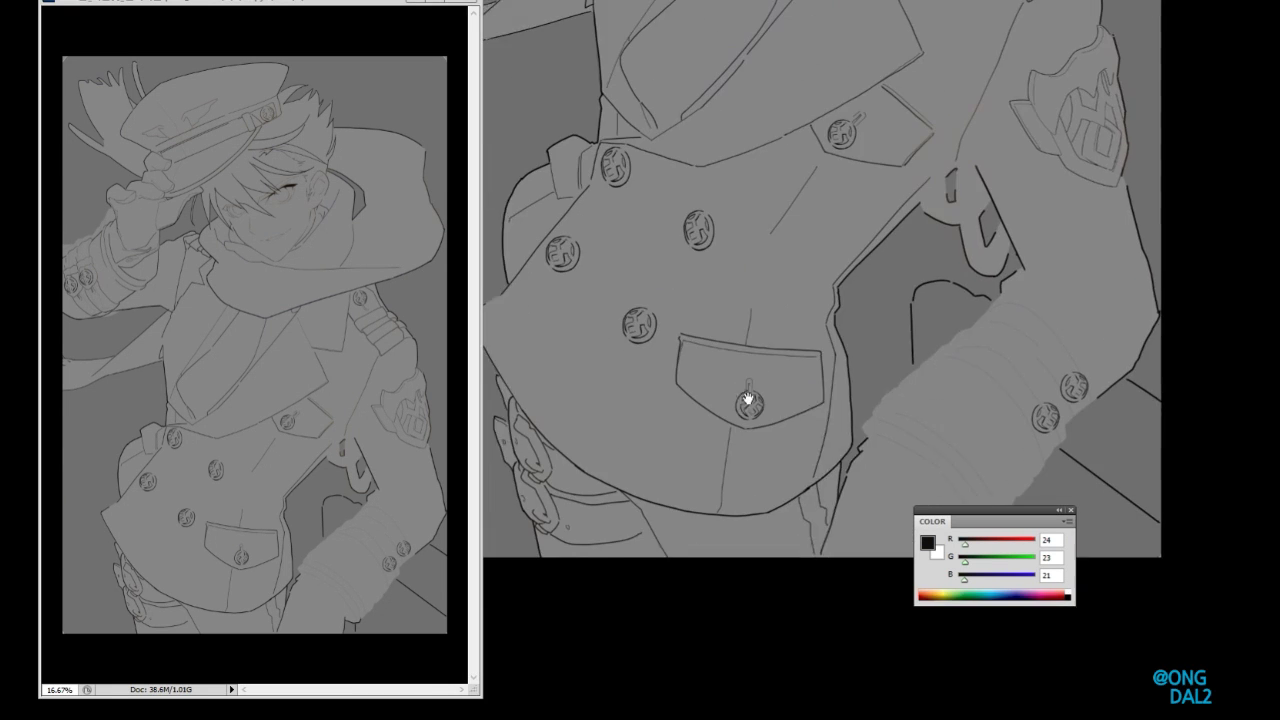
scroll(911, 251, up, 2)
scroll(911, 251, down, 3)
scroll(884, 265, up, 3)
key(ctrl+t)
drag(1157, 297, 1102, 372)
key(Return)
key(Return)
key(ctrl+d)
- Draw a rectangular strap loop above the lowered sleeve's button nearer the hand
scroll(986, 389, down, 1)
drag(843, 267, 890, 287)
drag(855, 247, 906, 198)
mouse_move(906, 198)
mouse_down()
mouse_move(819, 262)
mouse_move(821, 236)
mouse_up()
key(ctrl+plus)
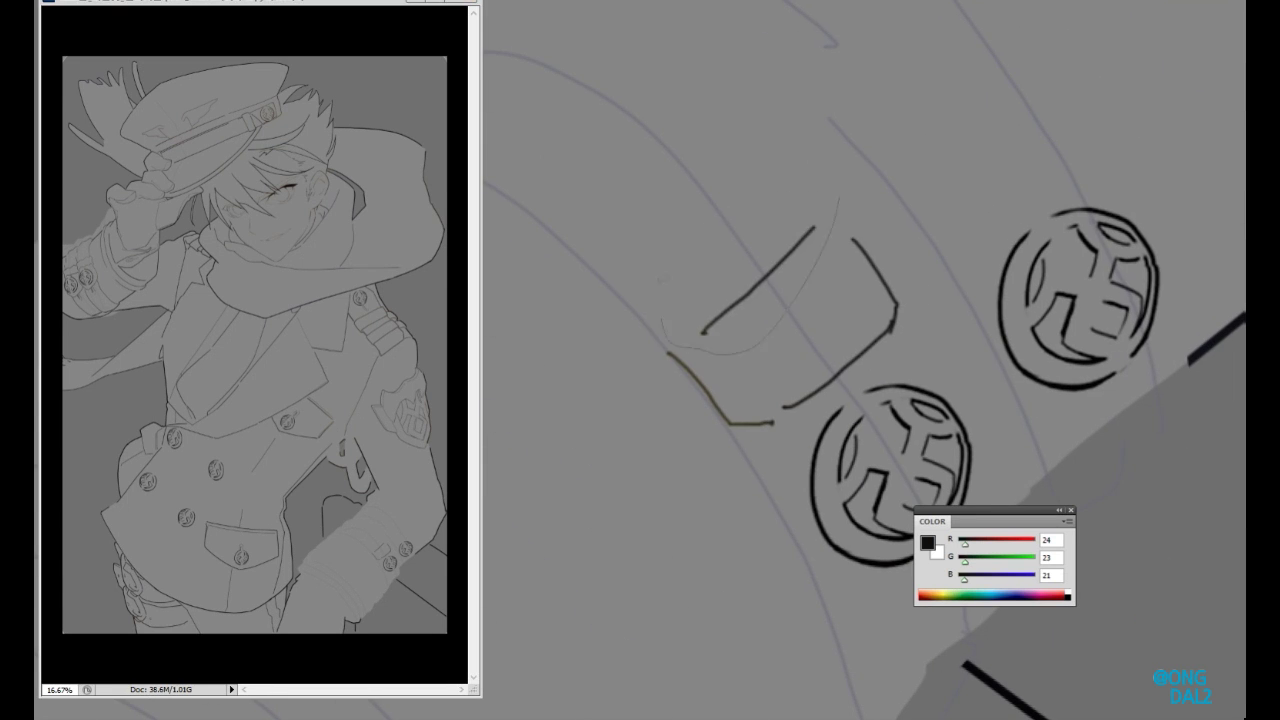
drag(796, 398, 735, 428)
drag(660, 440, 690, 455)
drag(778, 382, 953, 222)
key(ctrl+d)
- Draw the second button's strap loop on the lowered sleeve and outline pointed strap ends around both buttons
mouse_move(694, 516)
mouse_down()
mouse_move(664, 341)
mouse_move(690, 345)
mouse_up()
drag(620, 470, 960, 60)
drag(800, 250, 800, 200)
key(ctrl+d)
drag(737, 360, 740, 486)
drag(870, 567, 790, 567)
mouse_move(645, 500)
mouse_down()
mouse_move(790, 567)
mouse_move(734, 601)
mouse_up()
drag(790, 260, 795, 380)
drag(700, 450, 672, 564)
drag(780, 200, 930, 390)
drag(700, 500, 685, 415)
drag(760, 300, 790, 430)
drag(790, 410, 965, 420)
drag(885, 210, 926, 240)
- Trace the lowered sleeve's upper trim stripes in near-black so they run into the two strap loops
scroll(926, 240, down, 3)
scroll(946, 249, up, 2)
drag(622, 354, 728, 393)
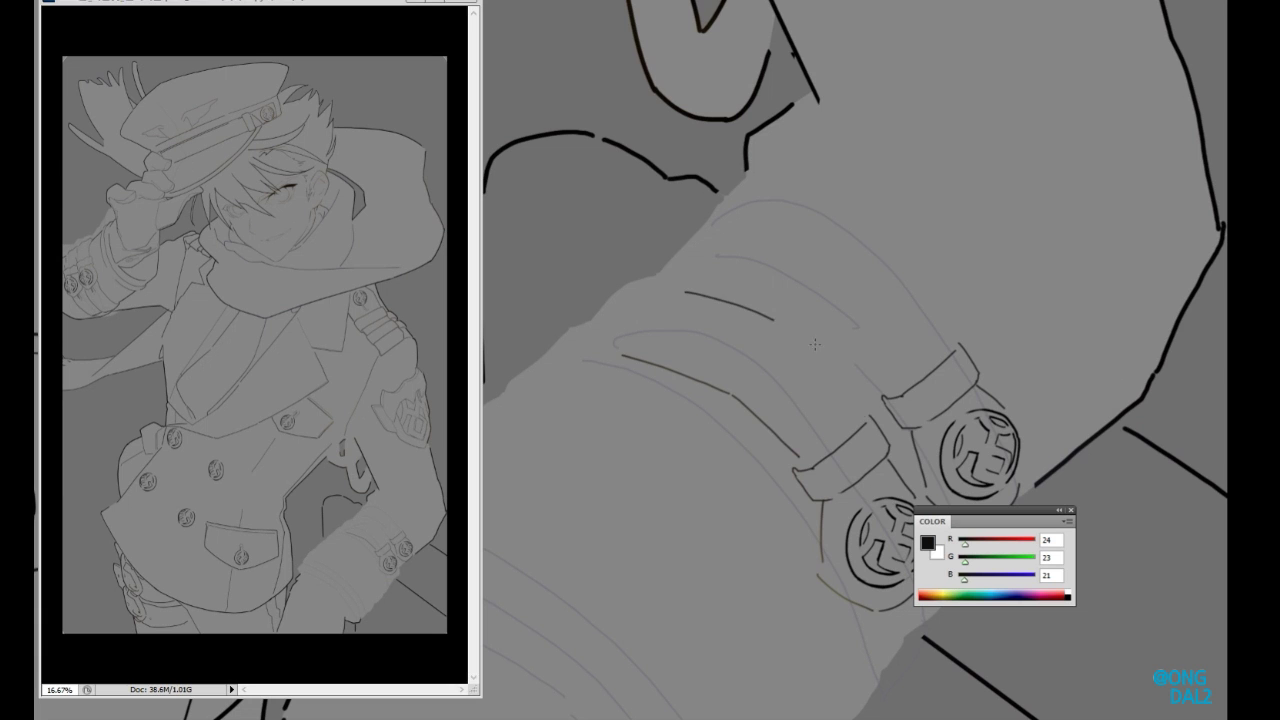
drag(896, 268, 948, 348)
drag(760, 440, 846, 166)
drag(846, 400, 800, 100)
mouse_move(1010, 210)
mouse_down()
mouse_move(1015, 290)
mouse_move(1050, 245)
mouse_up()
drag(880, 285, 775, 520)
key(ctrl+z)
- Outline the lowered sleeve's outer edge around and just below the two button straps
drag(883, 362, 788, 478)
drag(710, 372, 748, 462)
drag(1048, 200, 916, 316)
key(ctrl+z)
key(ctrl+z)
scroll(1054, 161, down, 1)
key(Escape)
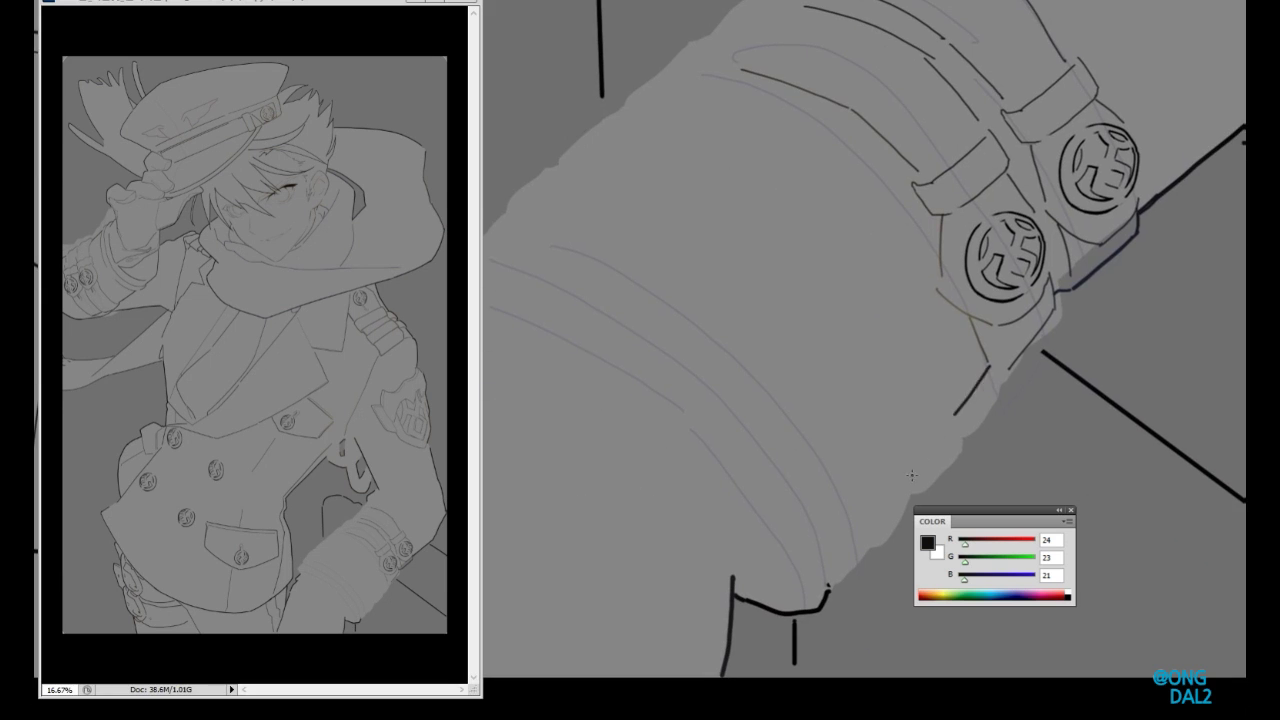
- Outline the lowered sleeve's two side edges and the notched corners and lower edge of its cuff in near-black
scroll(1054, 161, down, 1)
key(ctrl+t)
drag(954, 327, 937, 332)
key(Return)
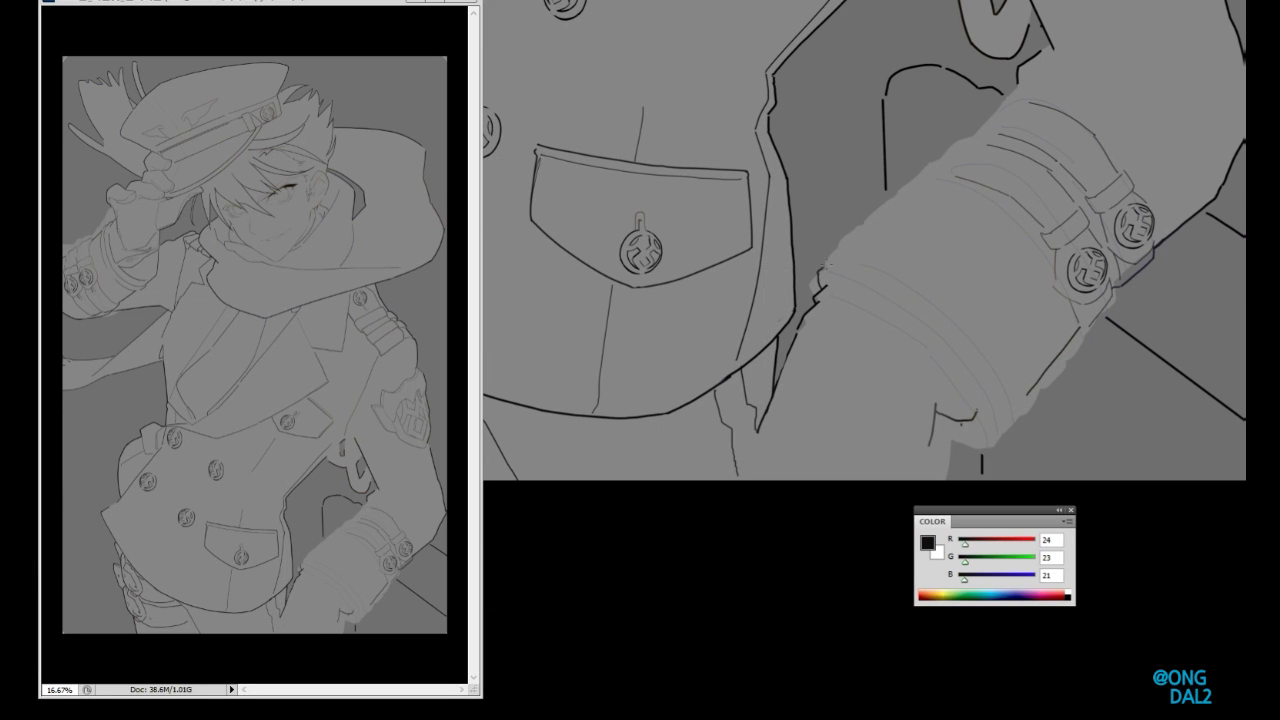
drag(965, 128, 952, 1)
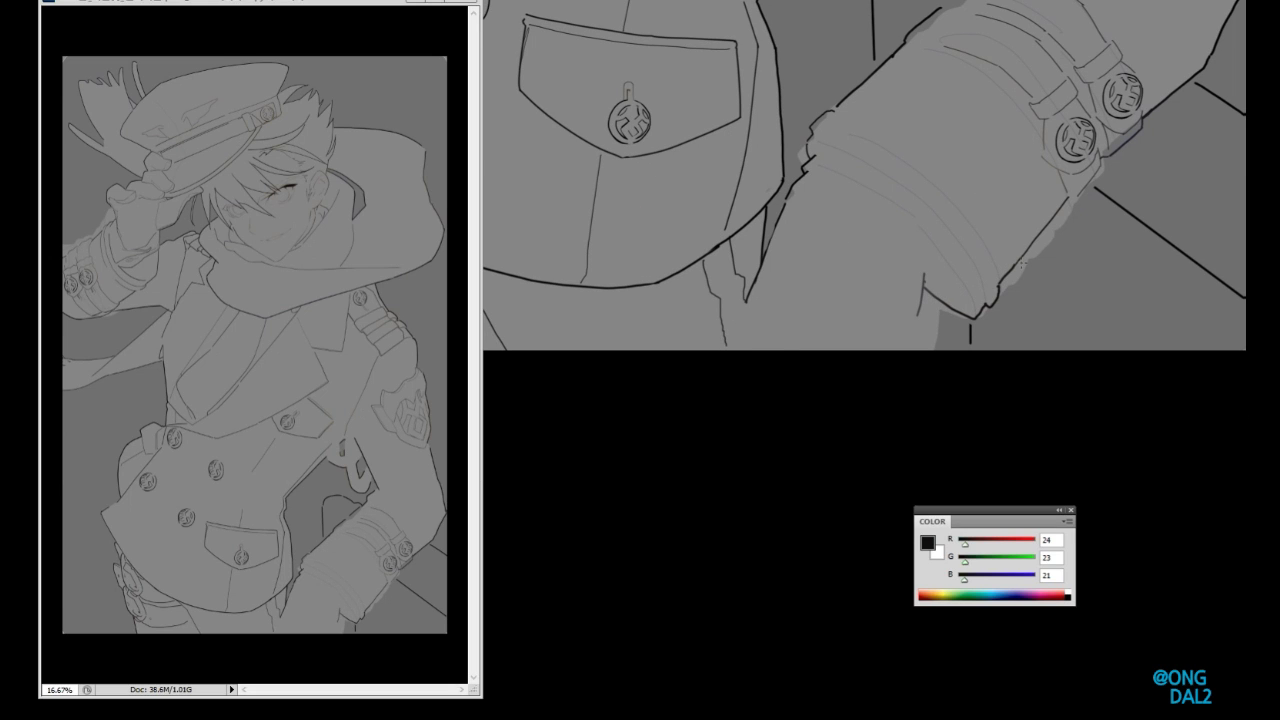
scroll(751, 498, up, 2)
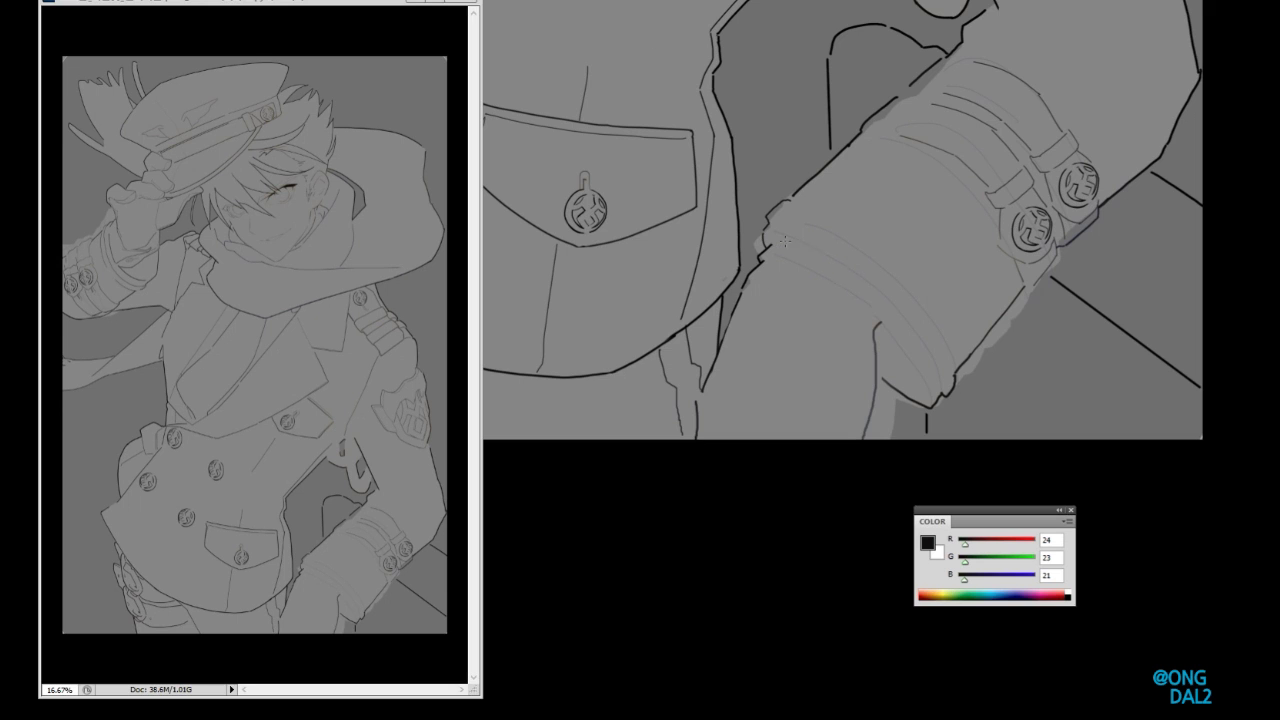
- Draw slanted rectangular bars on both jacket lapels, with two side by side on the lapel above the breast pocket flap
key(ctrl+minus)
scroll(895, 444, up, 5)
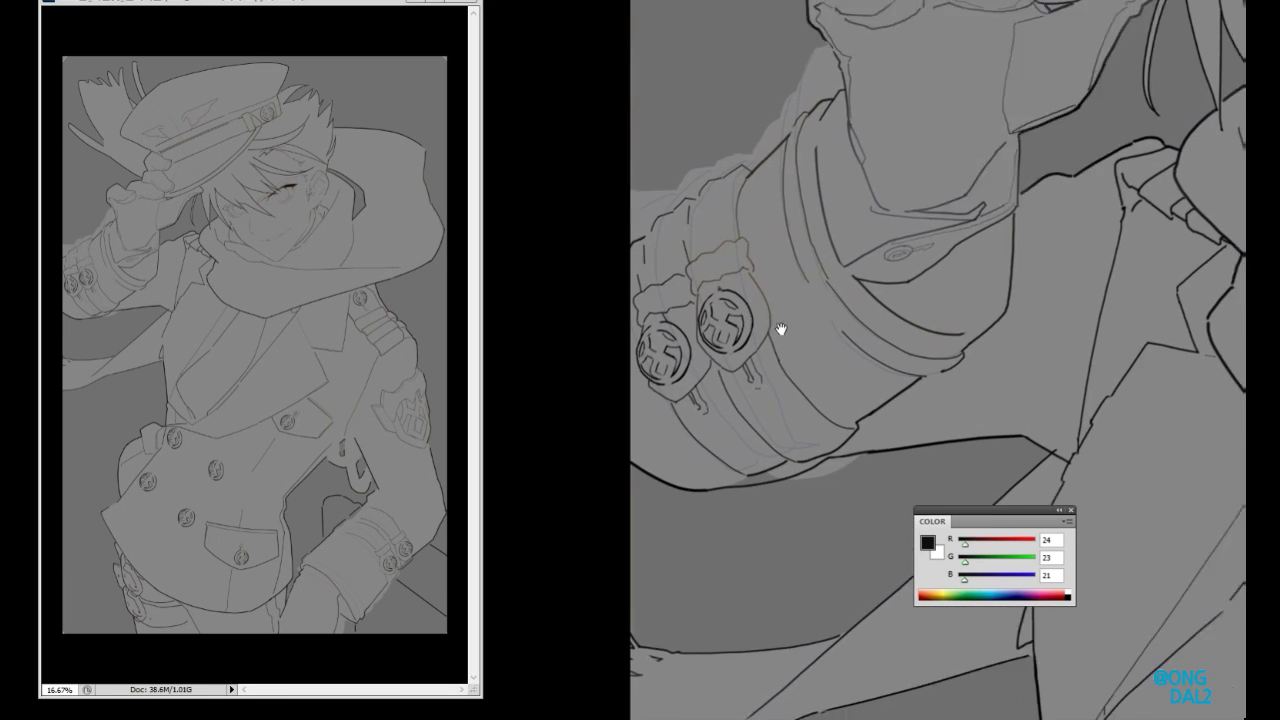
mouse_move(786, 298)
mouse_down()
mouse_move(930, 152)
mouse_move(790, 296)
mouse_up()
scroll(1025, 399, down, 4)
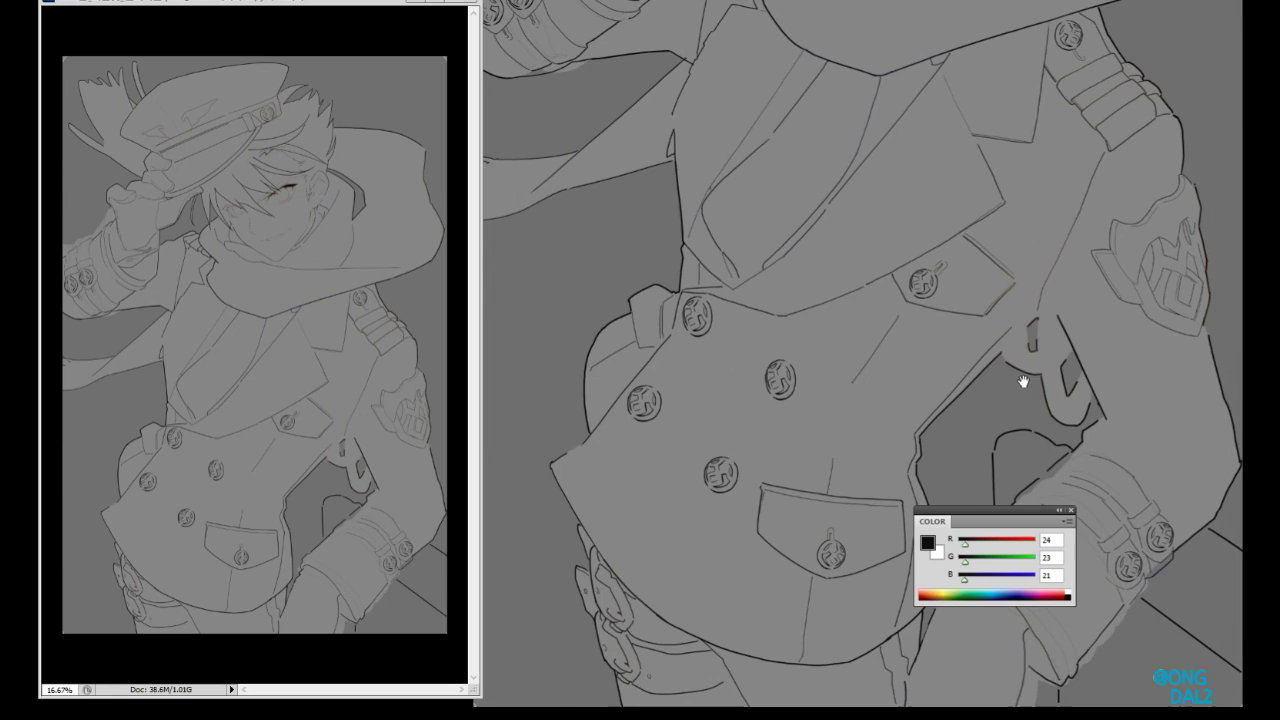
scroll(806, 452, down, 3)
scroll(663, 293, up, 5)
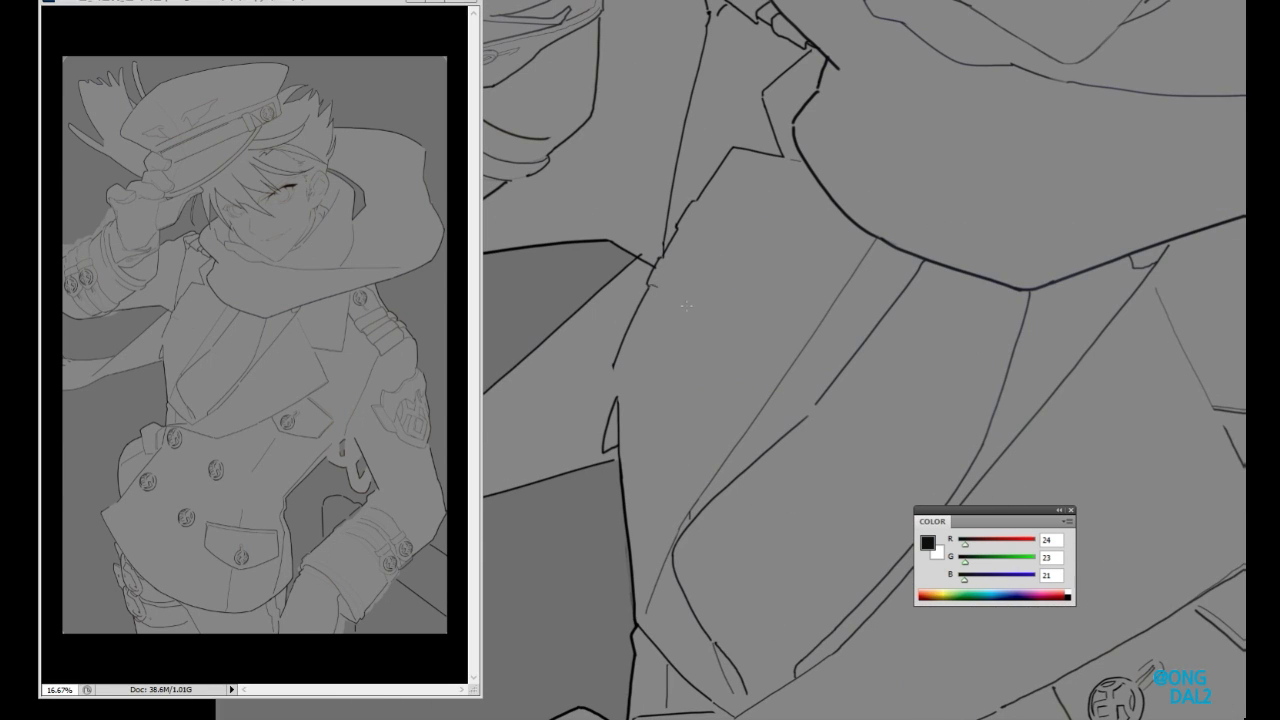
scroll(796, 238, down, 3)
scroll(1089, 351, up, 3)
drag(730, 268, 858, 434)
drag(790, 228, 895, 410)
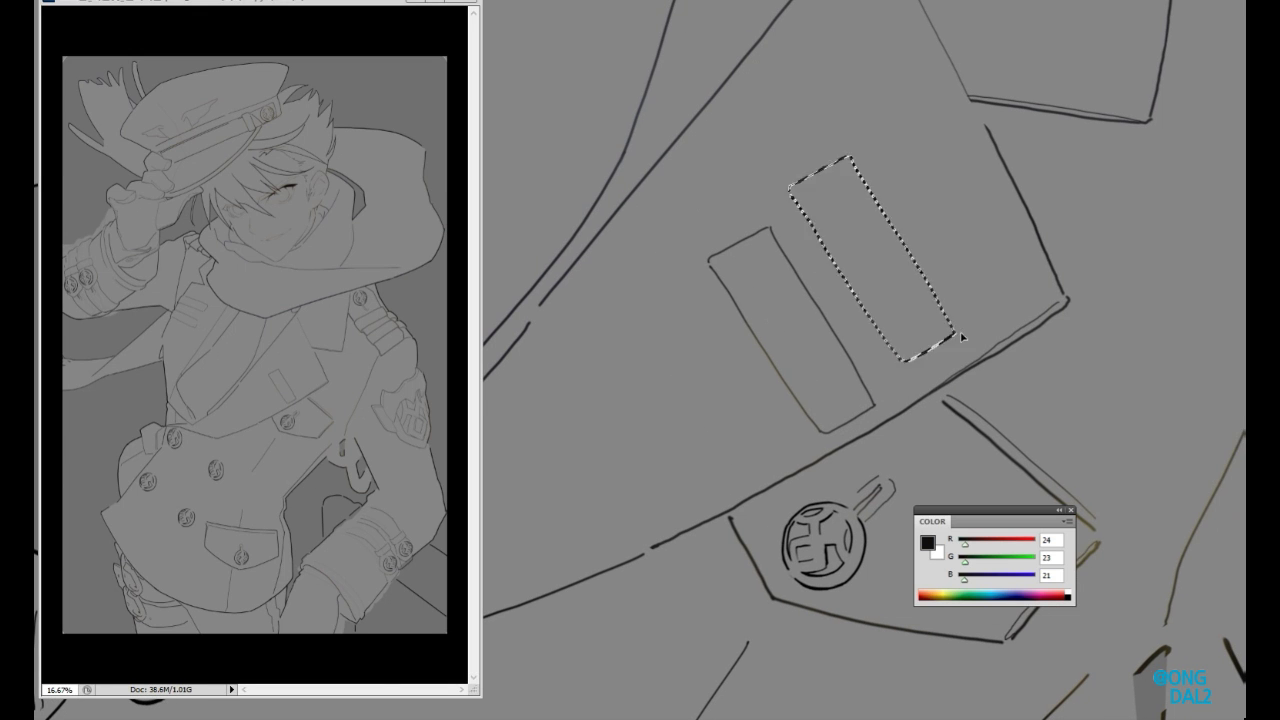
scroll(963, 313, down, 5)
scroll(959, 309, up, 4)
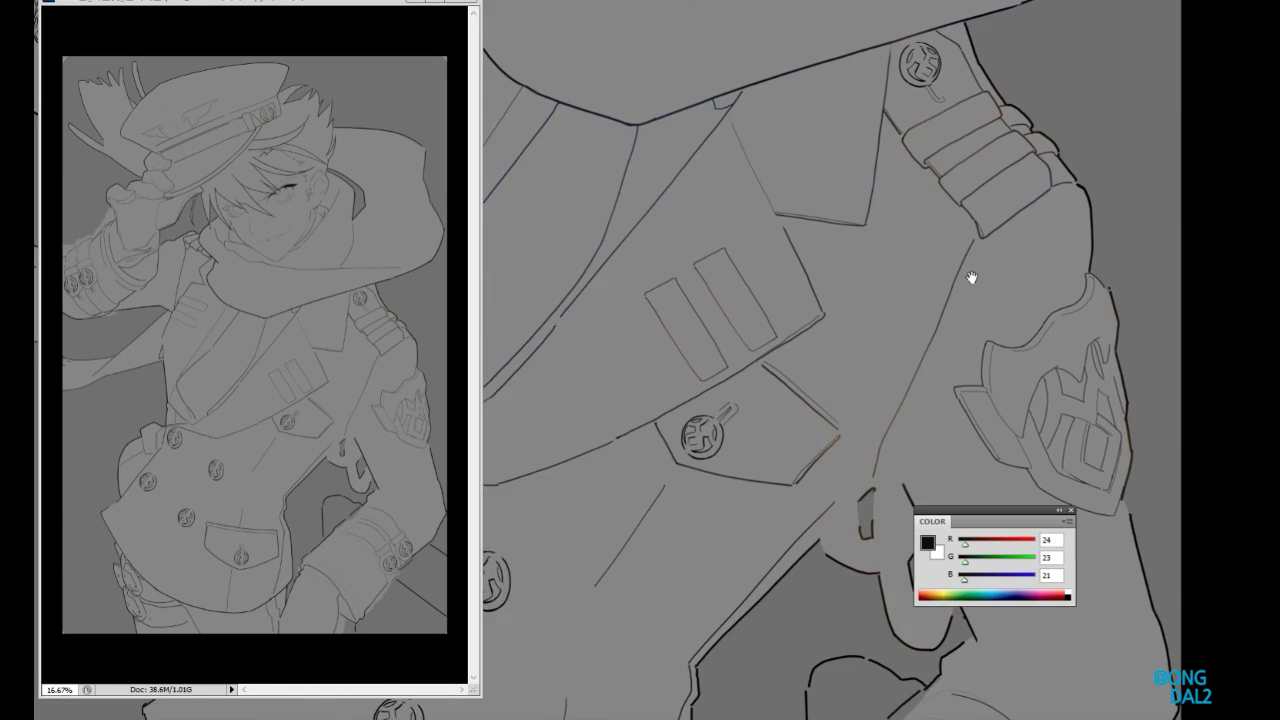
- Add a dark custom star shape beside the breast pocket flap, then scale it down and rotate it
scroll(694, 422, up, 3)
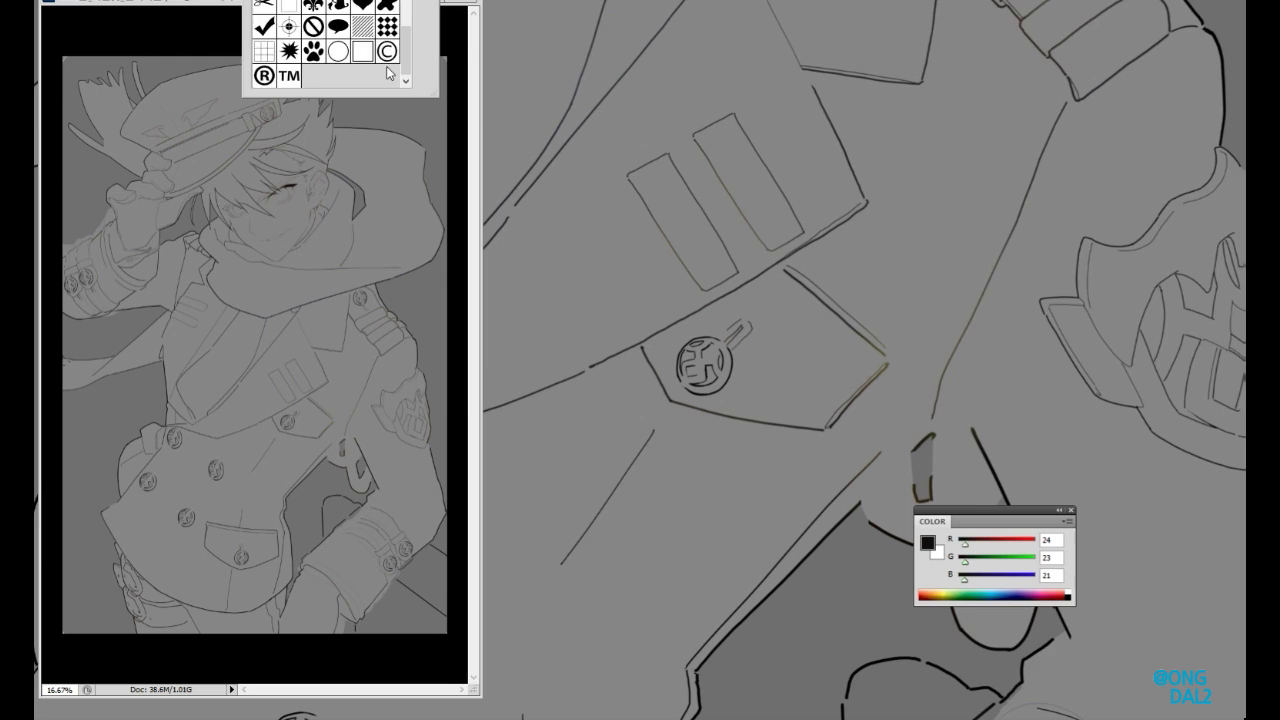
drag(700, 400, 650, 339)
right_click(972, 220)
drag(770, 125, 1015, 358)
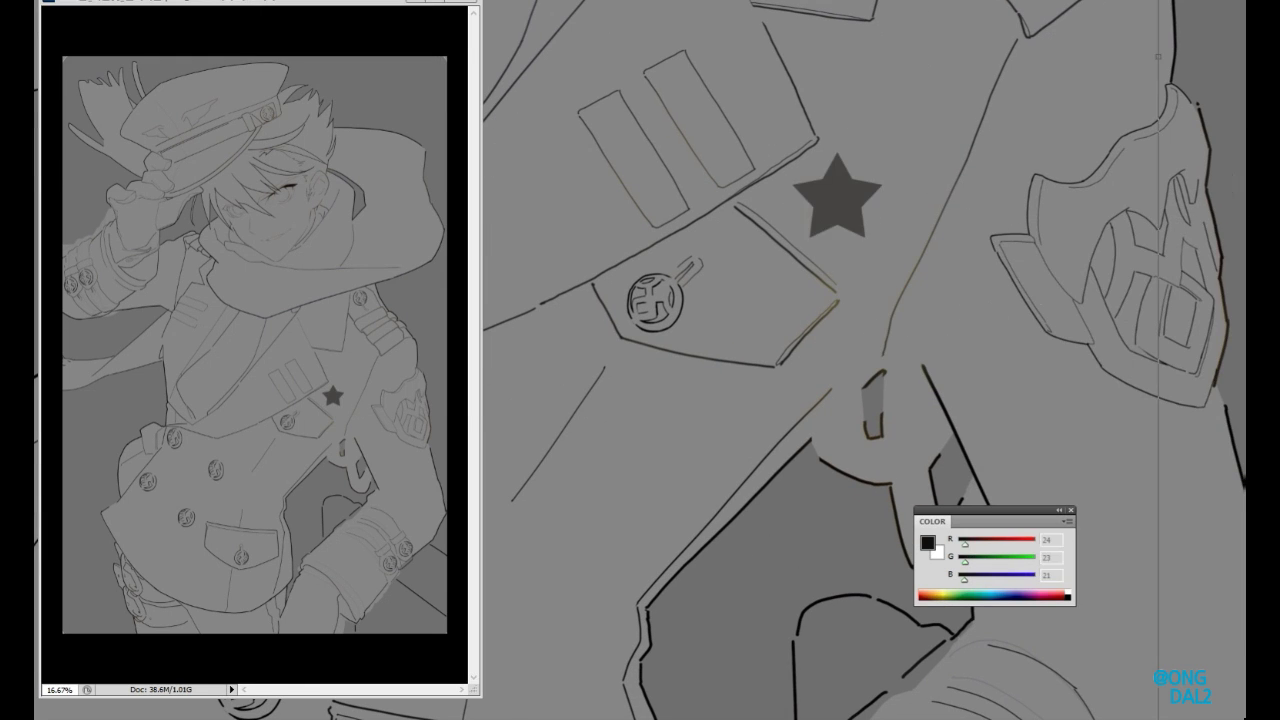
key(ctrl+t)
drag(960, 250, 1006, 298)
key(Return)
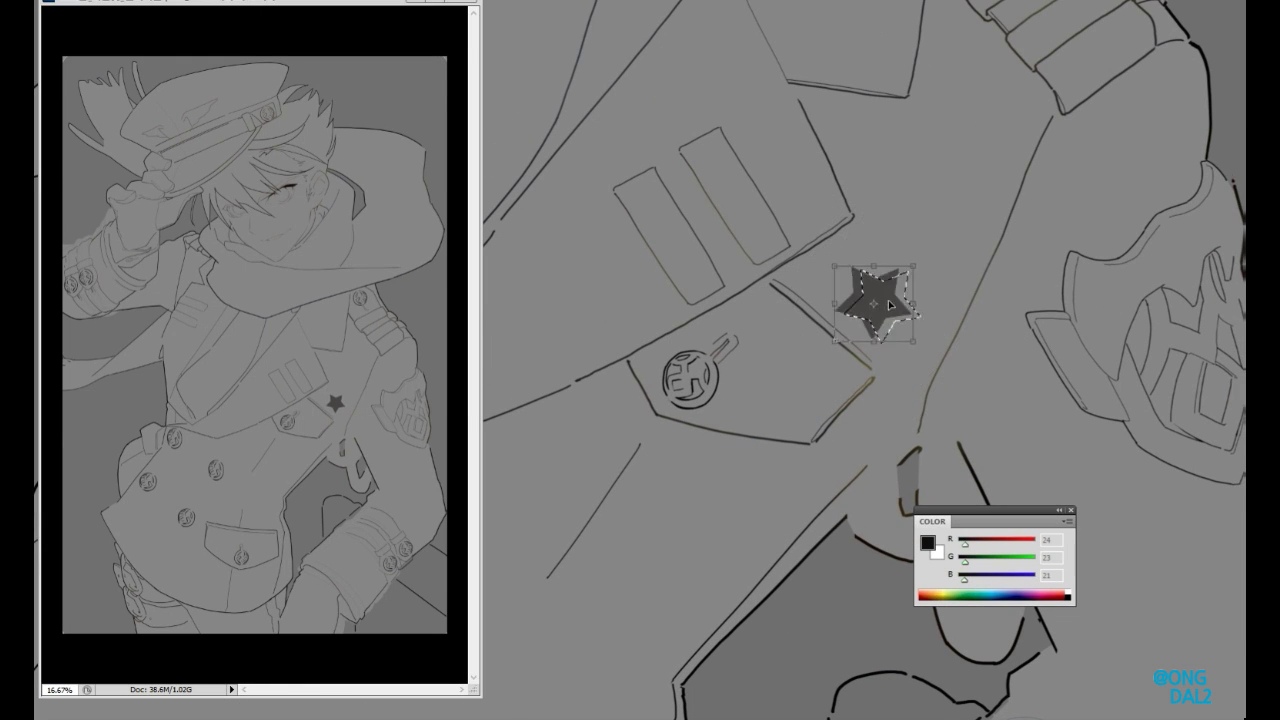
- Copy the star onto the lapel's lower corner and recolour both stars to a faint olive-grey
drag(886, 302, 822, 248)
scroll(846, 389, up, 2)
scroll(838, 370, up, 2)
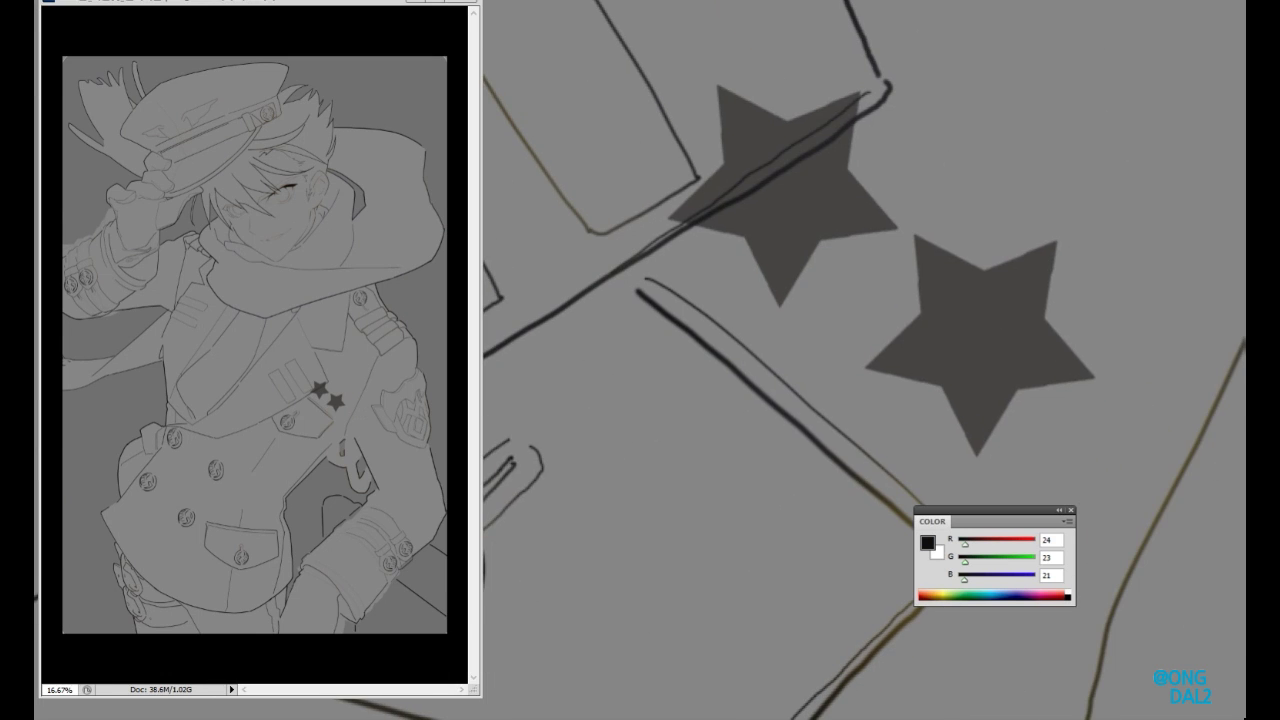
key(ctrl+u)
key(Return)
scroll(986, 363, up, 2)
right_click(986, 363)
key(Escape)
key(F6)
scroll(893, 356, up, 3)
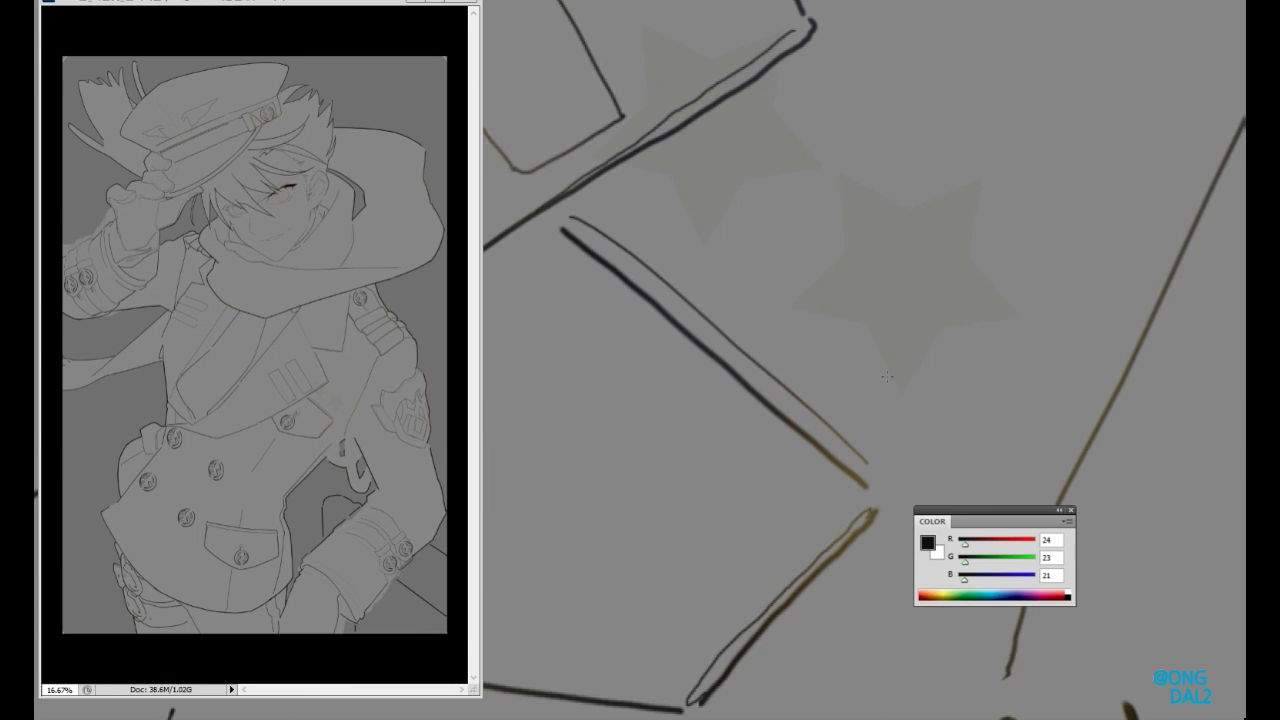
- Draw straight near-black facet lines from the lower star's centre to its points
click(966, 145)
shift+click(842, 265)
shift+click(851, 449)
click(800, 306)
shift+click(654, 363)
click(800, 306)
shift+click(971, 363)
drag(779, 289, 756, 241)
right_click(796, 322)
key(Escape)
- Outline the lower star's side and bottom points with straight near-black lines
scroll(788, 463, up, 2)
click(600, 423)
shift+click(771, 457)
shift+click(857, 586)
click(829, 349)
shift+click(1000, 343)
click(628, 130)
shift+click(505, 250)
click(878, 324)
shift+click(775, 500)
scroll(800, 400, down, 2)
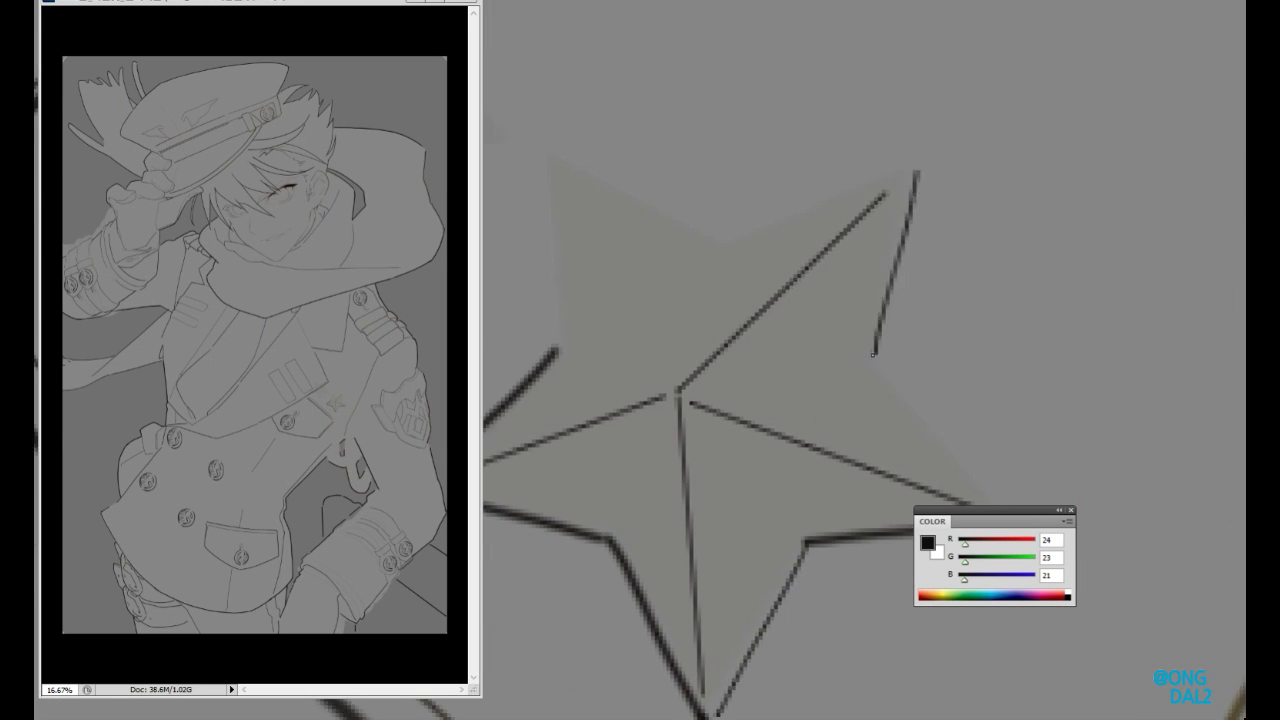
- Close the lower star's outline with straight lines around its two upper points
scroll(800, 400, up, 2)
click(1023, 212)
shift+click(830, 288)
shift+click(665, 205)
shift+click(668, 400)
scroll(883, 371, down, 3)
mouse_move(700, 330)
mouse_down()
mouse_move(745, 268)
mouse_move(723, 284)
mouse_up()
key(ctrl+d)
scroll(831, 437, down, 5)
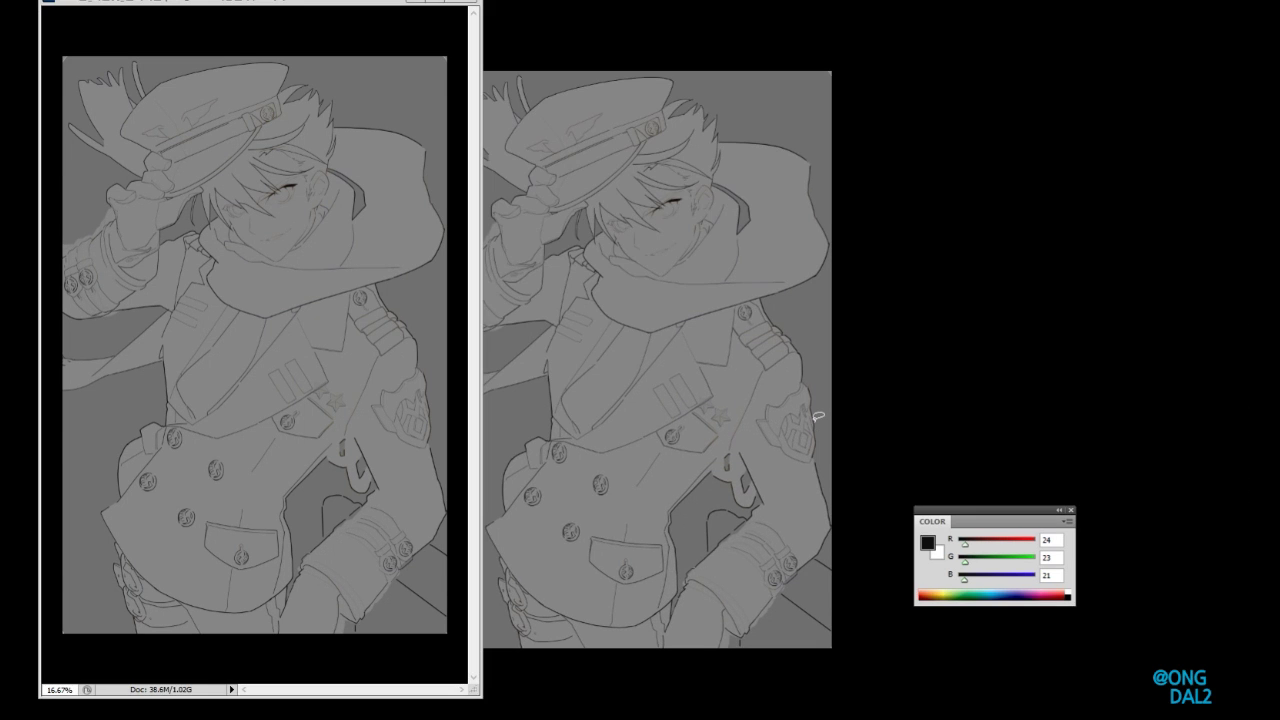
- Select the outlined star and place a copy of its lines over the second star at the lapel corner
scroll(818, 415, up, 5)
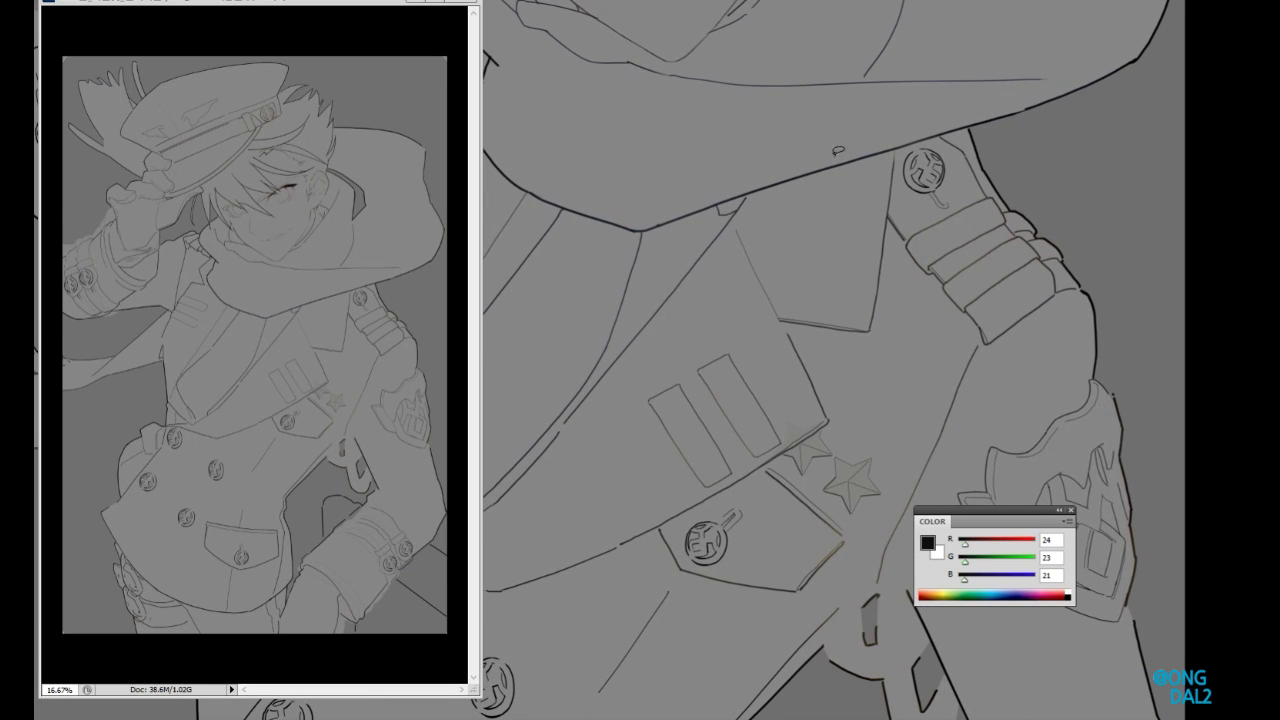
scroll(760, 330, up, 5)
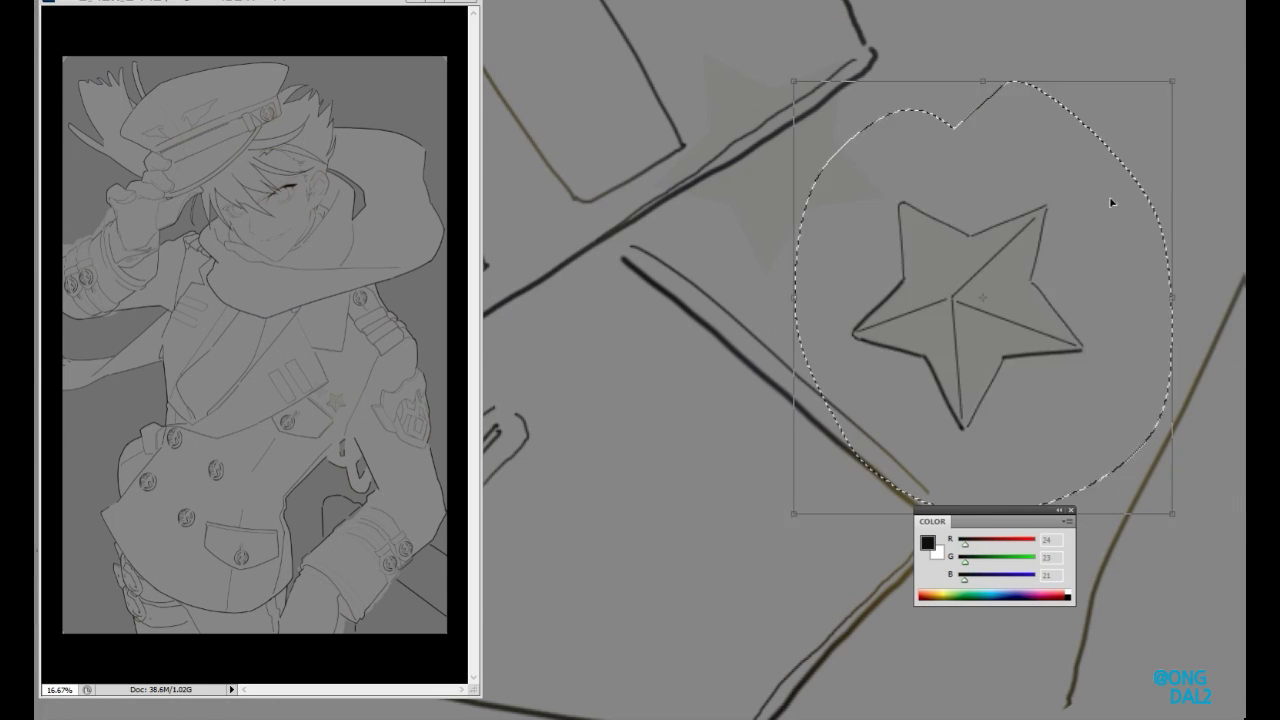
drag(1013, 304, 1025, 280)
drag(954, 312, 757, 163)
key(ctrl+d)
scroll(810, 100, down, 1)
scroll(810, 100, down, 2)
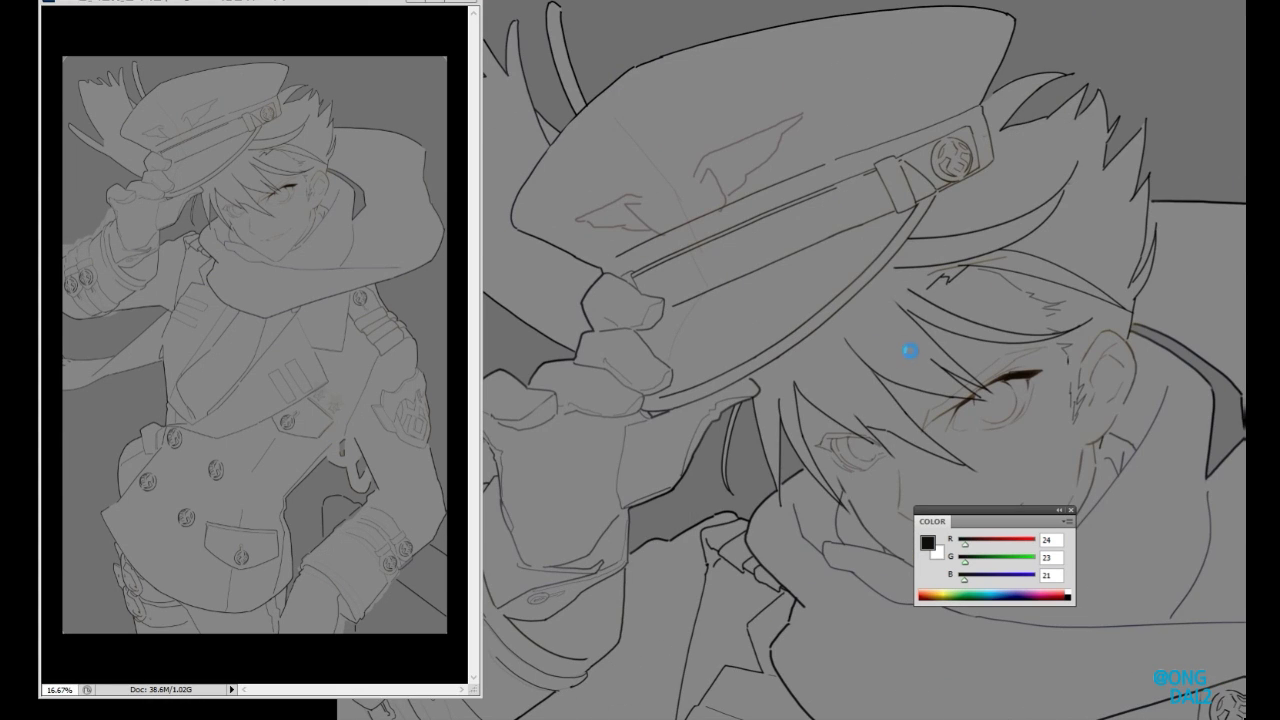
- Trace the curved trim stripes along the hand end of the lowered sleeve's cuff in near-black
drag(903, 436, 866, 337)
scroll(873, 401, up, 2)
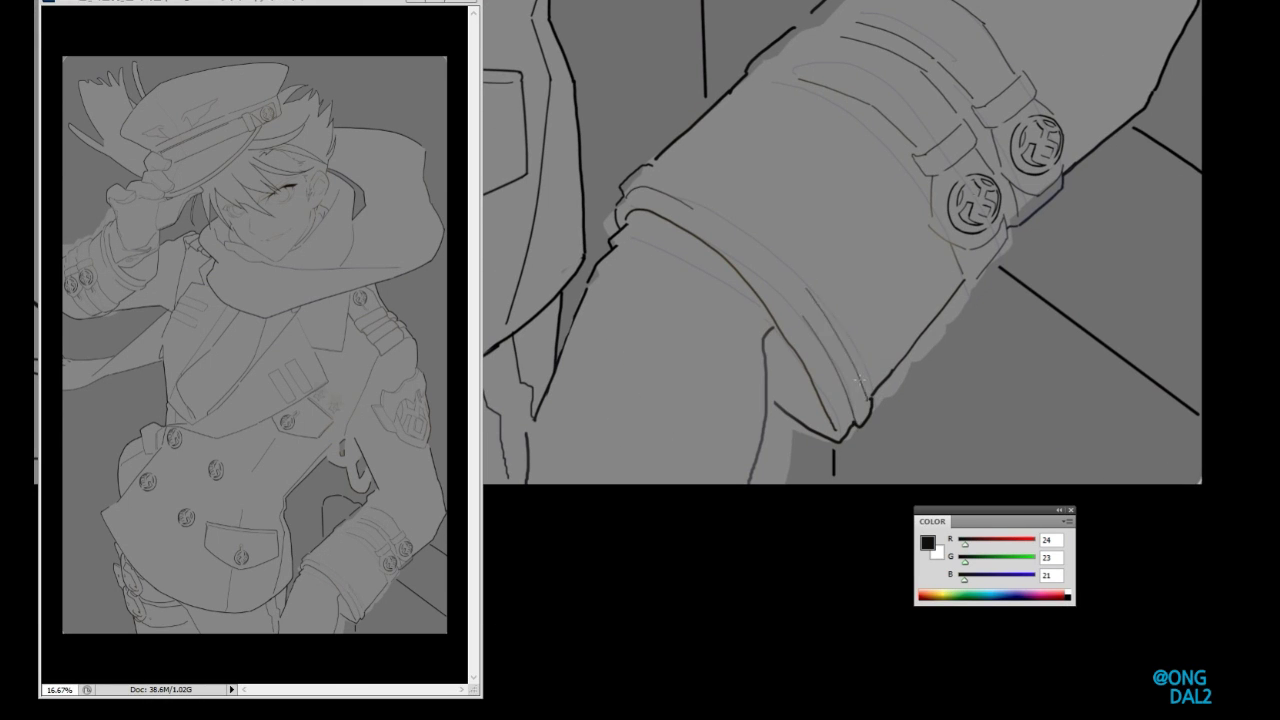
scroll(858, 380, up, 3)
drag(751, 423, 783, 354)
drag(581, 625, 730, 342)
mouse_move(633, 509)
mouse_down()
mouse_move(640, 500)
mouse_move(634, 557)
mouse_move(700, 450)
mouse_move(760, 400)
mouse_up()
scroll(872, 393, down, 4)
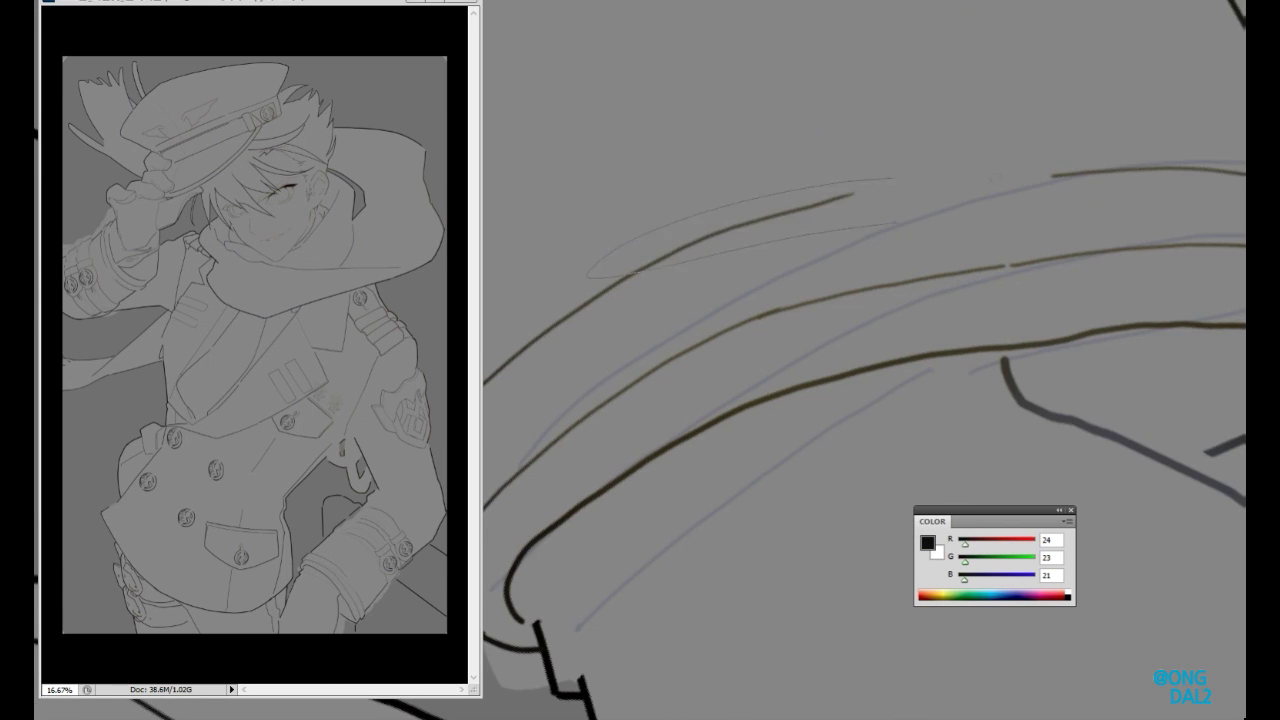
key(Escape)
- Lighten the rough winged emblem sketch on the cap with a Hue/Saturation adjustment
scroll(872, 393, up, 6)
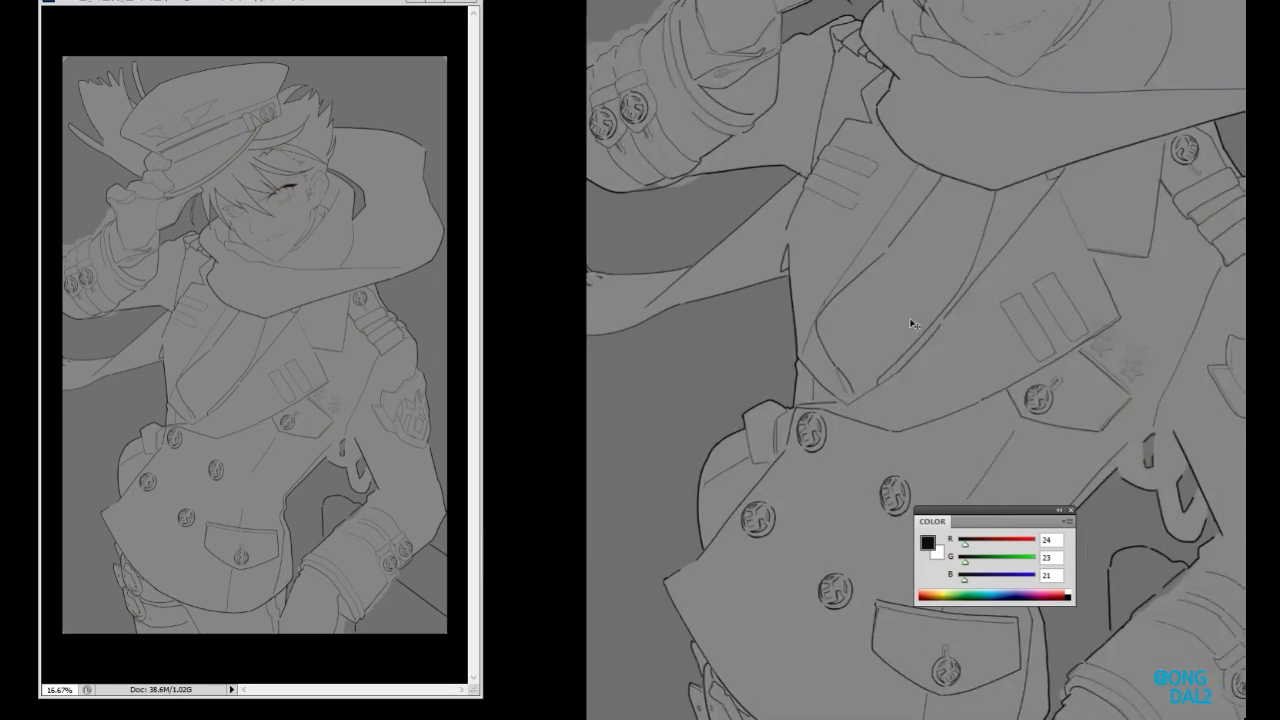
key(ctrl+u)
drag(423, 532, 451, 536)
key(Return)
mouse_move(854, 397)
mouse_down()
mouse_move(706, 223)
mouse_move(875, 444)
mouse_up()
- Place a straightened copy of the wing sketch on the cap and create a new Normal layer at 100% opacity
key(ctrl+minus)
key(ctrl+minus)
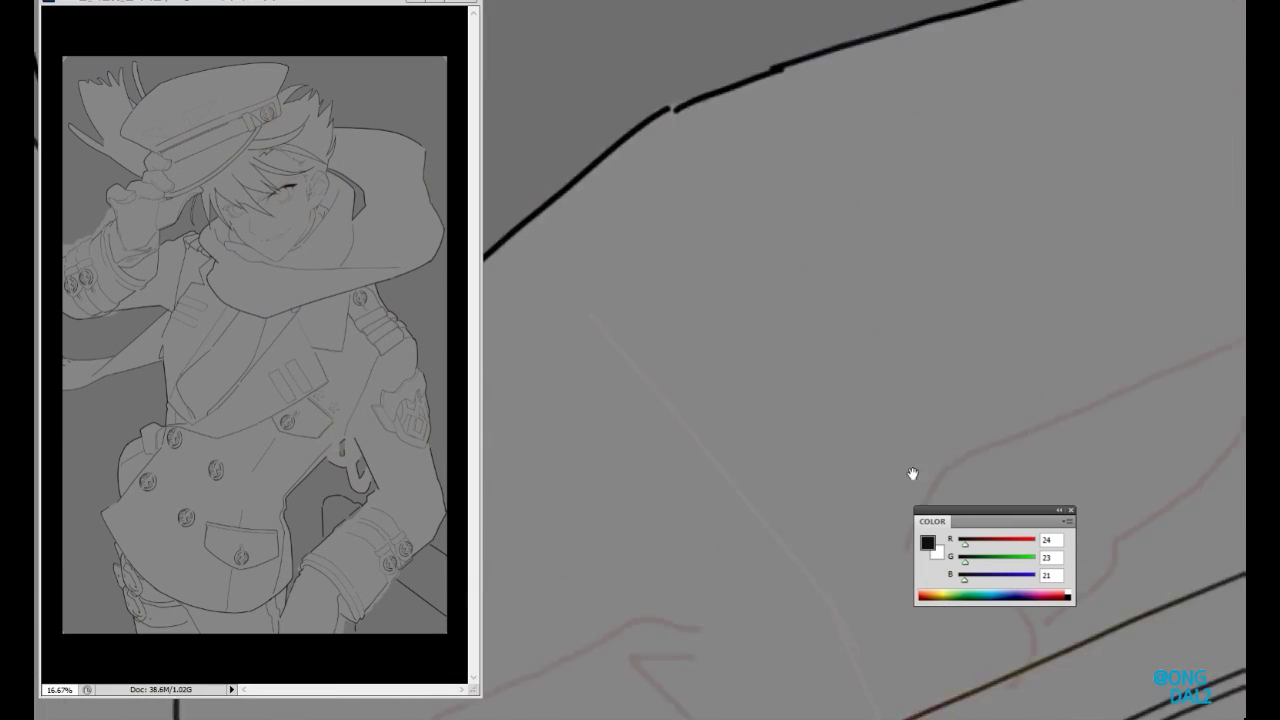
key(ctrl+t)
key(ctrl+shift+n)
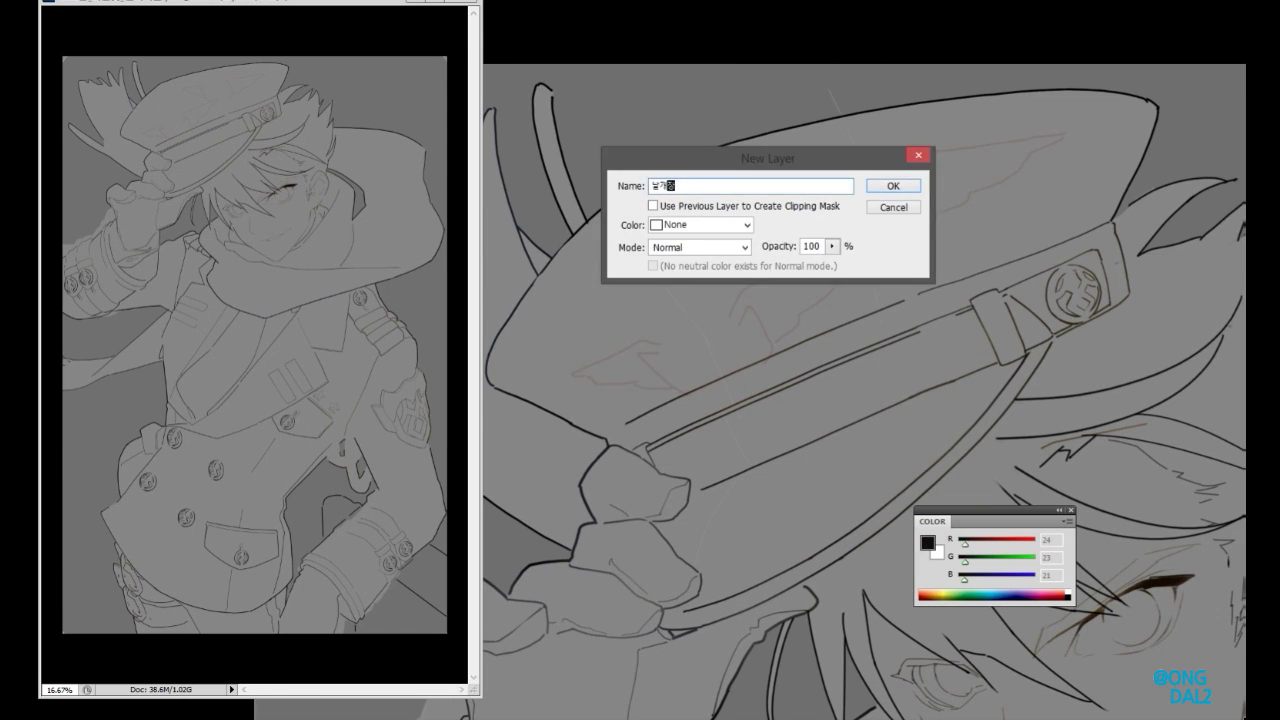
key(Return)
- Draw a vertical centre line on the cap and build half of the badge's horned shield beside it
key(ctrl+plus)
mouse_move(955, 240)
mouse_down()
mouse_move(915, 266)
mouse_move(880, 400)
mouse_up()
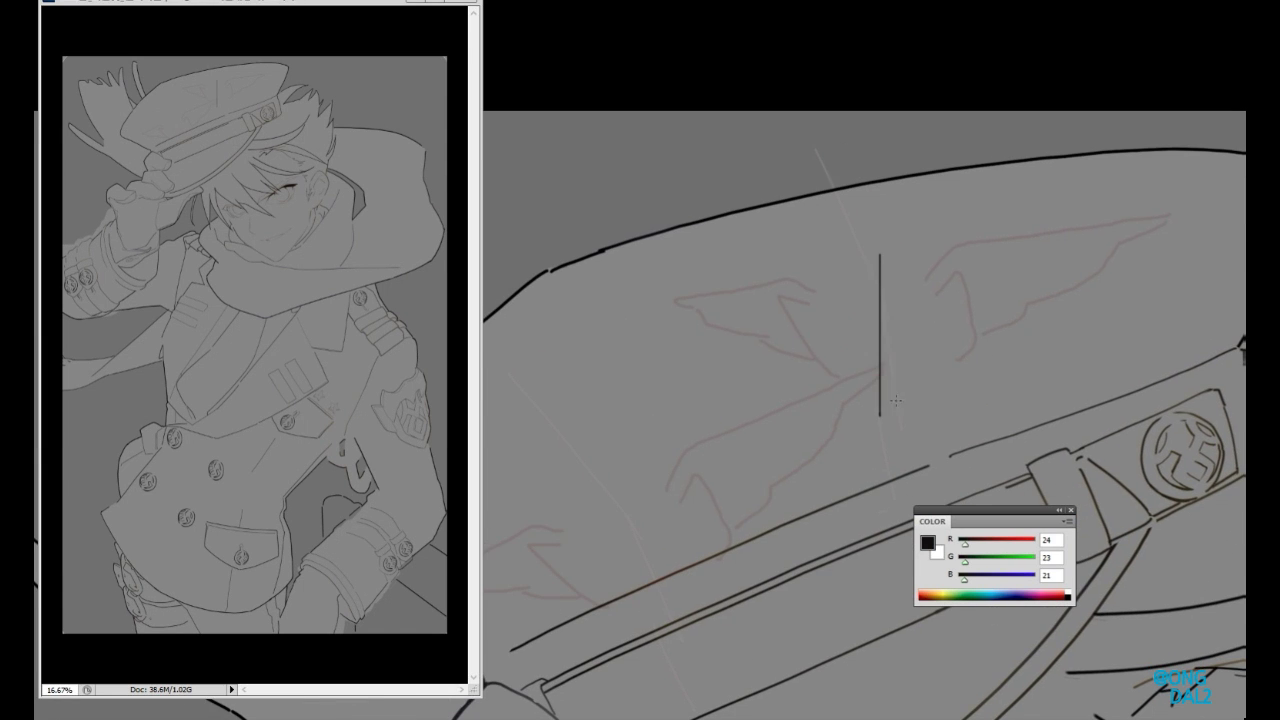
drag(858, 262, 851, 254)
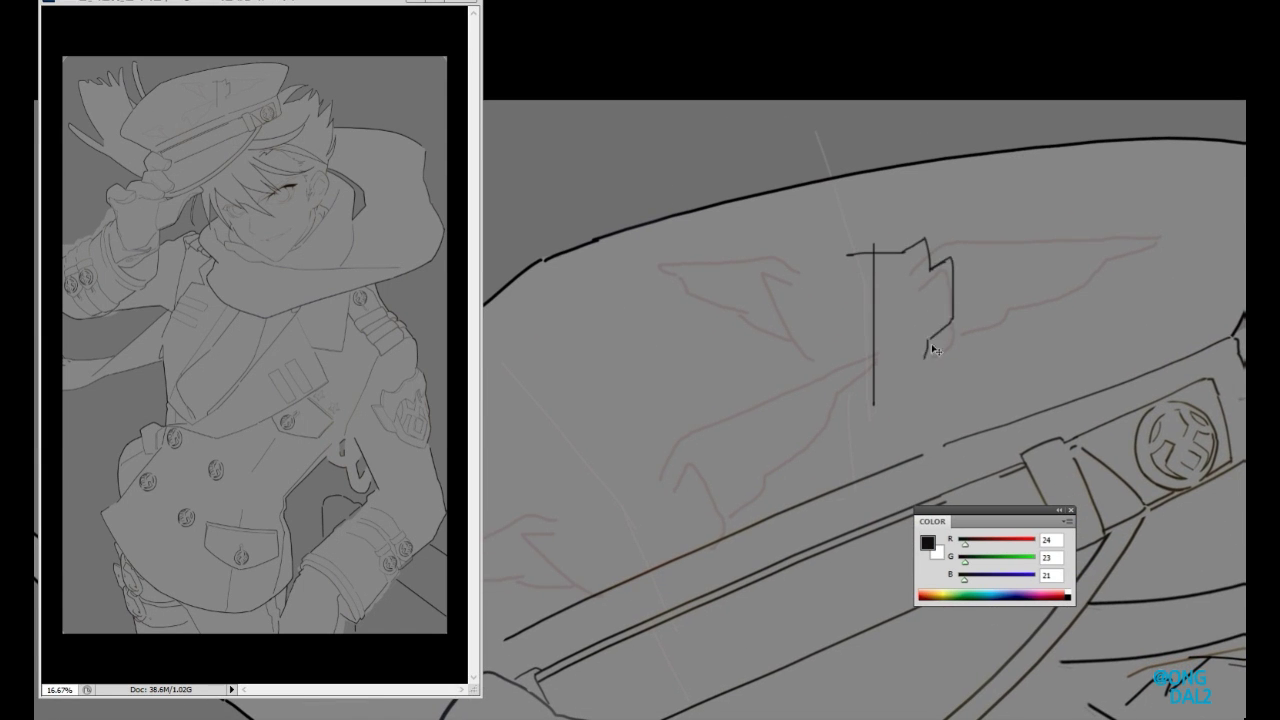
drag(873, 339, 852, 354)
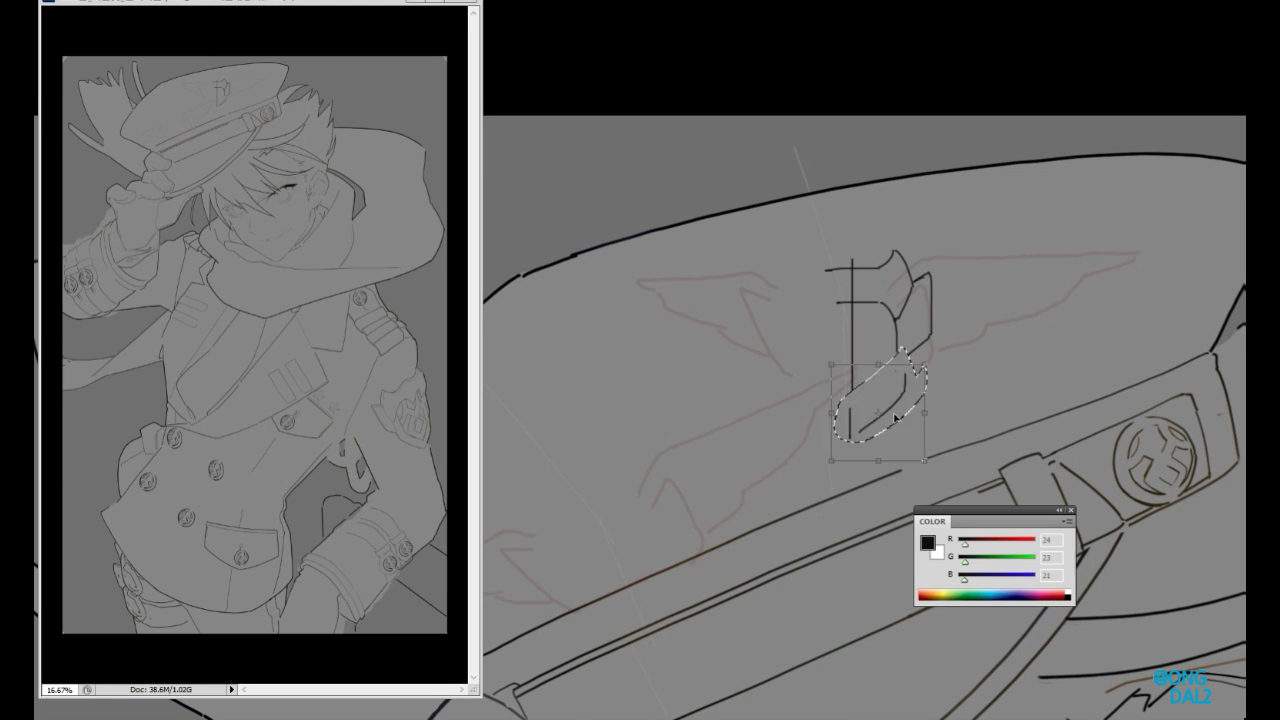
key(Return)
drag(876, 401, 871, 391)
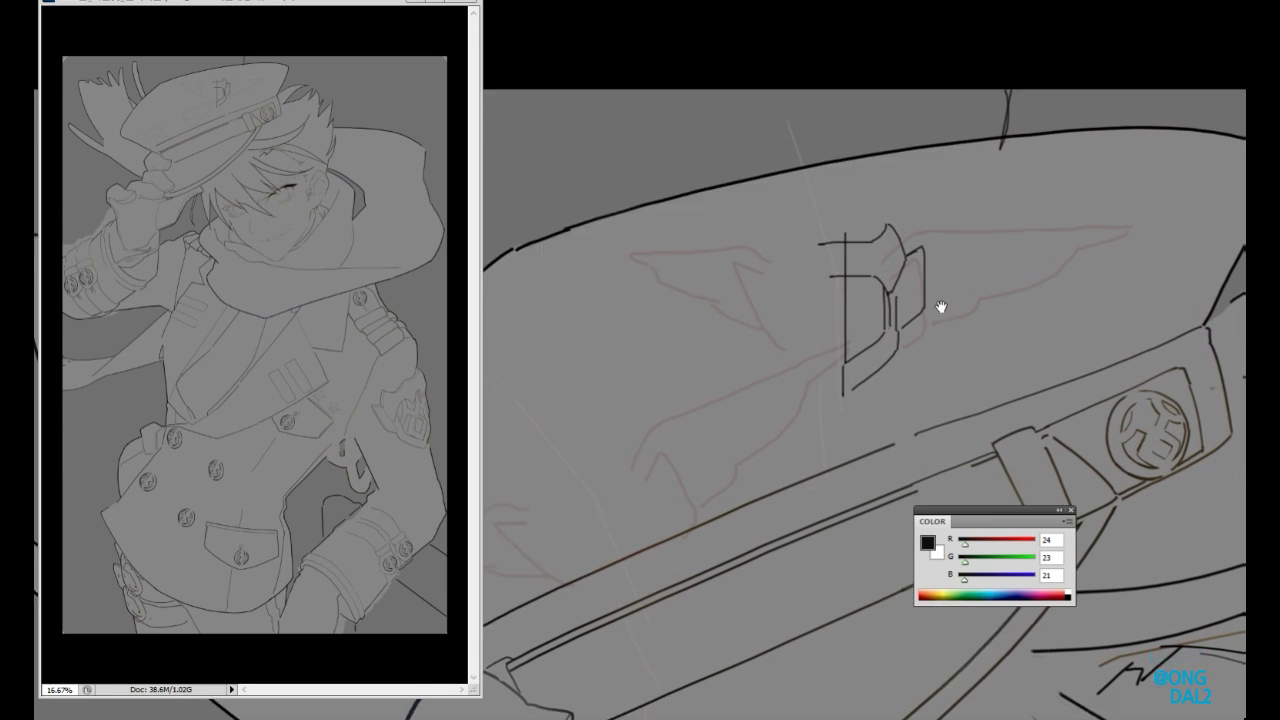
- Add the shield's inner pattern and one outstretched wing, then mirror the half into a complete winged badge
mouse_move(893, 349)
mouse_down()
mouse_move(864, 357)
mouse_move(852, 314)
mouse_move(803, 299)
mouse_up()
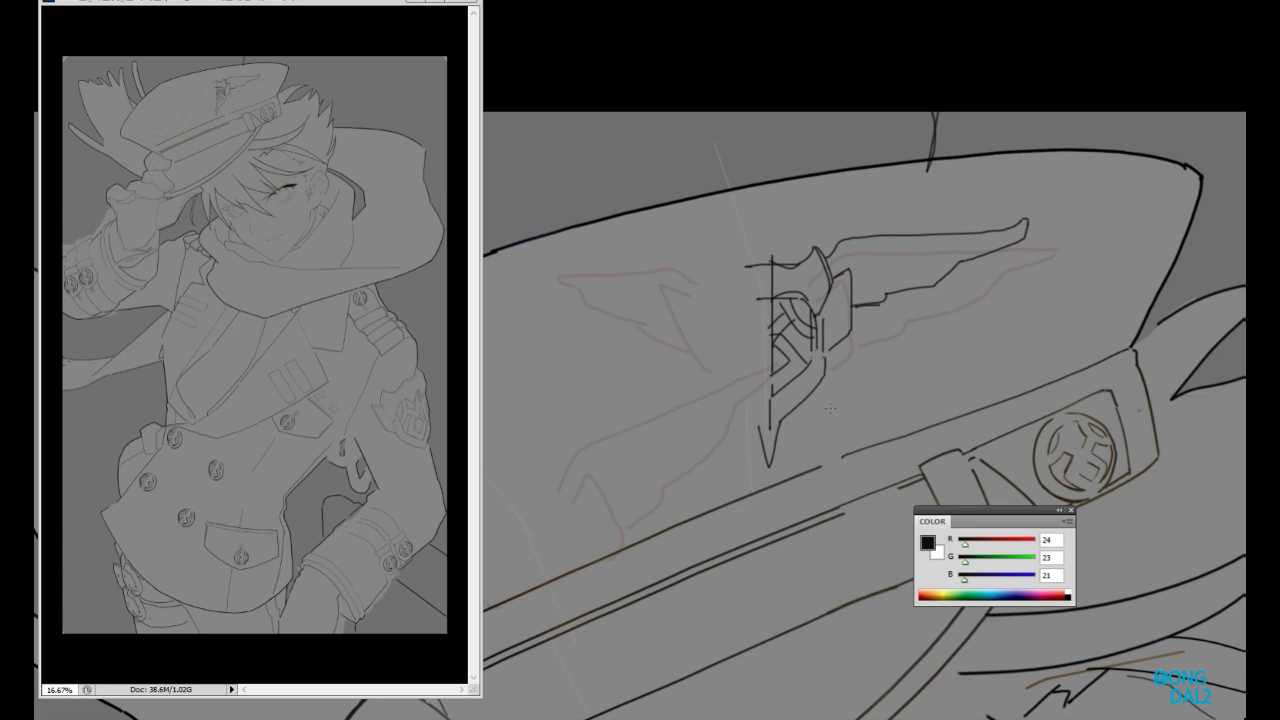
mouse_move(798, 284)
mouse_down()
mouse_move(883, 263)
mouse_move(900, 283)
mouse_up()
key(ctrl+t)
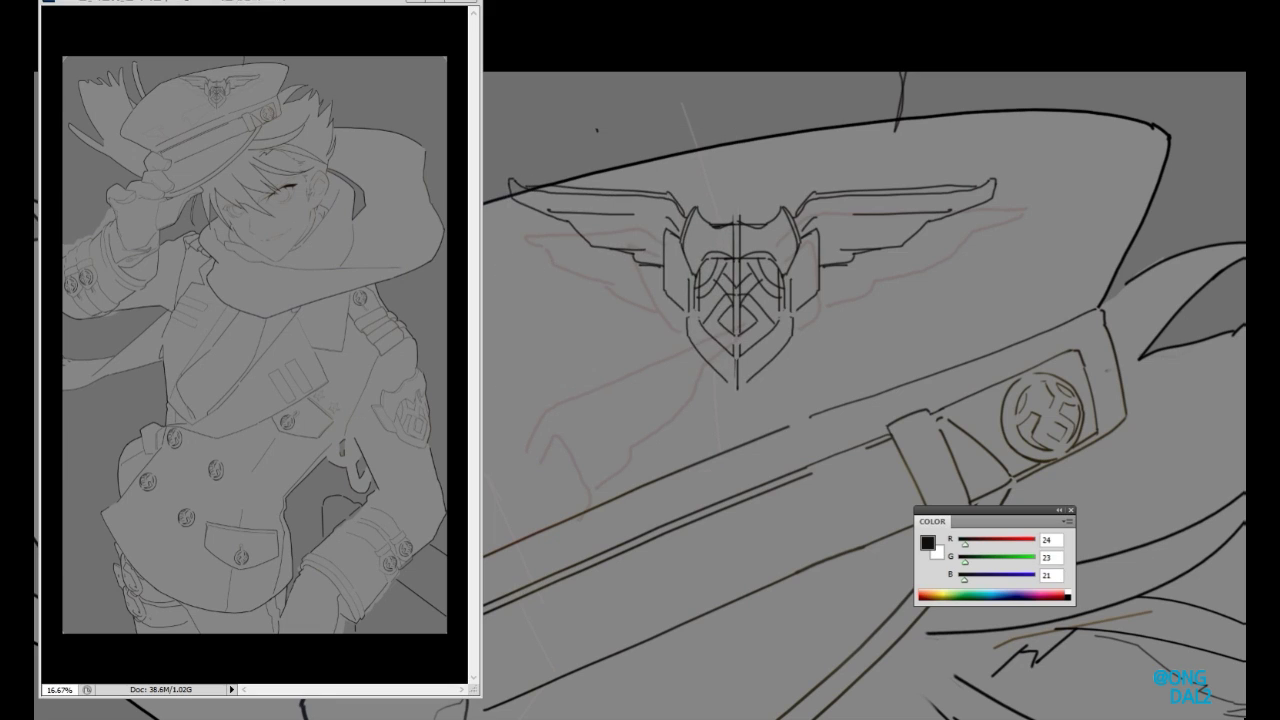
- Rotate and move the winged badge so it sits on the cap's front, aligned with the slanted band
drag(1075, 340, 1063, 299)
key(Return)
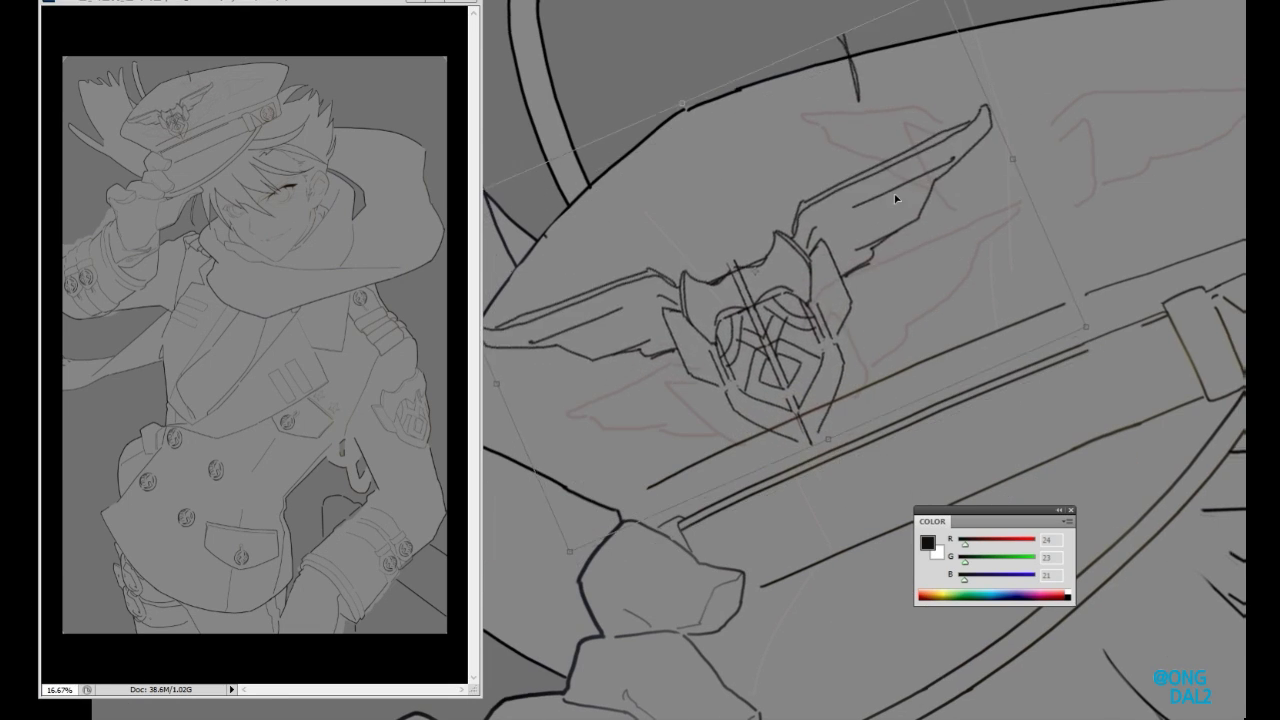
key(ctrl+minus)
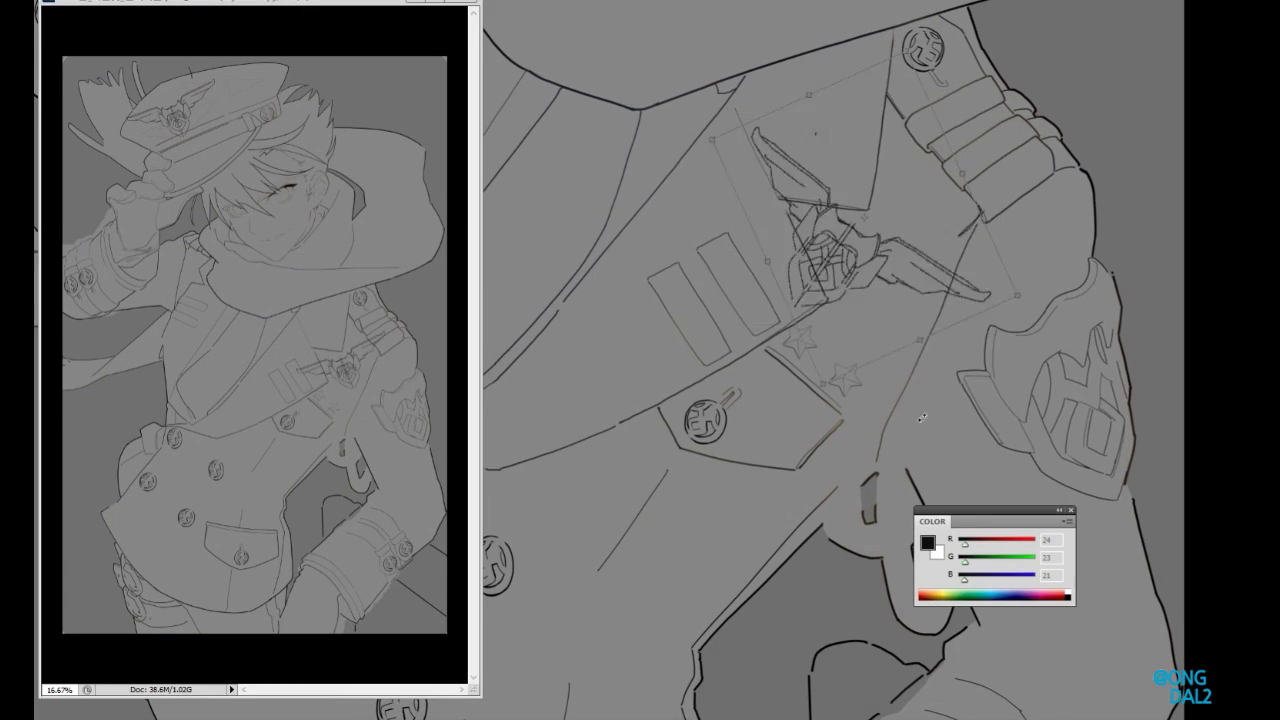
- Scale down a copy of the winged badge and move it onto the chest above the breast pocket flap
drag(960, 280, 998, 390)
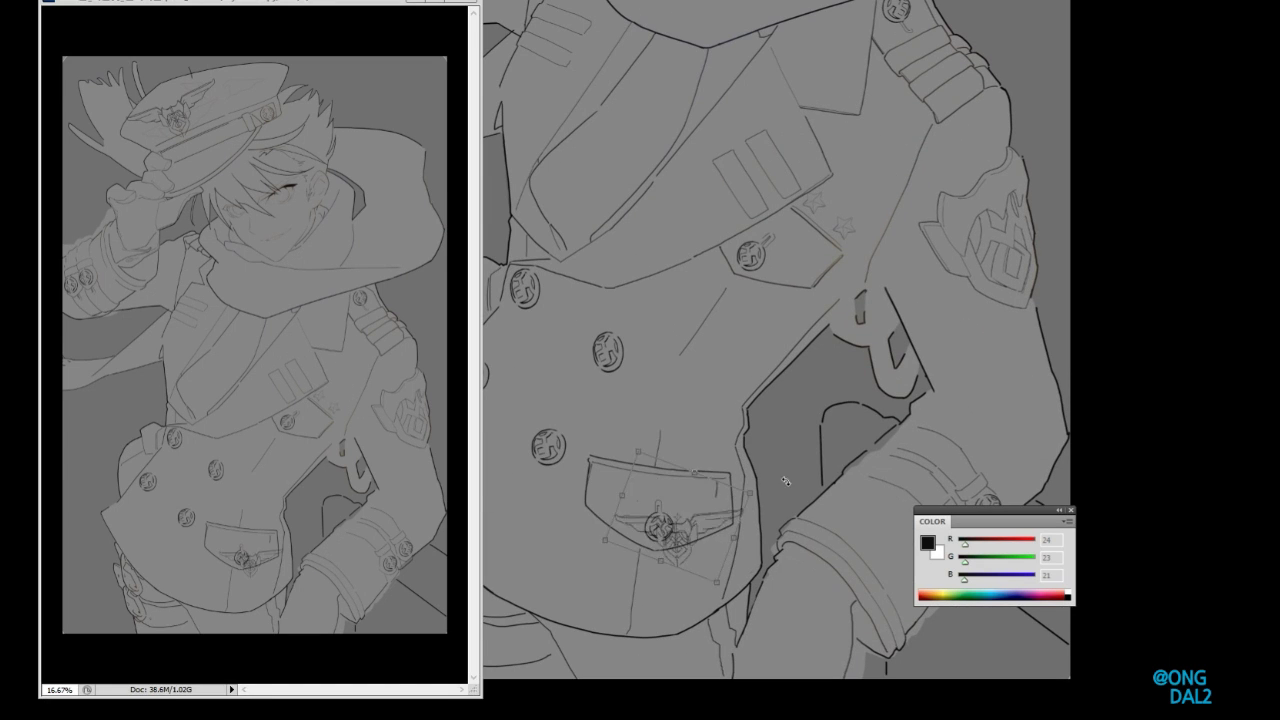
drag(690, 518, 777, 246)
drag(850, 291, 955, 187)
key(ctrl+t)
drag(858, 327, 882, 197)
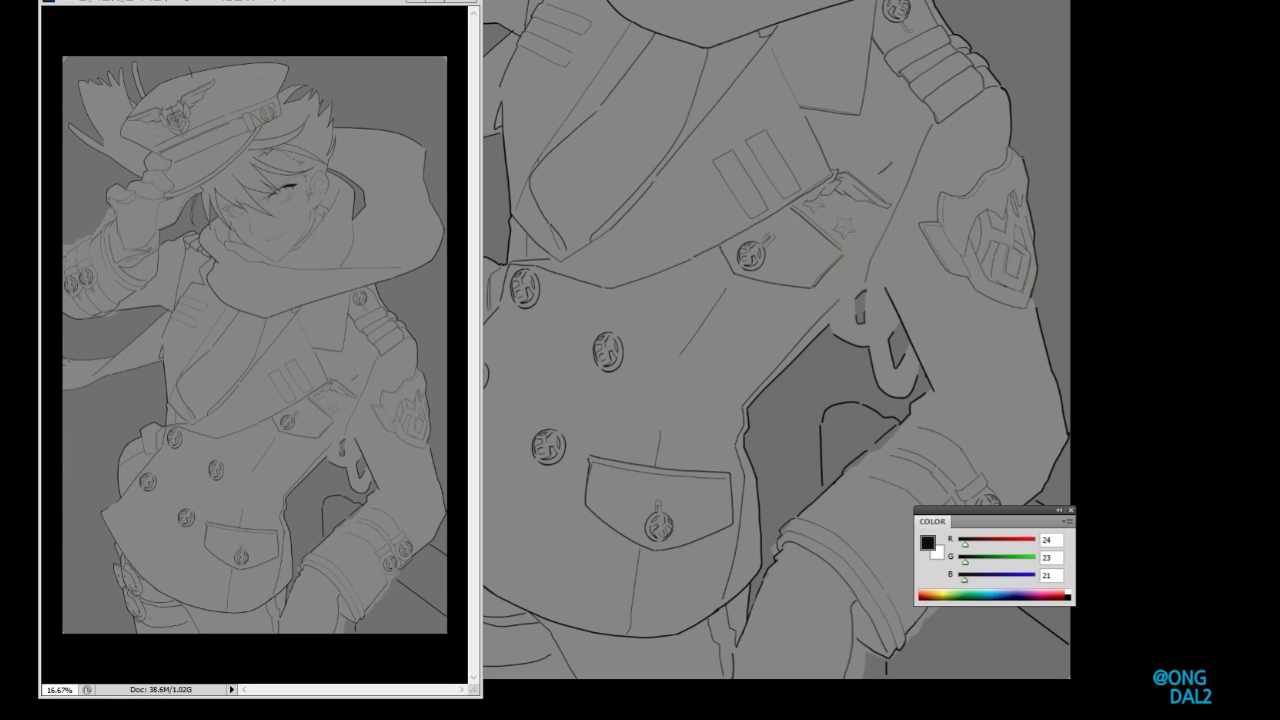
- Rotate and fit the small winged badge on the chest beside the lapel bars, just above the two stars
scroll(1072, 327, up, 5)
scroll(1072, 327, down, 5)
key(ctrl+t)
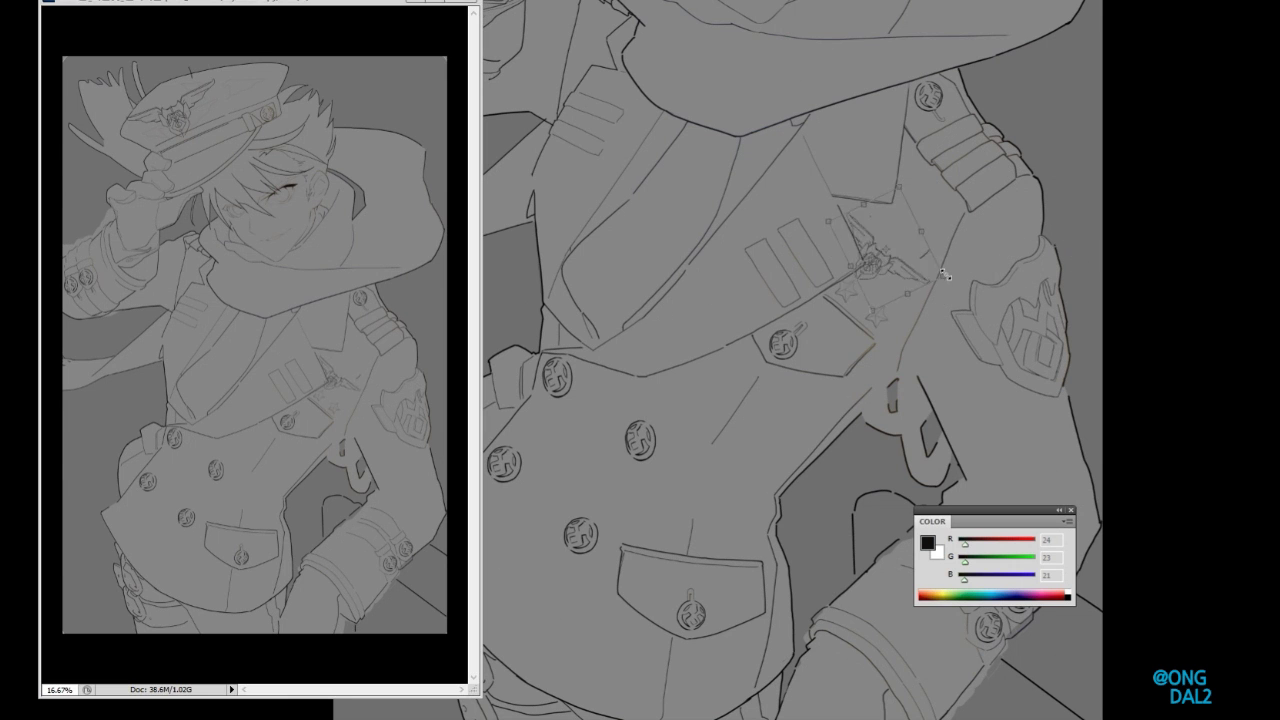
key(Return)
scroll(920, 255, down, 3)
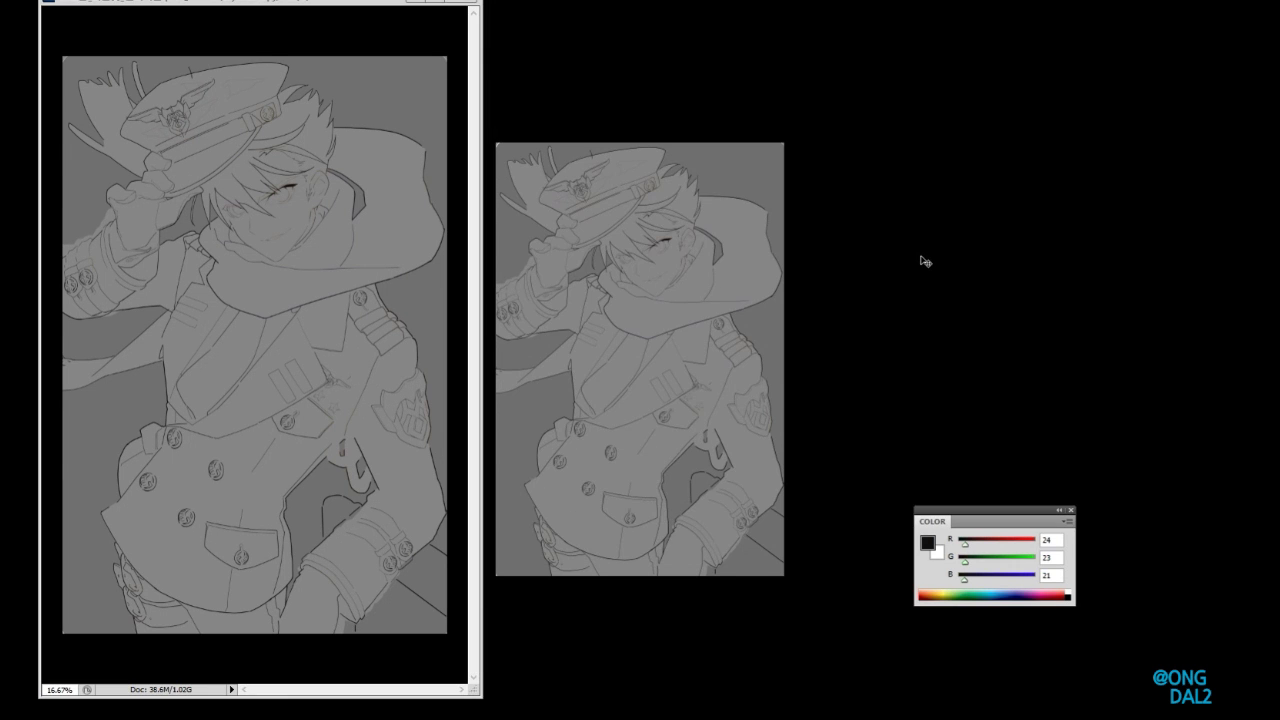
- Redraw half of the winged badge on the cap with a patterned half shield and one outstretched wing
scroll(920, 255, up, 3)
drag(915, 522, 1035, 385)
scroll(920, 354, down, 3)
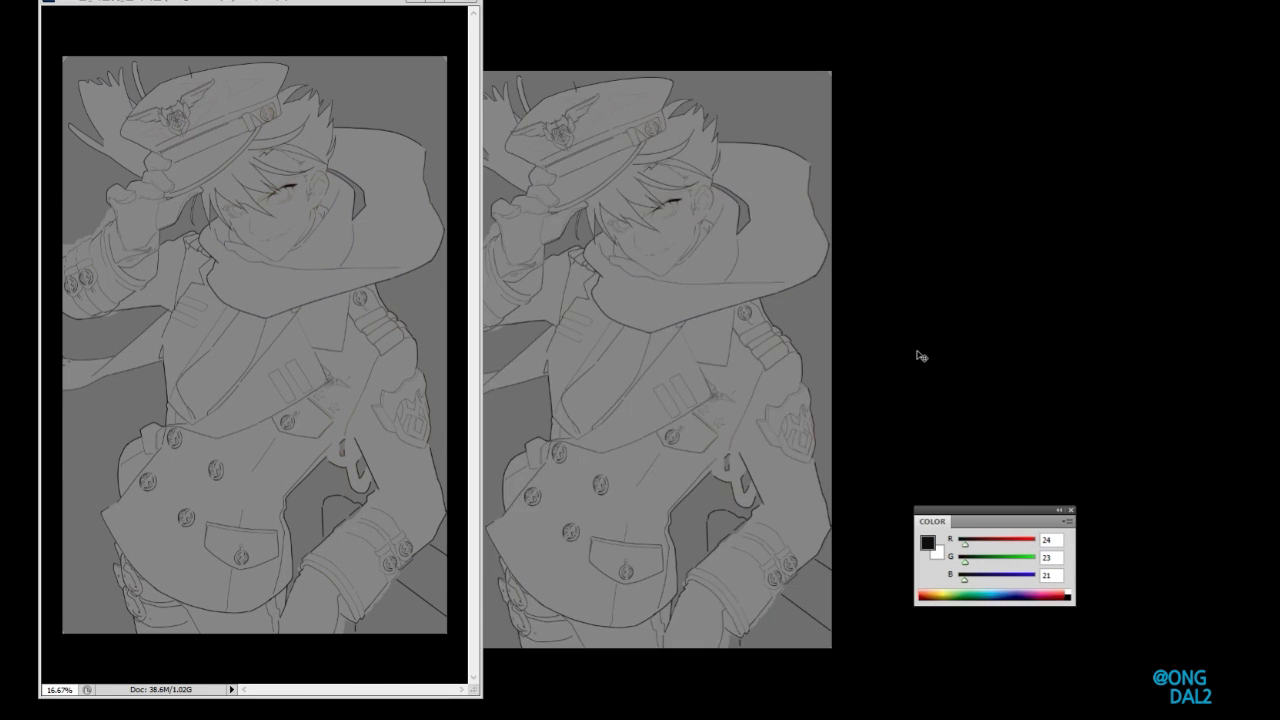
scroll(786, 400, up, 3)
scroll(977, 420, down, 5)
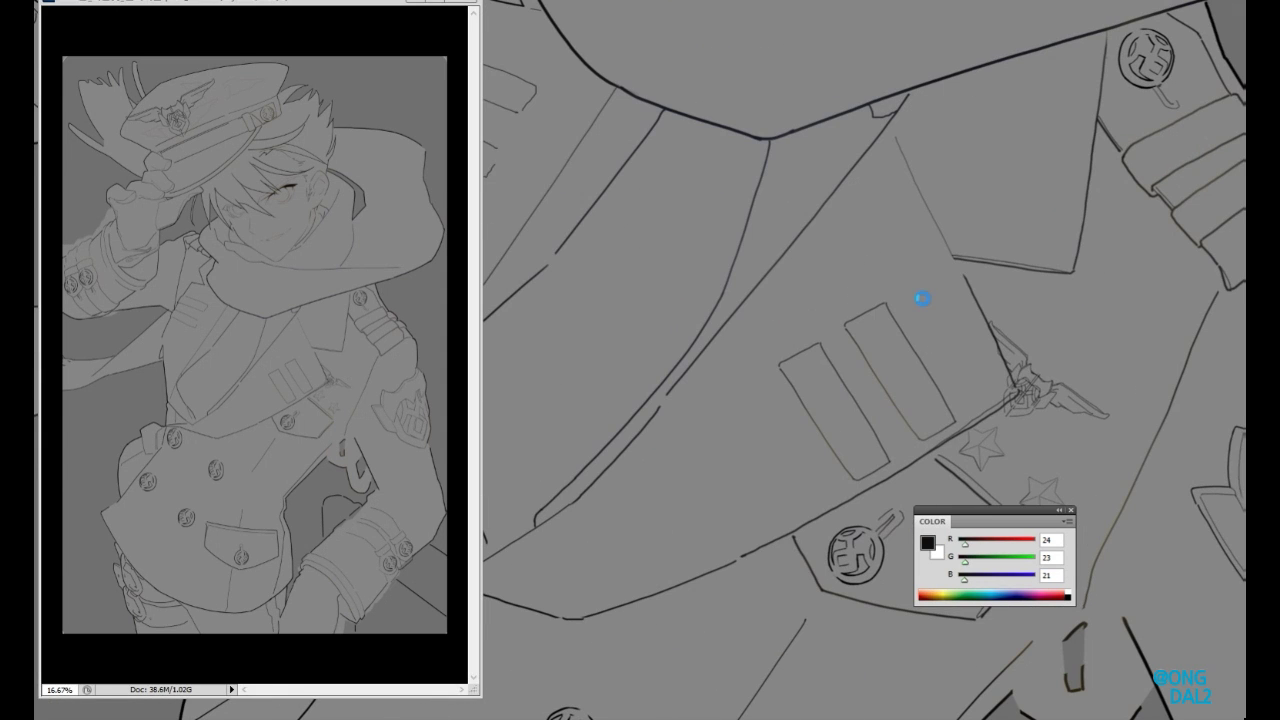
scroll(928, 292, up, 10)
key(ctrl+t)
key(Escape)
key(ctrl+d)
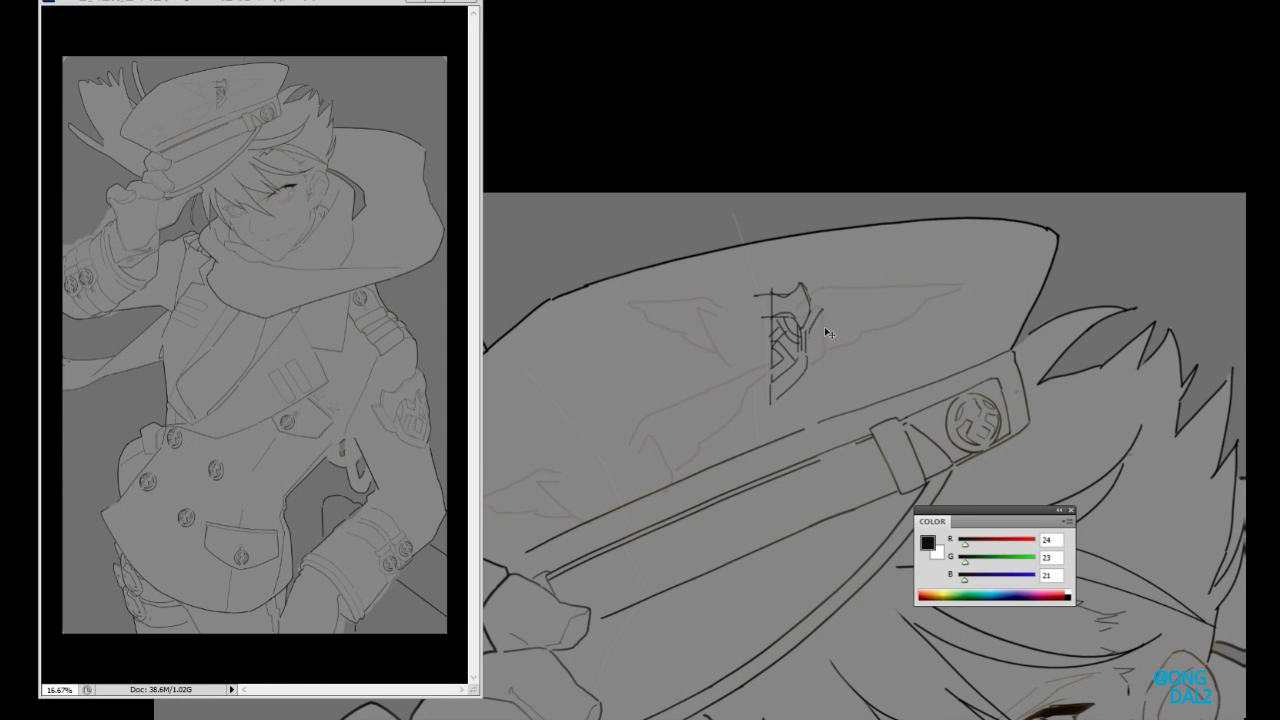
scroll(855, 348, down, 1)
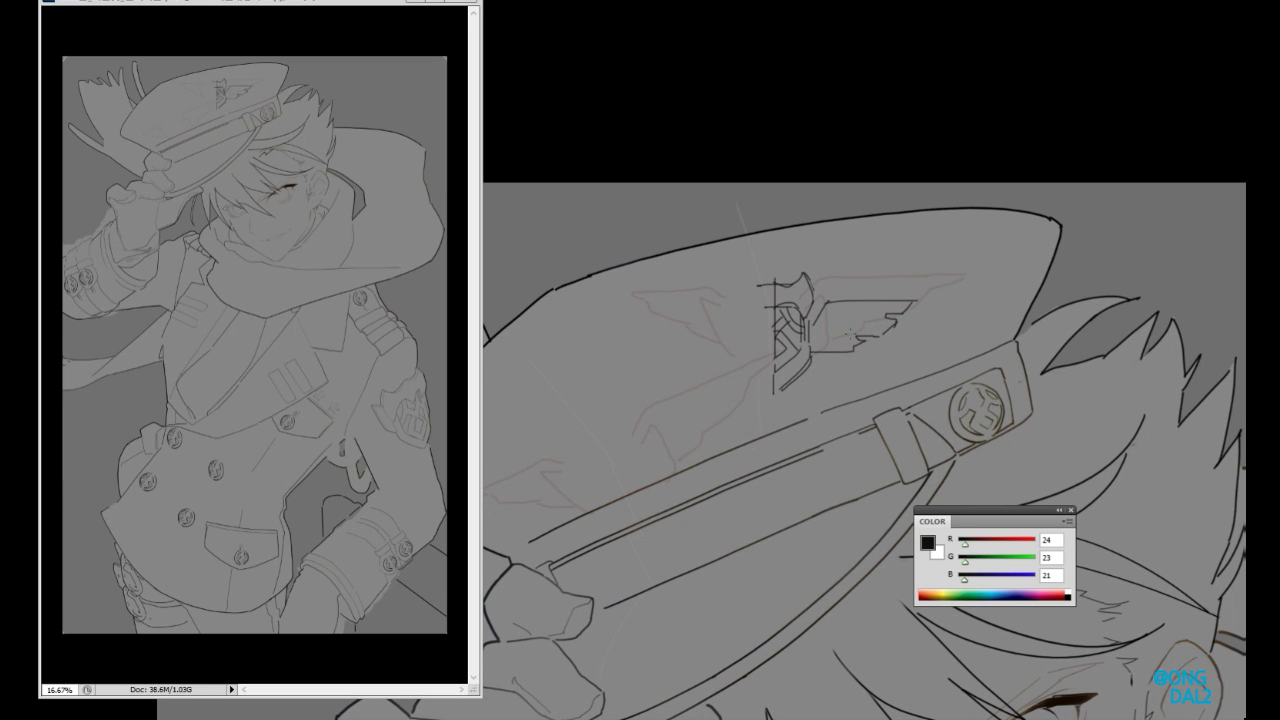
- Mirror the half into a complete winged badge, rotated and placed on the cap's front above the slanted band
key(ctrl+t)
drag(650, 330, 740, 260)
scroll(740, 260, down, 1)
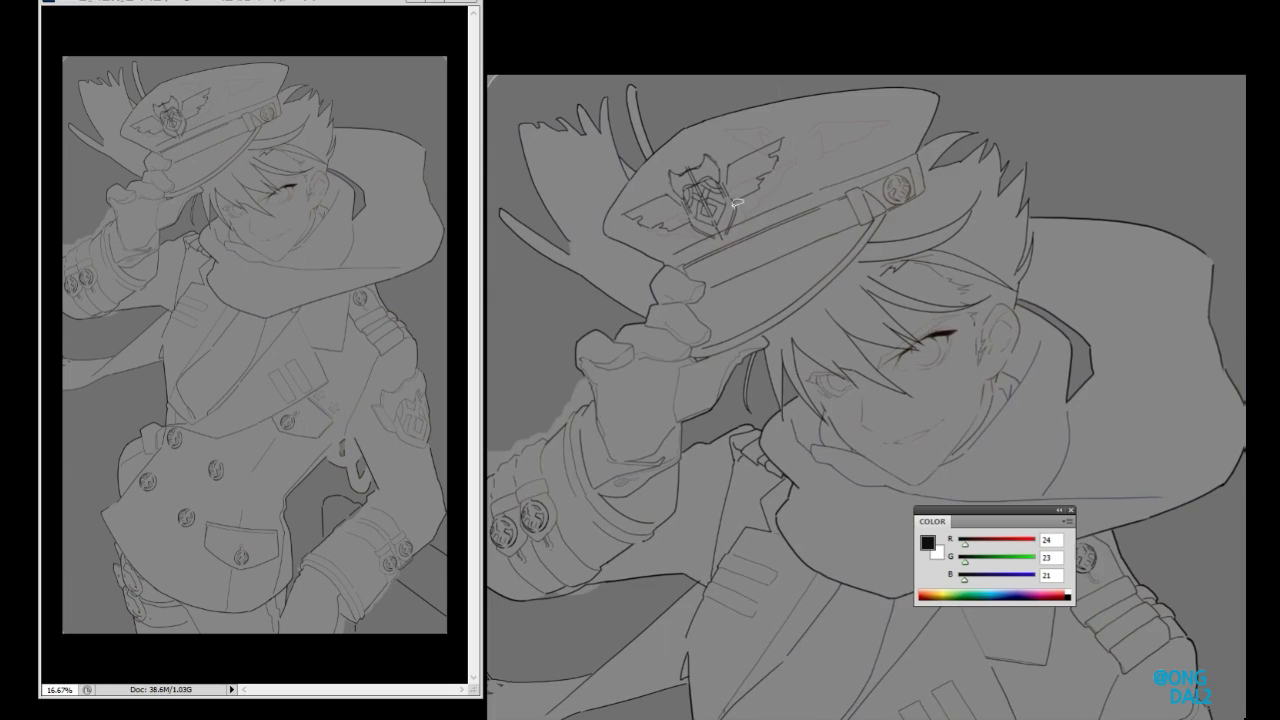
- Fit a scaled-down, rotated copy of the redrawn badge on the chest above the two stars
drag(690, 210, 990, 400)
scroll(950, 250, up, 1)
scroll(950, 250, down, 3)
drag(950, 250, 945, 415)
drag(943, 371, 915, 345)
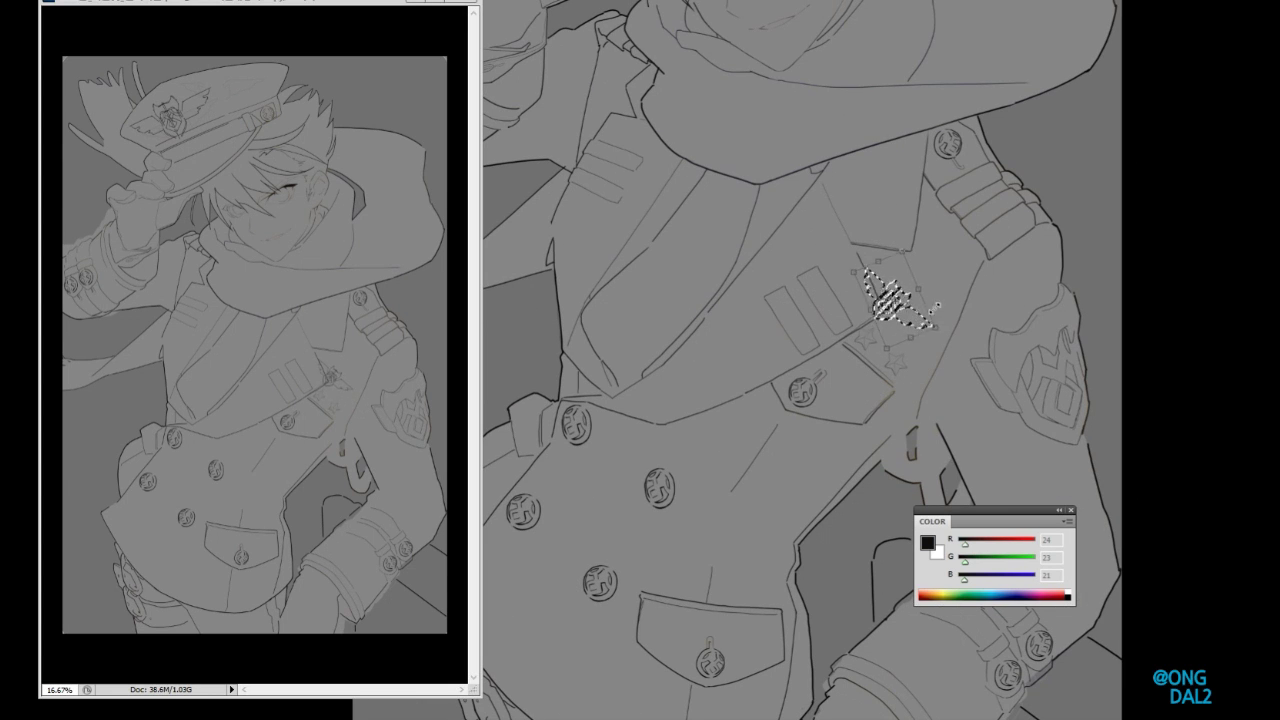
key(Return)
scroll(963, 262, up, 1)
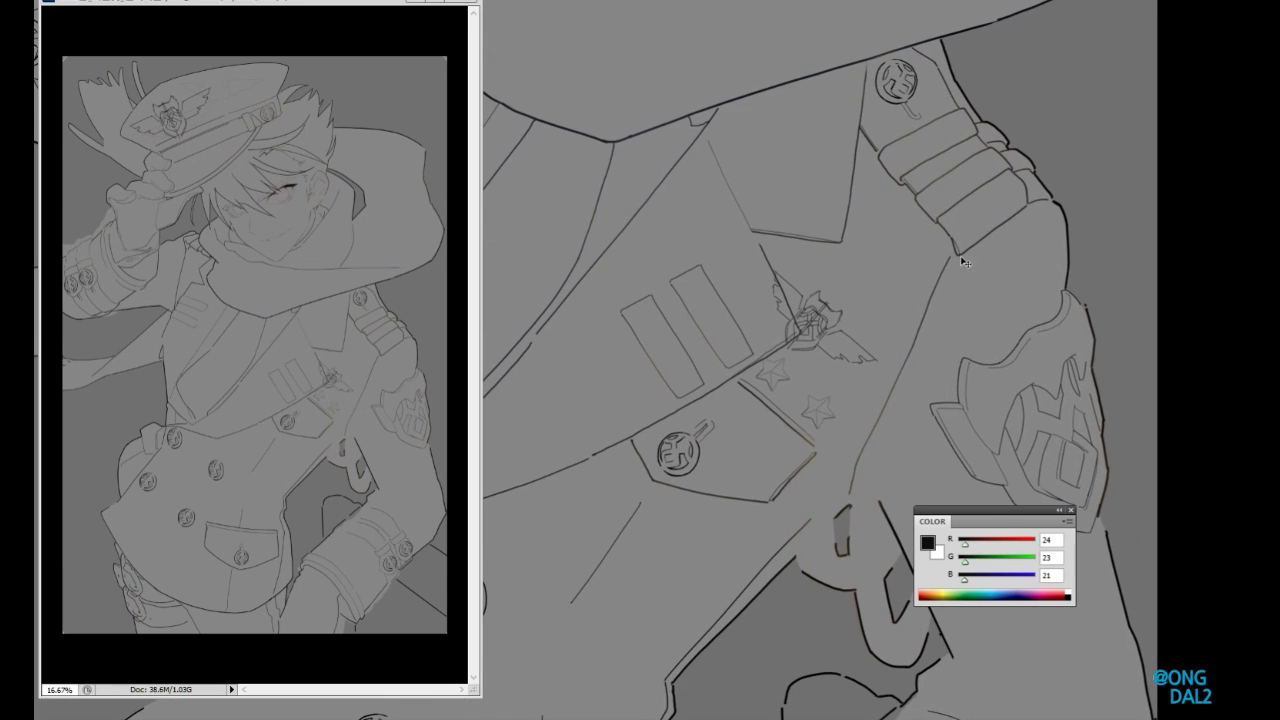
key(ctrl+t)
key(Return)
- Select the shoulder strap's band outlines, shift them slightly with a free transform and clear the leftover lines
scroll(1000, 268, up, 1)
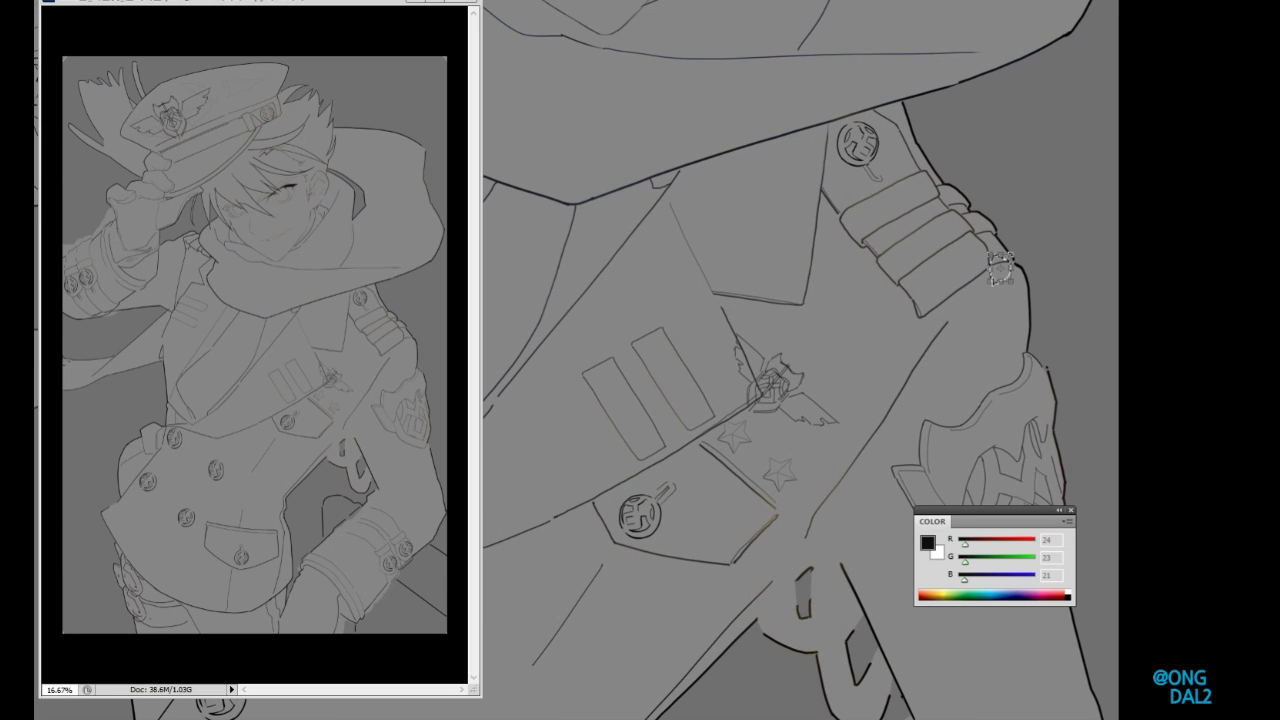
scroll(1006, 278, up, 1)
scroll(1006, 278, up, 1)
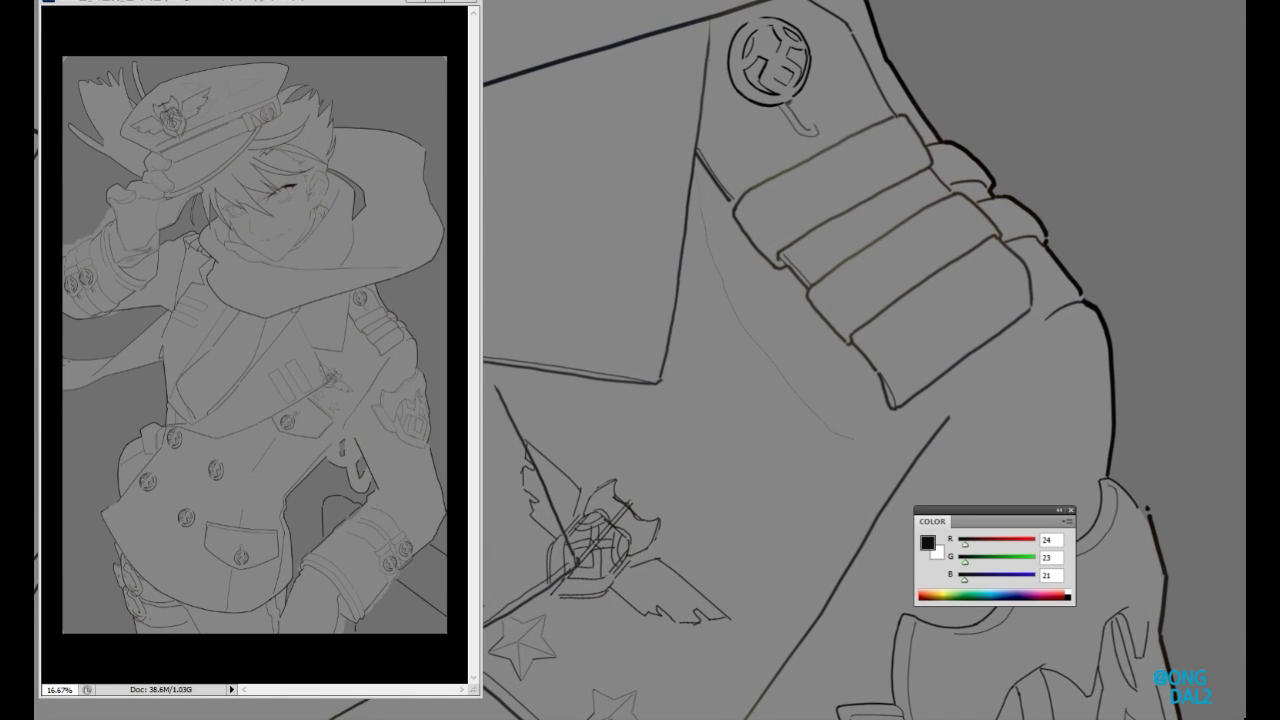
scroll(880, 336, up, 3)
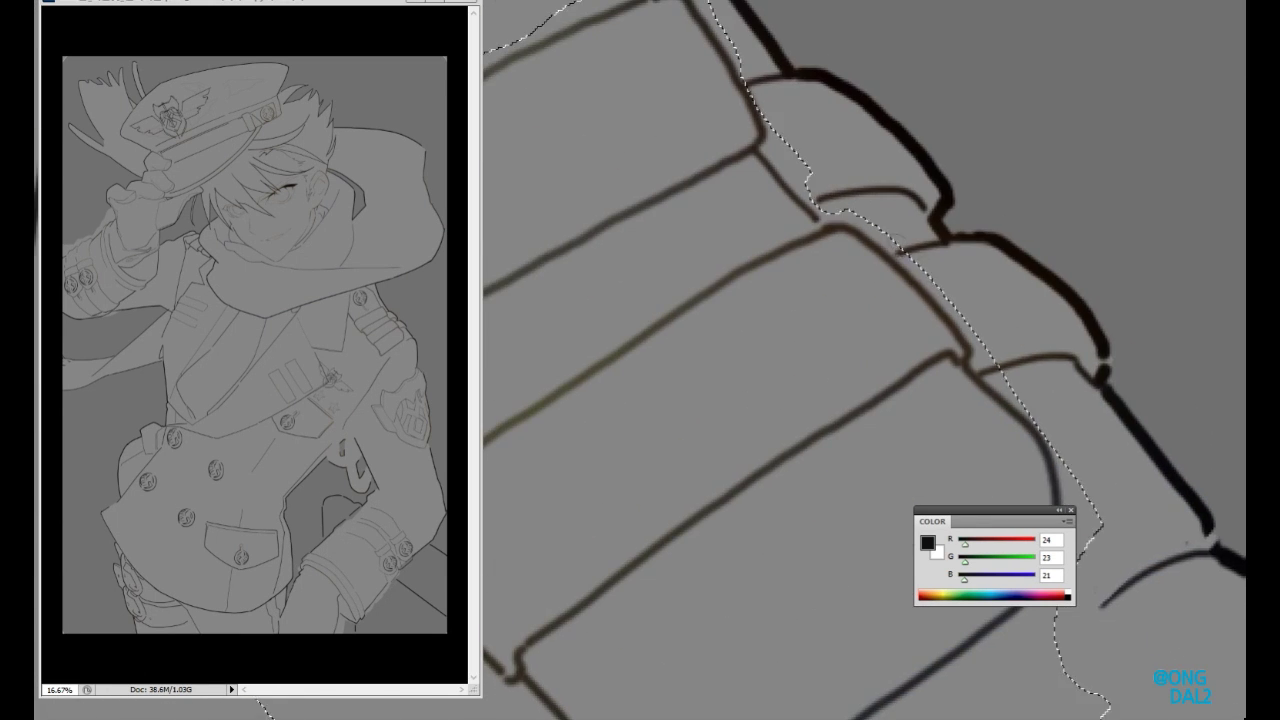
scroll(898, 461, down, 3)
key(ctrl+t)
drag(745, 160, 727, 172)
key(Return)
key(Delete)
key(ctrl+d)
- Paste a copied piece of the shoulder strap's line art and fit it in place with a free transform
key(ctrl+t)
key(Escape)
key(ctrl+v)
key(ctrl+t)
drag(860, 300, 750, 290)
scroll(750, 300, down, 1)
key(Return)
scroll(648, 352, up, 5)
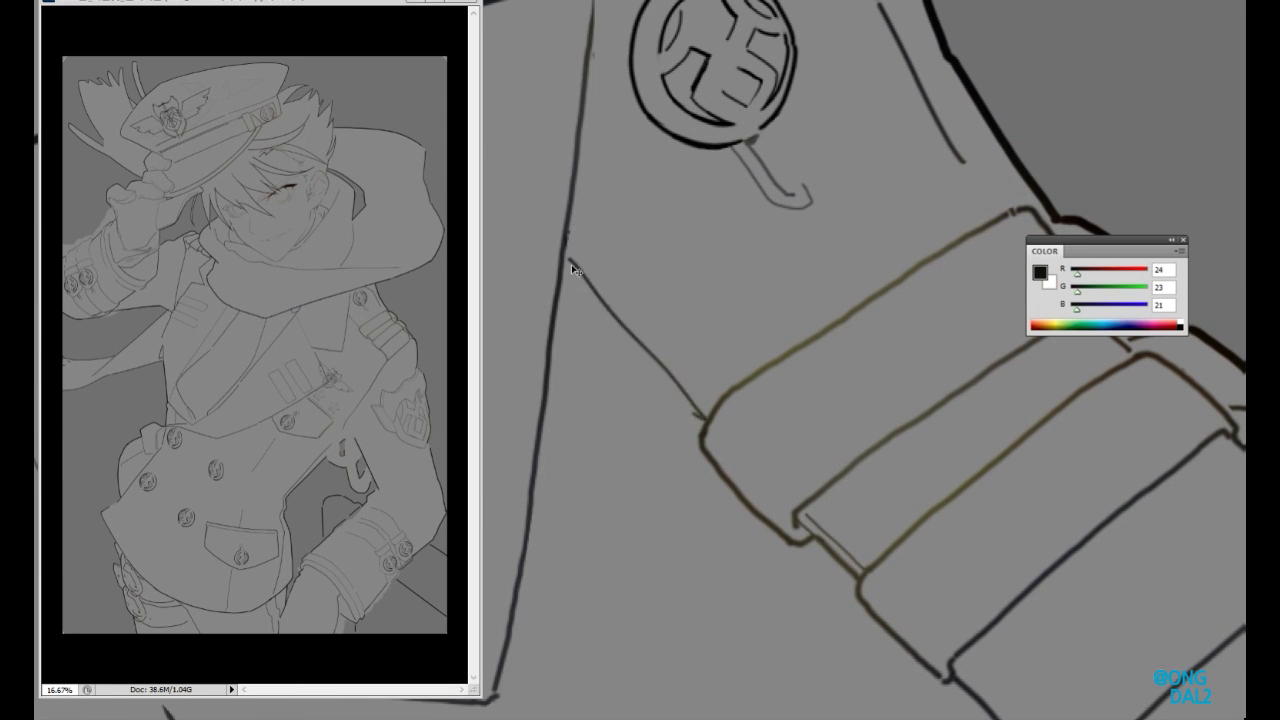
- Select the small winged badge on the chest and refit it beside the lapel bars with a free transform
scroll(666, 334, down, 4)
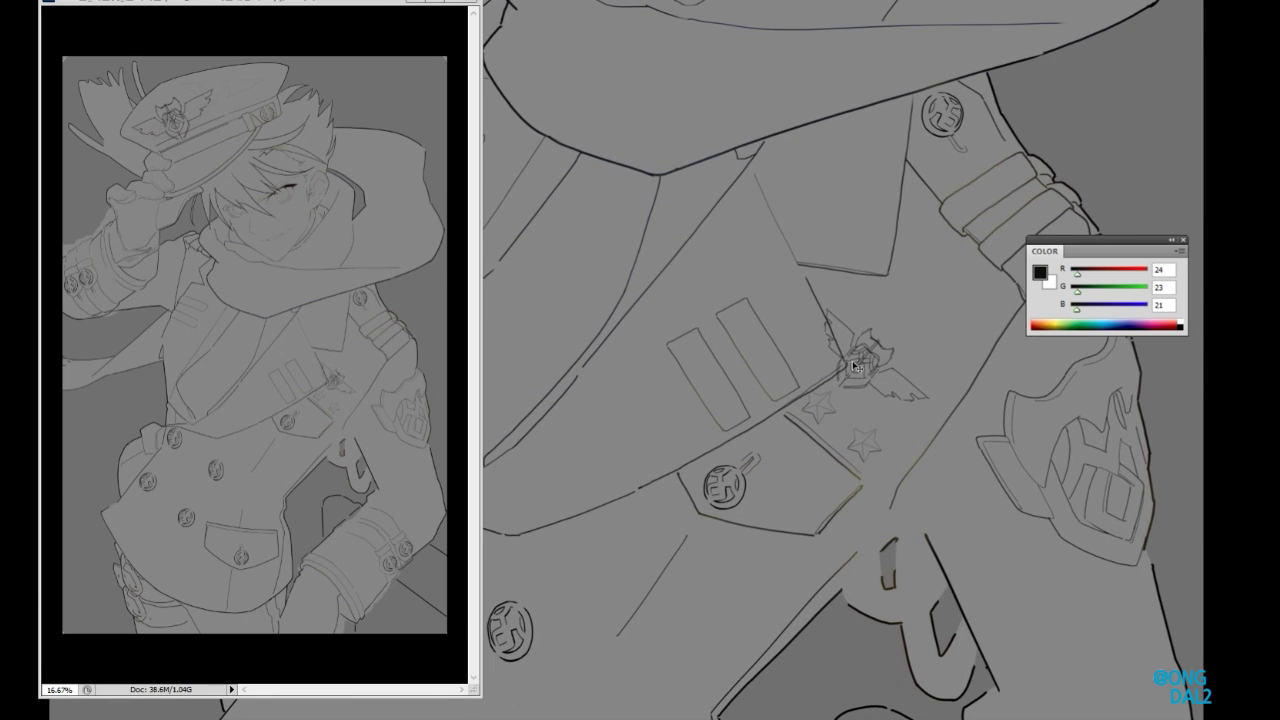
mouse_move(928, 430)
mouse_down()
mouse_move(968, 545)
mouse_move(816, 368)
mouse_up()
key(ctrl+t)
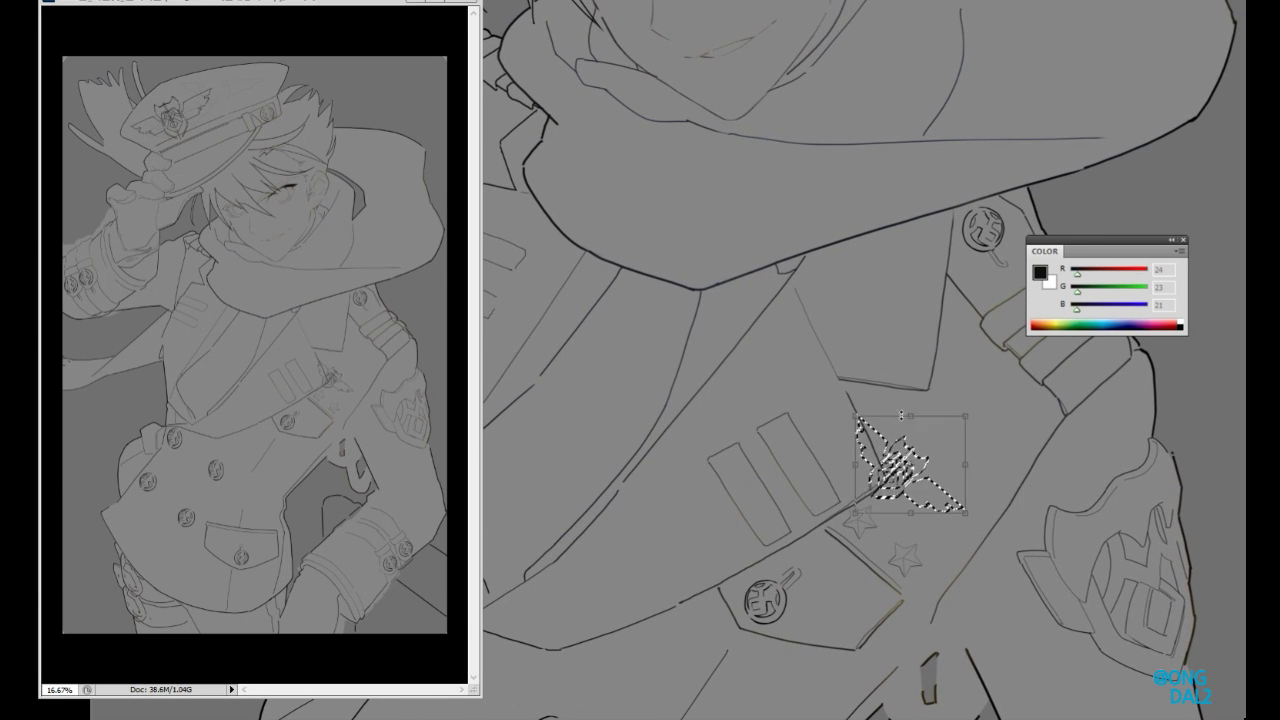
key(Return)
scroll(940, 536, down, 3)
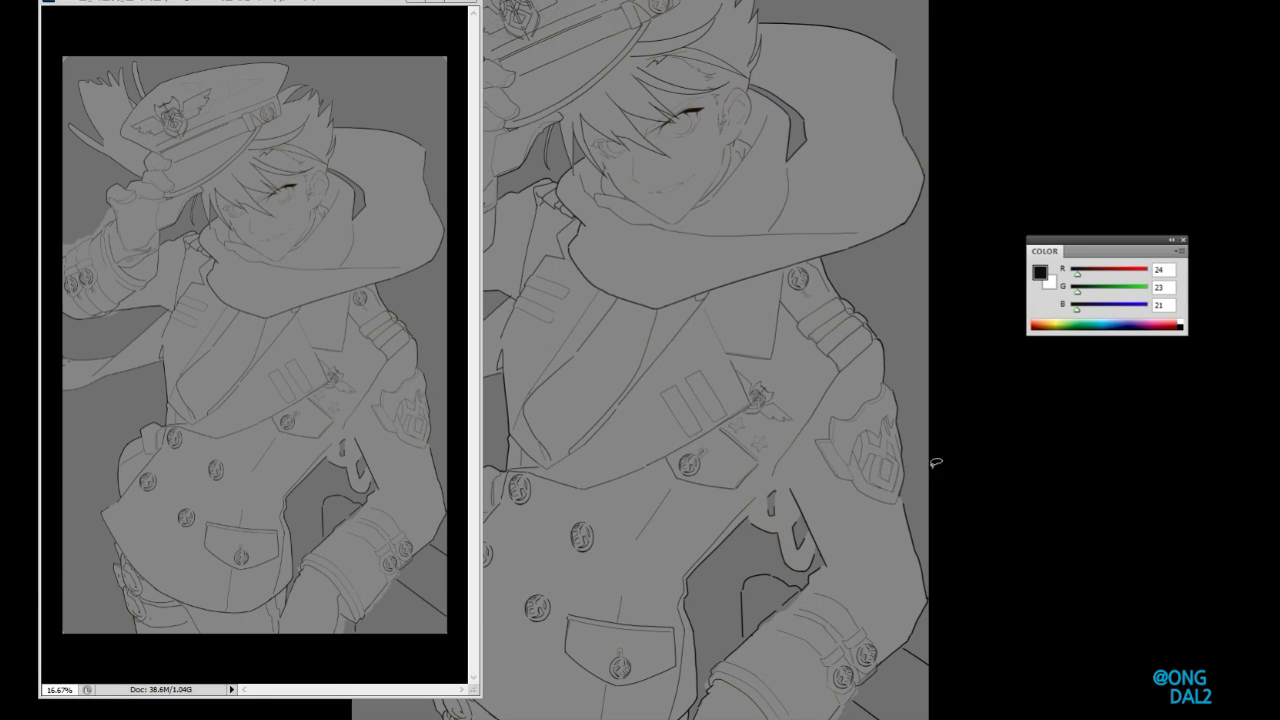
- Fade the cap badge's lines into a faint tracing guide with Hue/Saturation, finishing with a lightness adjustment of -12
scroll(851, 389, up, 6)
drag(750, 320, 847, 373)
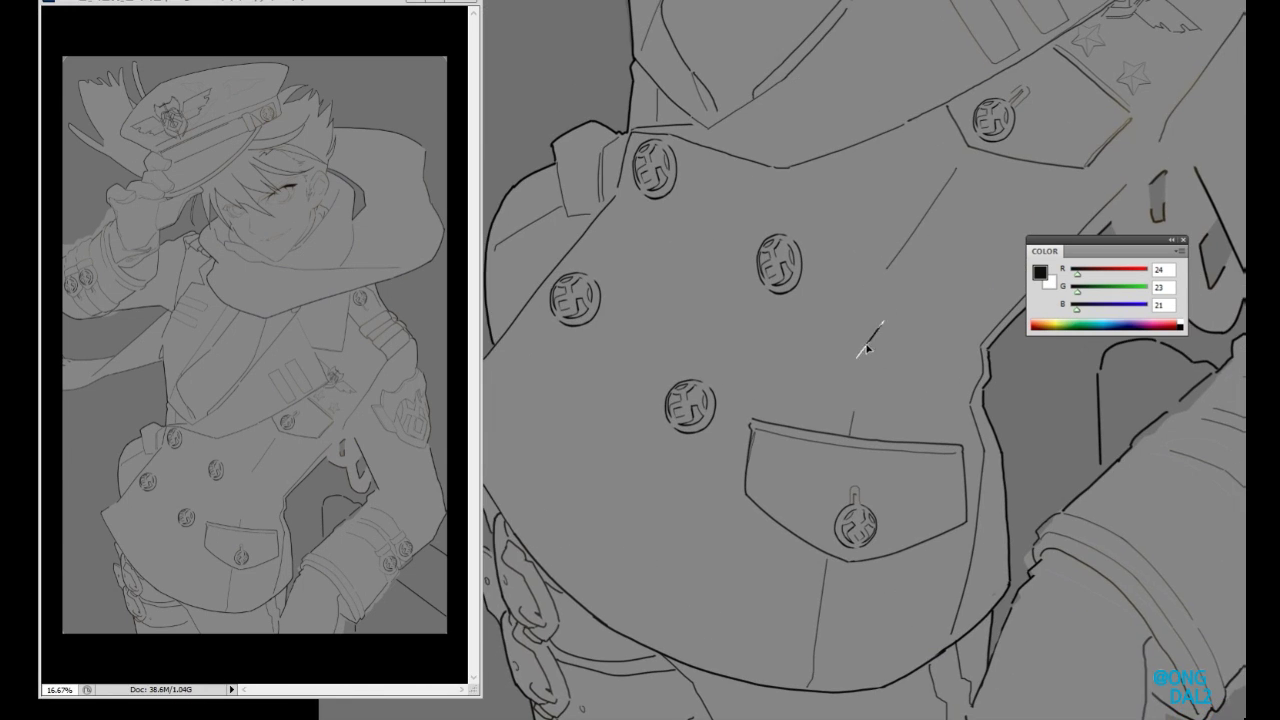
scroll(866, 370, up, 10)
key(ctrl+u)
key(Return)
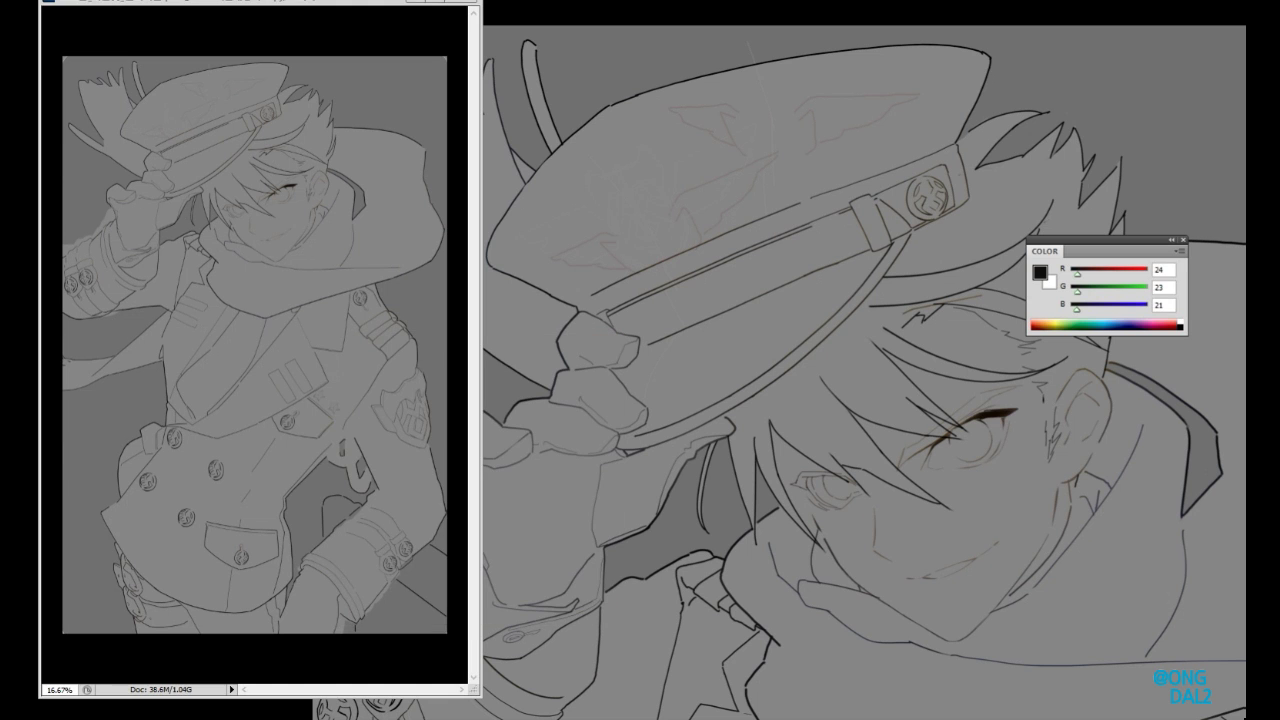
scroll(860, 370, down, 2)
key(ctrl+u)
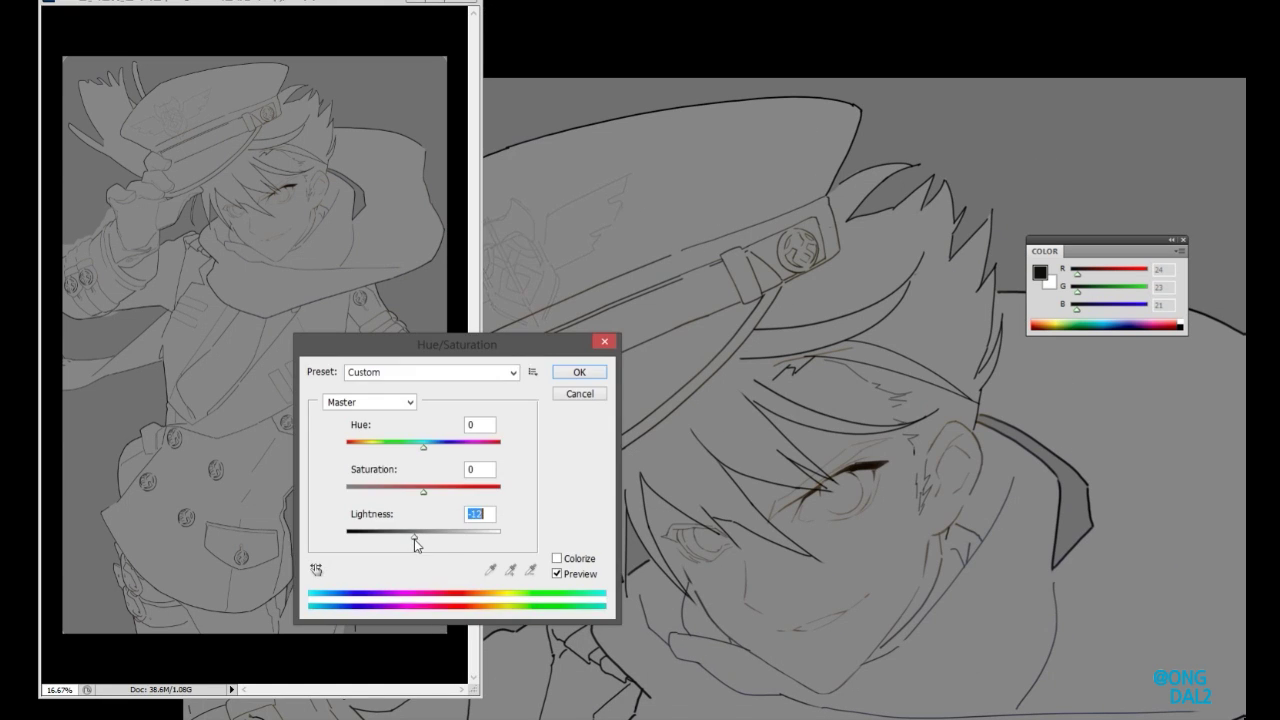
key(Return)
scroll(781, 371, up, 4)
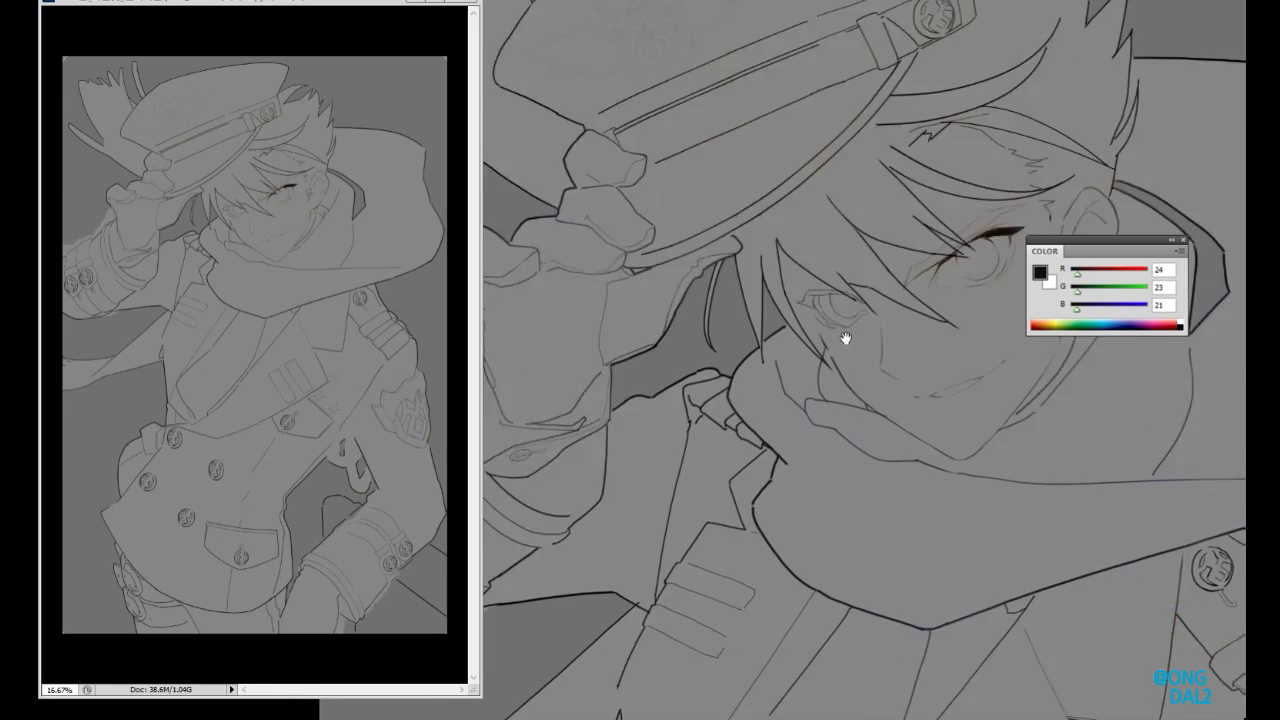
scroll(845, 338, down, 1)
scroll(823, 320, up, 5)
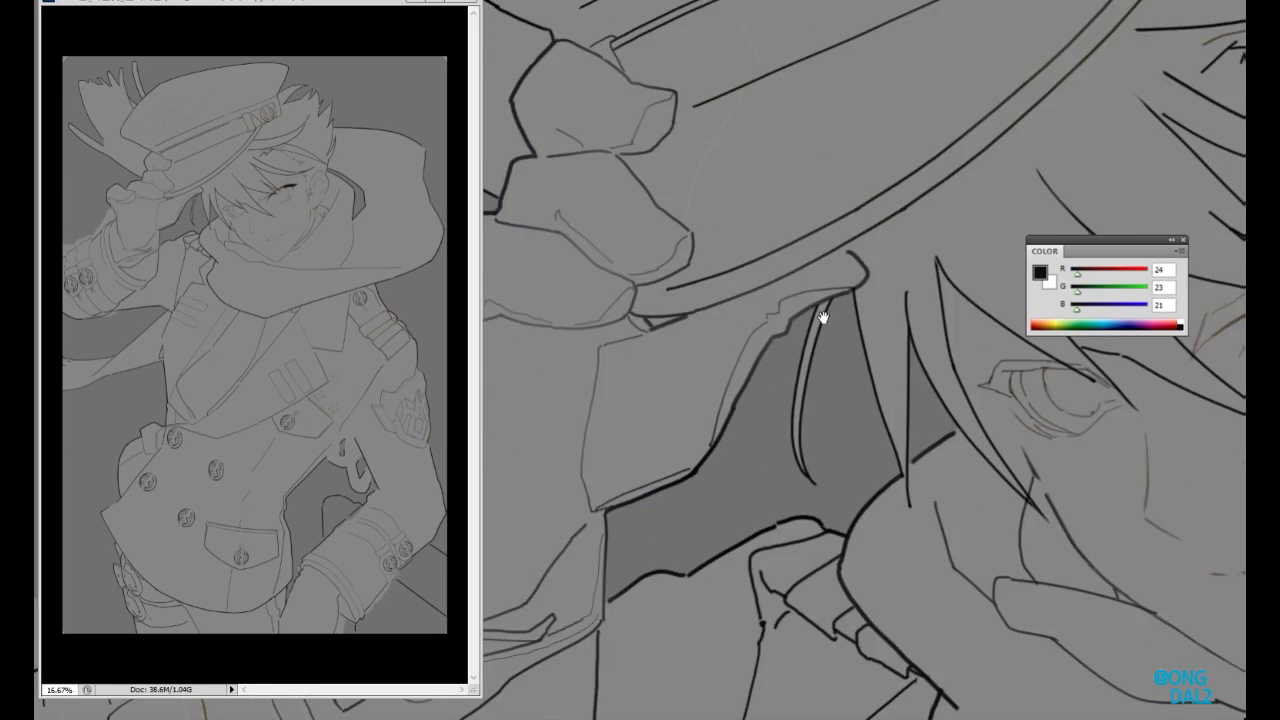
- Trace the lower edge and feather tips of the cap badge's raised wing in near-black over the faint guide
drag(831, 447, 769, 372)
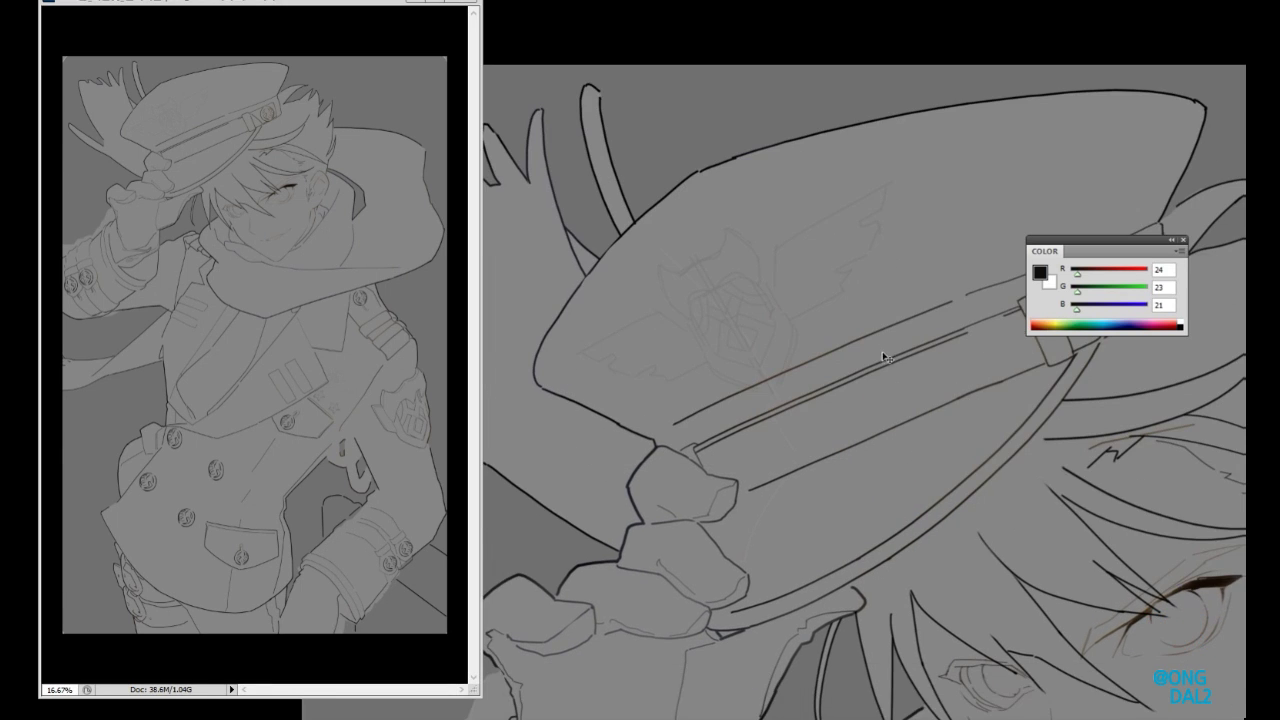
scroll(884, 357, up, 2)
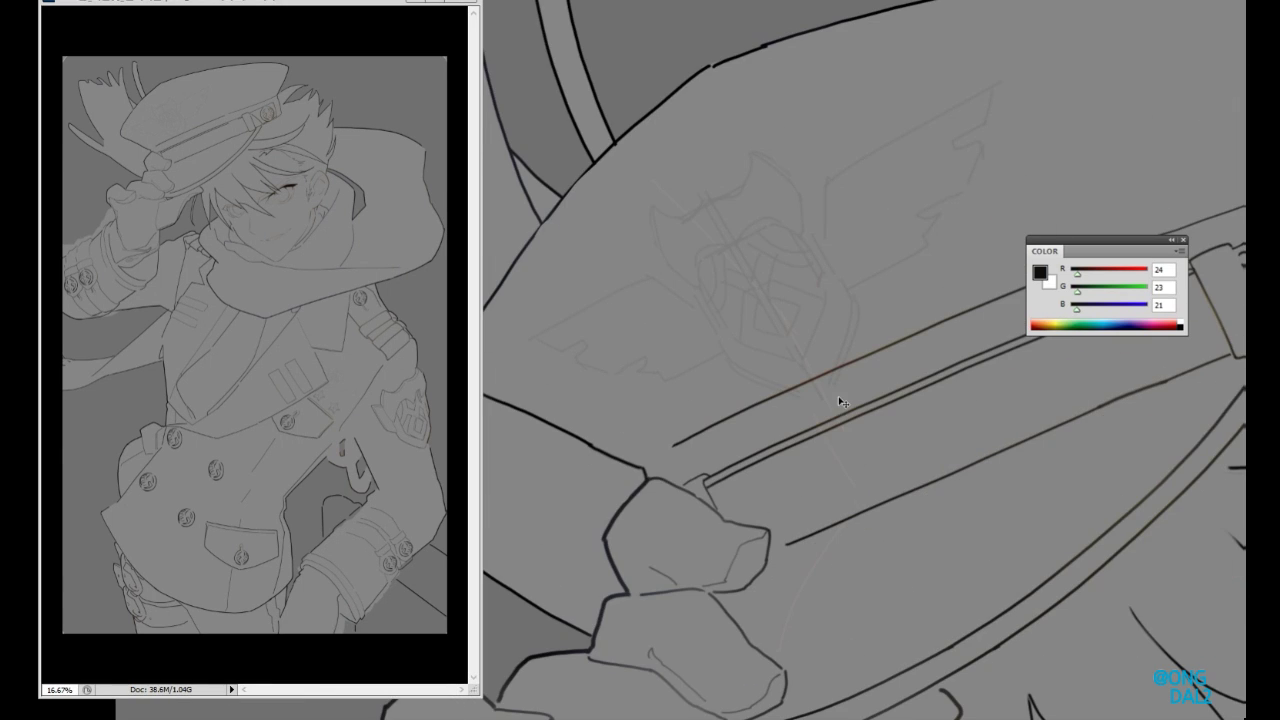
scroll(886, 367, up, 2)
drag(891, 416, 781, 419)
drag(768, 370, 904, 288)
drag(904, 288, 846, 485)
drag(875, 476, 956, 308)
drag(972, 266, 1000, 186)
mouse_move(826, 257)
mouse_down()
mouse_move(794, 267)
mouse_move(793, 255)
mouse_up()
drag(937, 244, 859, 285)
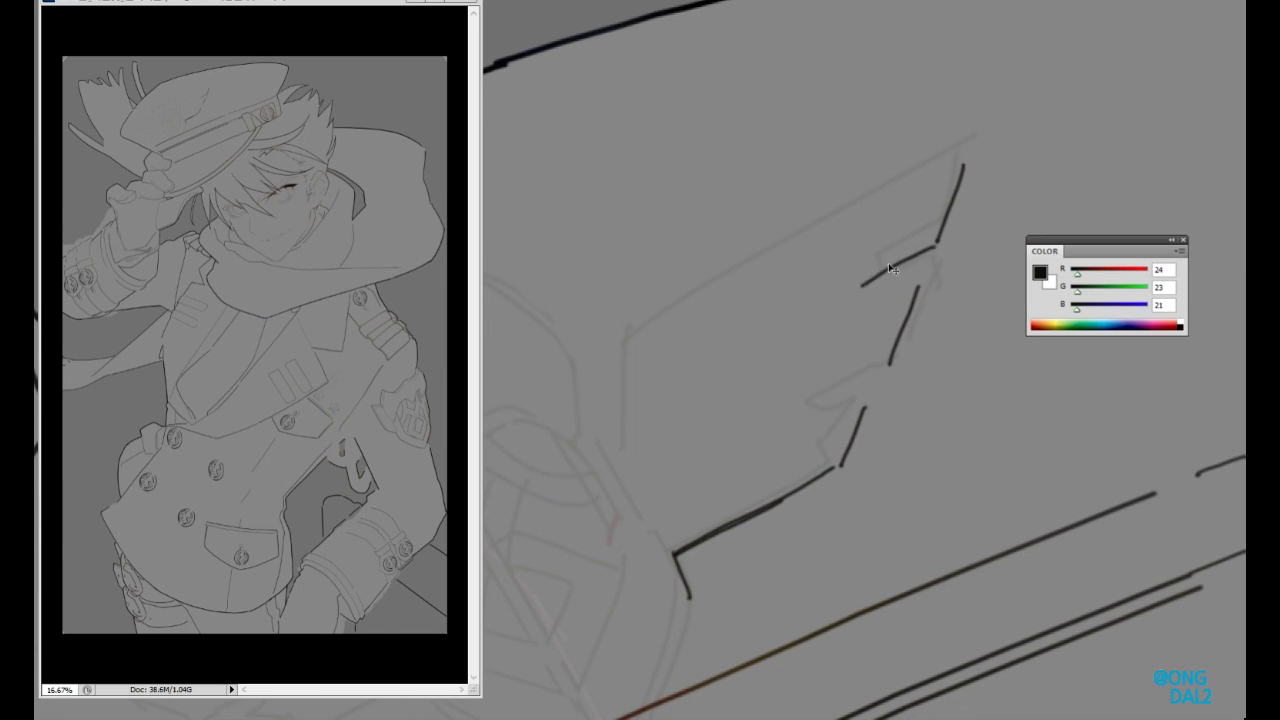
- Complete the raised wing with its long upper edge, inner side and dark notches between the feathers
drag(838, 392, 826, 331)
mouse_move(652, 448)
mouse_down()
mouse_move(690, 320)
mouse_move(984, 153)
mouse_move(625, 327)
mouse_up()
drag(868, 186, 943, 154)
drag(838, 427, 861, 349)
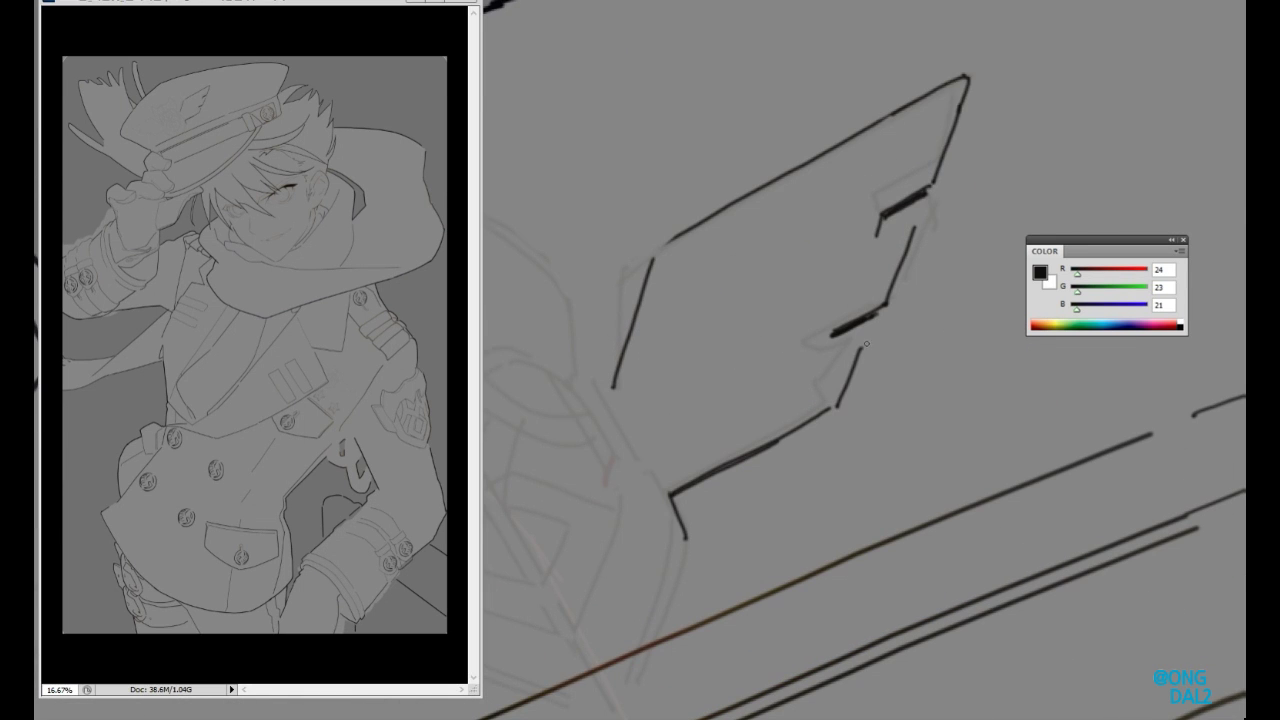
drag(903, 268, 943, 178)
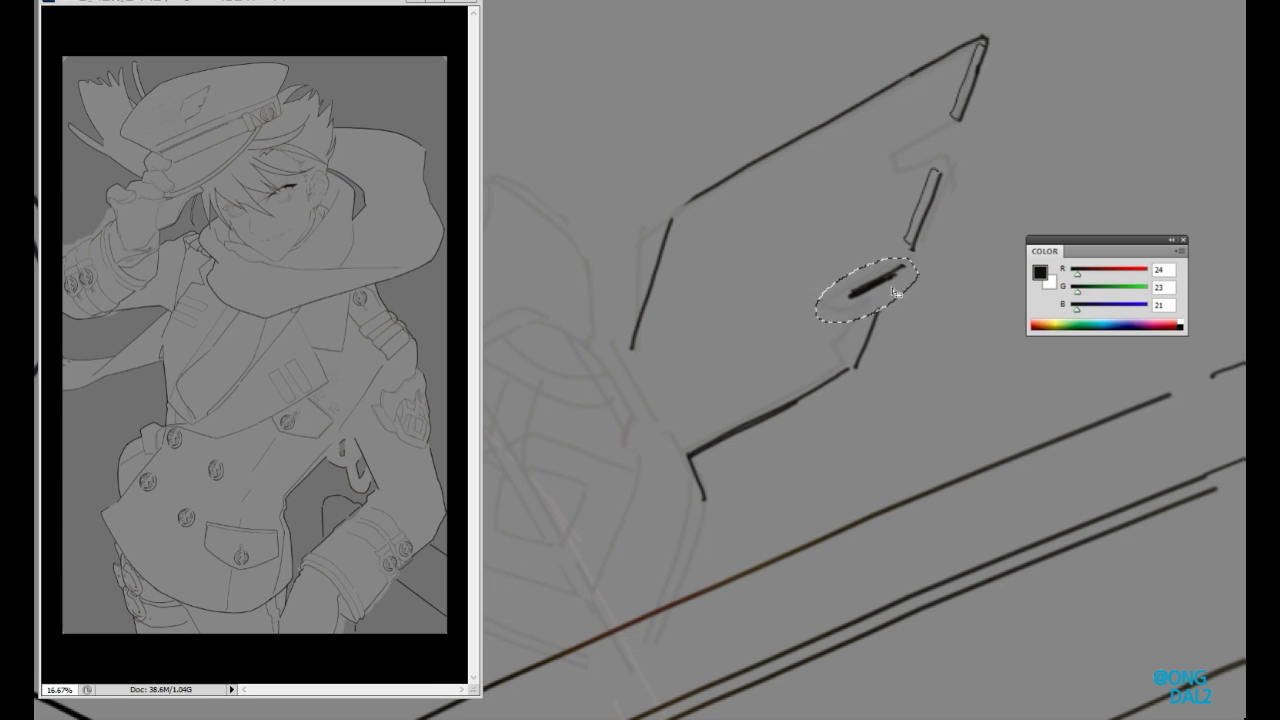
drag(862, 372, 966, 178)
mouse_move(868, 340)
mouse_down()
mouse_move(837, 337)
mouse_move(851, 334)
mouse_move(822, 288)
mouse_up()
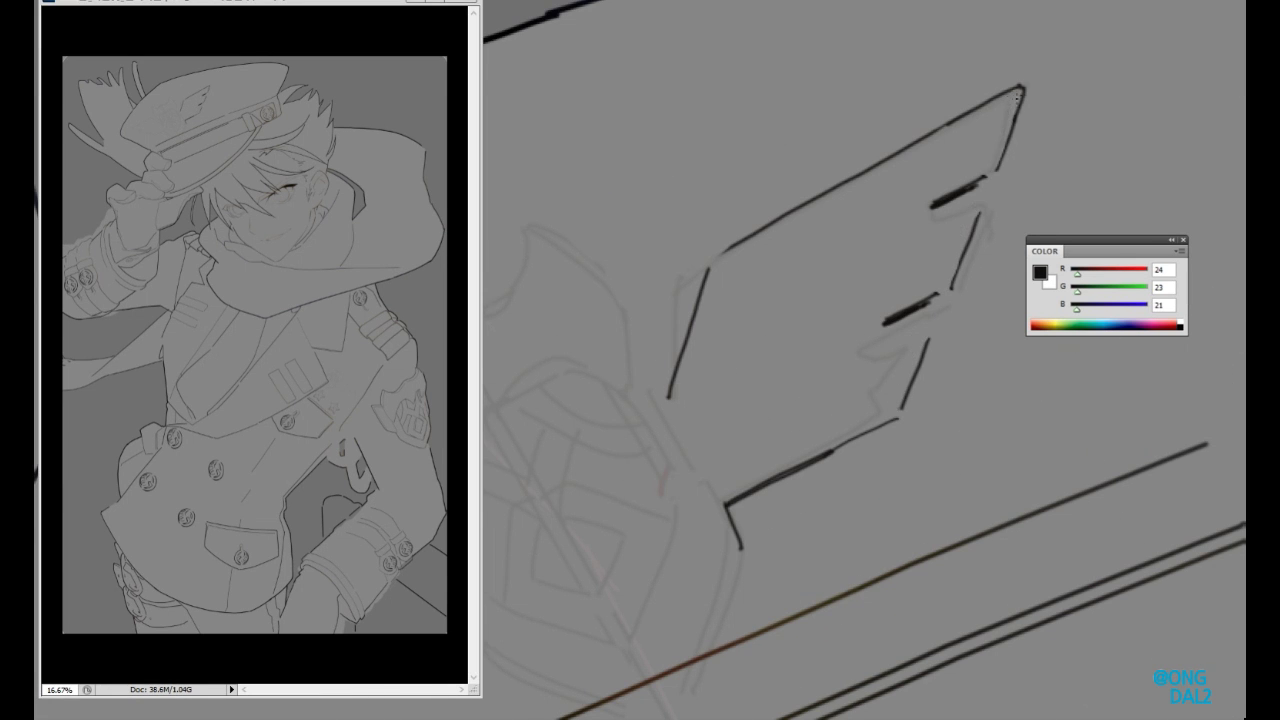
drag(880, 322, 893, 352)
- Trace the outer outline of the cap badge's shield, from its upper horns down to the pointed base
drag(628, 360, 791, 304)
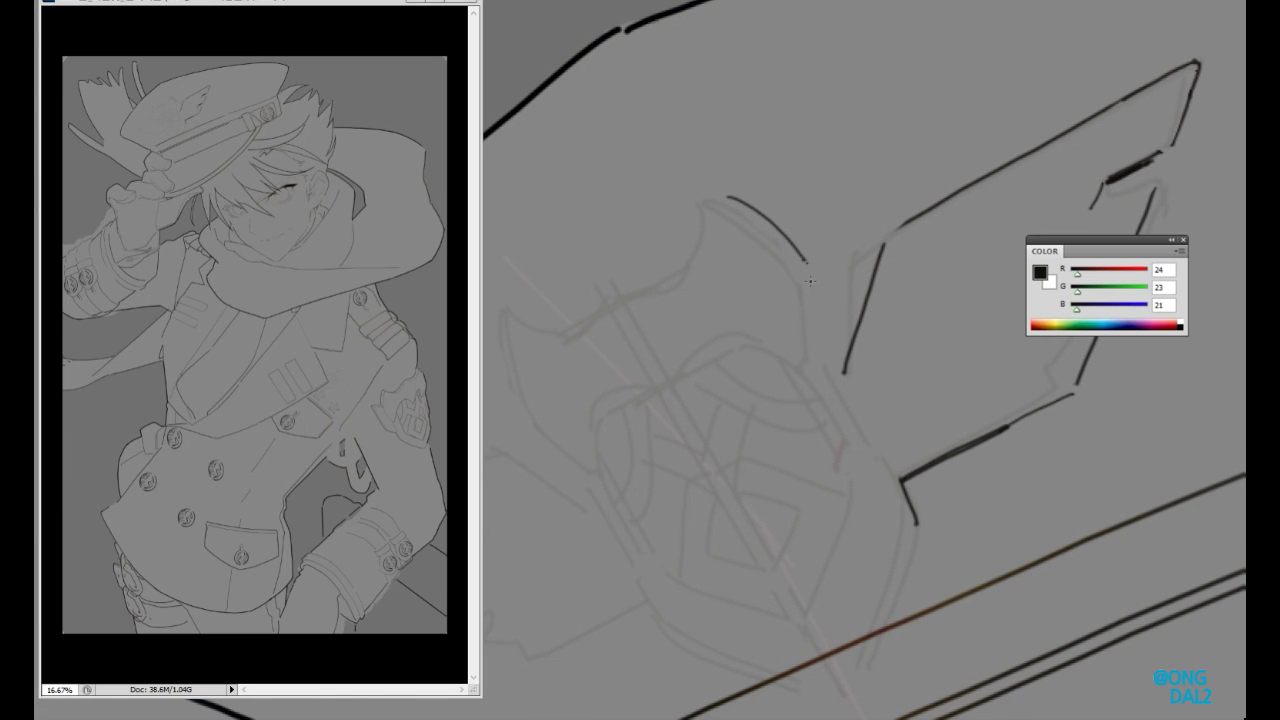
mouse_move(785, 234)
mouse_down()
mouse_move(860, 280)
mouse_move(848, 128)
mouse_up()
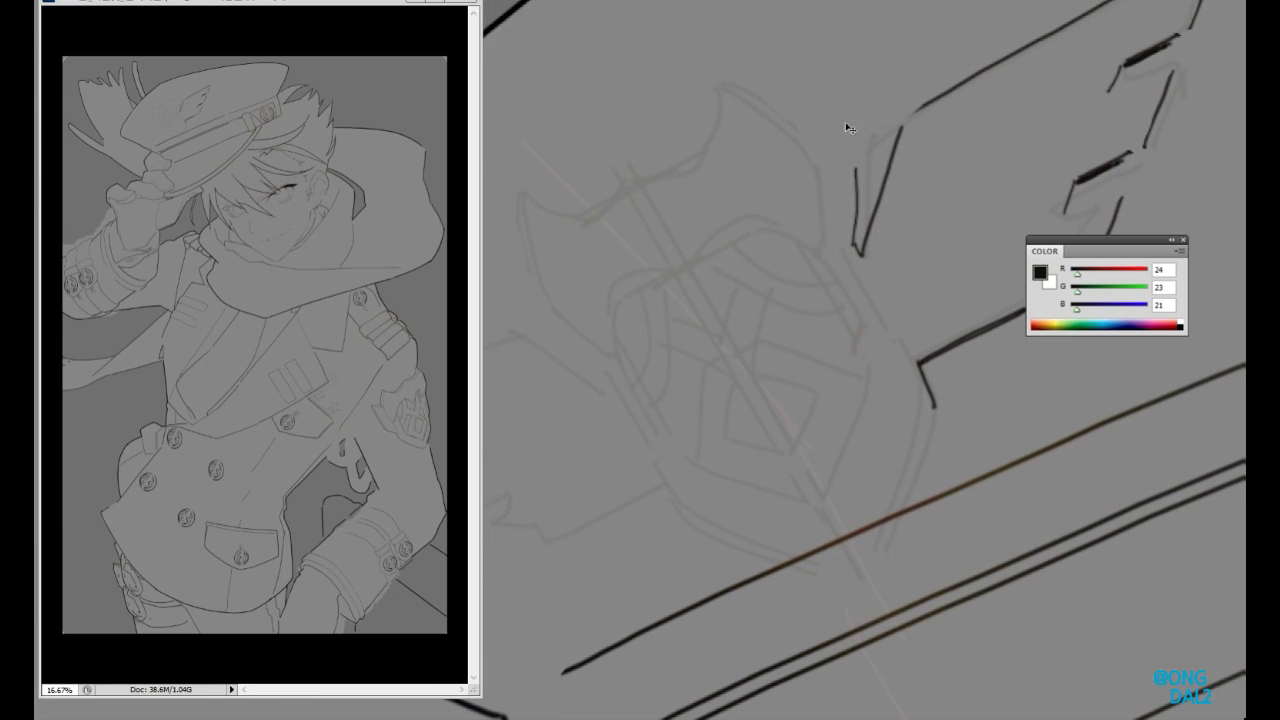
drag(853, 212, 830, 157)
drag(502, 145, 575, 300)
drag(585, 310, 652, 420)
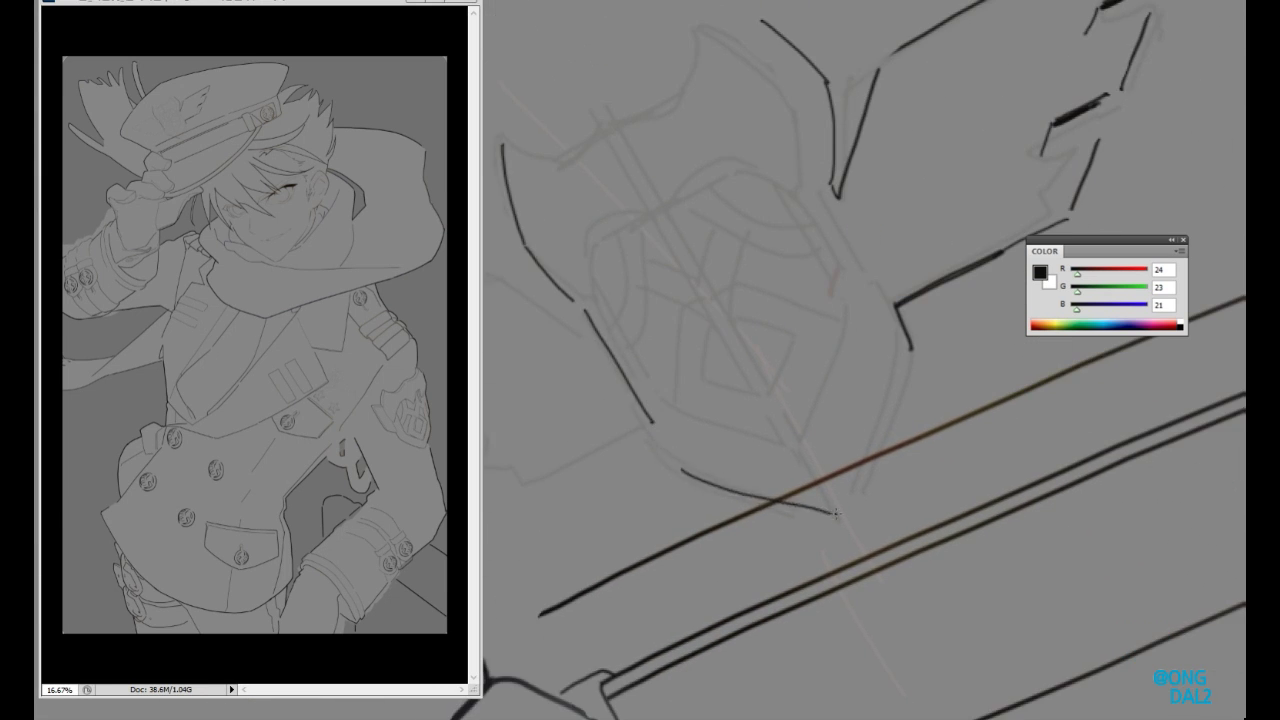
drag(900, 423, 906, 501)
- Trace the shield's inner border and its chevron, curved-band and diamond pattern over the faint guide
drag(598, 320, 601, 385)
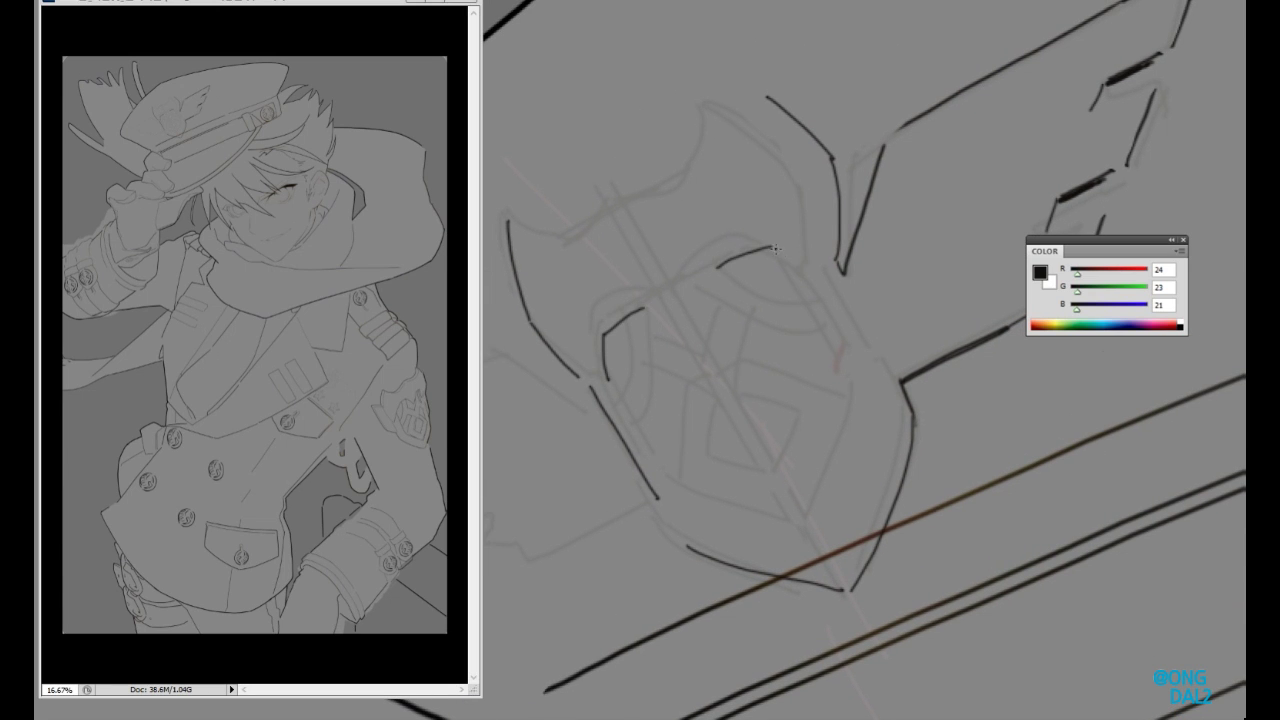
drag(663, 316, 605, 271)
mouse_move(605, 450)
mouse_down()
mouse_move(742, 473)
mouse_move(783, 501)
mouse_up()
mouse_move(757, 283)
mouse_down()
mouse_move(815, 393)
mouse_move(842, 487)
mouse_up()
drag(645, 462, 718, 489)
drag(740, 412, 808, 425)
drag(671, 387, 651, 317)
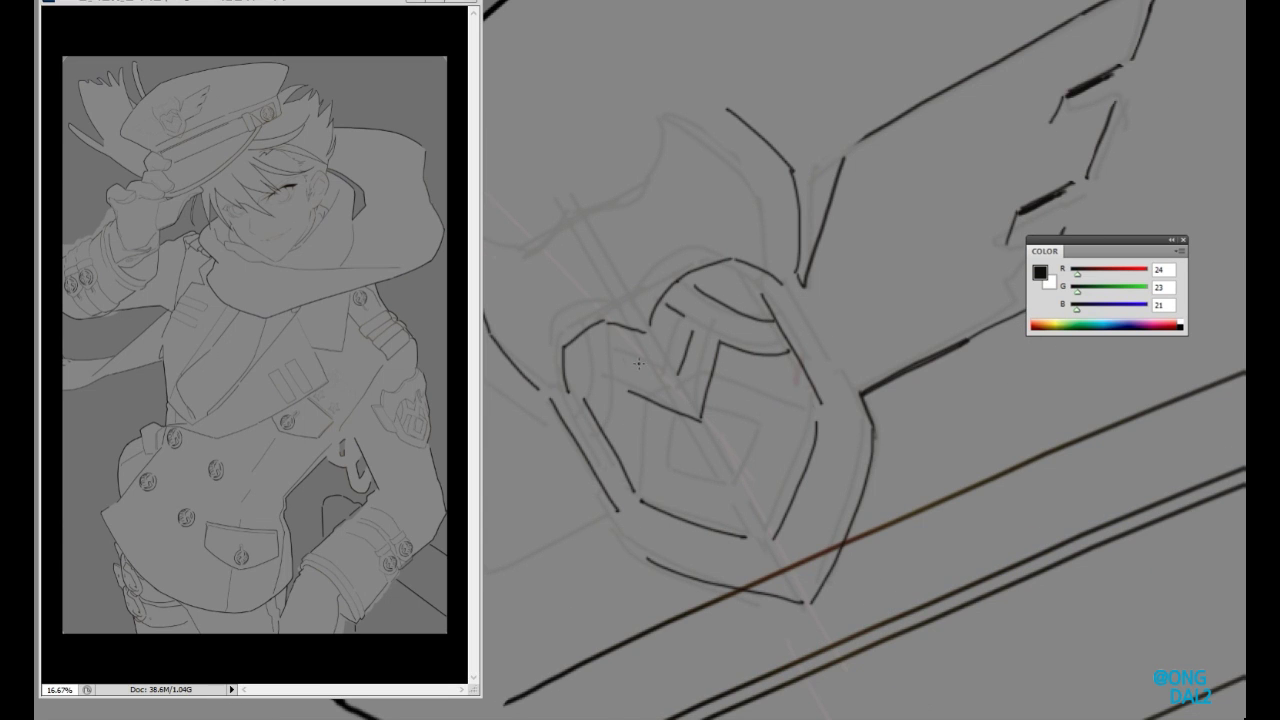
drag(628, 392, 616, 450)
drag(663, 430, 623, 315)
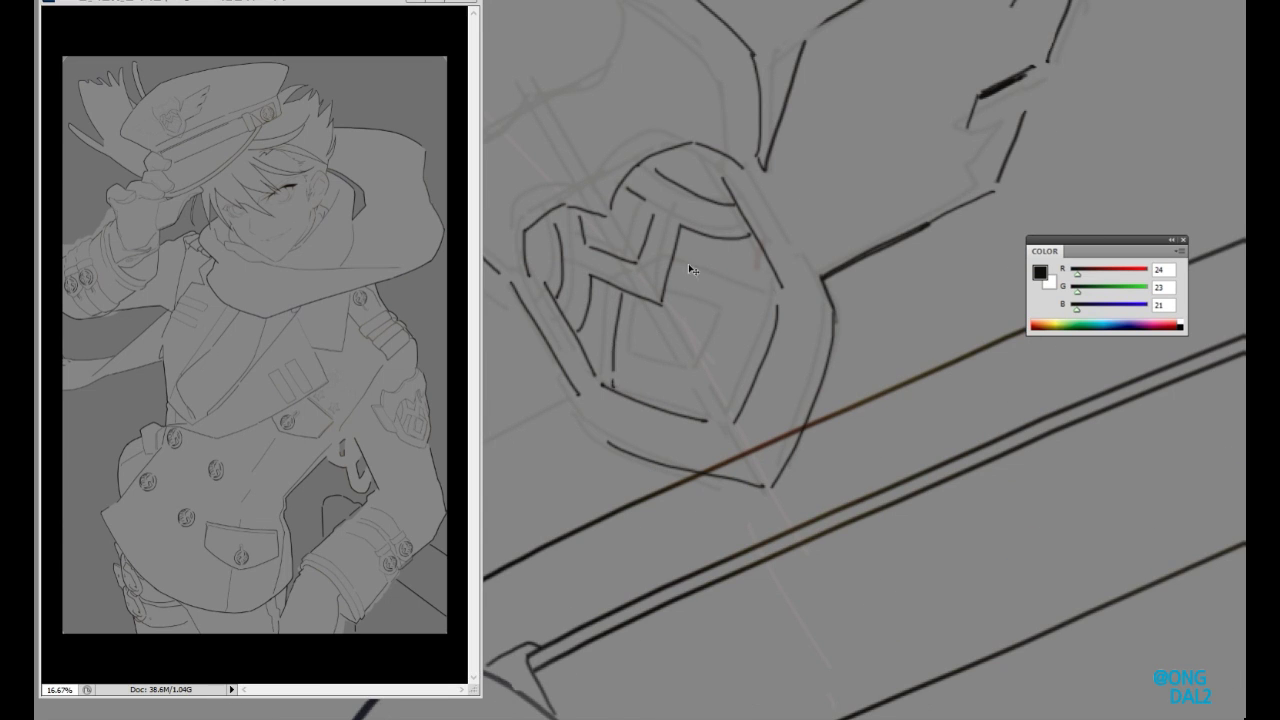
drag(683, 325, 775, 529)
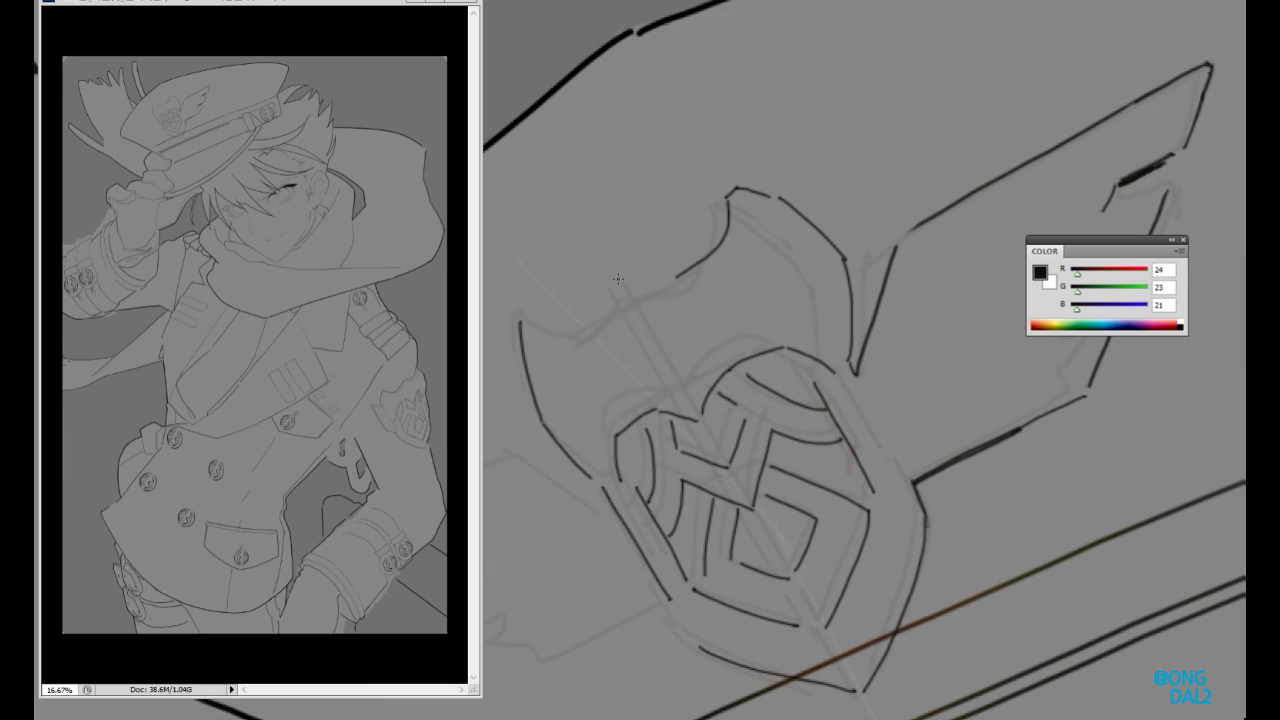
- Close the shield's top edge and fit a mirrored copy of the wing on the shield's other side
mouse_move(585, 326)
mouse_down()
mouse_move(651, 289)
mouse_move(605, 190)
mouse_move(694, 423)
mouse_move(765, 208)
mouse_up()
double_click(765, 208)
key(ctrl+t)
drag(1000, 380, 990, 305)
drag(569, 371, 605, 463)
key(Return)
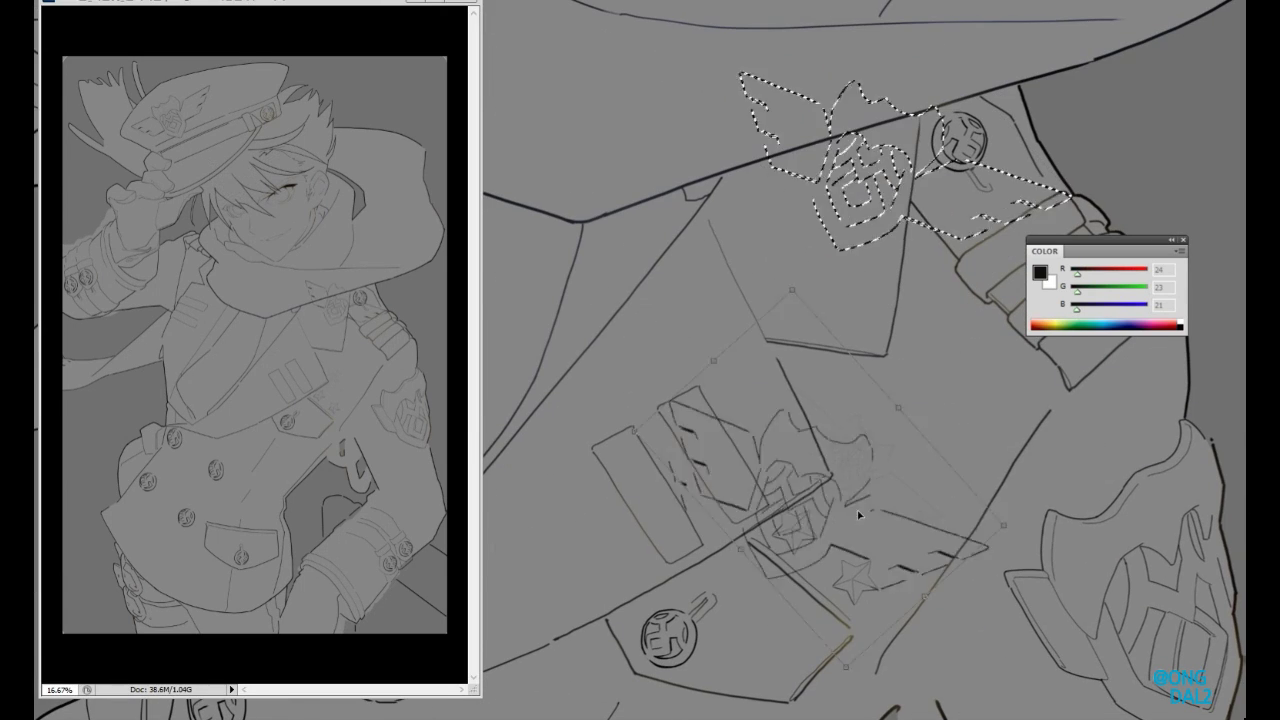
- Fit the copied winged badge at an angle beside the chest lapel, and add a new layer for the cord lines
drag(893, 486, 1028, 503)
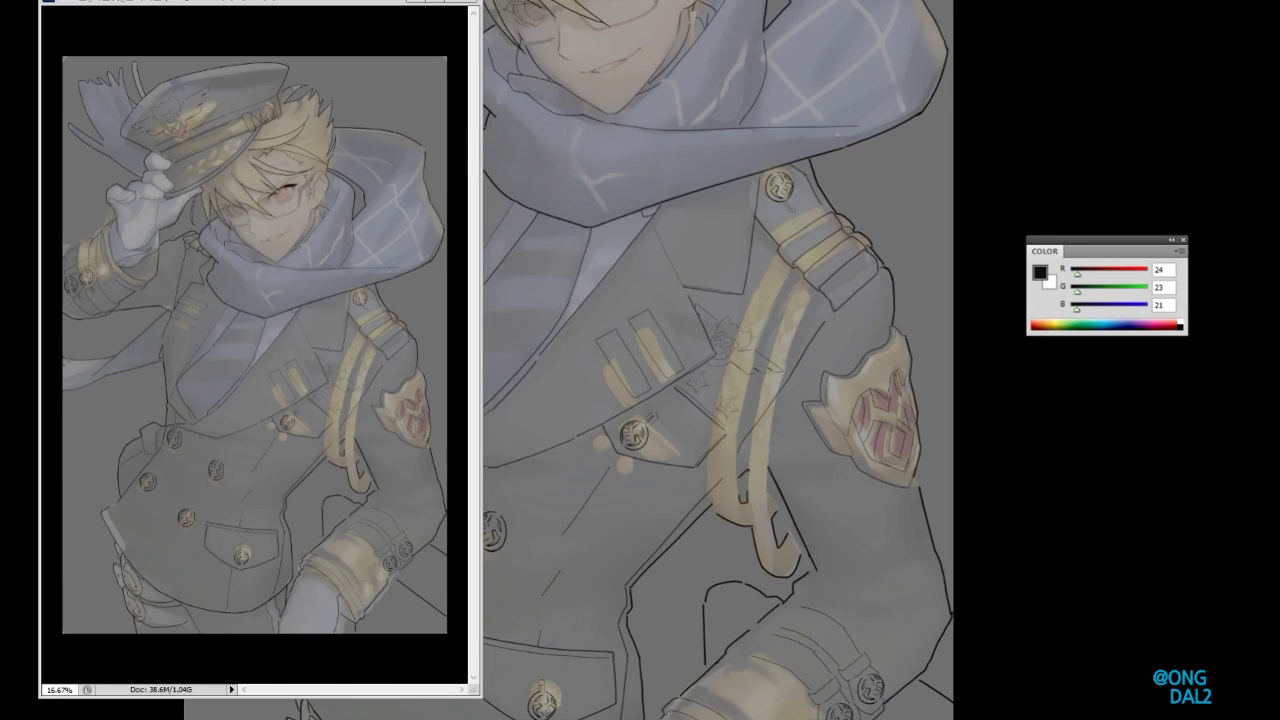
key(ctrl+shift+n)
text(ㅎㅅ)
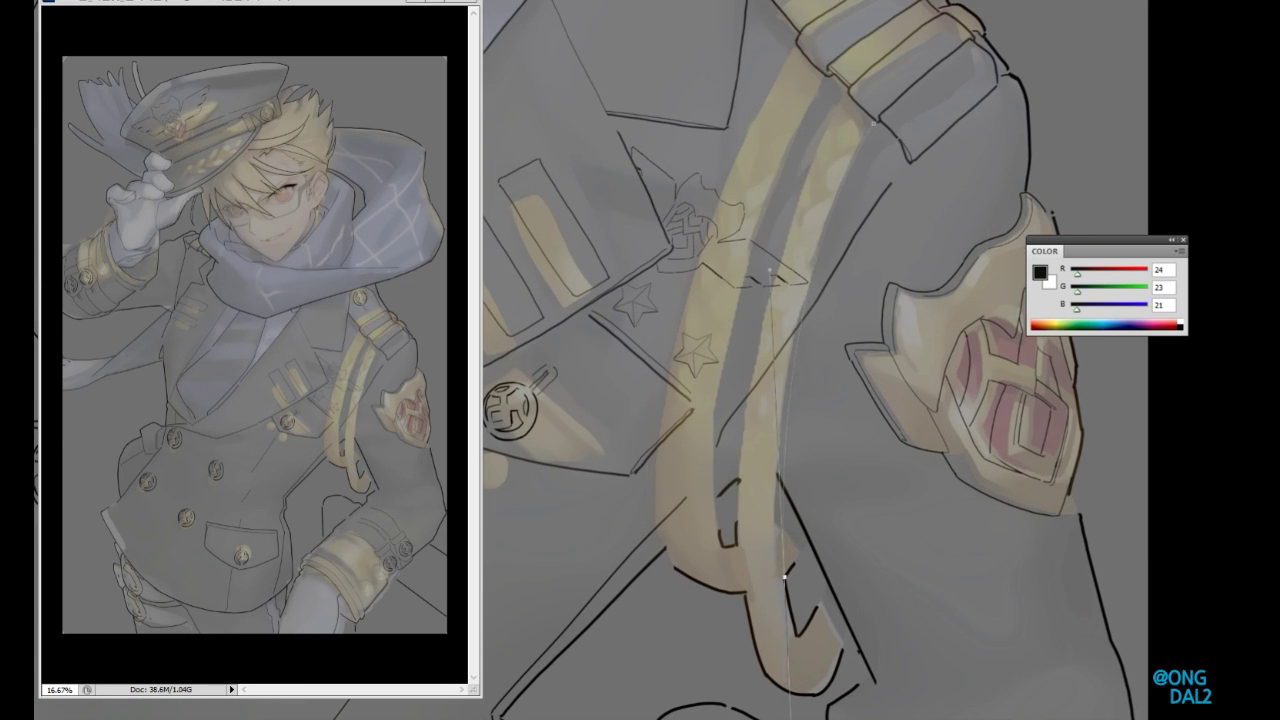
- Draw the long curved edges of the hanging shoulder cords as path strokes and fit them along the yellow bands
click(846, 201)
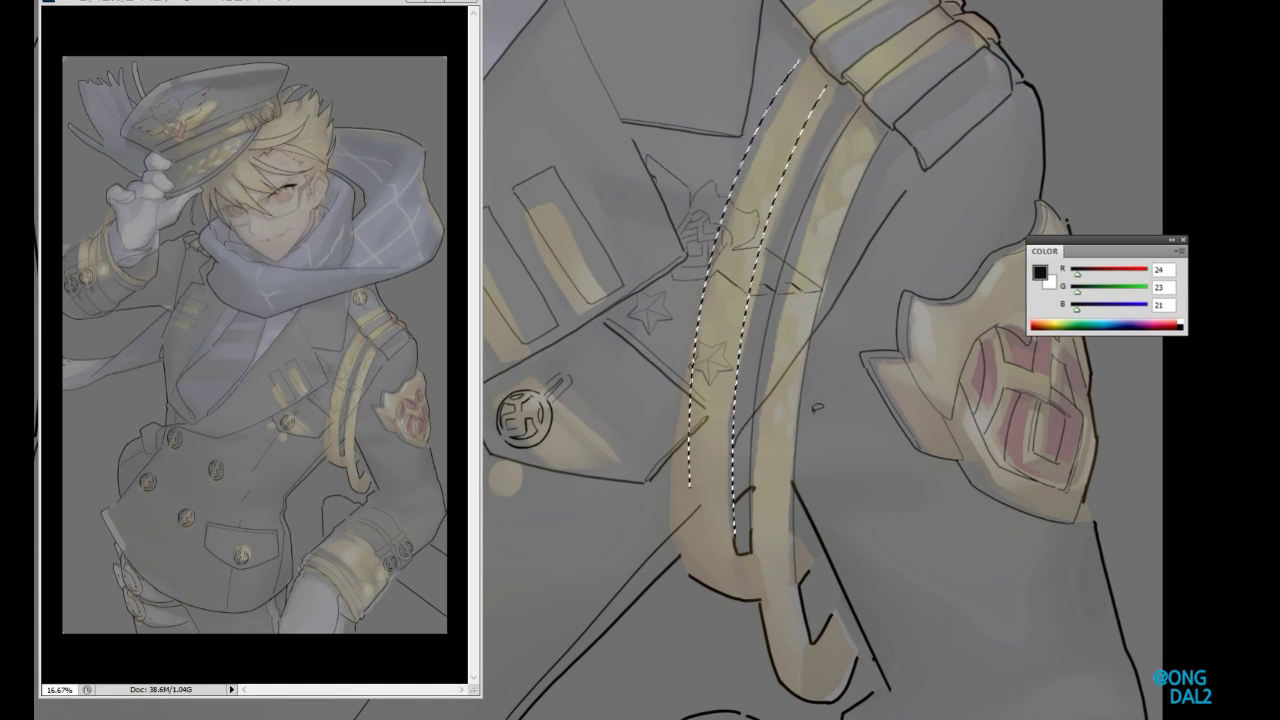
key(ctrl+t)
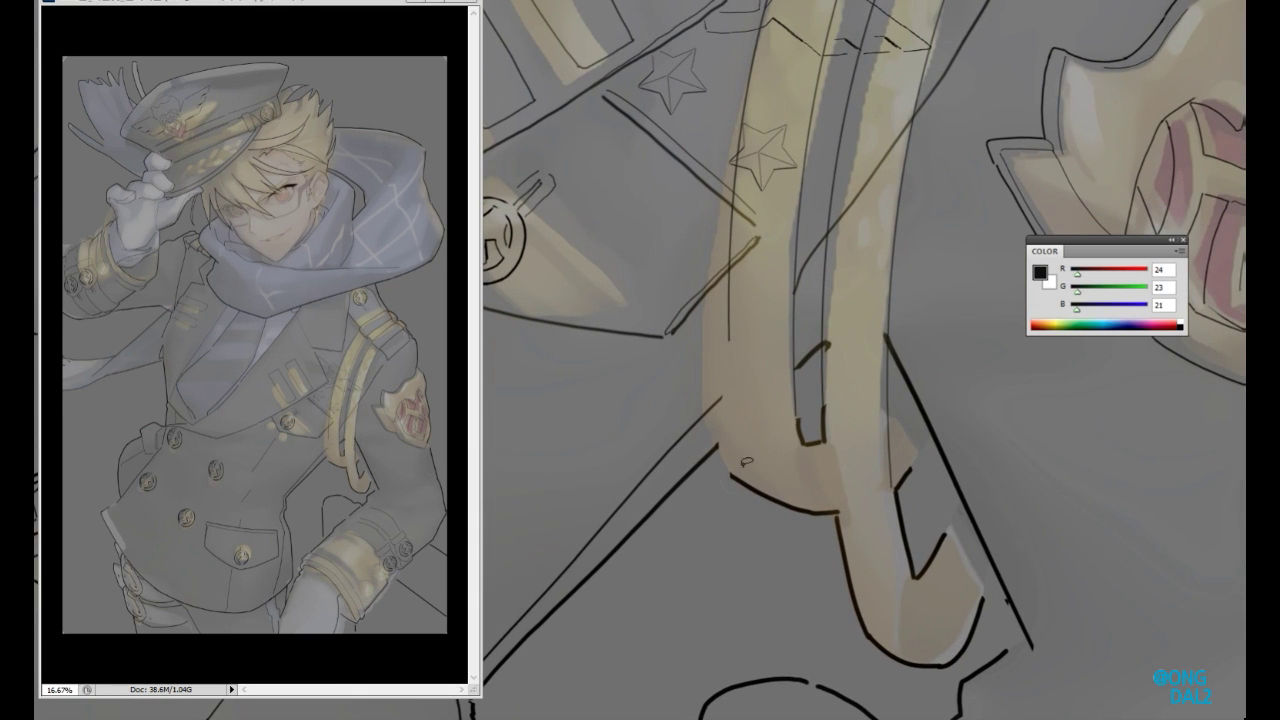
right_click(745, 461)
click(738, 466)
- Close the lower ends of the shoulder cords by drawing the hanging loop's inner curve and joining its outlines to the long edges
drag(873, 413, 835, 337)
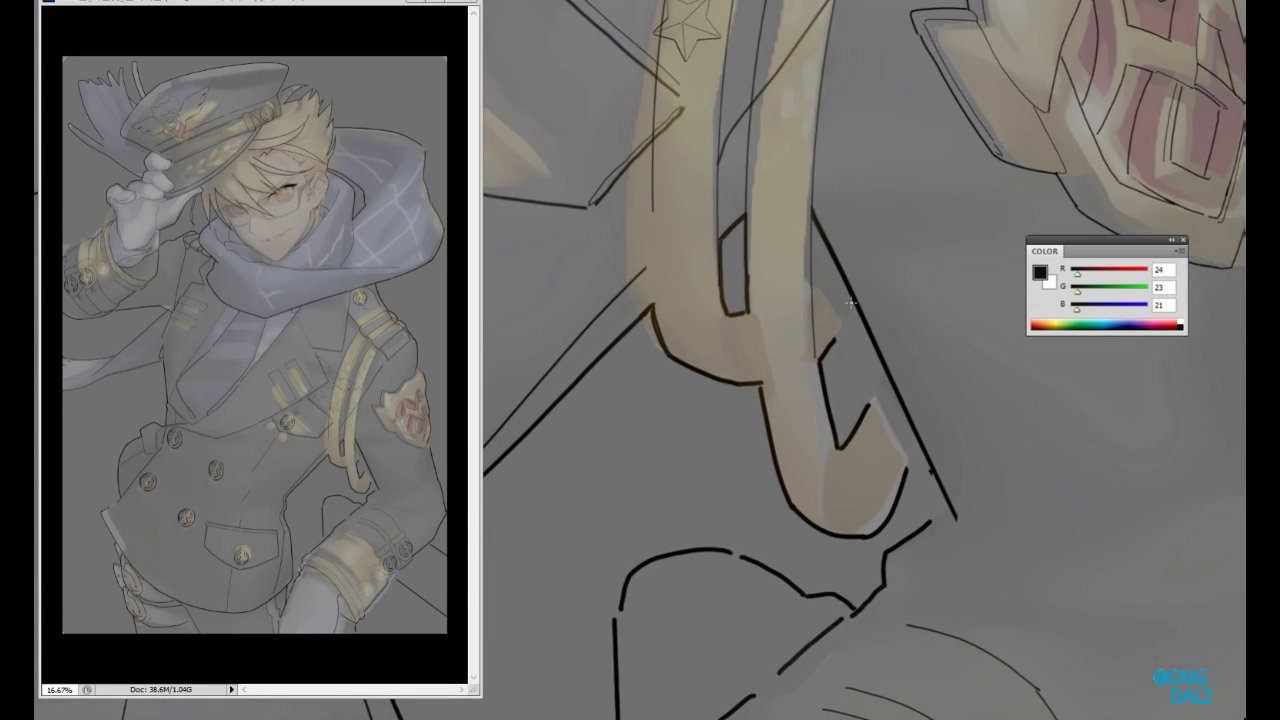
drag(848, 456, 870, 332)
drag(819, 212, 843, 221)
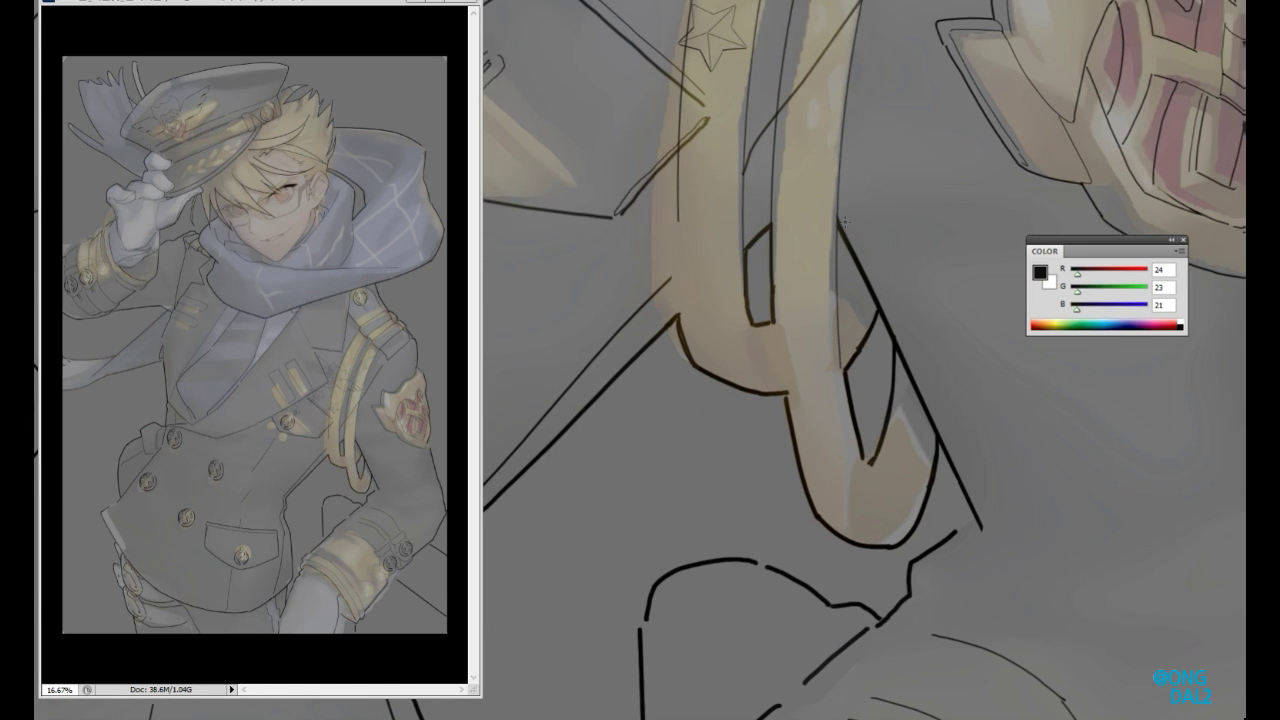
scroll(808, 273, down, 2)
drag(787, 186, 790, 288)
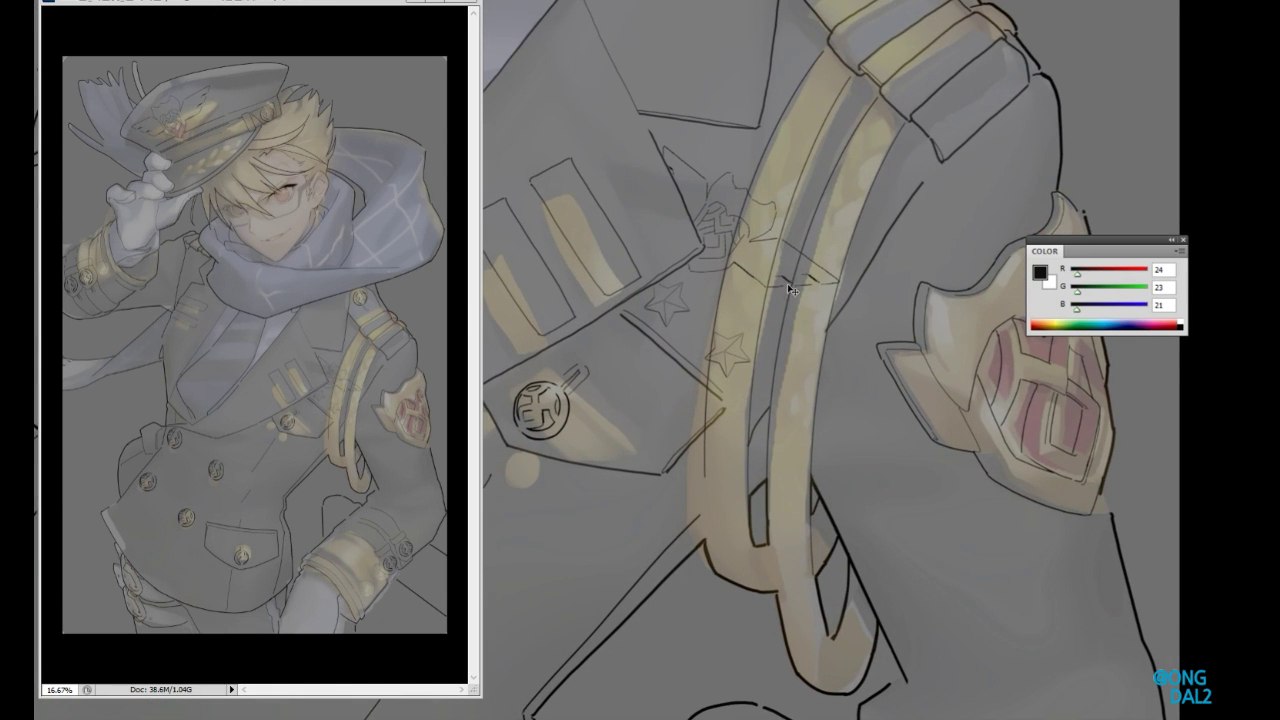
drag(808, 241, 820, 205)
- Hide the colour sketch and trim the excess light grey base outside the raised sleeve's outline
scroll(834, 491, down, 2)
scroll(903, 523, down, 3)
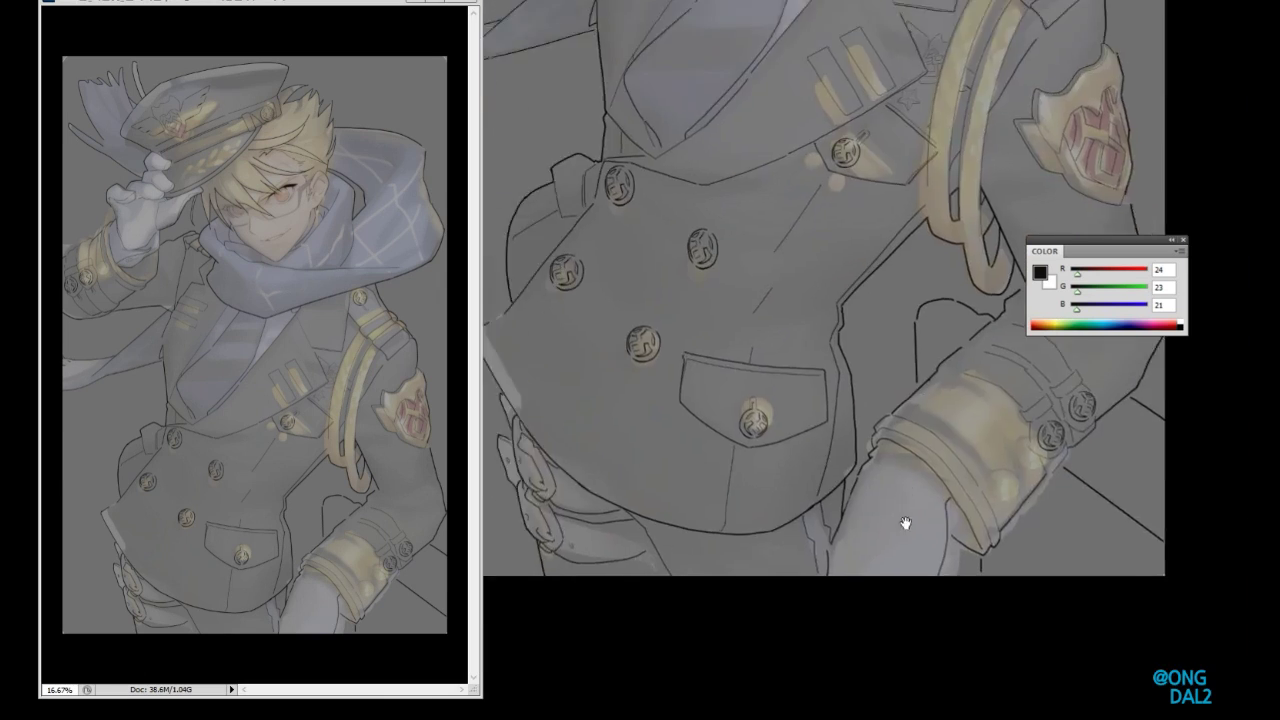
scroll(903, 523, up, 1)
scroll(820, 373, down, 2)
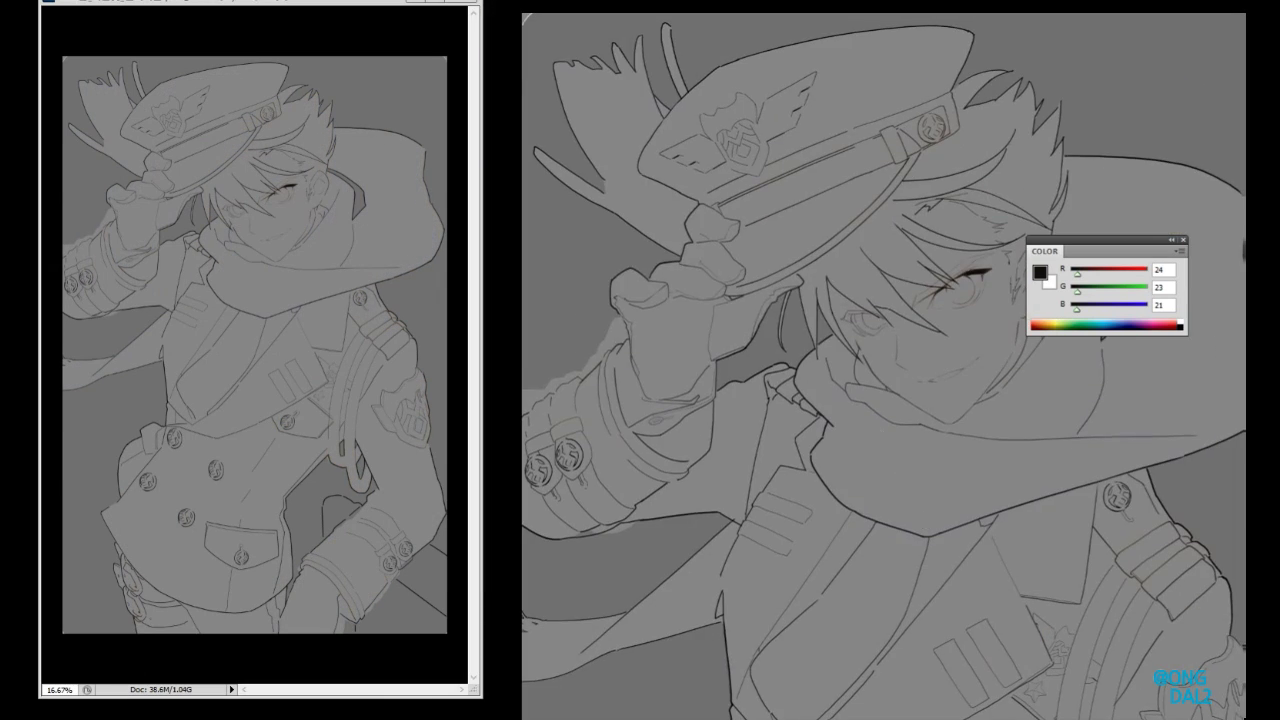
scroll(820, 373, up, 4)
click(820, 373)
scroll(820, 373, down, 2)
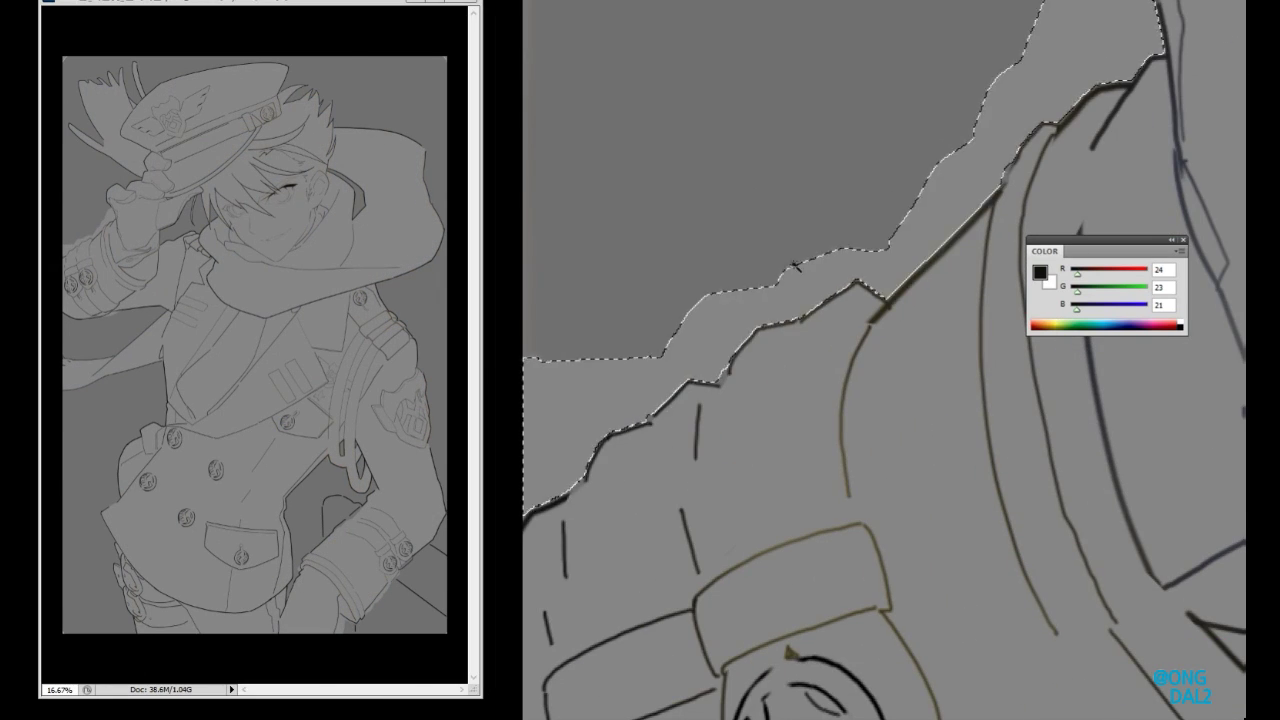
scroll(908, 360, down, 3)
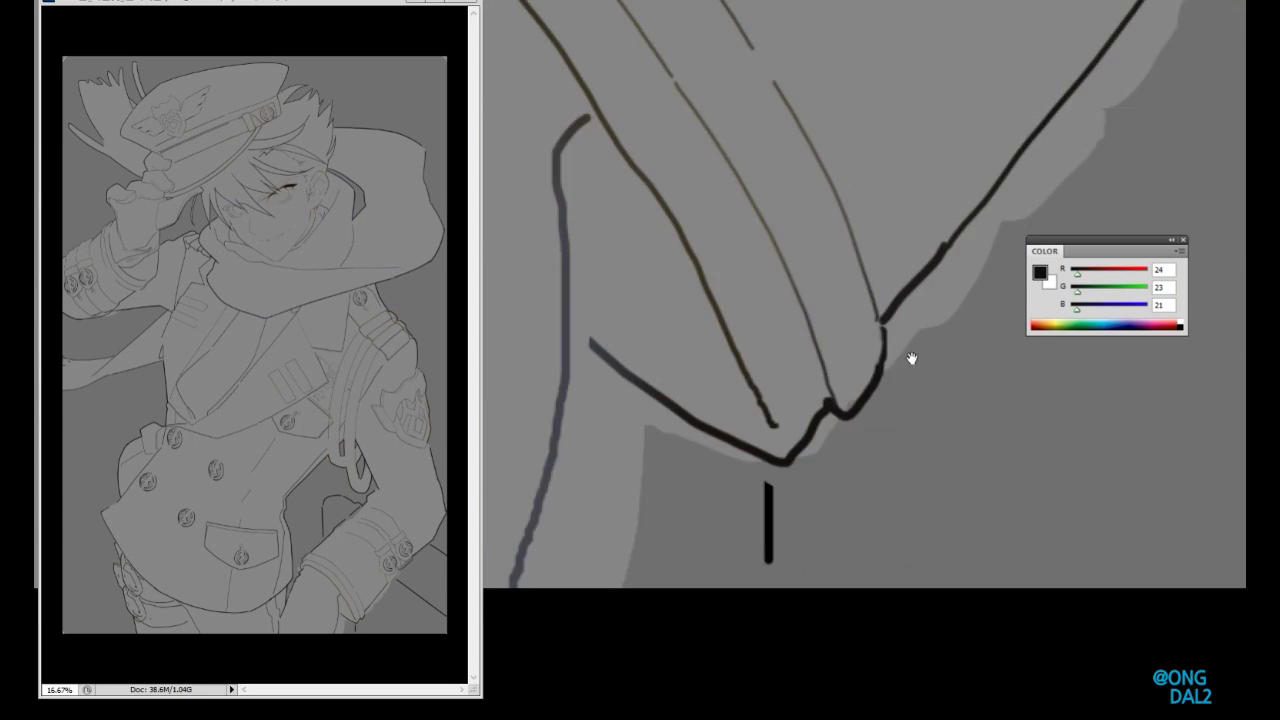
- Clean up the light grey base around the lowered sleeve and cuff, filling gaps inside the outline with RGB 134, 134, 134
scroll(948, 442, up, 3)
scroll(948, 442, down, 2)
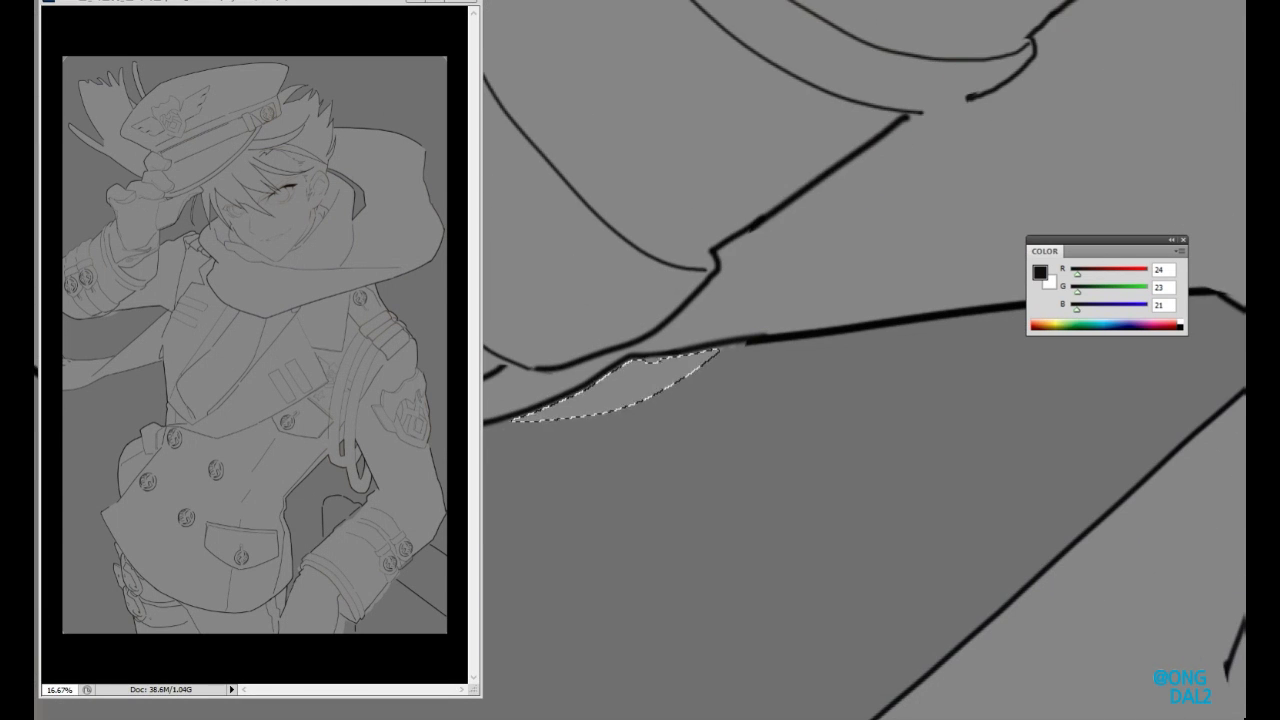
scroll(839, 388, down, 3)
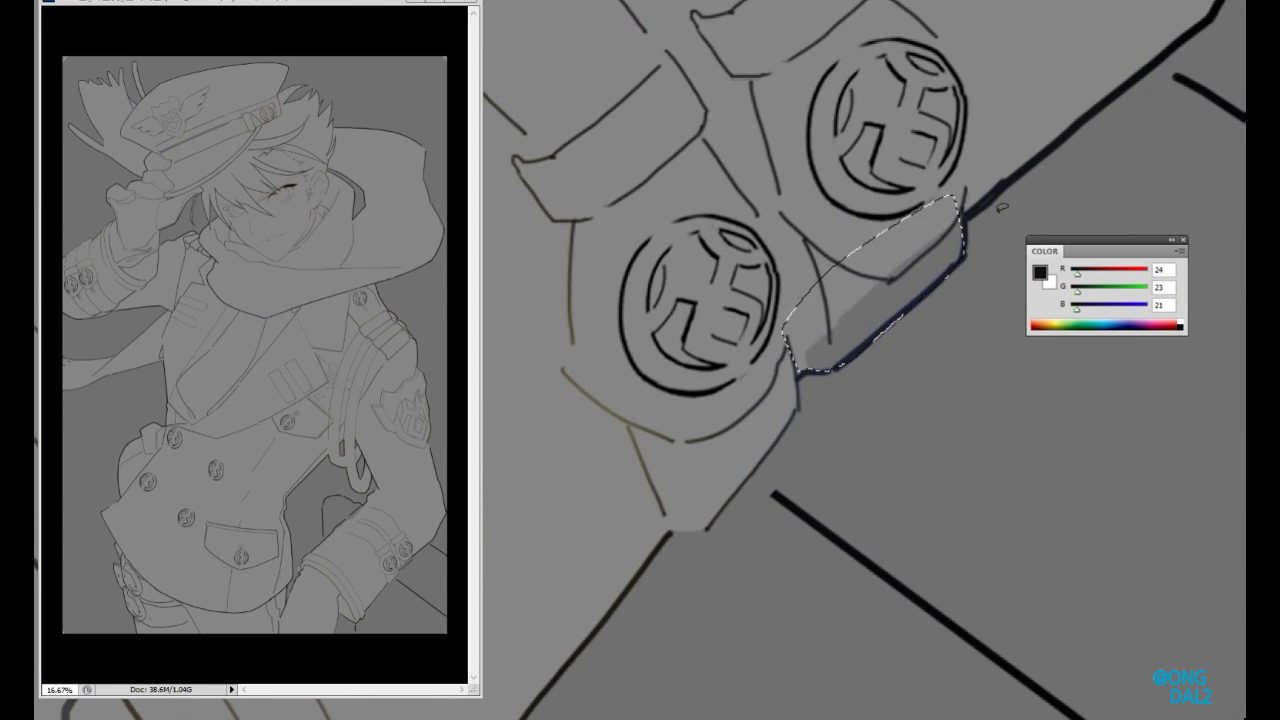
key(ctrl+d)
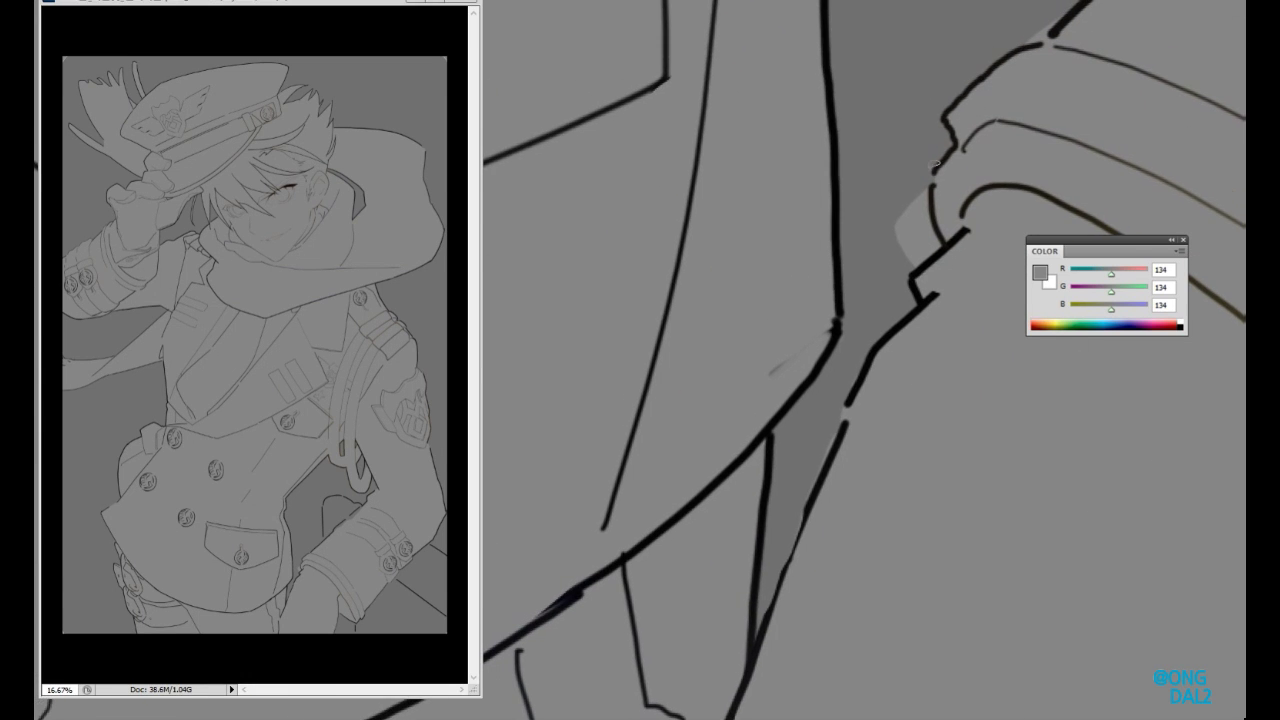
drag(1125, 125, 945, 402)
key(ctrl+d)
mouse_move(775, 417)
mouse_down()
mouse_move(766, 237)
mouse_move(922, 440)
mouse_up()
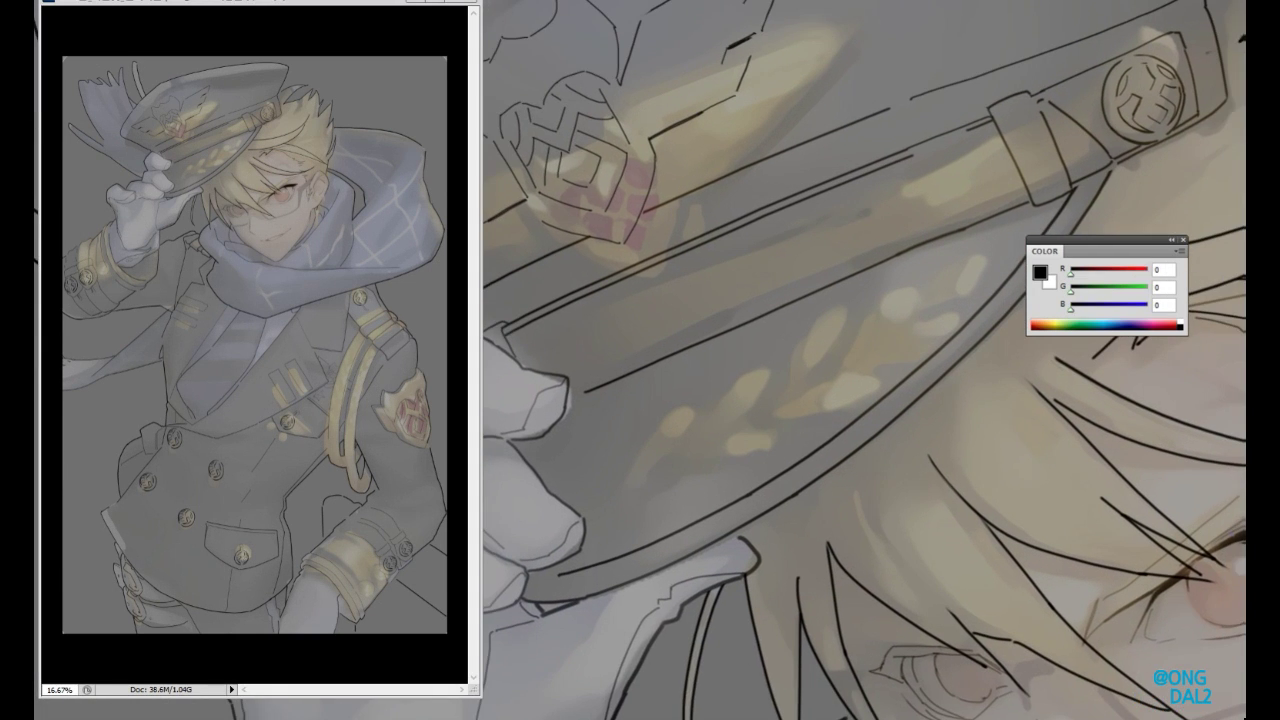
- Choose the 50-size leaf-branch brush in light blue and set its tip angle to 90°
right_click(880, 252)
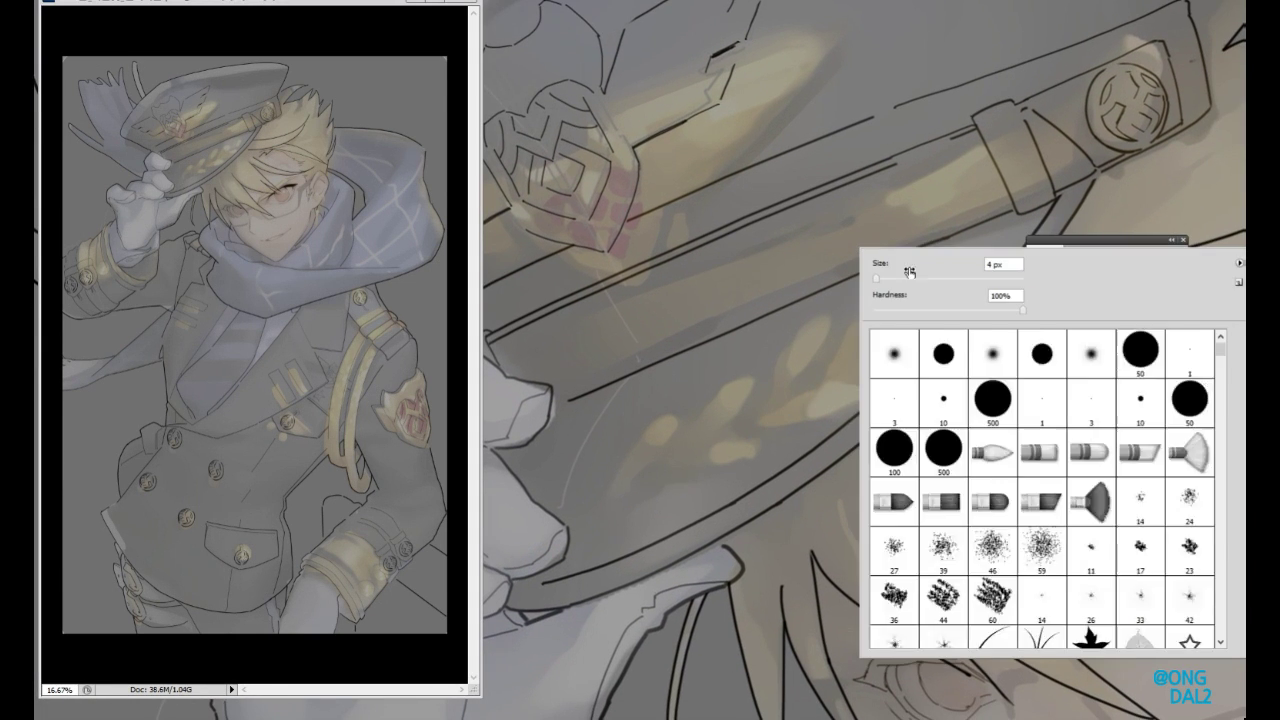
scroll(1050, 490, down, 2)
double_click(993, 559)
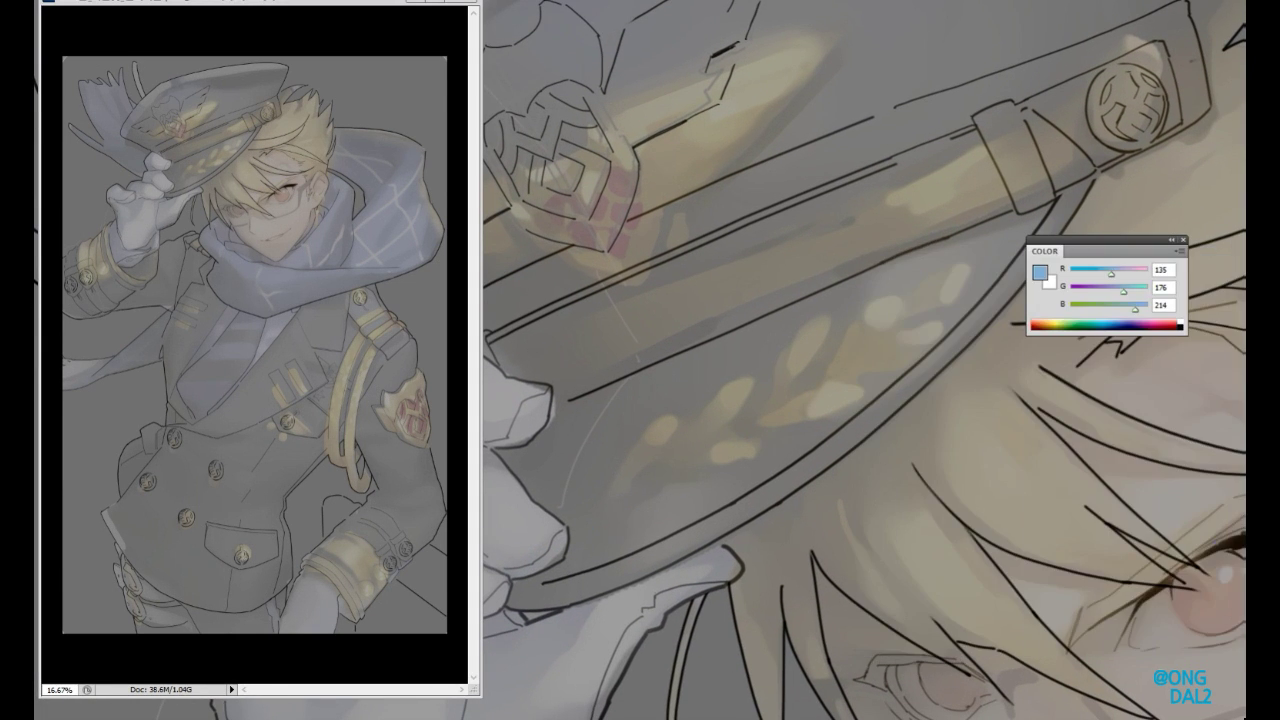
key(F5)
key(ctrl+z)
text(90)
- Try leaf-branch strokes along the cap's visor with the brush tip at 90° and 180°
drag(595, 535, 908, 312)
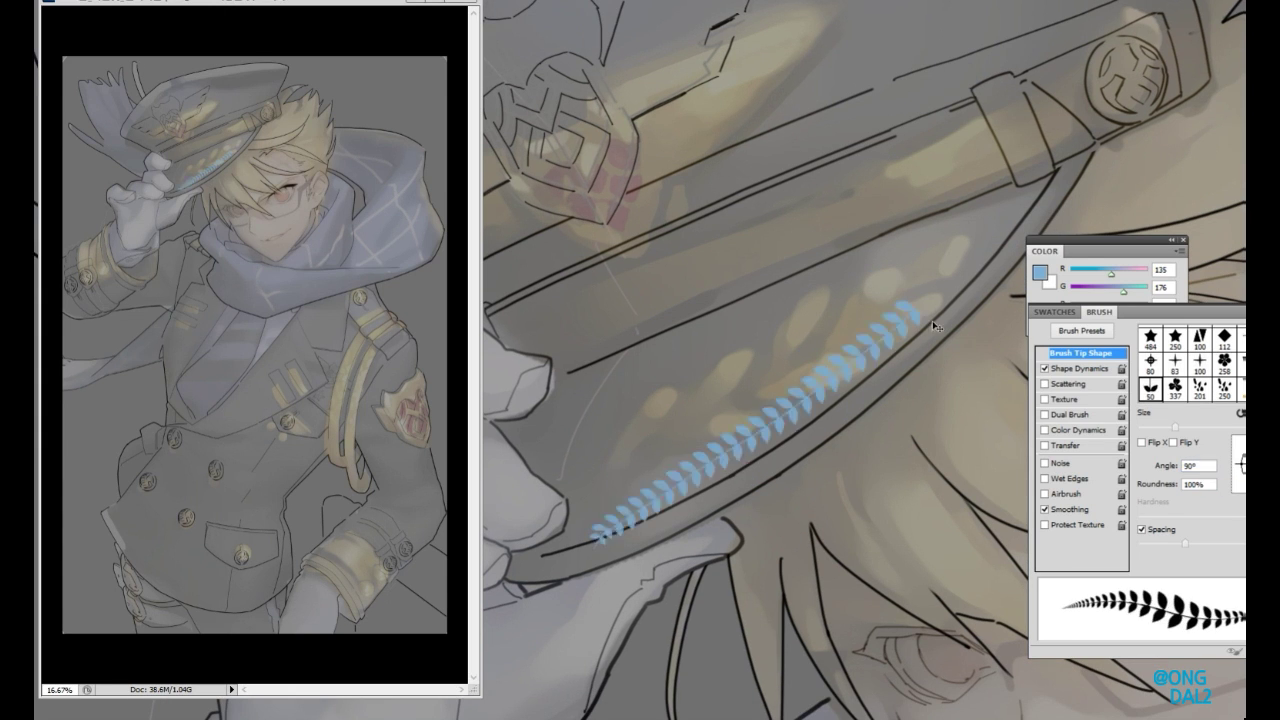
text(0)
drag(552, 520, 920, 305)
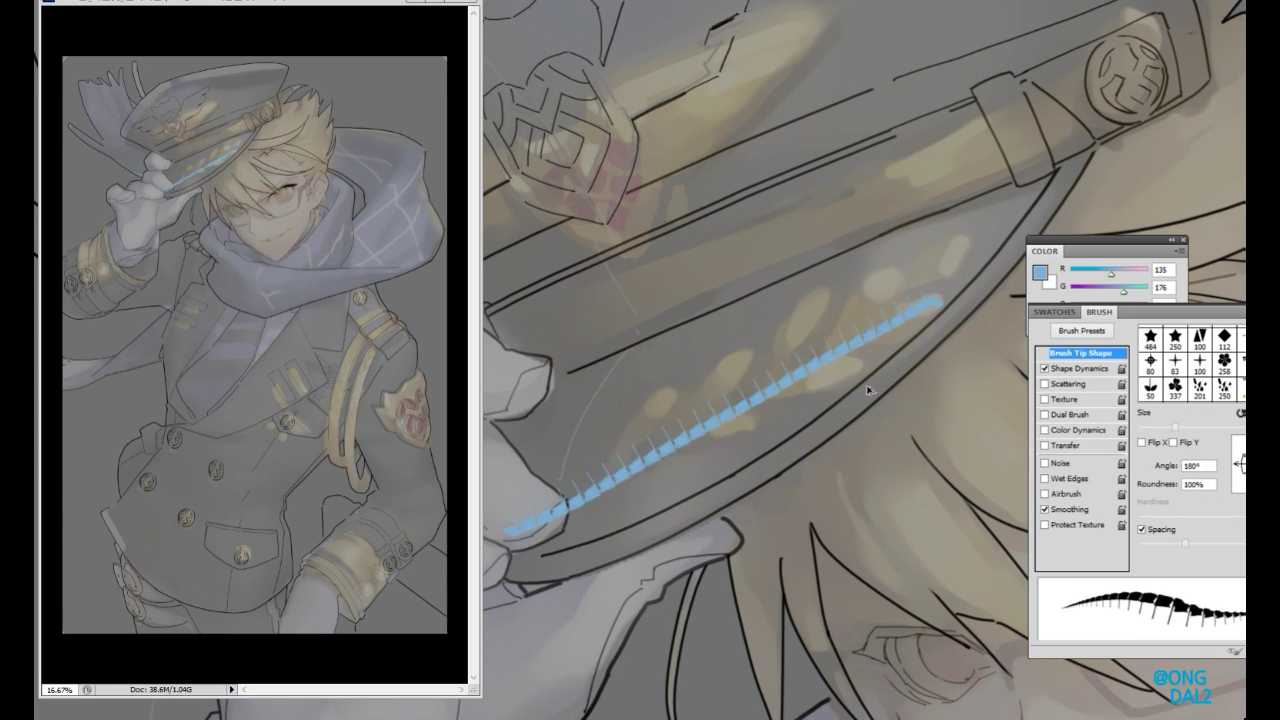
key(ctrl+z)
drag(587, 475, 995, 280)
drag(925, 300, 510, 548)
key(ctrl+z)
drag(880, 272, 555, 472)
key(ctrl+z)
scroll(760, 360, up, 1)
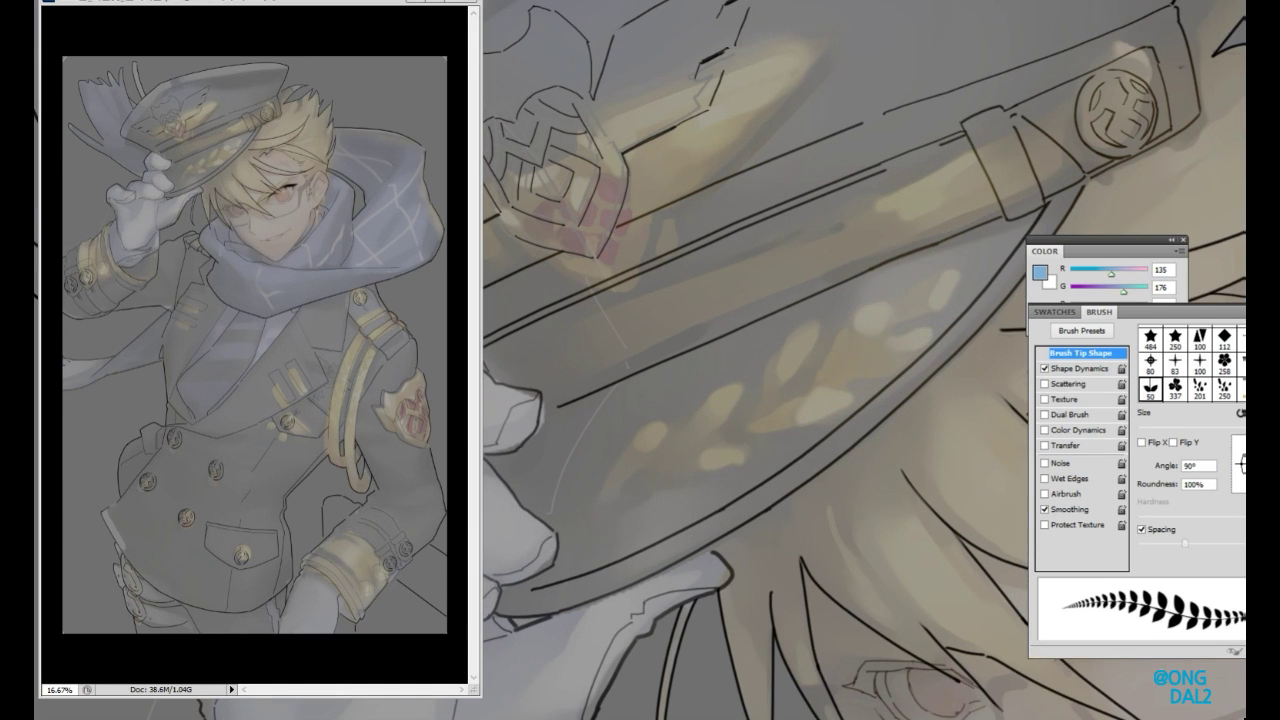
- Lay a large light-blue leaf branch along a guide path across the cap's visor
key(F5)
scroll(620, 515, left, 2)
scroll(610, 560, up, 2)
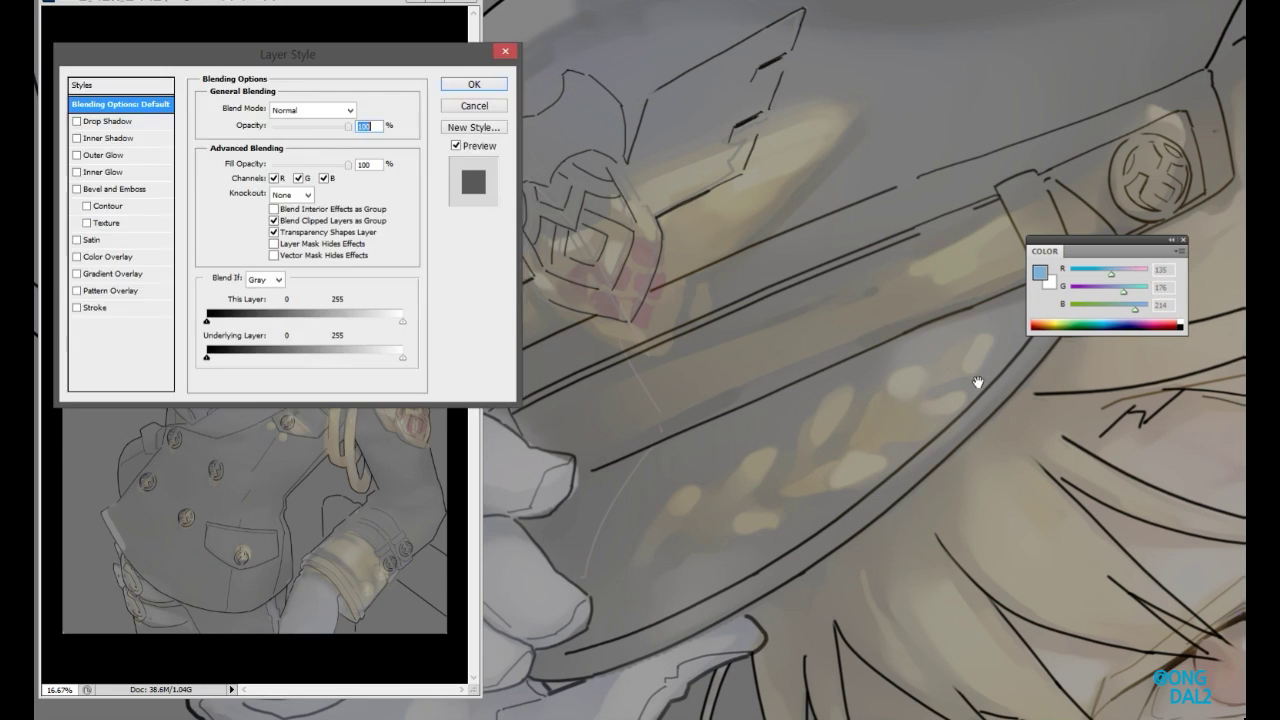
scroll(643, 583, down, 5)
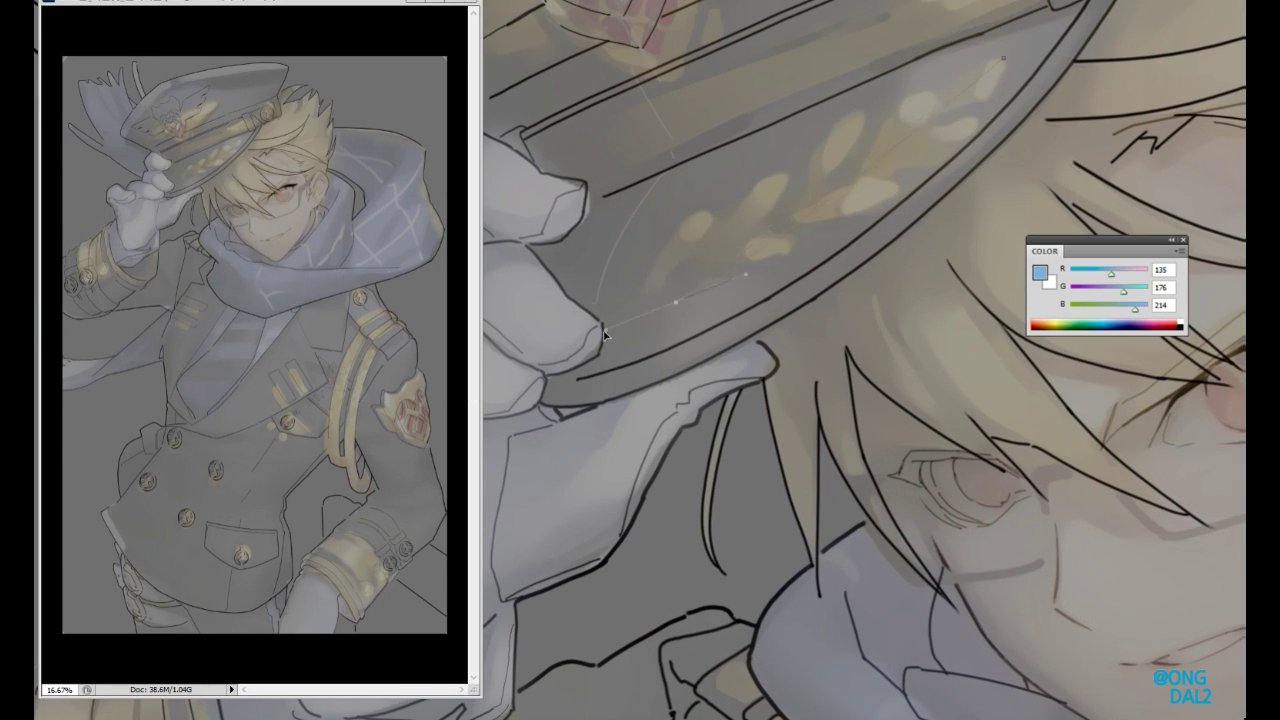
key(Return)
scroll(856, 206, up, 2)
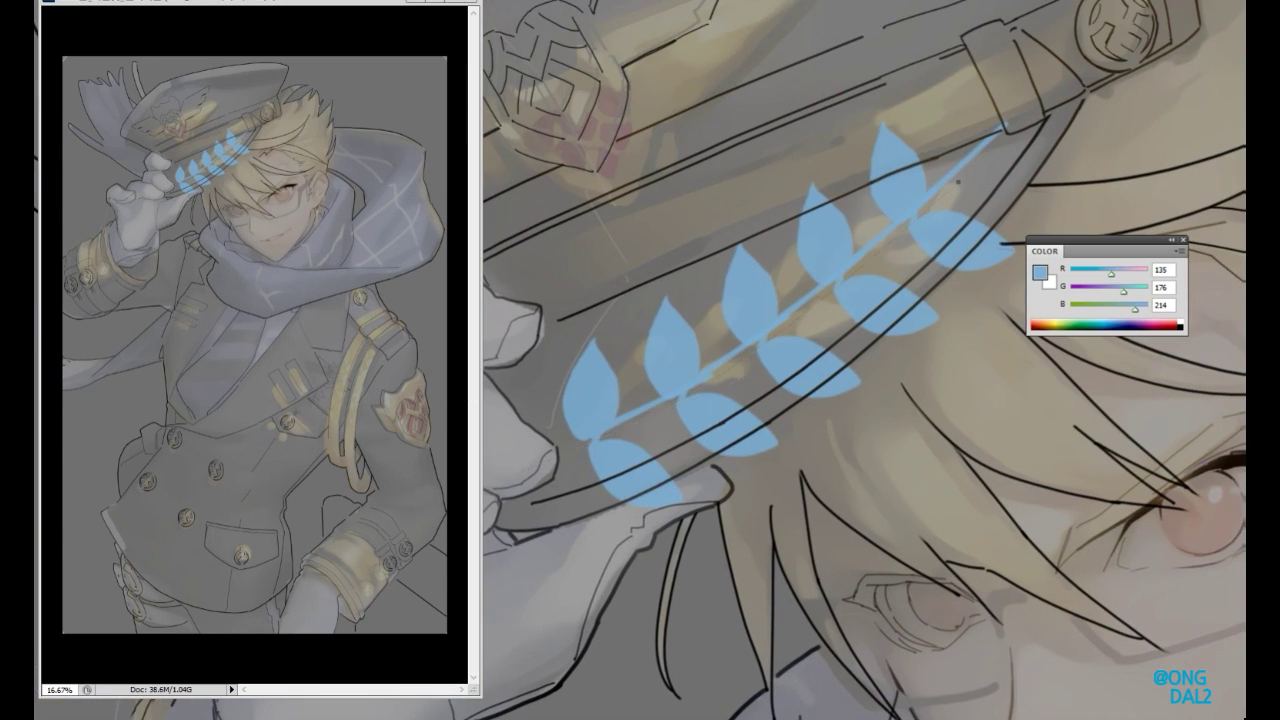
- Shrink and distort the blue leaf branch so that it fits inside the cap's visor
scroll(958, 181, up, 1)
right_click(858, 318)
key(Escape)
scroll(900, 300, up, 1)
key(q)
key(q)
key(ctrl+t)
drag(560, 190, 624, 254)
drag(1197, 645, 1193, 461)
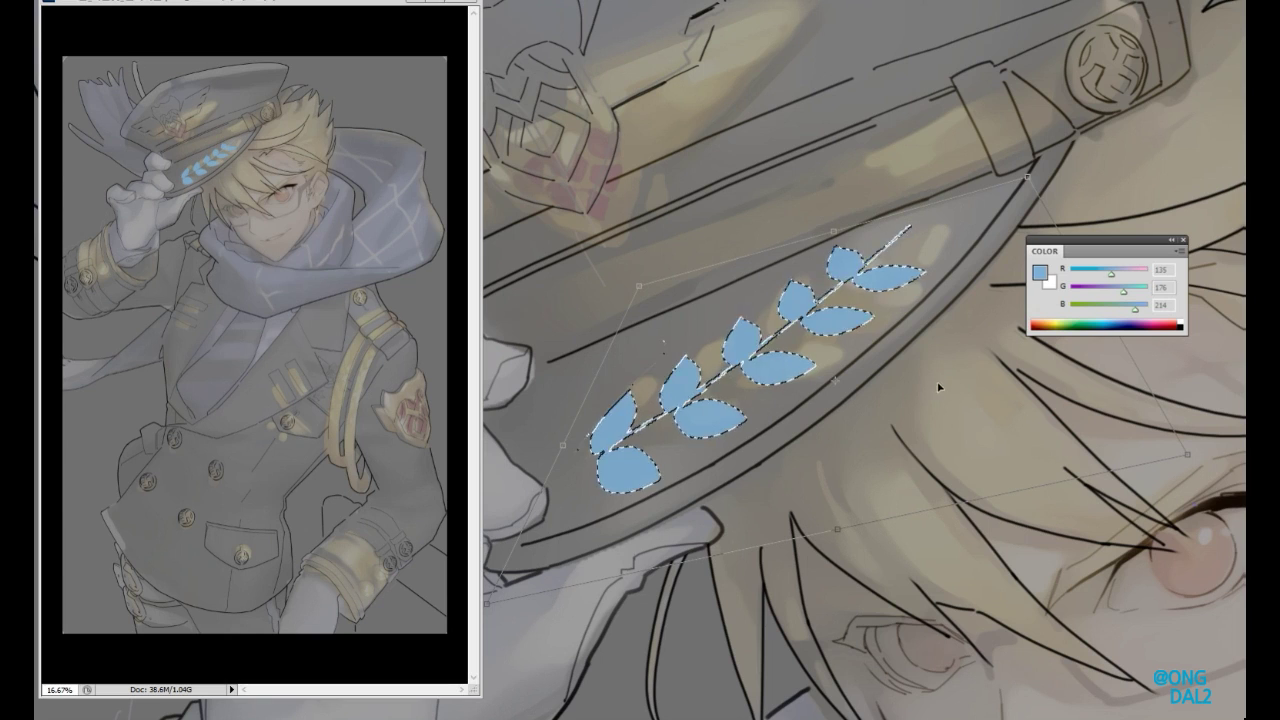
key(Return)
key(ctrl+d)
- Reshape the branch's upper row of leaves and fit a pointed leaf at the tip of its stem
key(ctrl+plus)
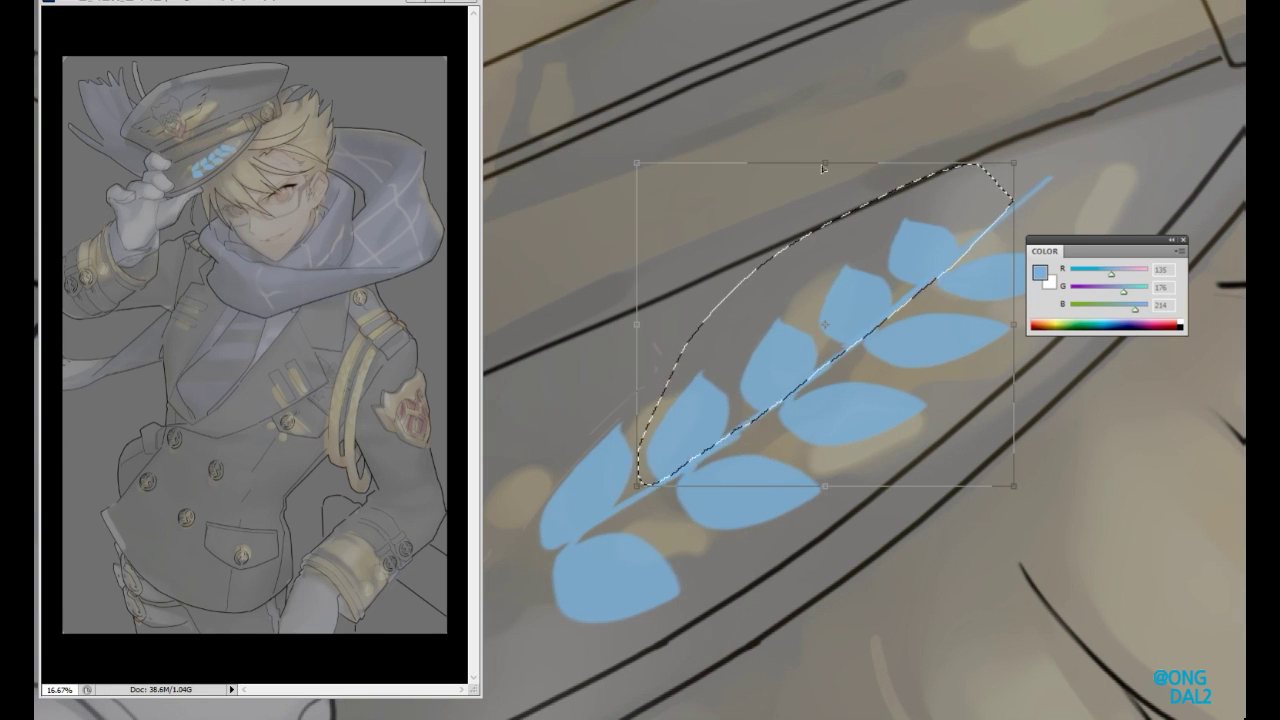
key(Return)
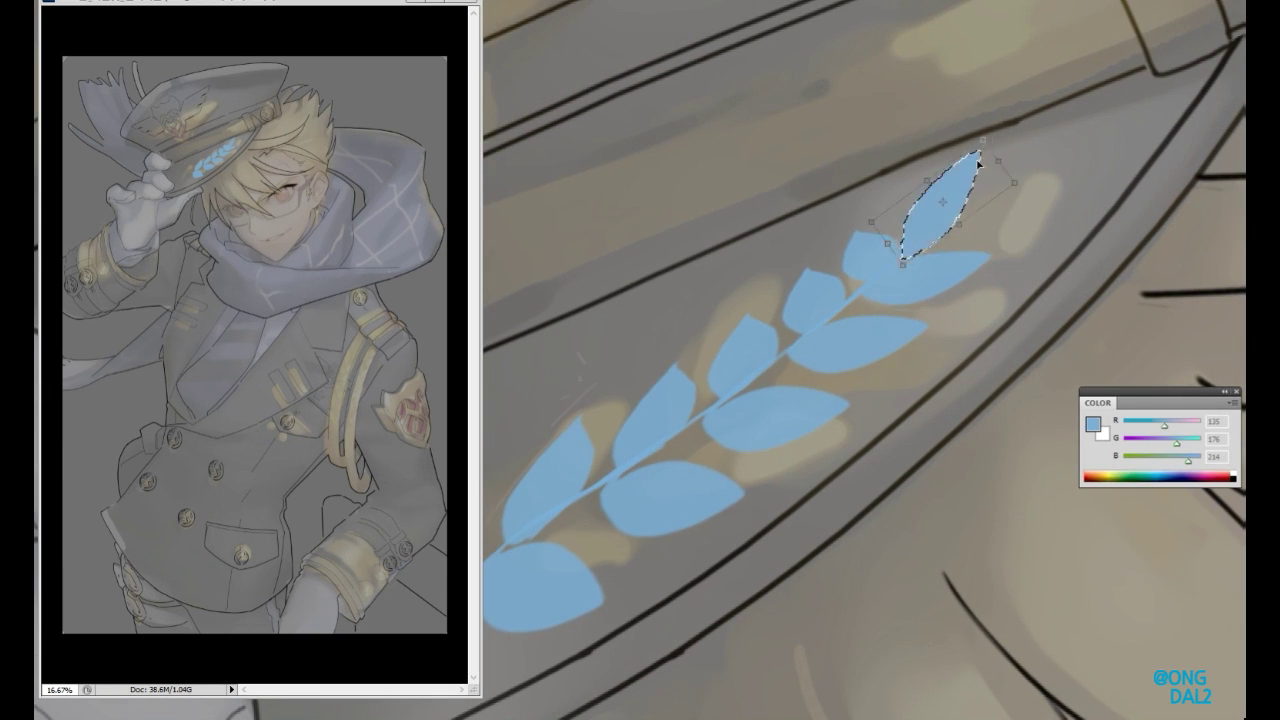
key(Return)
scroll(783, 397, down, 5)
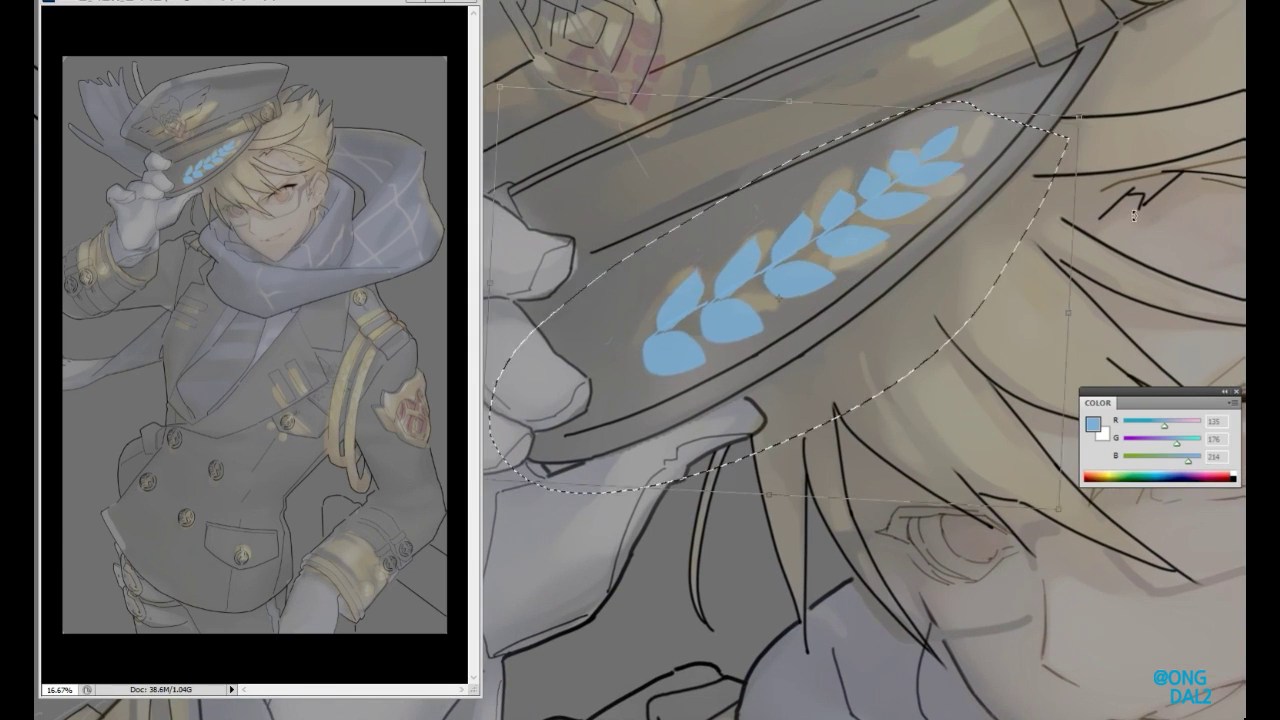
- Adjust the leaf branch's size and recolour it to a muted grey-blue with Hue/Saturation
key(ctrl+u)
key(Return)
key(ctrl+d)
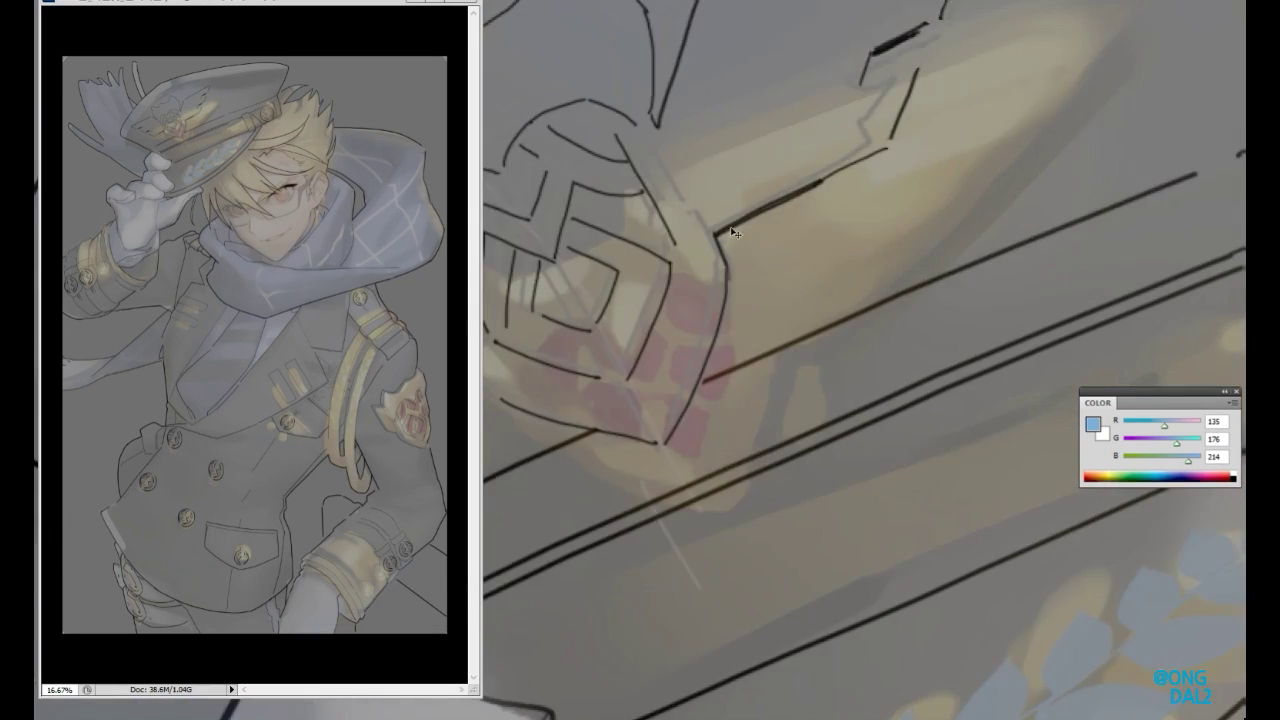
- Trace the glasses in black, outlining the rim around the near eye and the bridge over the nose
key(d)
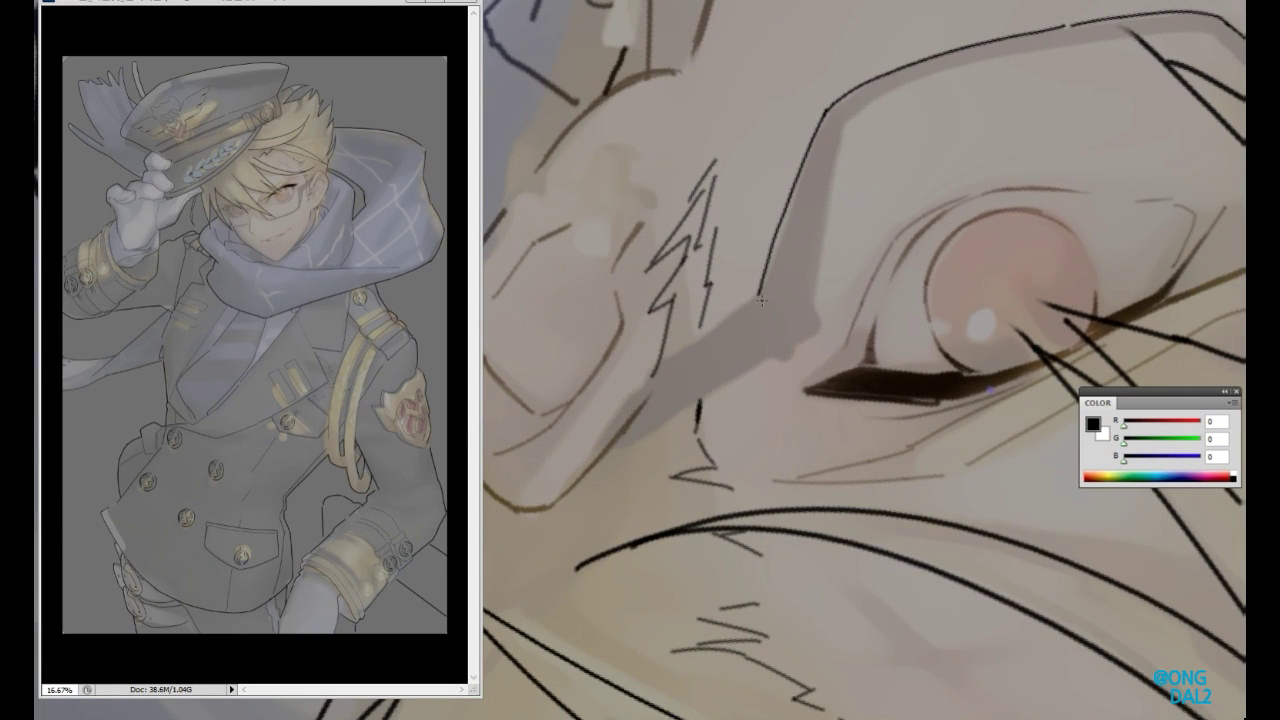
drag(764, 313, 800, 297)
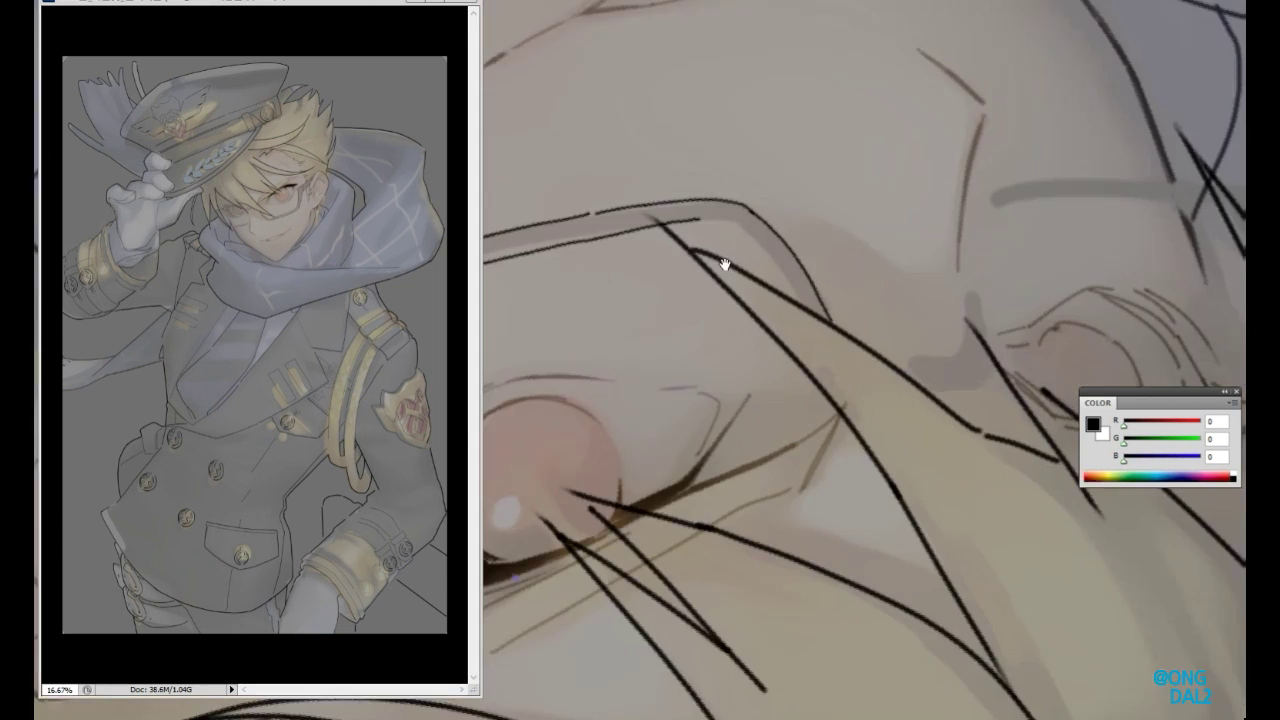
drag(725, 265, 786, 345)
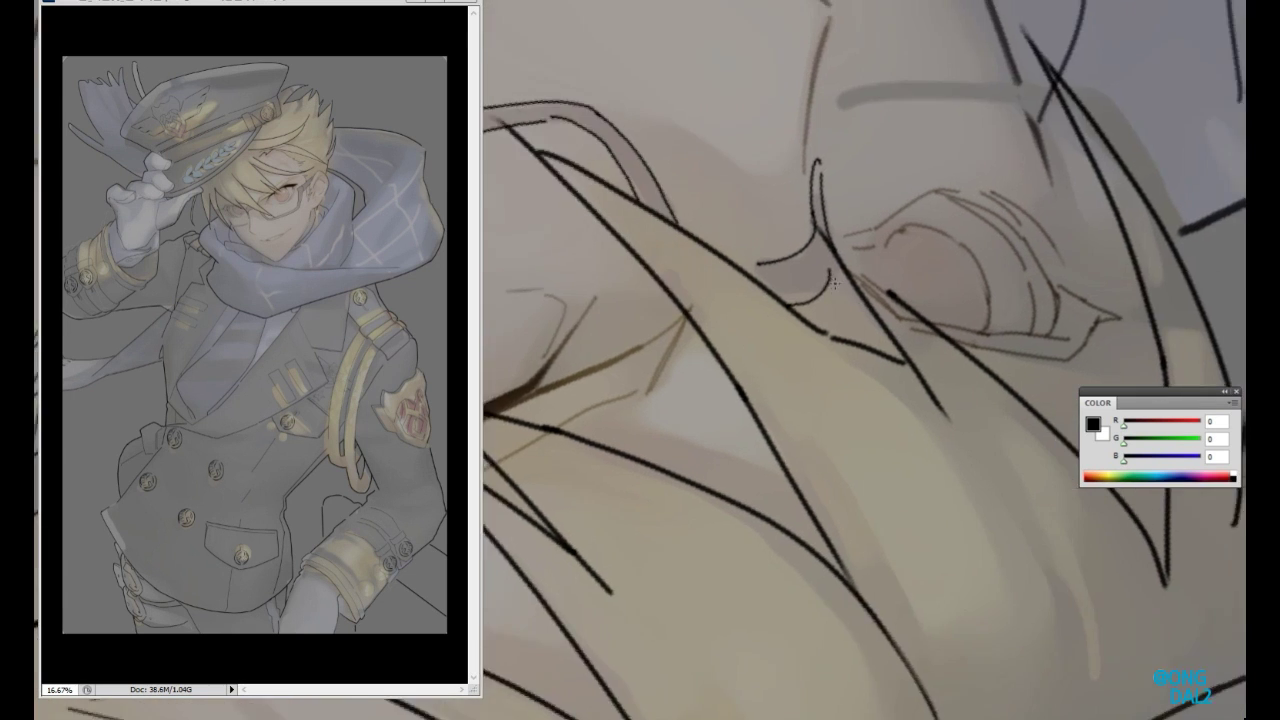
mouse_move(716, 285)
mouse_down()
mouse_move(925, 255)
mouse_move(870, 300)
mouse_move(857, 366)
mouse_move(815, 392)
mouse_up()
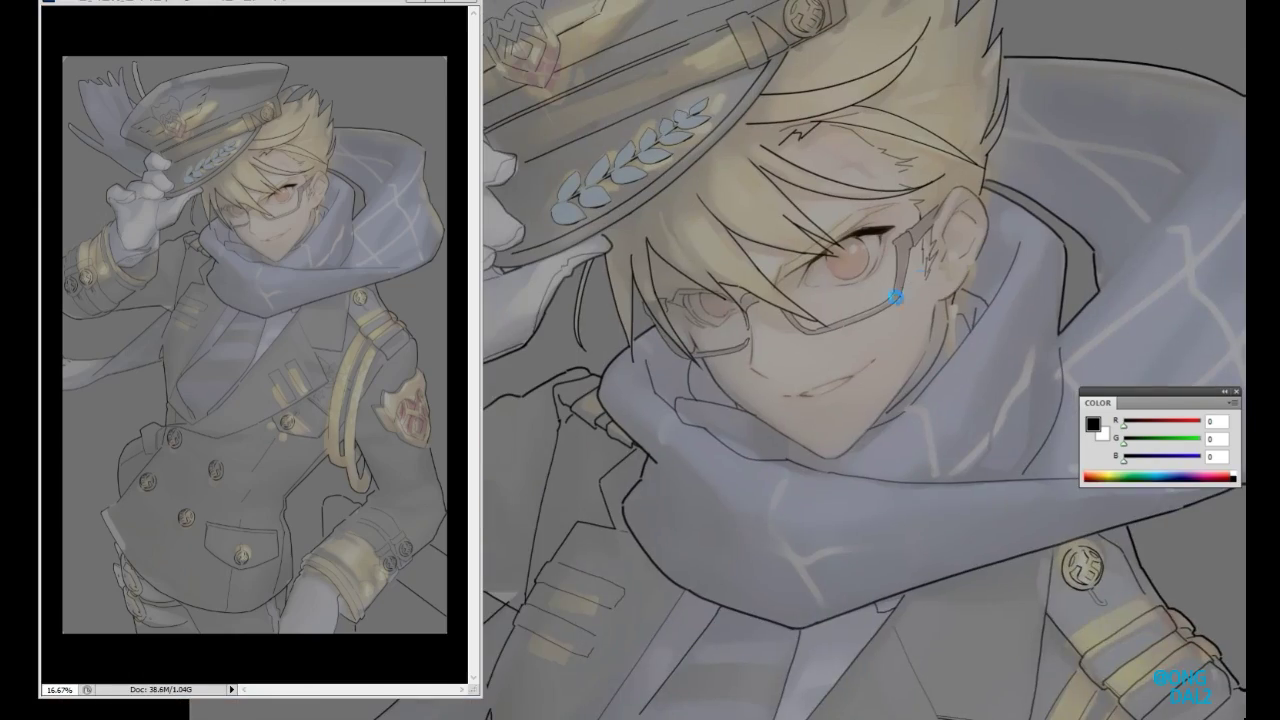